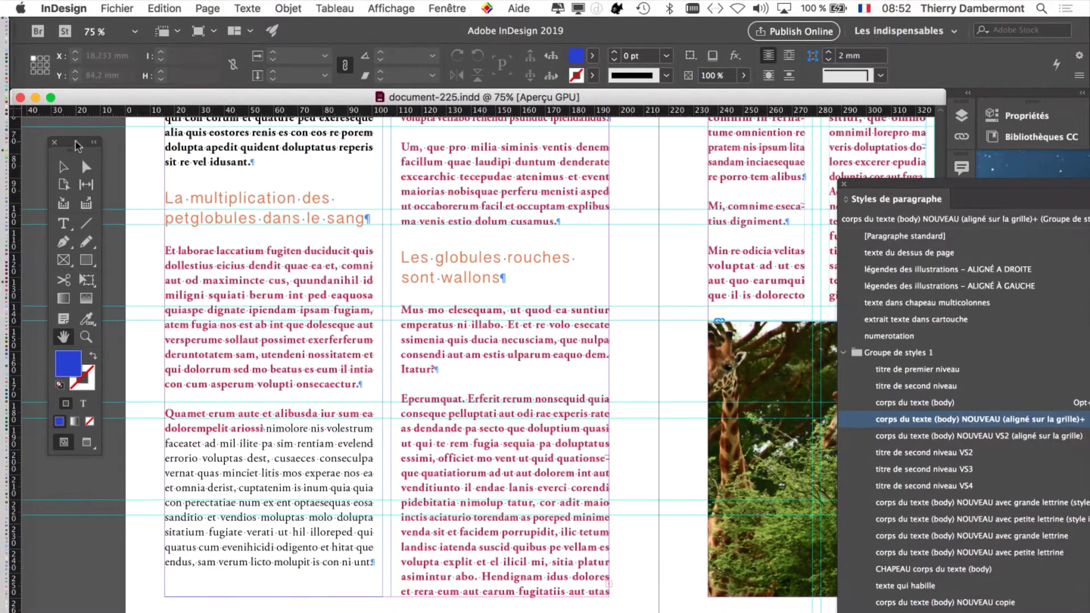
Step: Display the Styles de caractère list over the document, reposition it beside the text columns, and activate the Selection tool
mouse_move(81, 145)
left_mouse_down()
mouse_move(43, 144)
mouse_move(70, 143)
left_mouse_up()
left_click(247, 8)
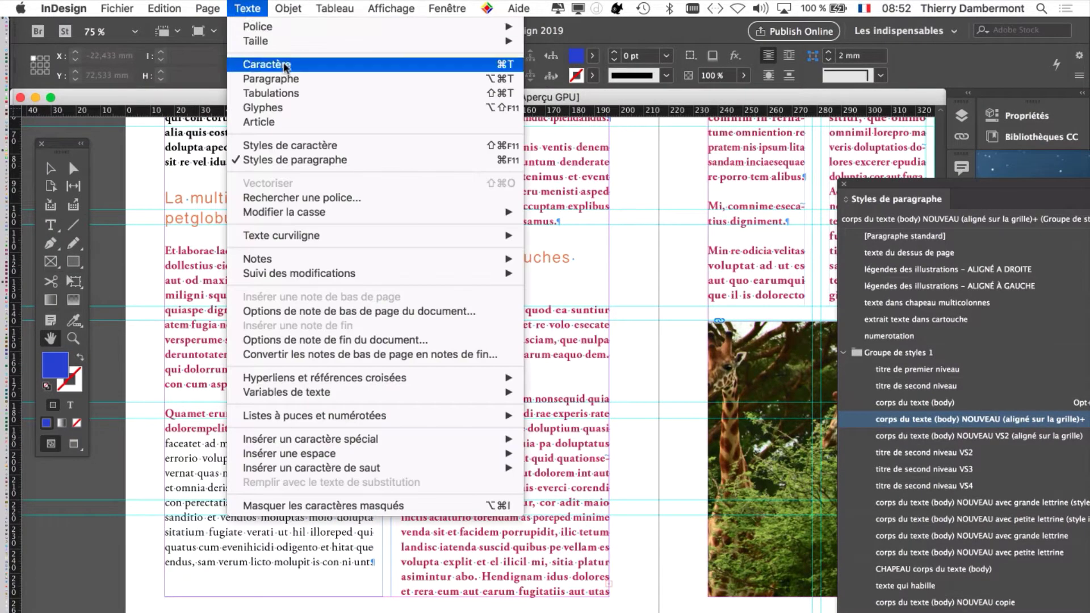
left_click(316, 146)
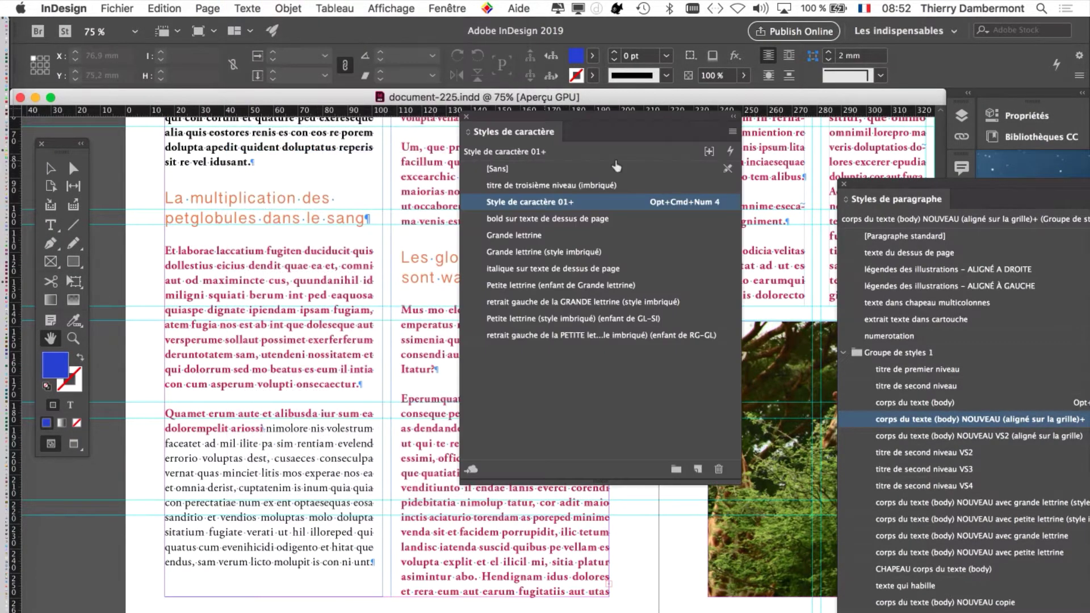
left_click_drag(617, 121, 854, 89)
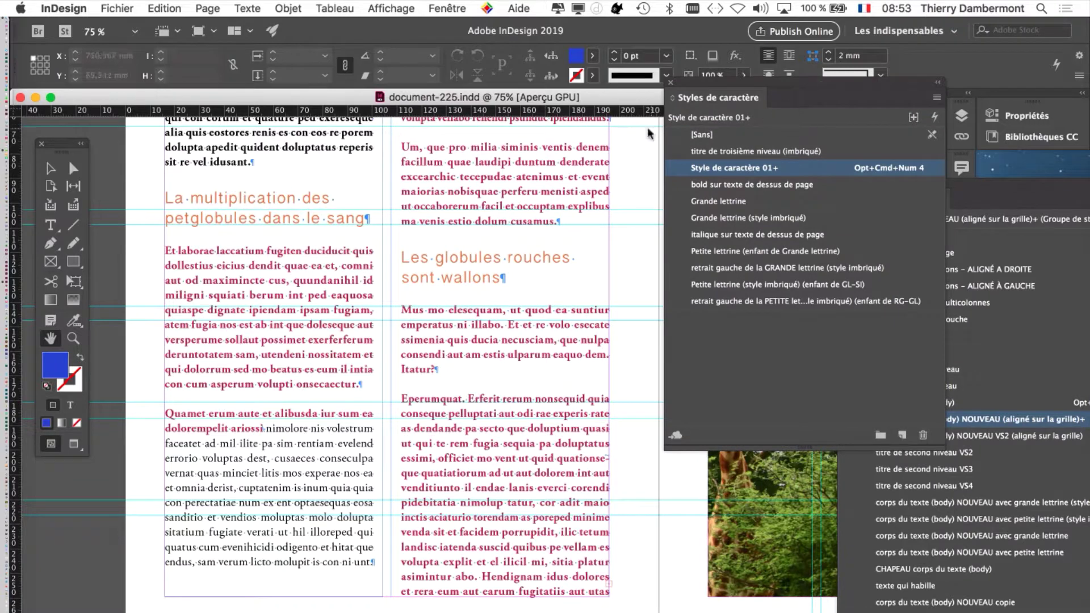
left_click(50, 171)
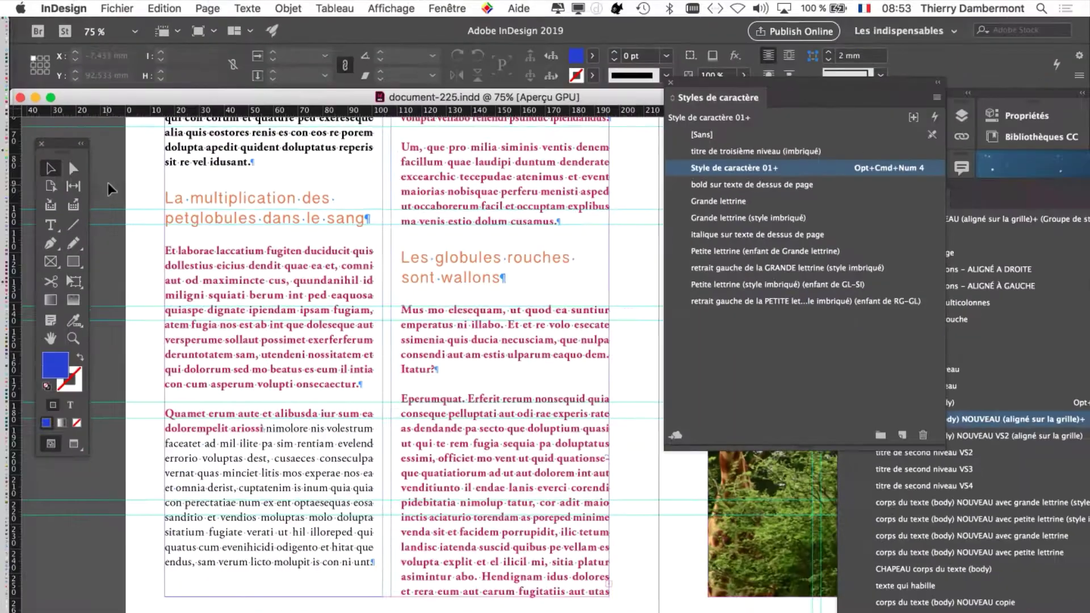
left_click_drag(809, 88, 771, 151)
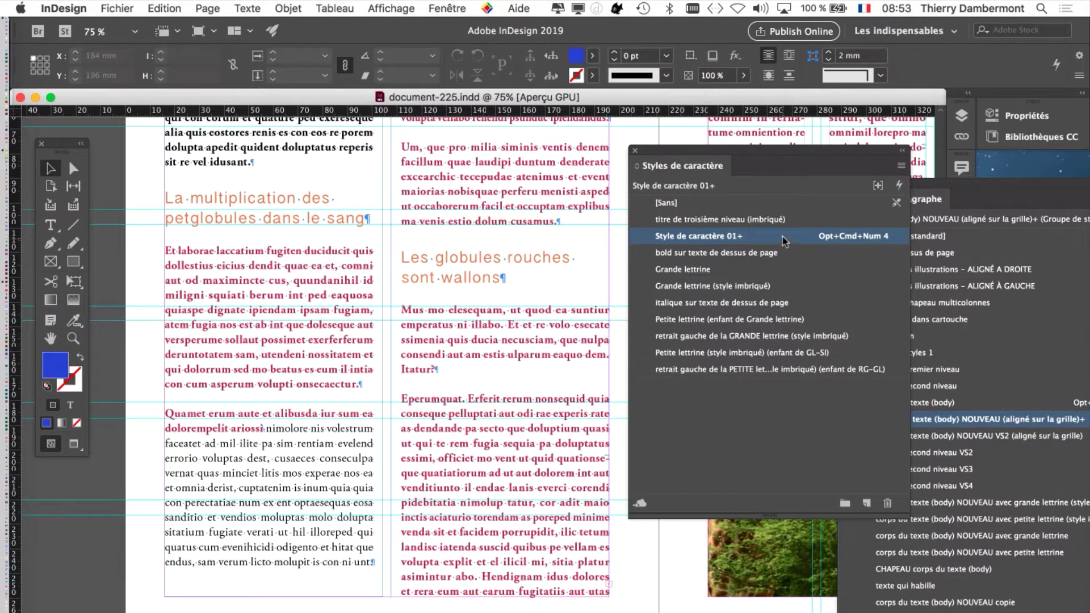
Step: Examine the character colour assigned in the options of the style "titre de troisième niveau (imbriqué)", with the options window moved off the text
left_click(817, 221)
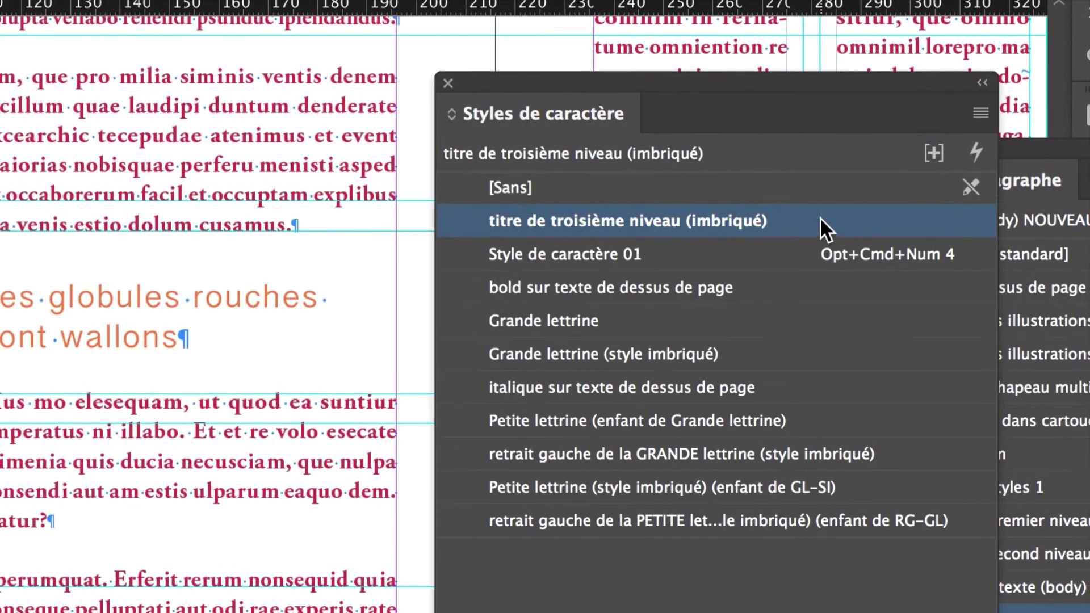
double_click(822, 218)
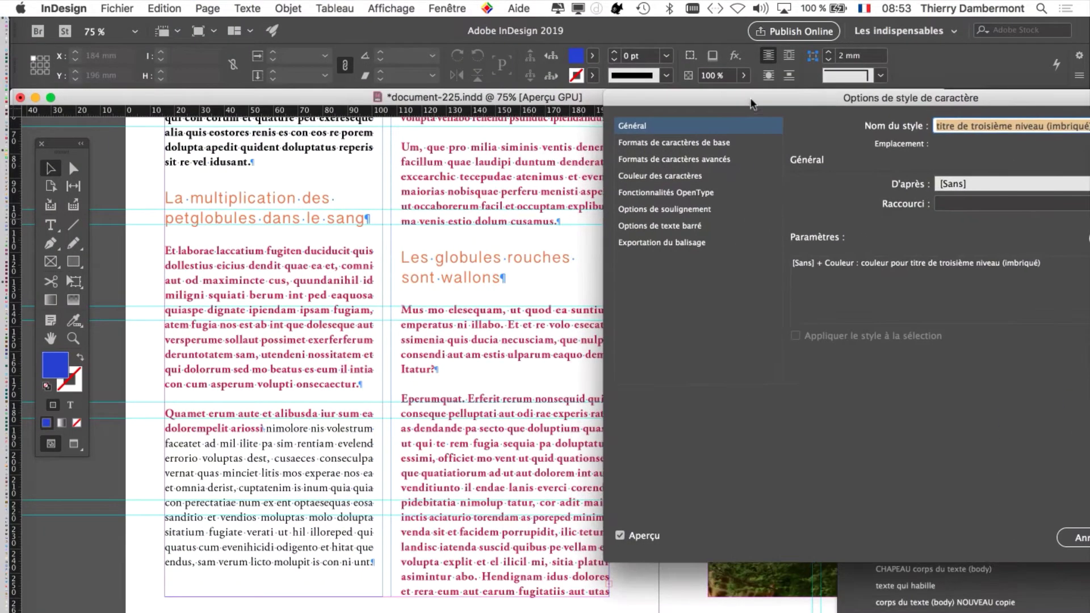
left_click_drag(752, 104, 750, 104)
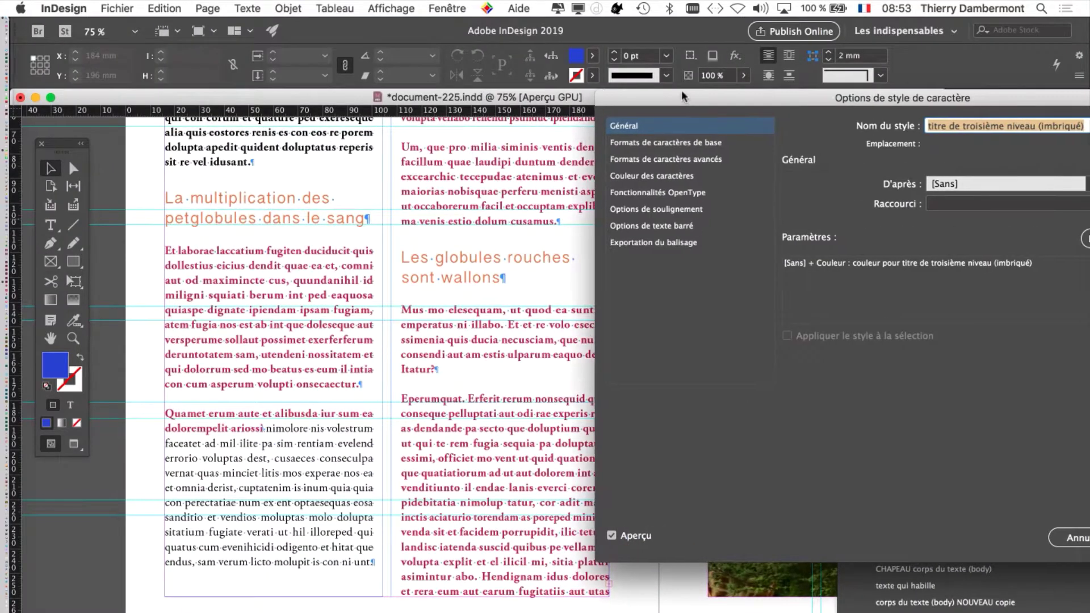
left_click_drag(681, 90, 605, 12)
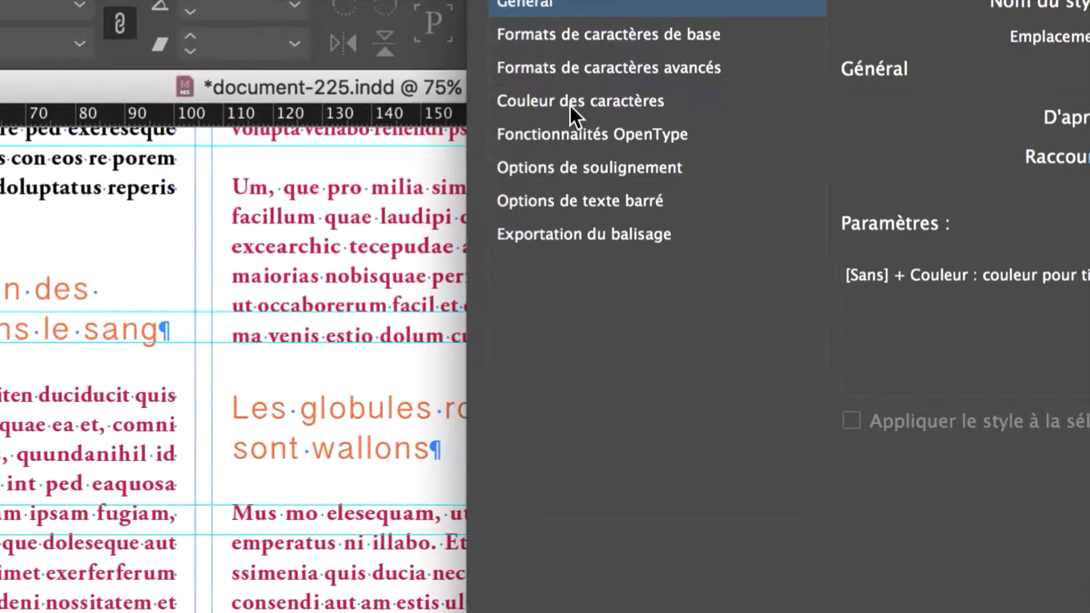
left_click(571, 106)
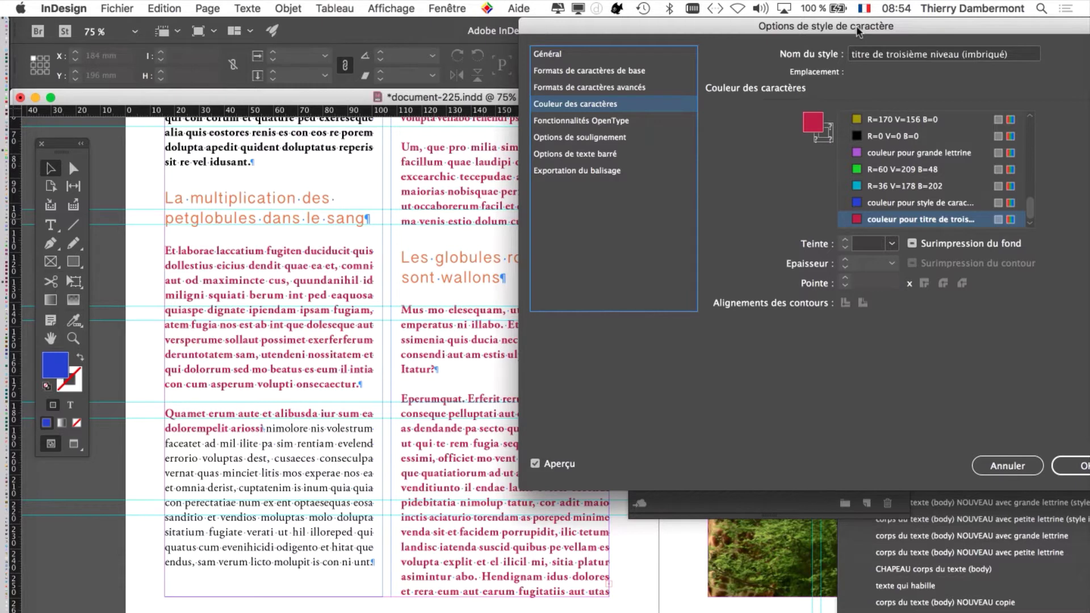
Step: Try the blue "couleur pour style de caractère" and purple "couleur pour grande lettrine" swatches as the style's character colour, and cancel the style options
left_click(915, 203)
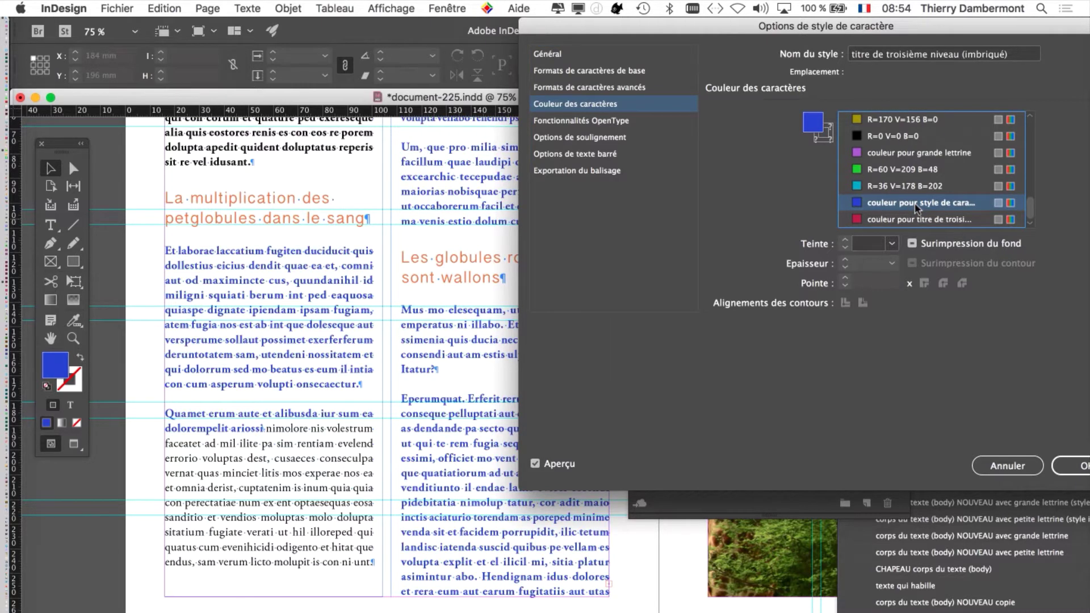
scroll(916, 189, "up", 3)
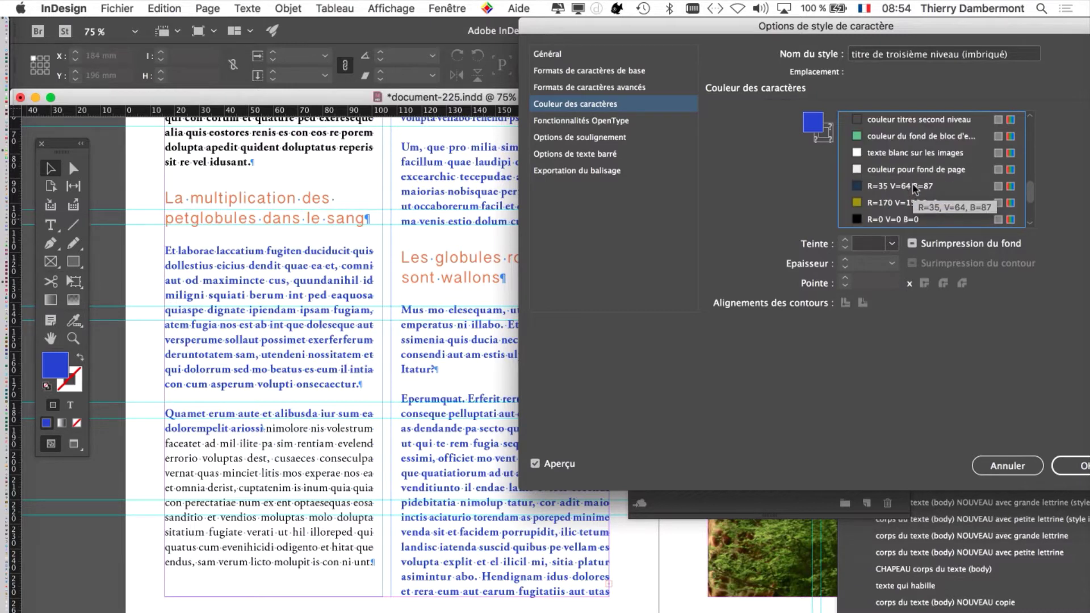
scroll(915, 189, "down", 2)
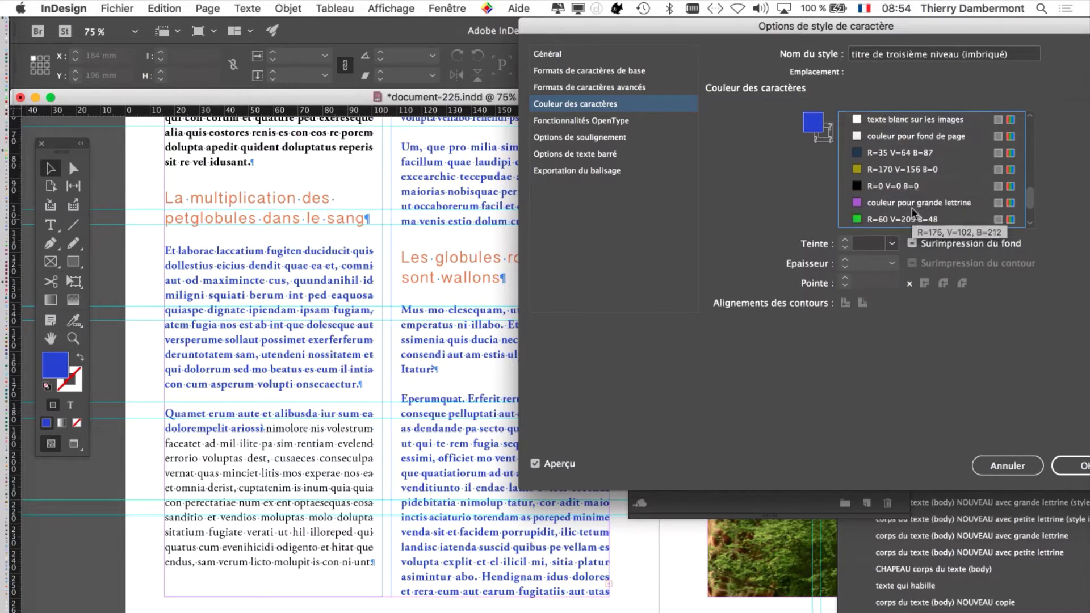
scroll(903, 179, "down", 3)
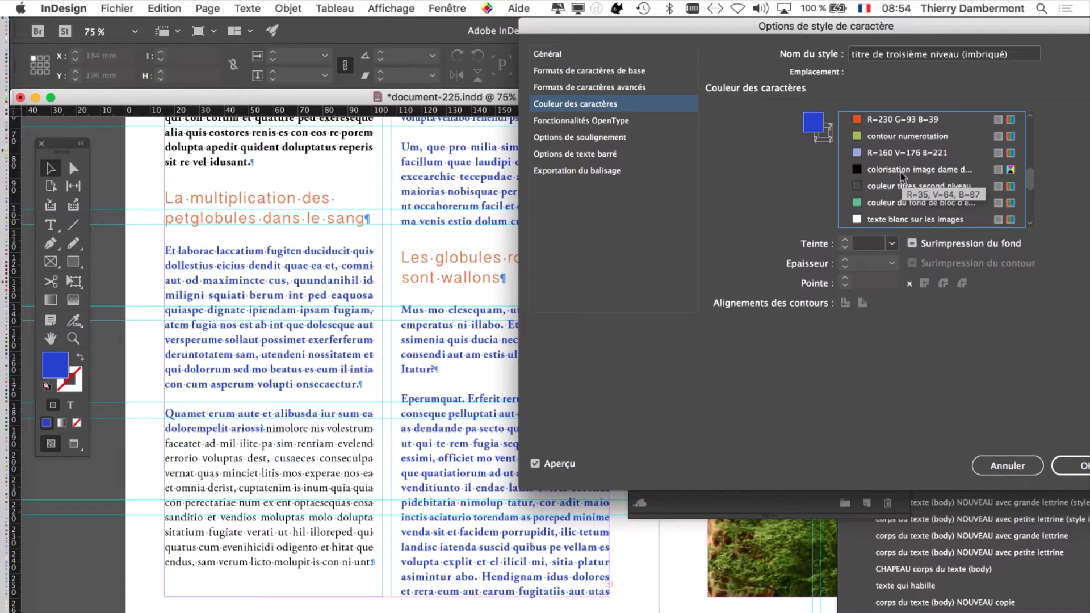
left_click(910, 219)
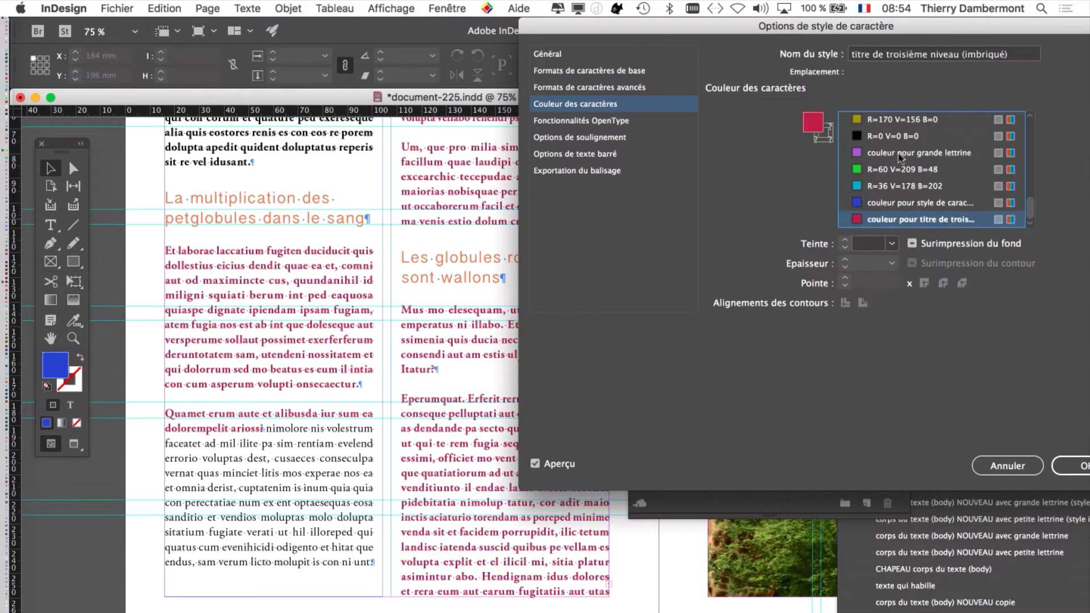
left_click(903, 158)
left_click(906, 221)
left_click_drag(629, 33, 840, 85)
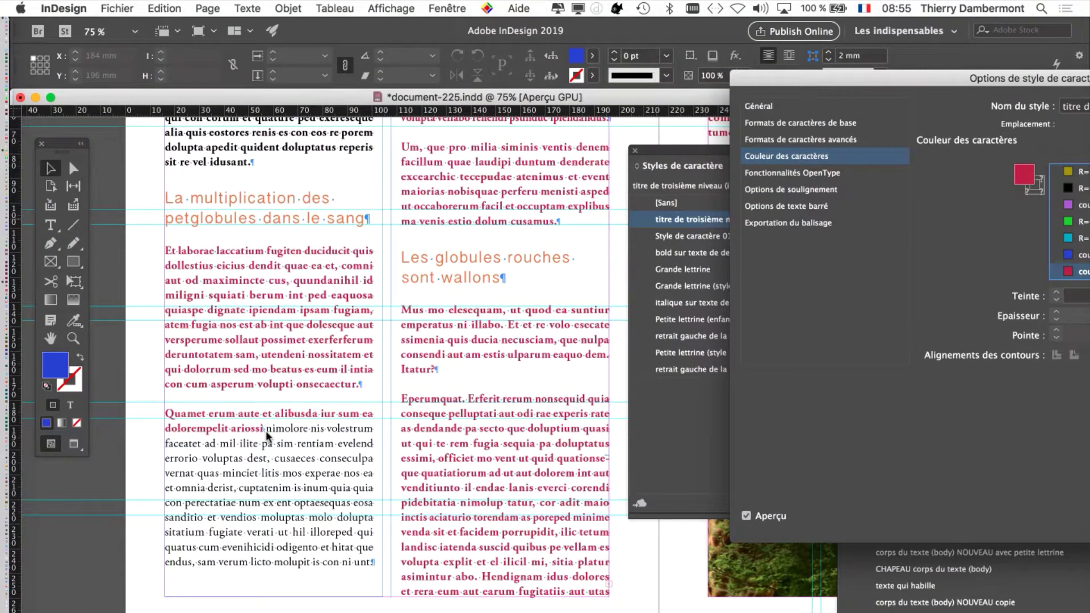
left_click_drag(843, 78, 517, 97)
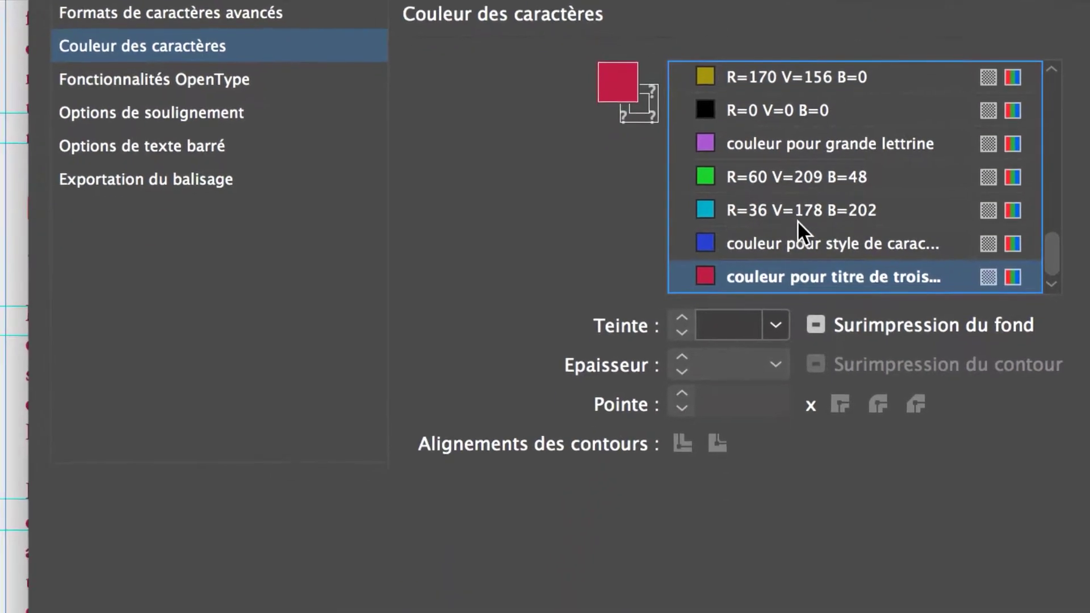
mouse_move(745, 449)
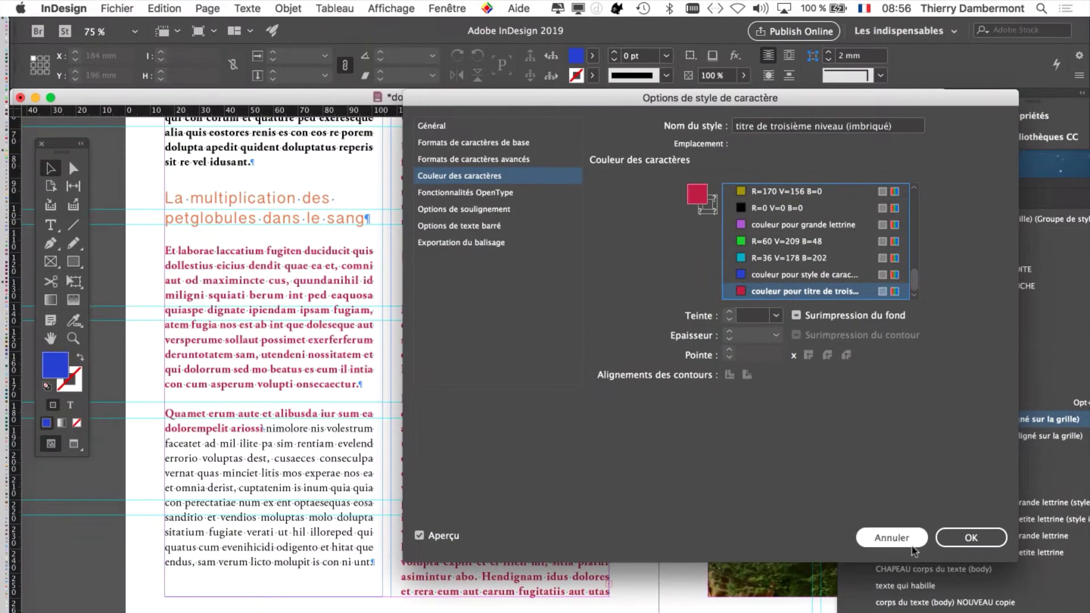
left_click(910, 545)
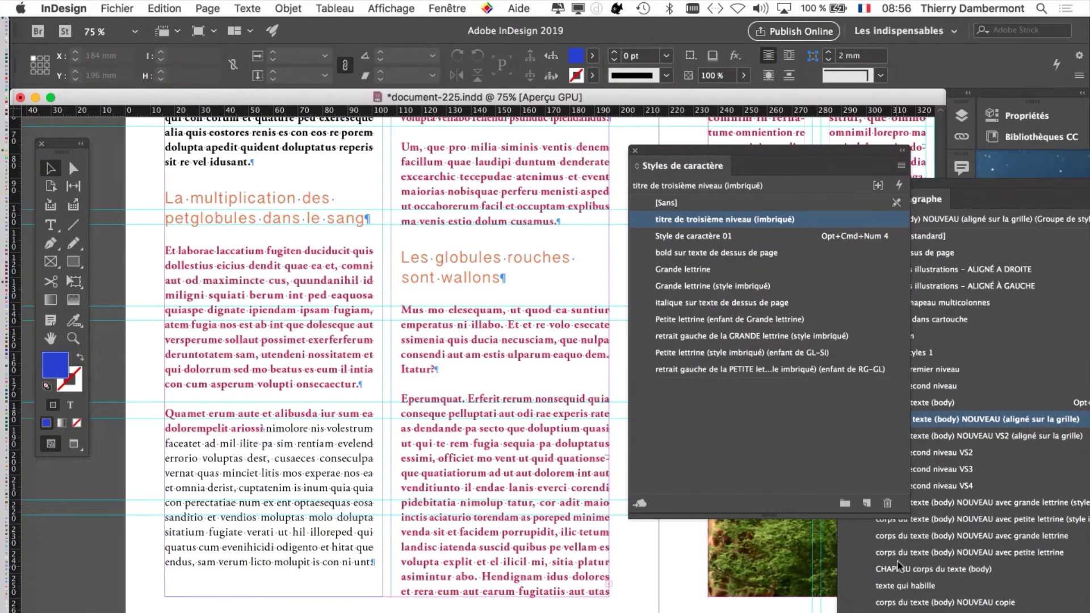
Step: Close the Styles de caractère list and display the document's colour swatches (Nuancier)
left_click(635, 152)
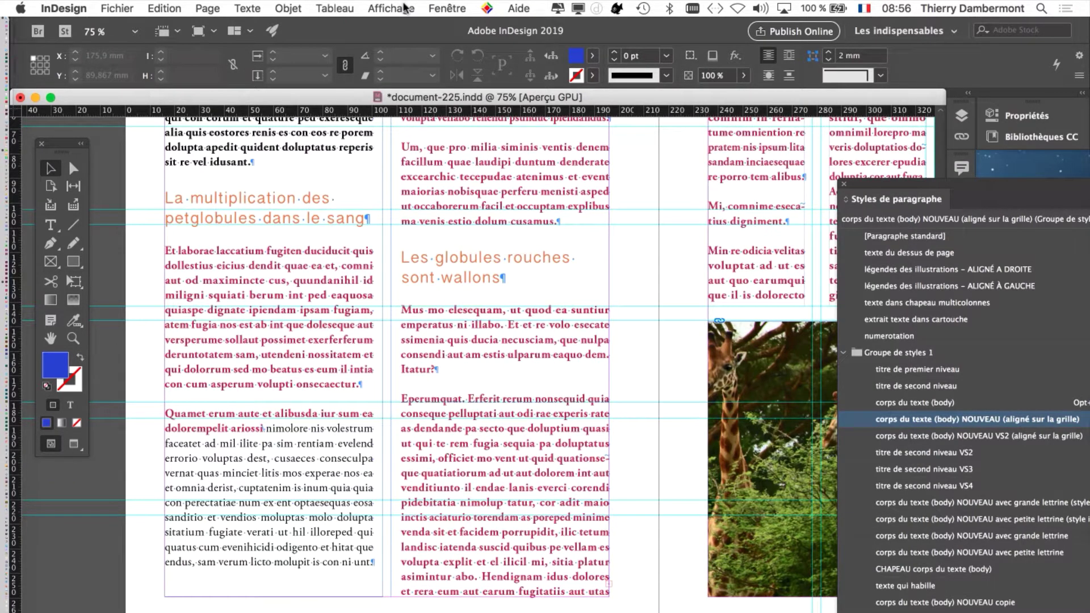
left_click(448, 8)
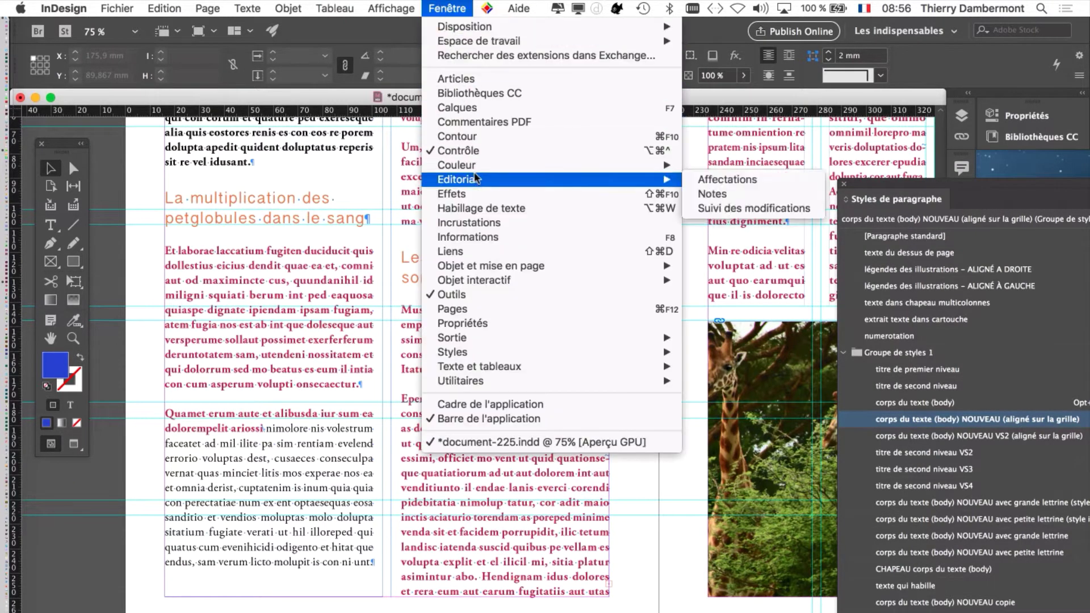
mouse_move(479, 165)
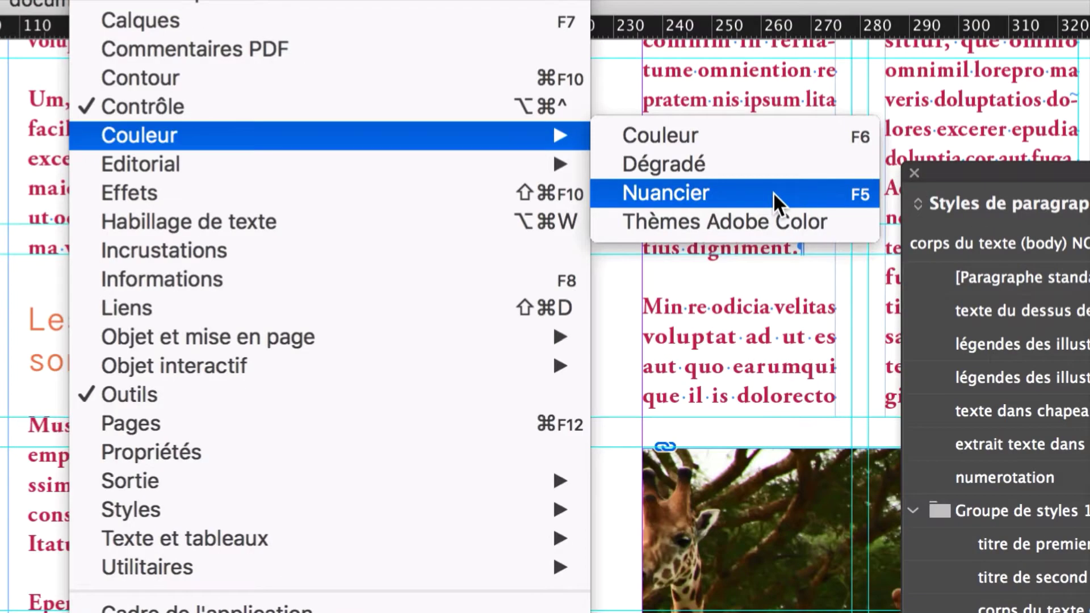
left_click(775, 196)
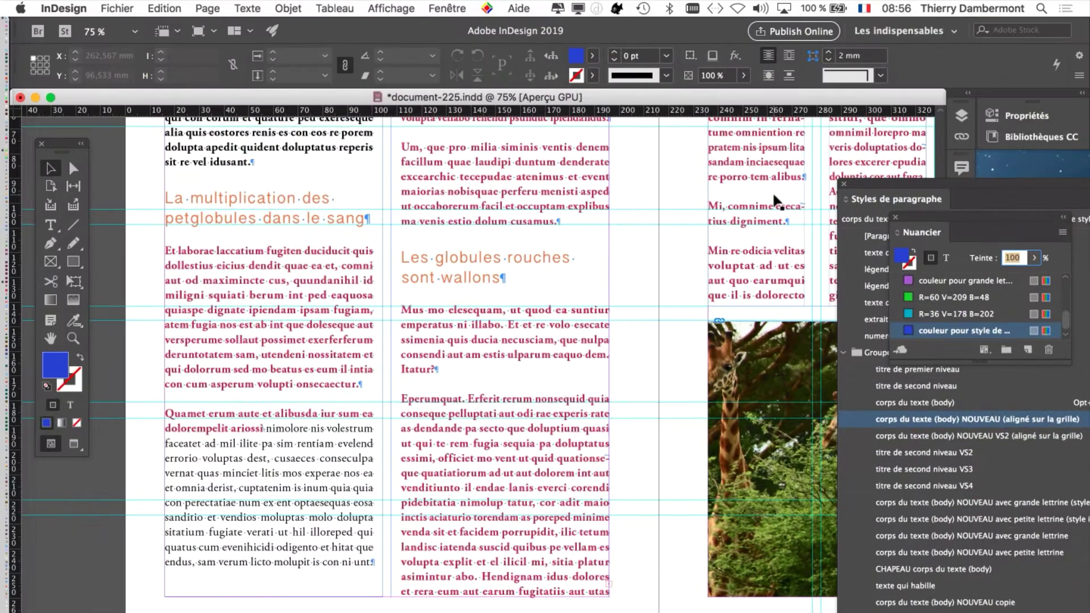
Step: Move and enlarge the Nuancier, and select the red swatch "couleur pour titre de troisième niveau (imbriqué)" with its full name readable
left_click_drag(929, 218, 661, 136)
left_click_drag(803, 282, 883, 610)
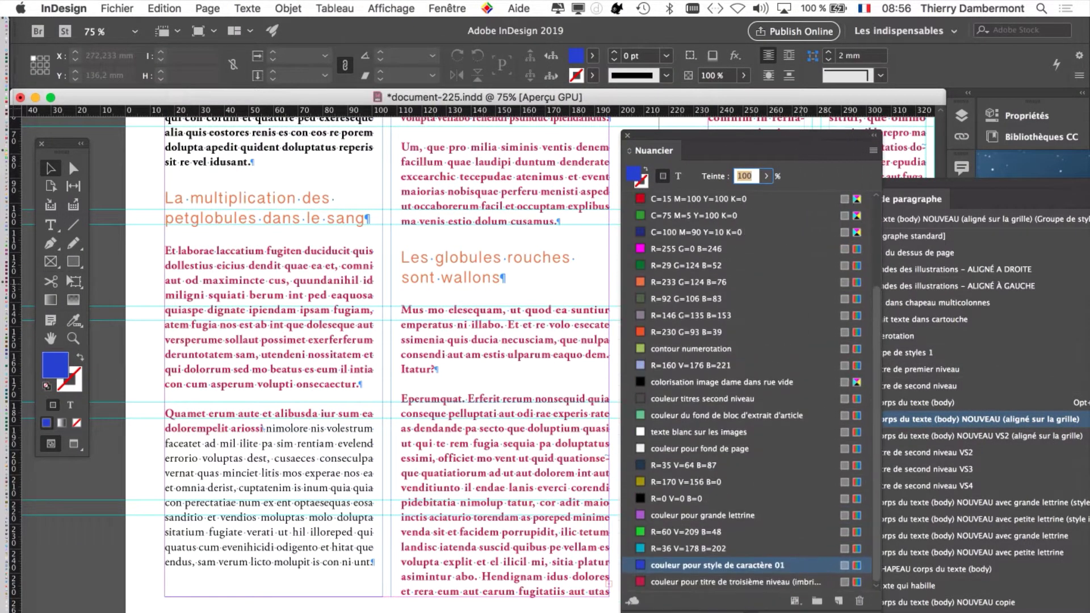
left_click(667, 583)
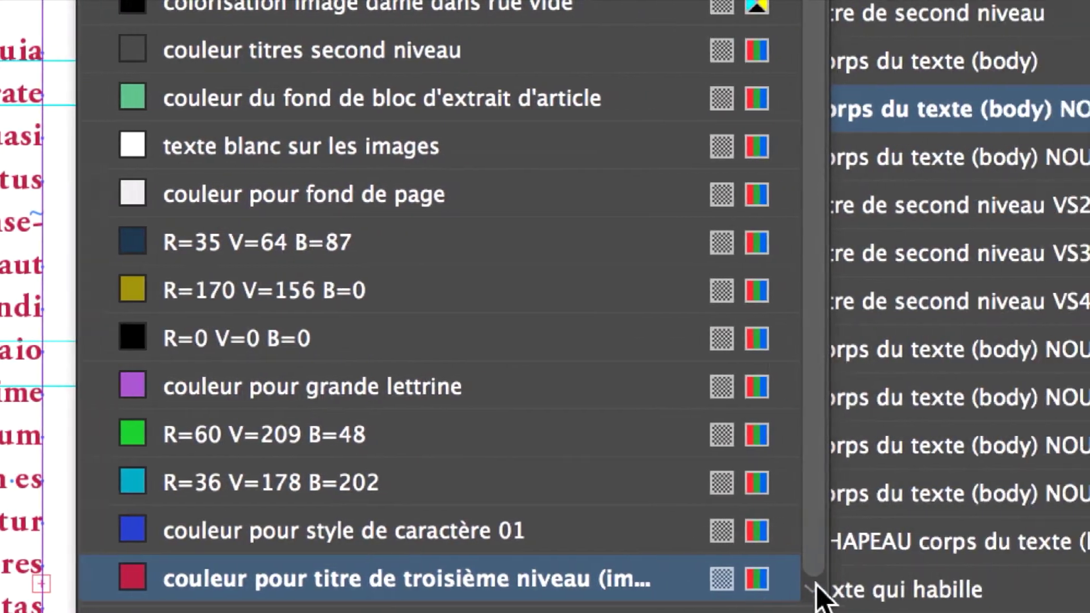
left_click_drag(833, 576, 1089, 574)
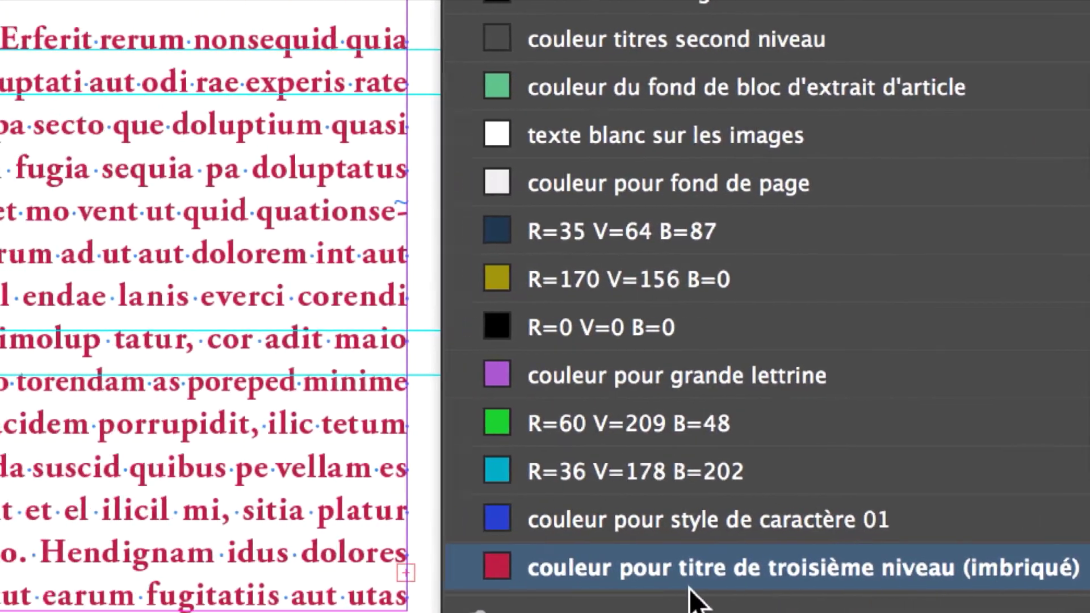
Step: With preview enabled, change the swatch "couleur pour titre de troisième niveau (imbriqué)" to purple: red 171, green 53, blue 208
double_click(497, 577)
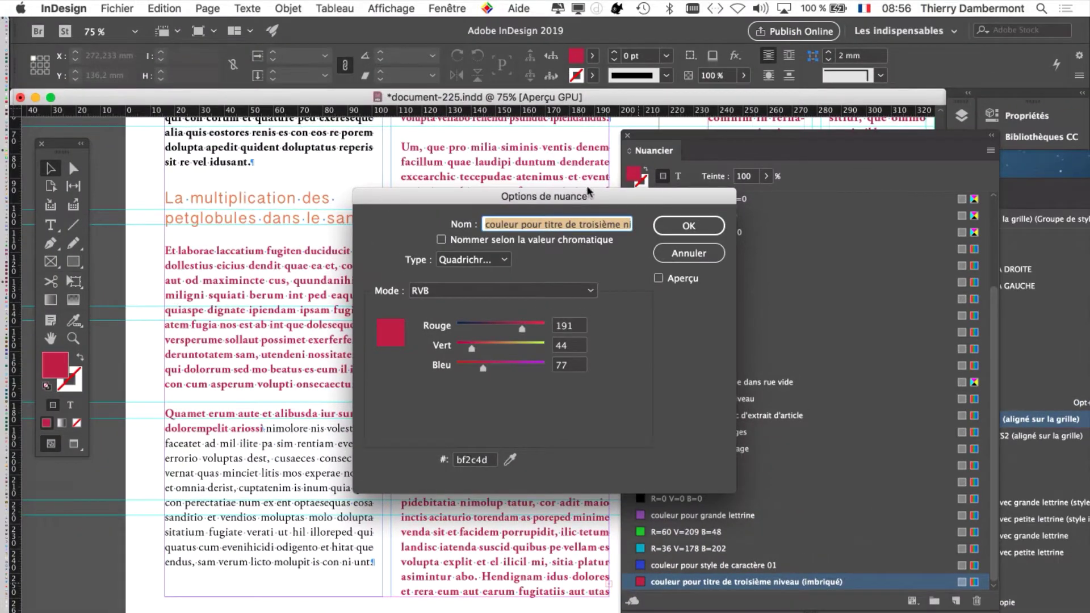
left_click_drag(615, 216, 785, 68)
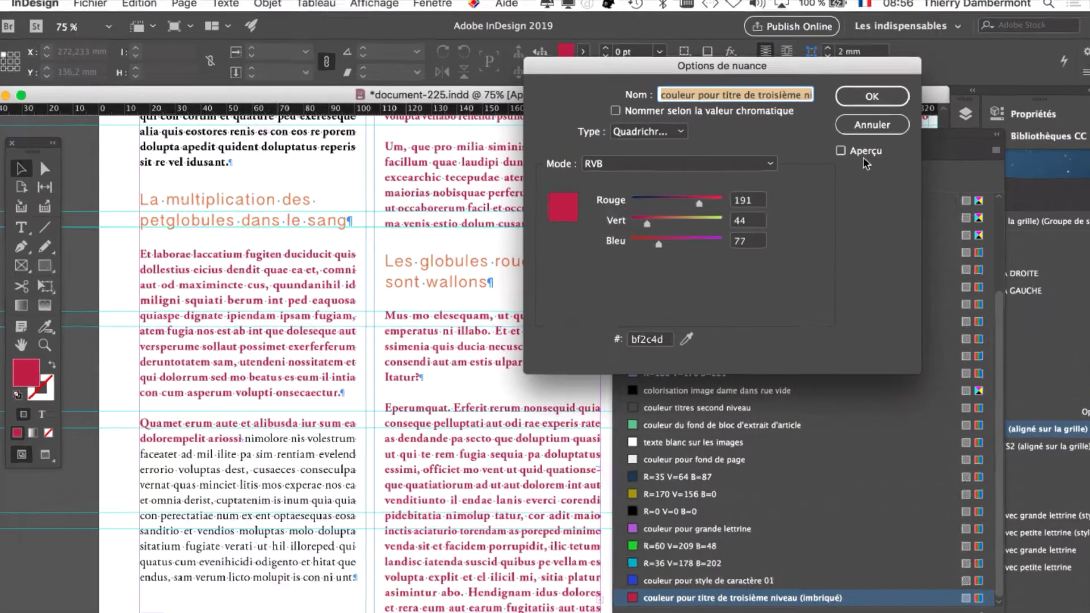
left_click(863, 157)
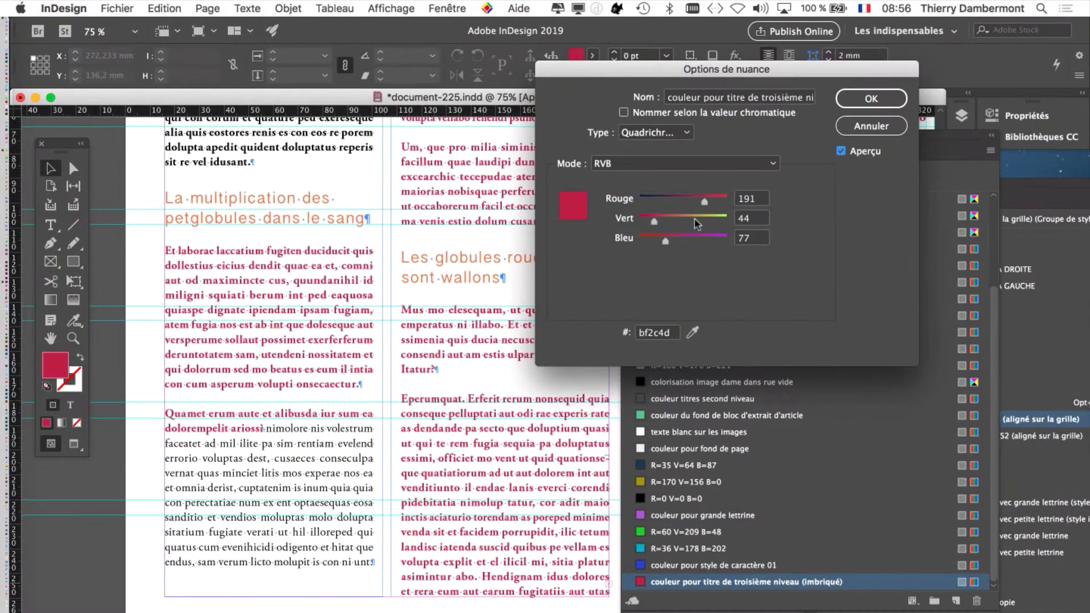
left_click(536, 286)
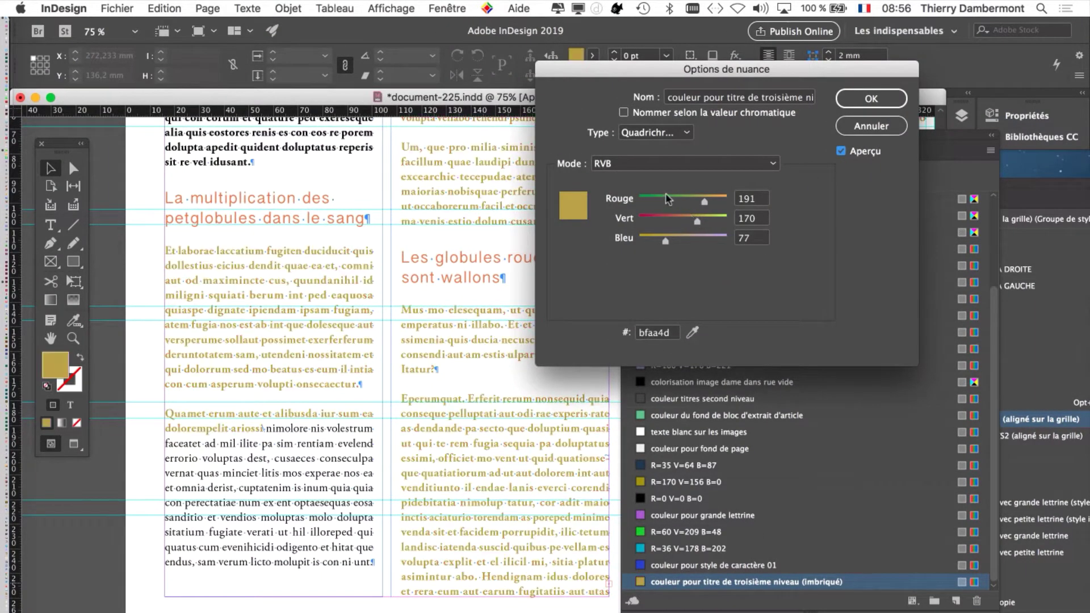
left_click(667, 196)
left_click(714, 217)
left_click(706, 237)
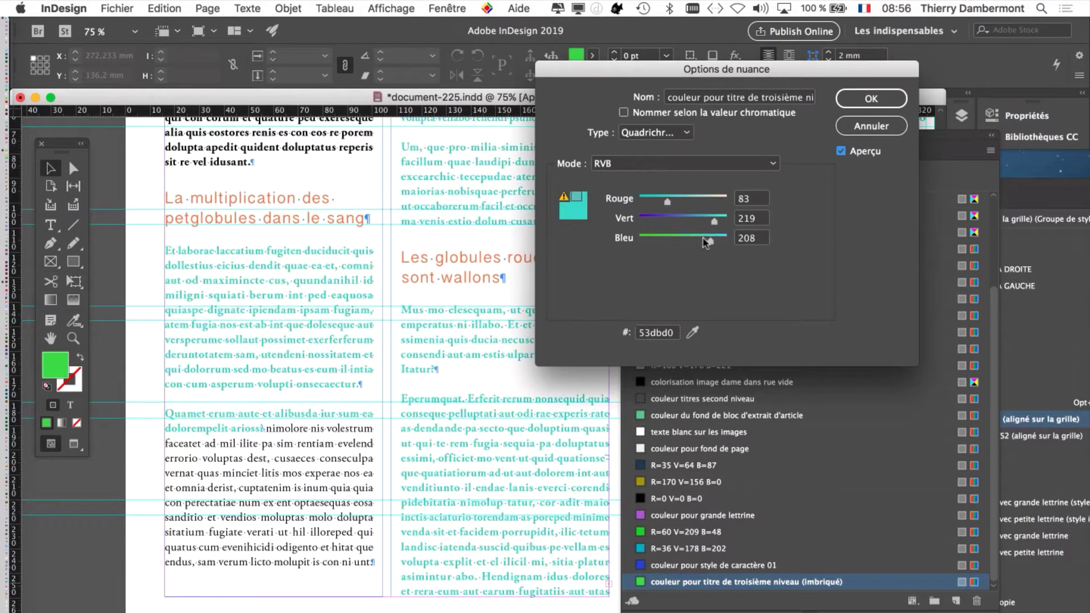
left_click(657, 217)
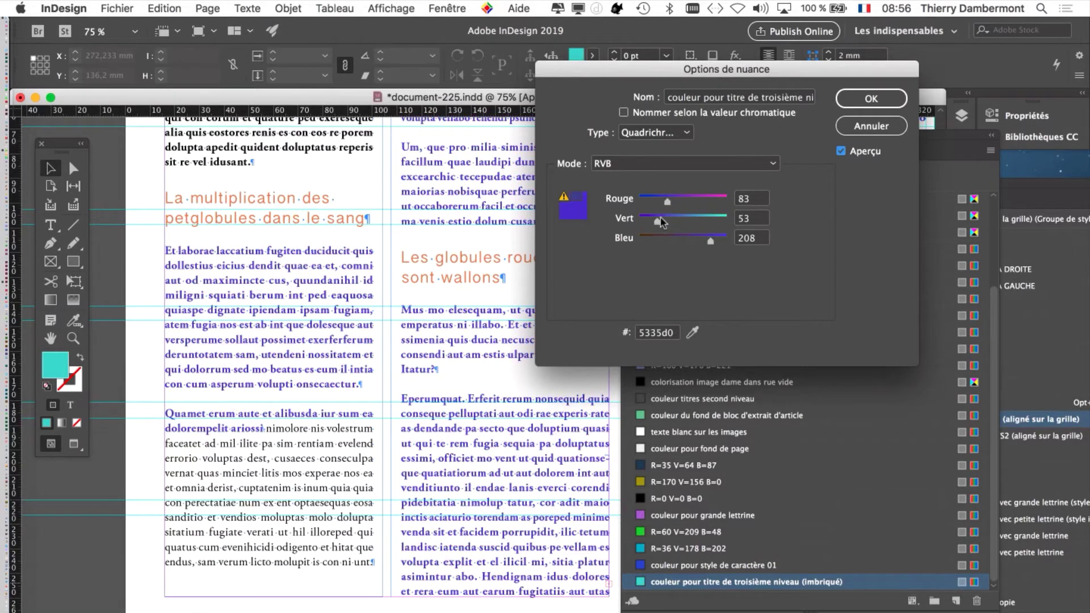
left_click(699, 196)
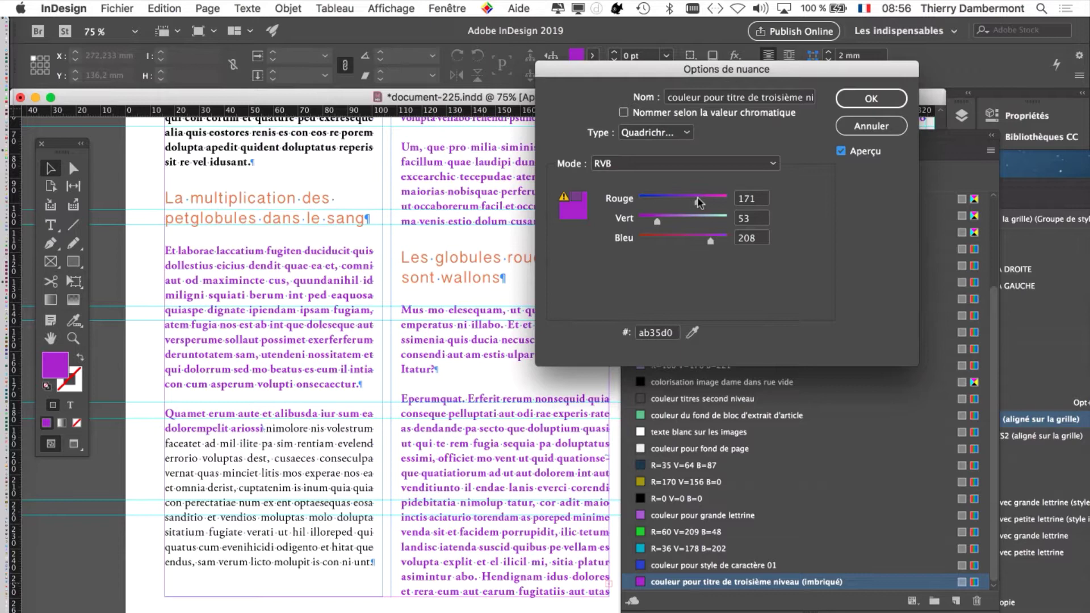
left_click(867, 99)
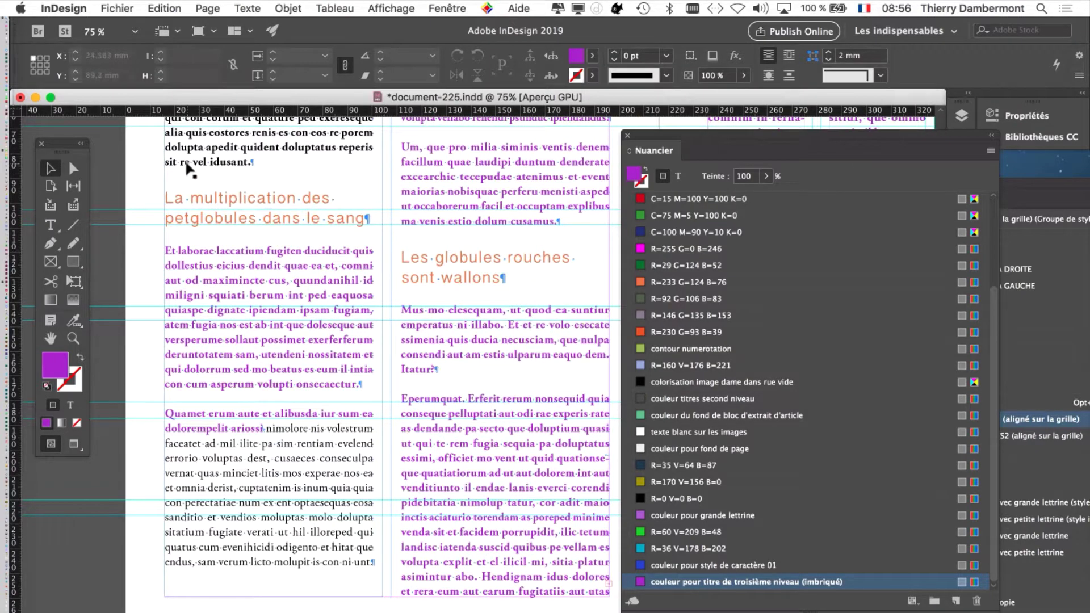
Step: Save the document under the new name document-226.indd in the folder Dossier document-225
left_click(112, 7)
left_click(209, 123)
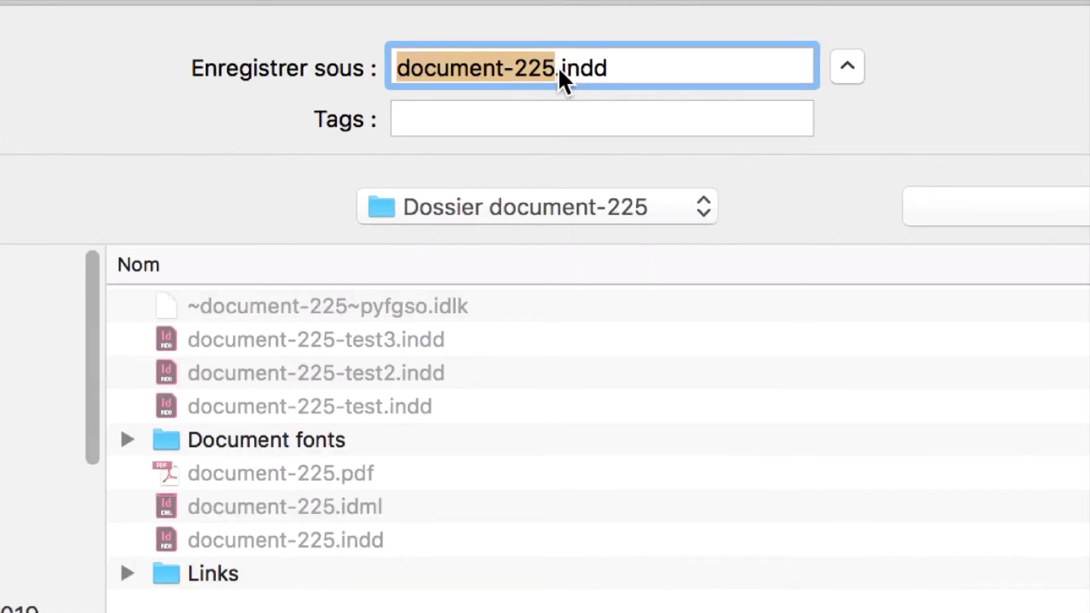
left_click(560, 71)
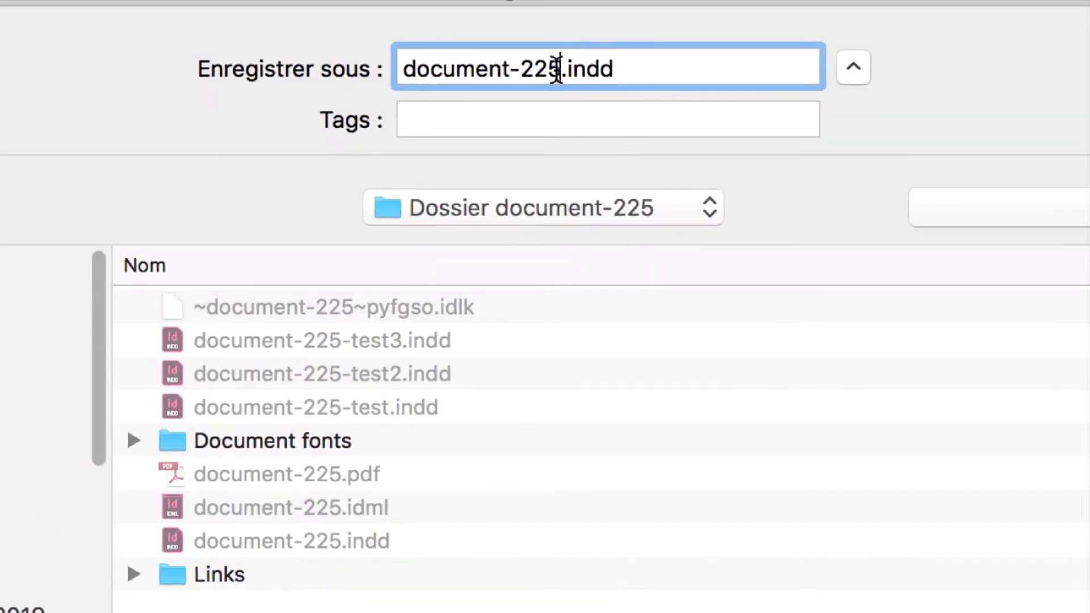
key("shift+Left")
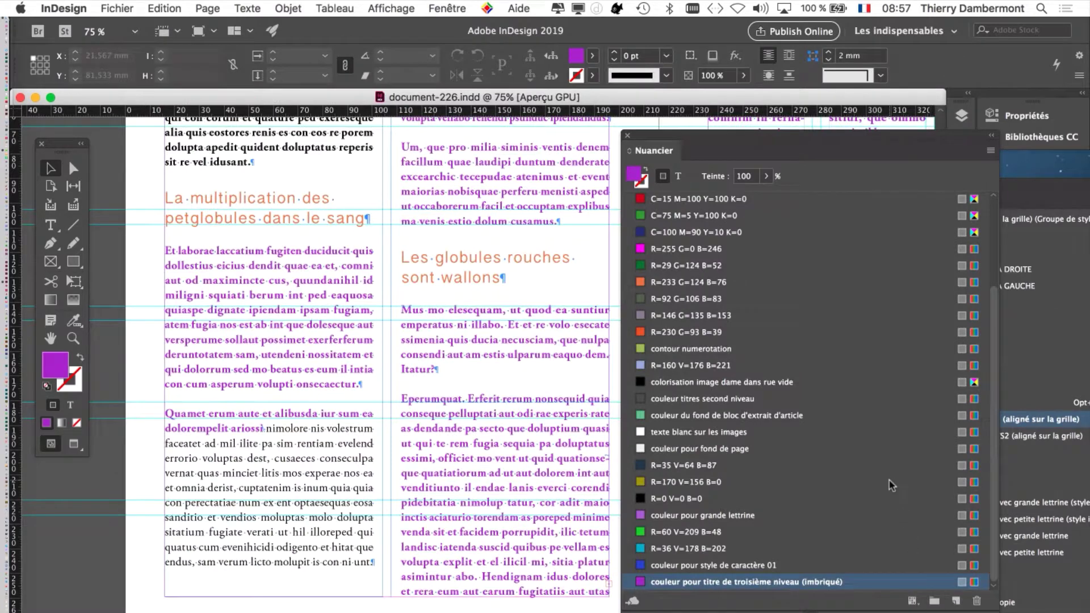
Step: Switch to Finder, open document-225-test.indd, view its nested third-level title in preview mode, and close the document
key("super+Tab")
key("super+Tab")
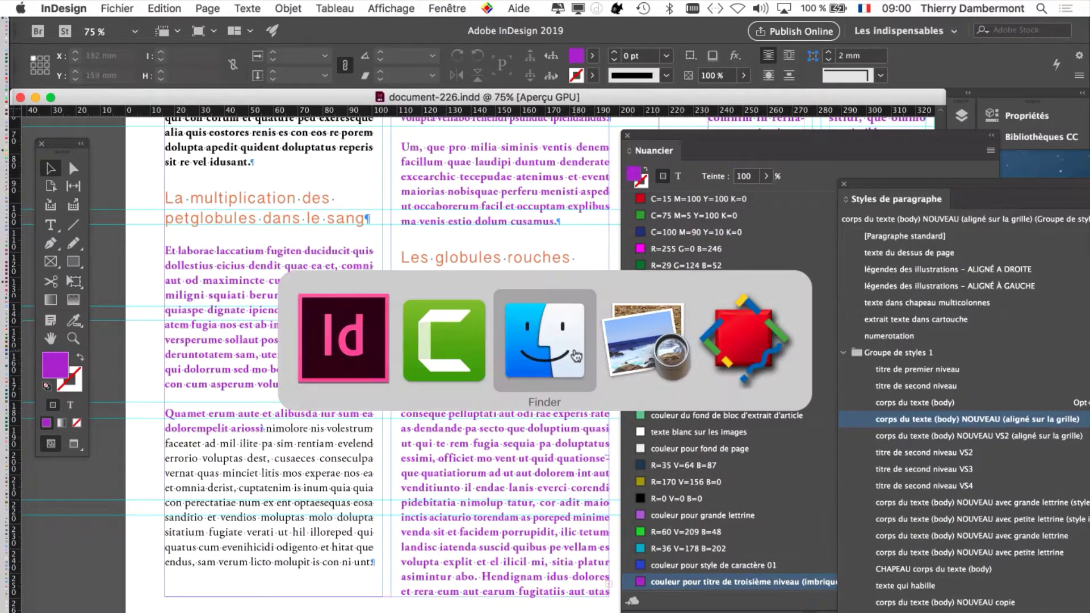
left_click(459, 382)
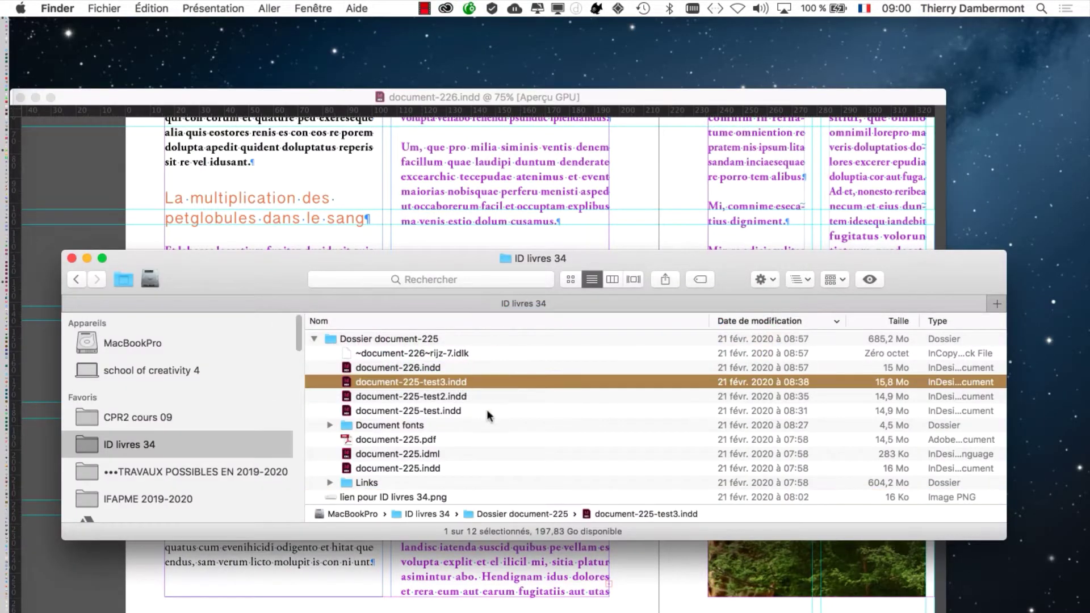
left_click(494, 409)
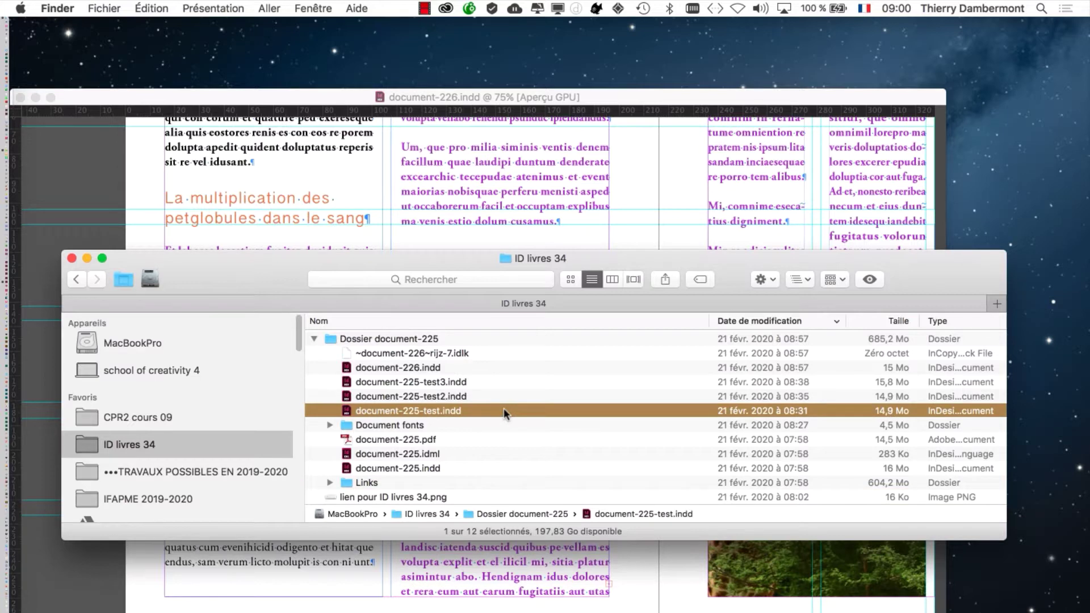
key("super+o")
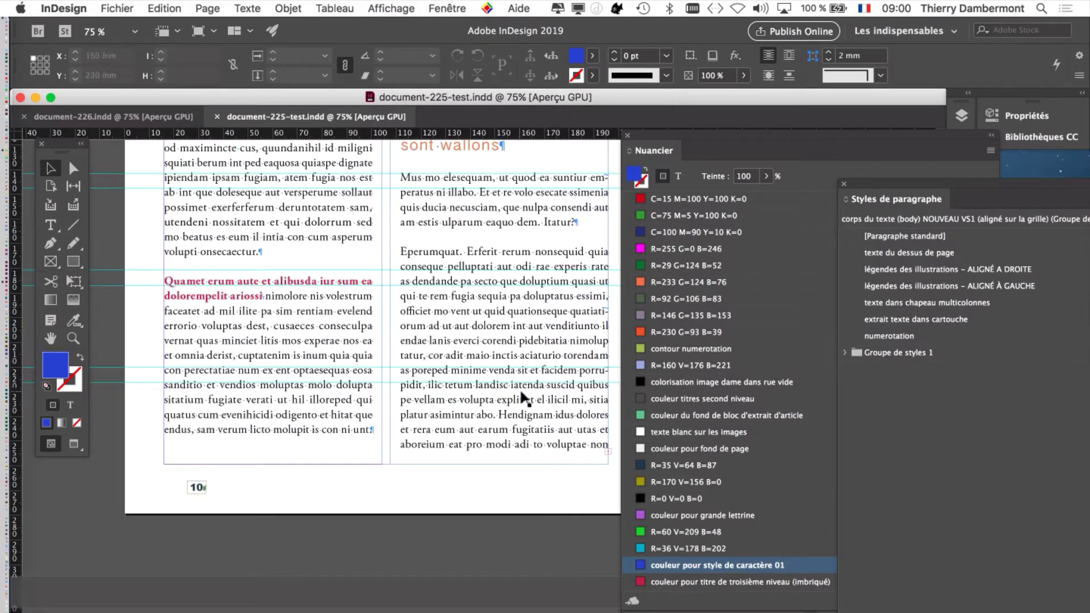
scroll(520, 397, "up", 5)
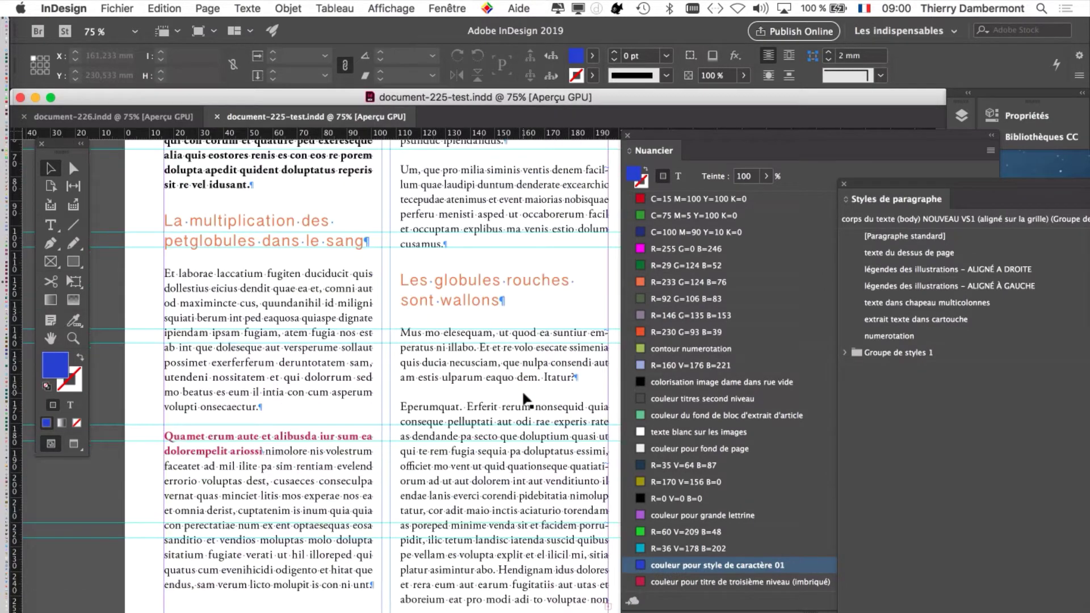
scroll(199, 482, "down", 1)
left_click(74, 445)
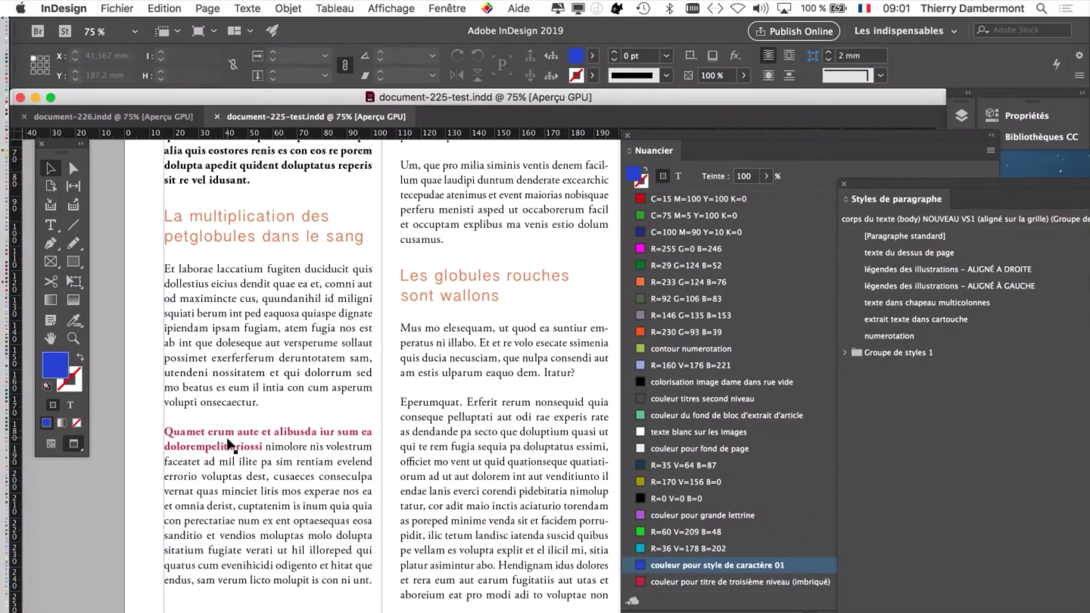
key("super+grave")
Step: Open document-225-test2.indd from Finder, view its title followed by a square in preview mode with the Nuancier moved aside, and close it
key("super+Tab")
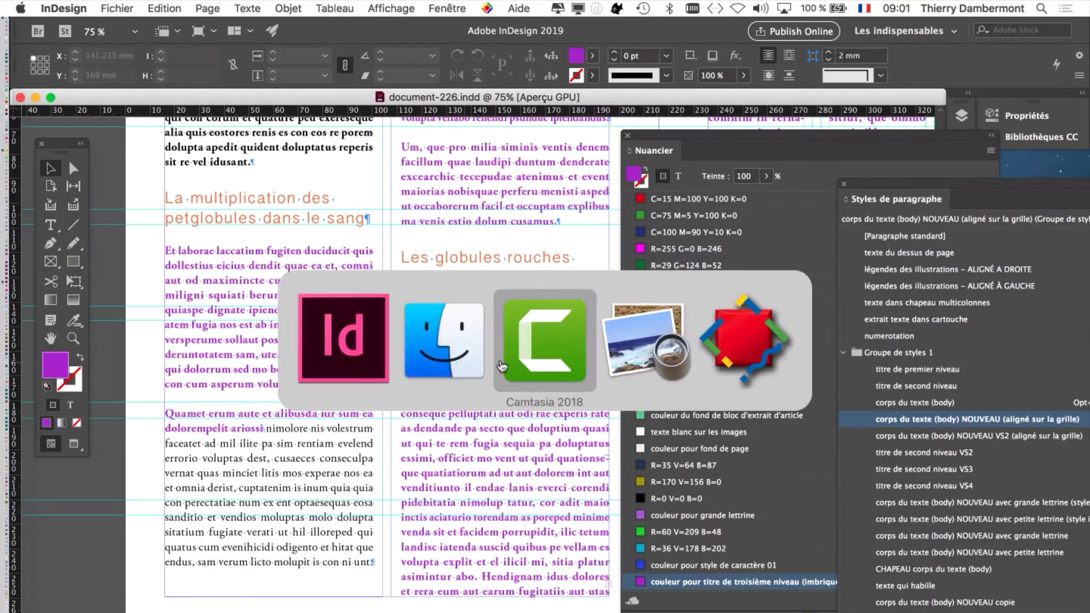
left_click(472, 361)
left_click(477, 397)
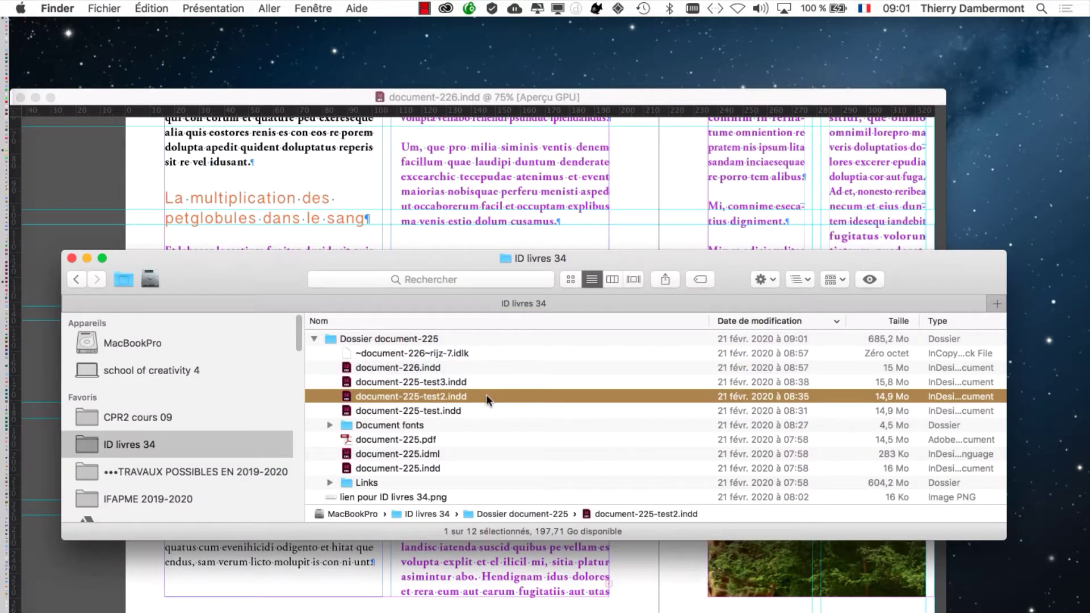
double_click(486, 396)
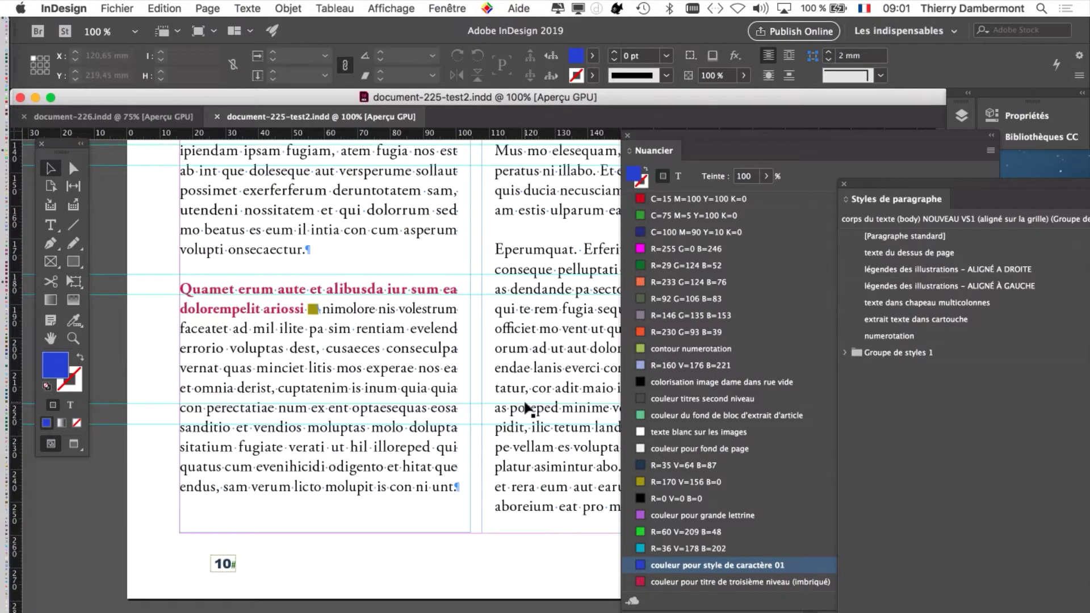
left_click(74, 444)
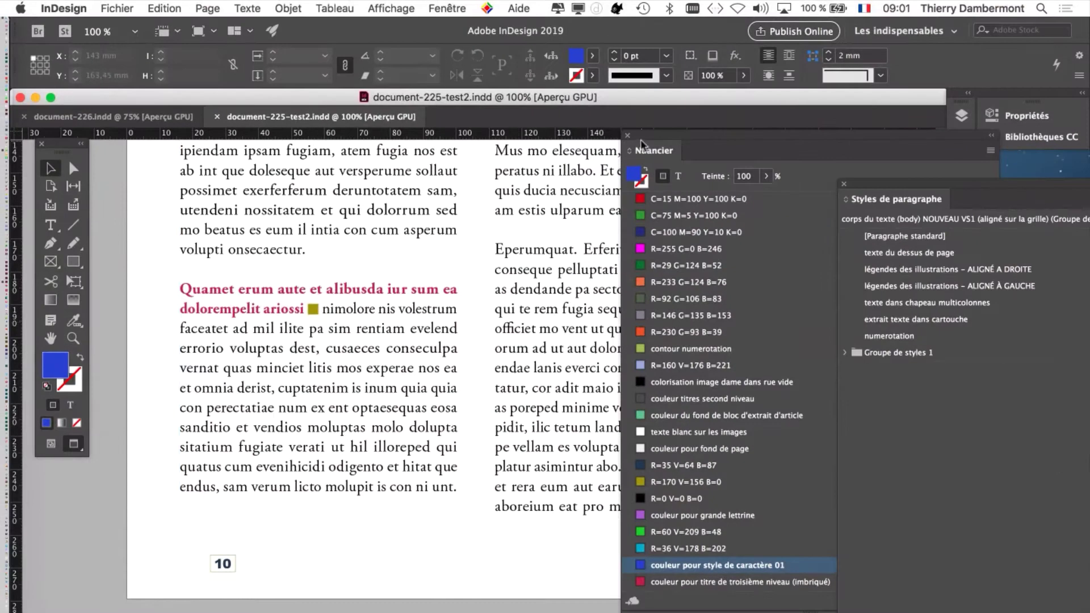
left_click_drag(643, 138, 771, 140)
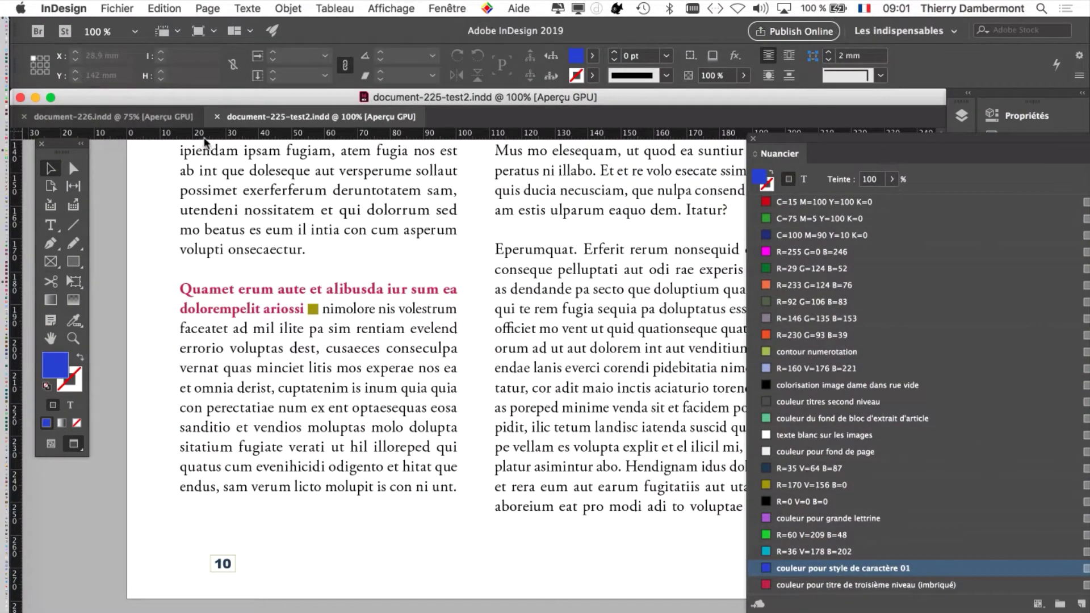
left_click(217, 118)
Step: Open document-225-test3.indd from Finder, view the third-level titles in both text columns, and close the document
key("super+Tab")
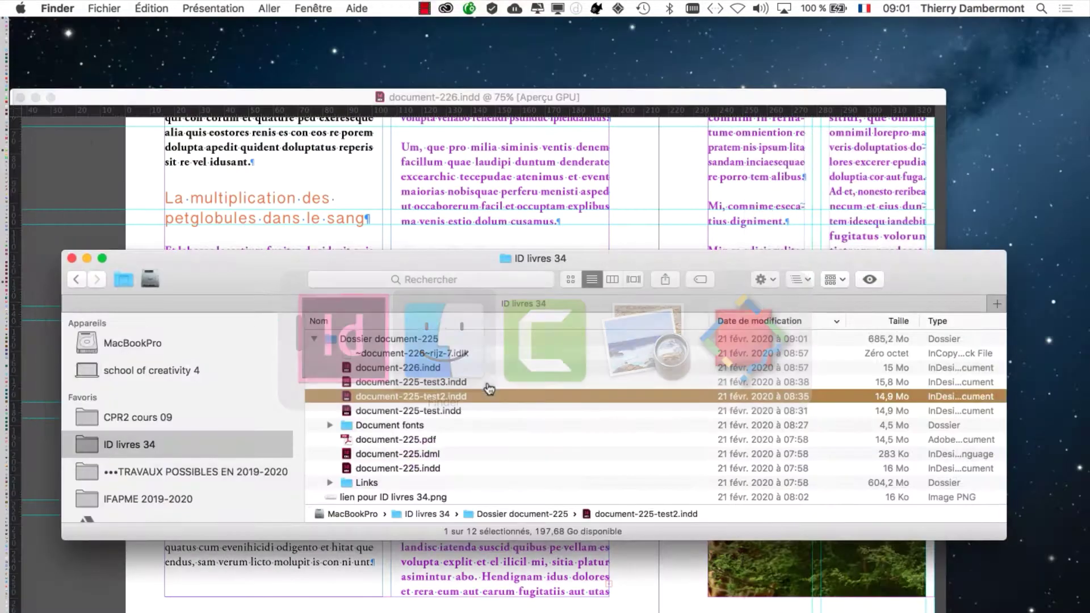
left_click(440, 383)
double_click(438, 383)
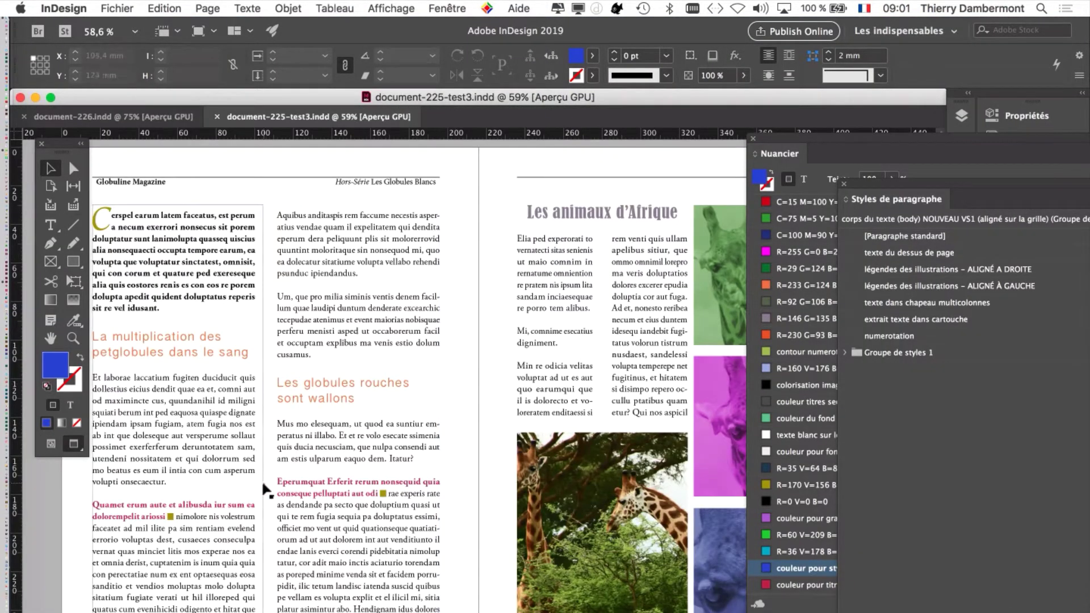
scroll(319, 476, "down", 5)
scroll(319, 475, "left", 4)
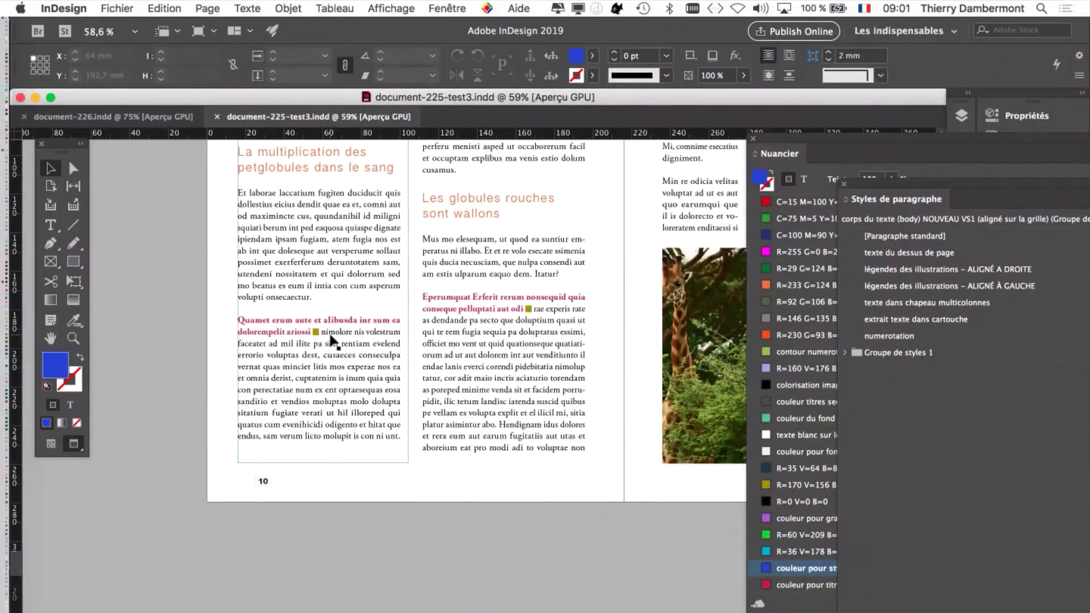
left_click(218, 116)
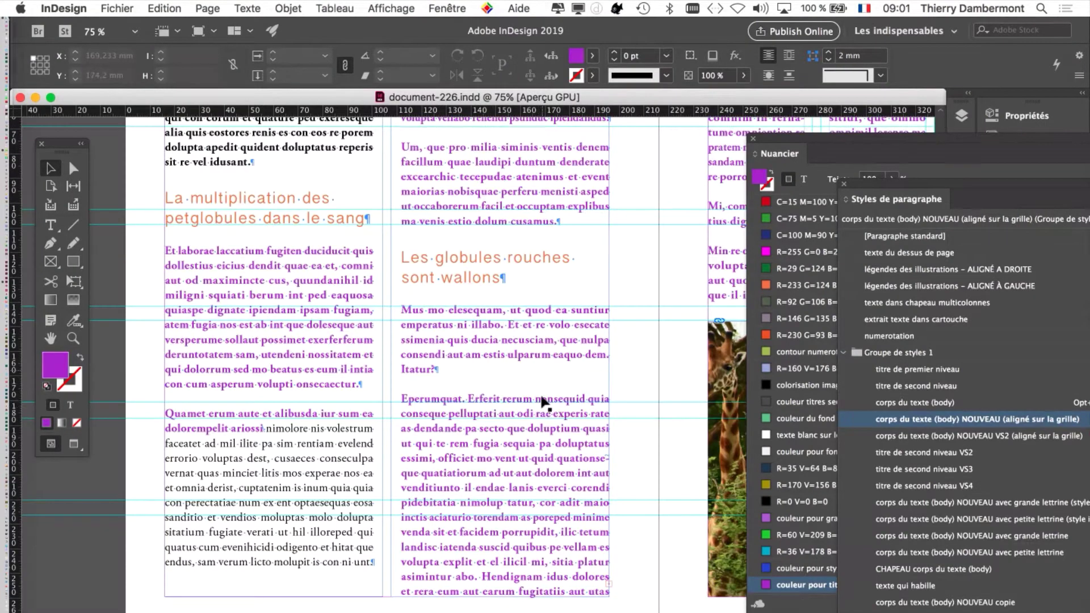
Step: Examine the "Quamet erum aute" title in document-226.indd in preview mode, and return to the normal display mode
scroll(210, 439, "up", 3)
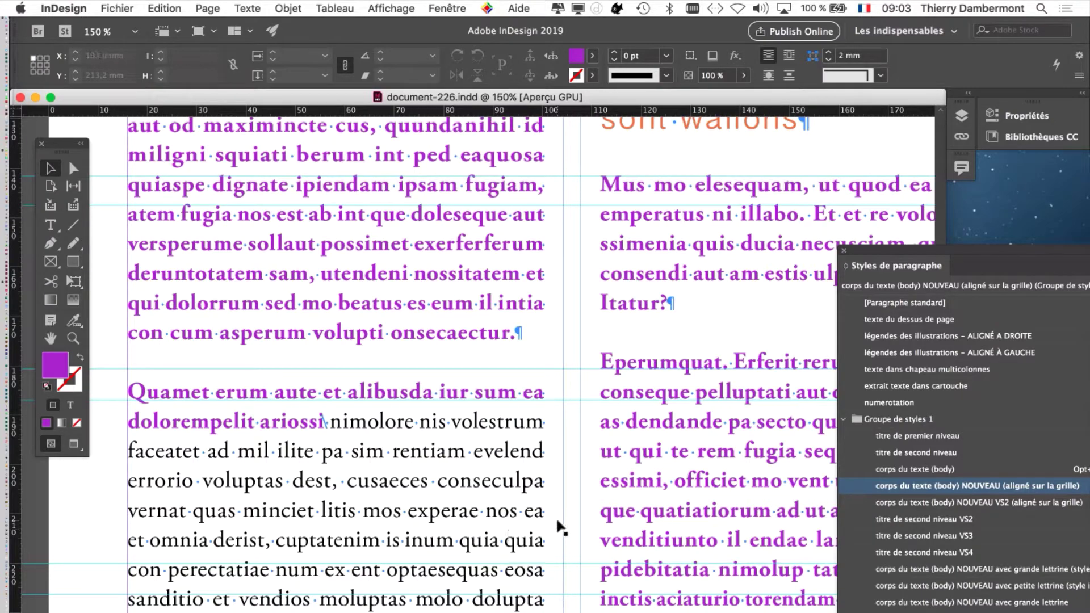
scroll(564, 448, "down", 2)
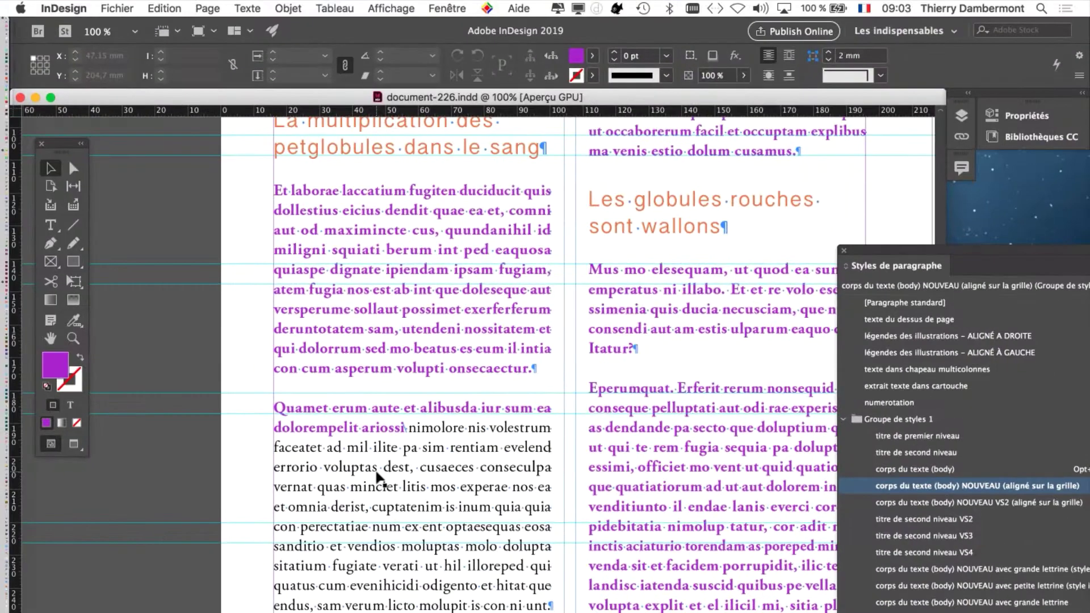
scroll(392, 391, "down", 1)
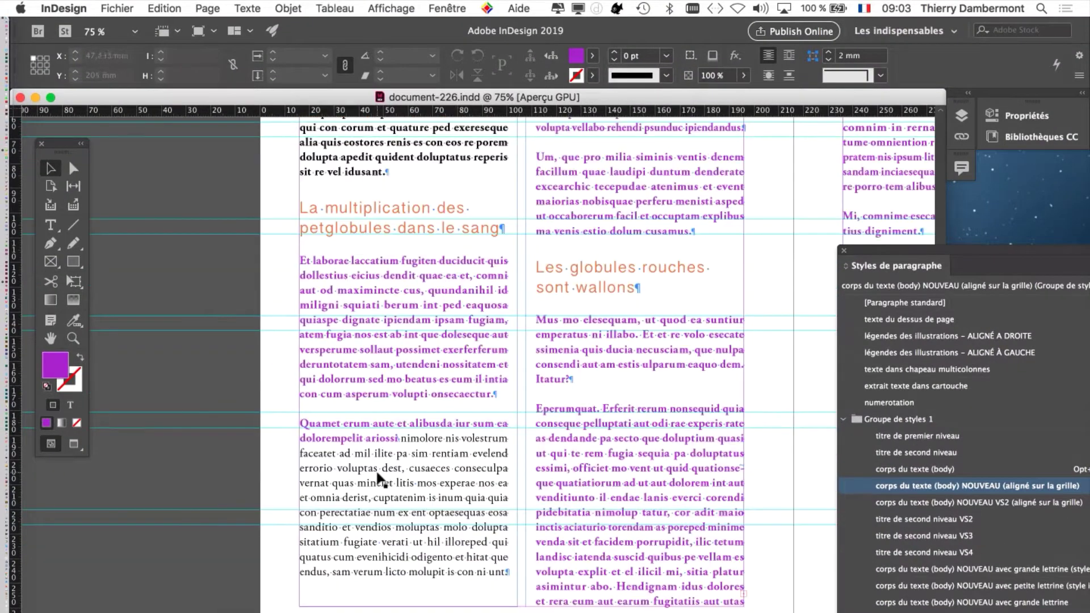
left_click(75, 443)
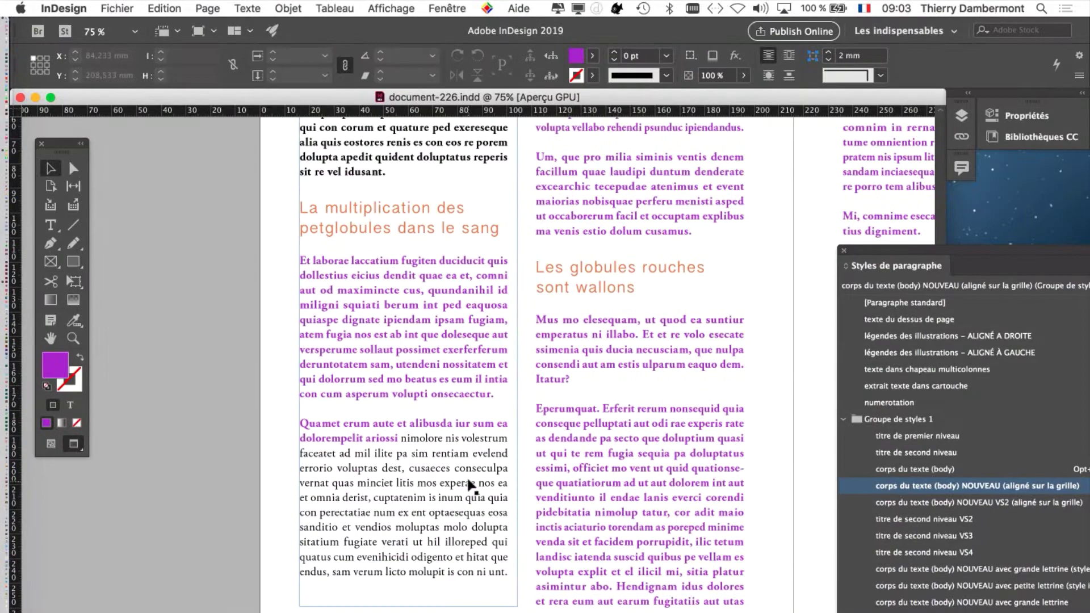
scroll(420, 458, "up", 2)
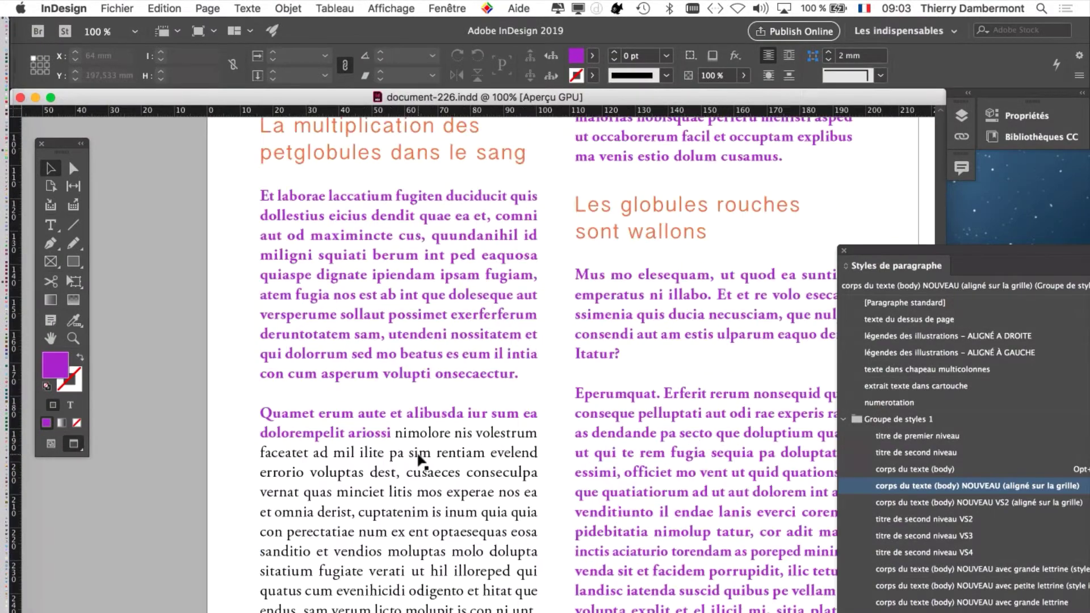
scroll(421, 459, "up", 1)
left_click(51, 444)
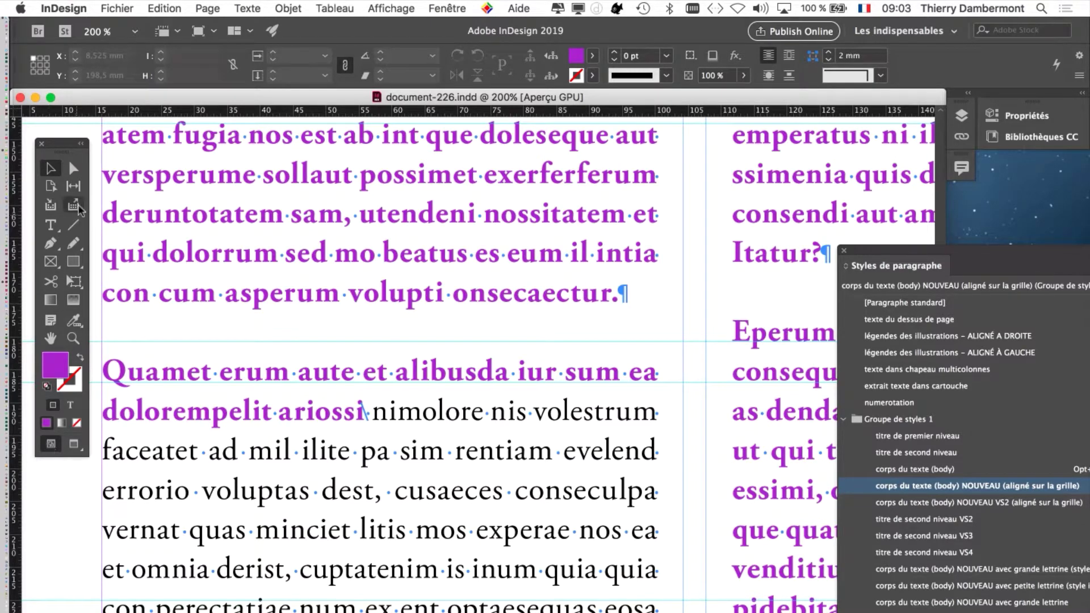
Step: Check the hidden characters display option and examine the end-of-nested-style marker after "ariossi" up close
left_click(244, 8)
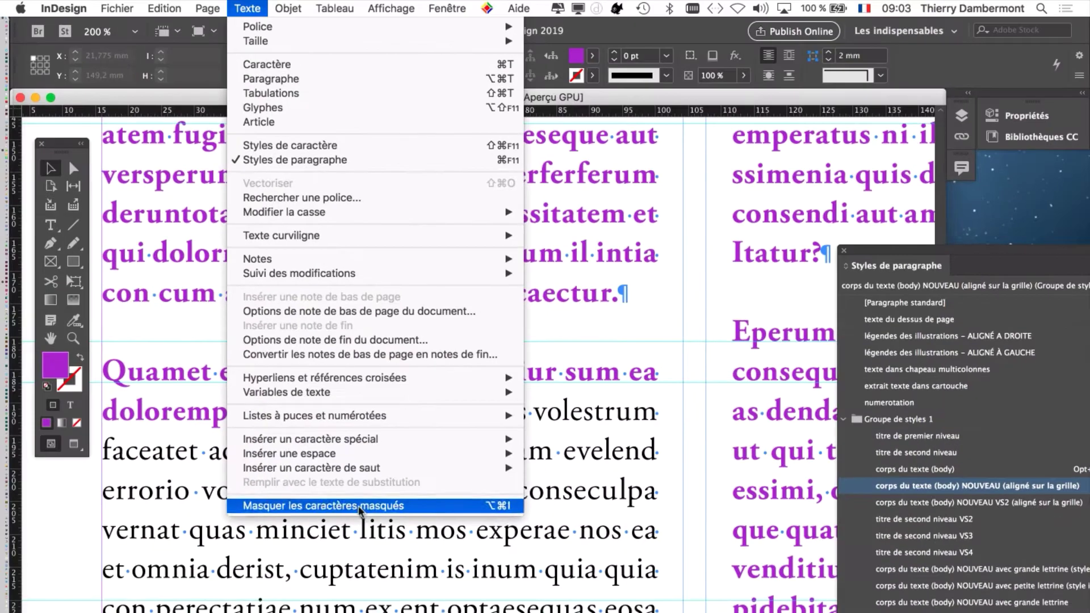
left_click(376, 503)
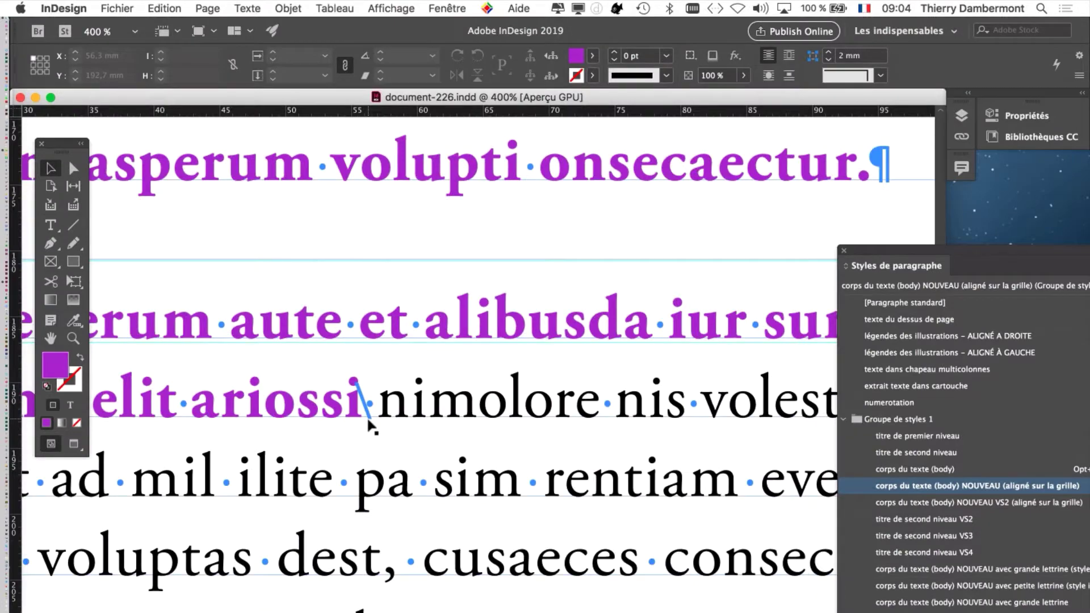
key("super+minus")
key("super+minus")
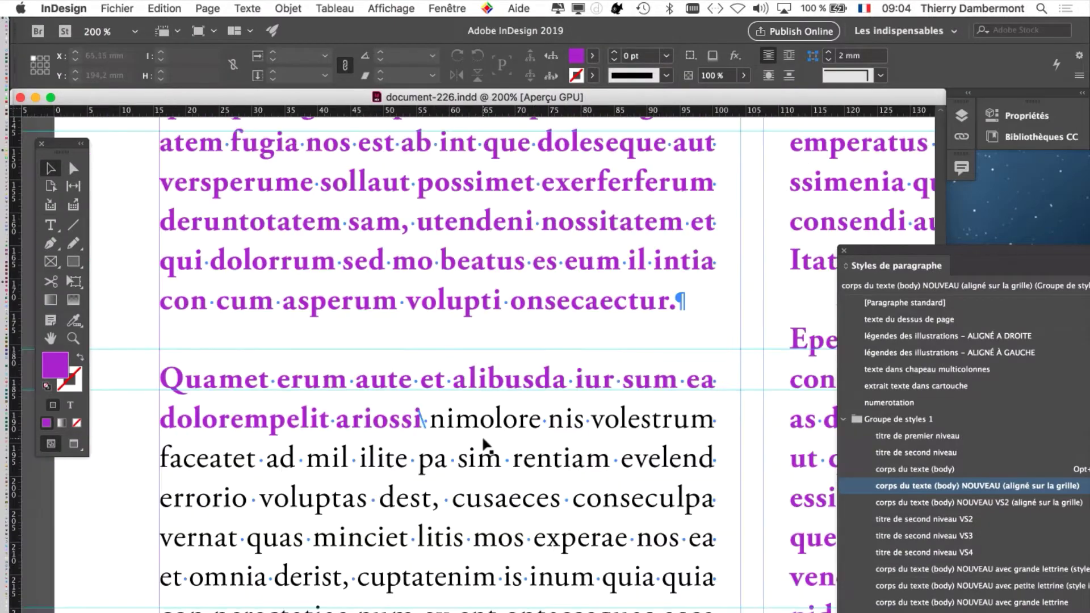
key("super+minus")
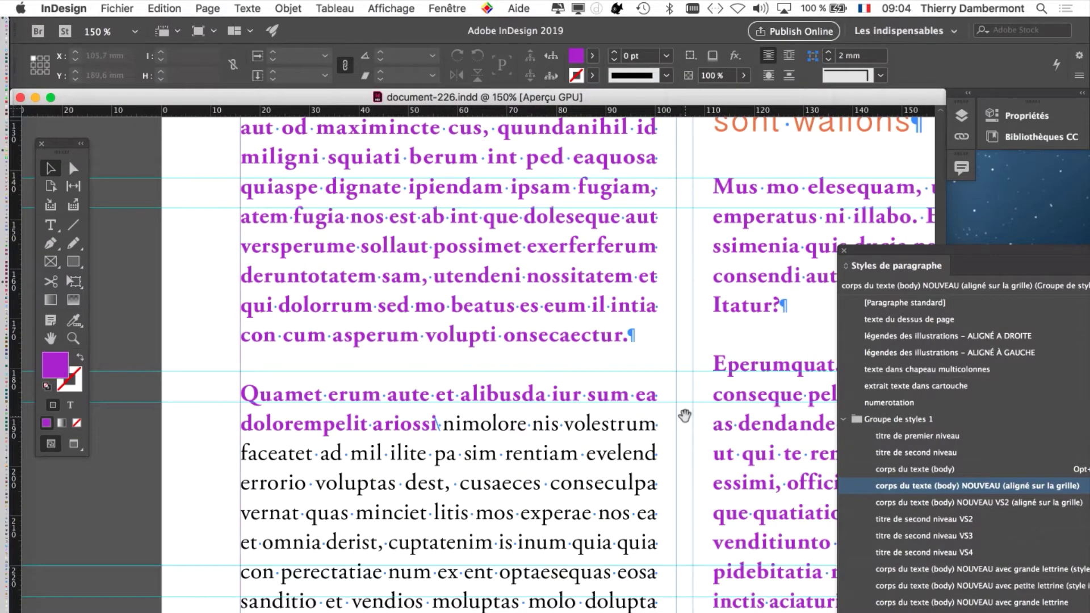
Step: Place the text cursor right after "aut" in the second line of the "Eperumquat" paragraph, viewed at 600 %
left_click_drag(685, 416, 373, 297)
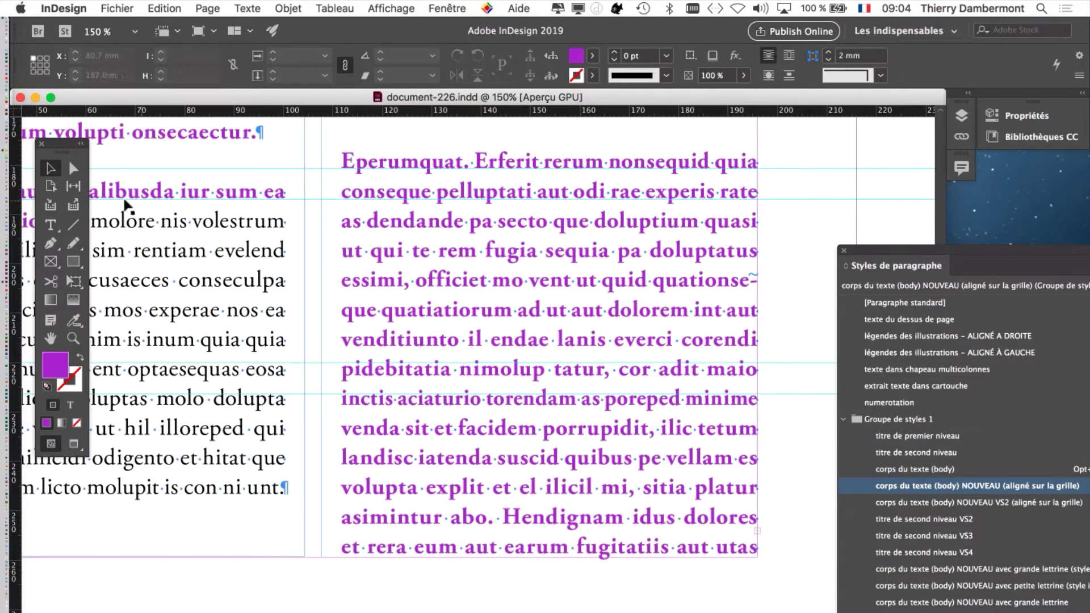
left_click(48, 227)
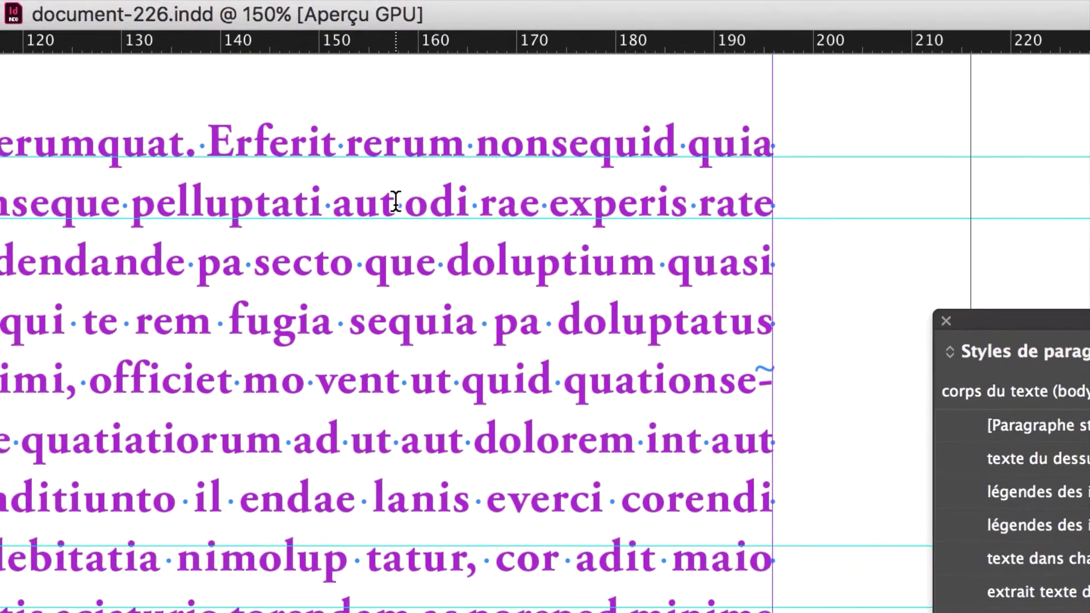
left_click(397, 203)
key("super+equal")
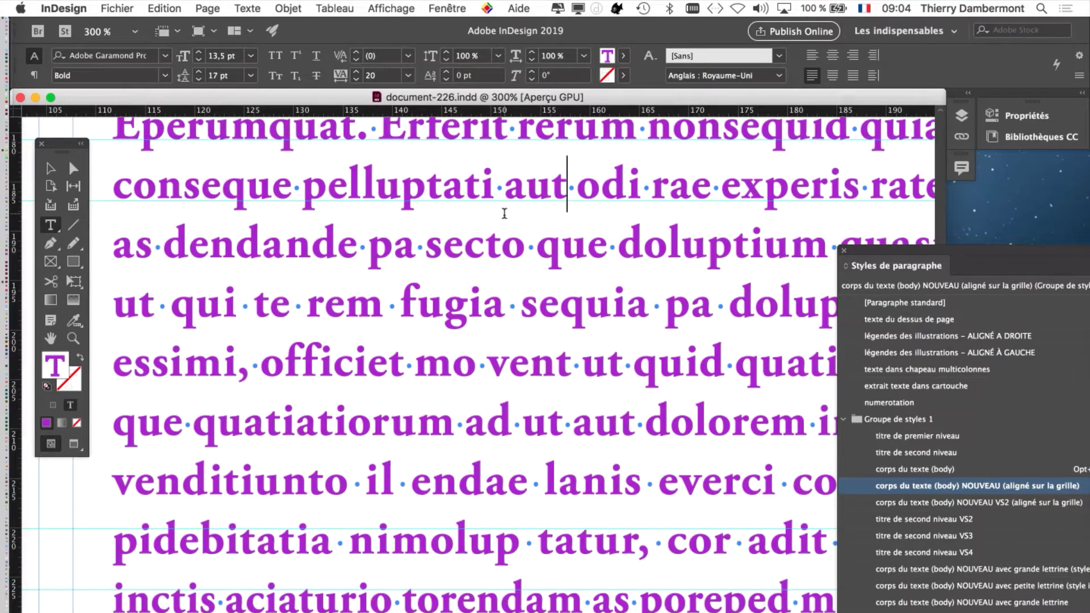
scroll(557, 225, "up", 4)
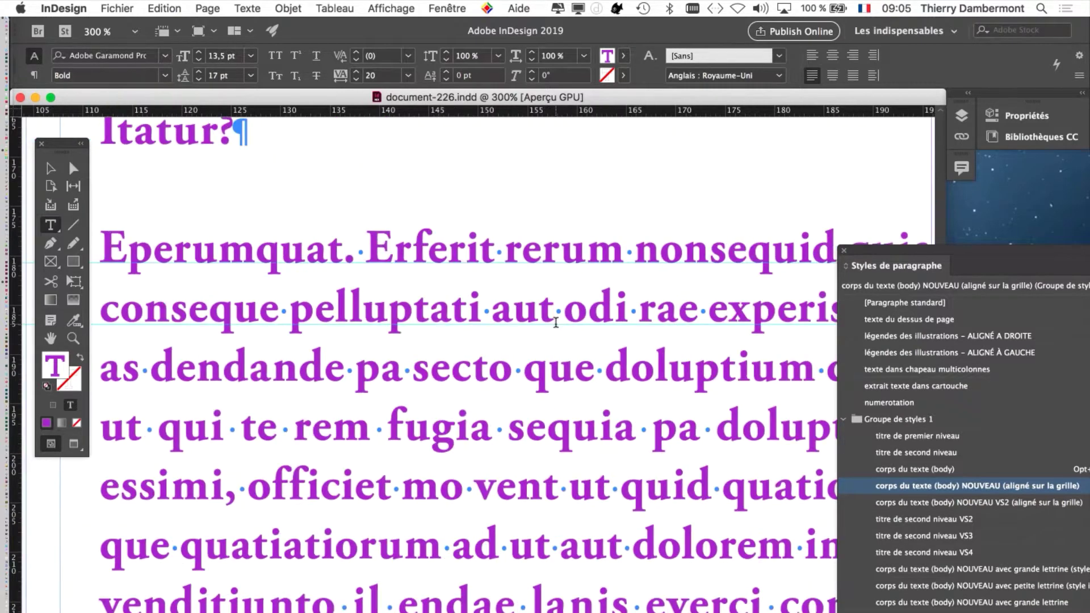
left_click(556, 322, "super")
left_click(556, 322, "super")
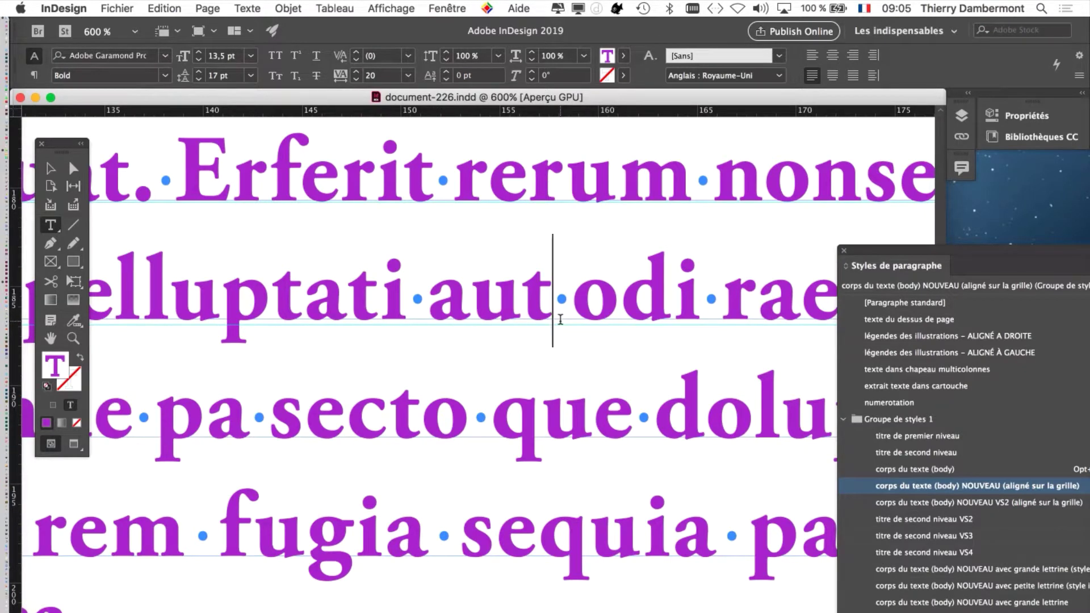
right_click(560, 323)
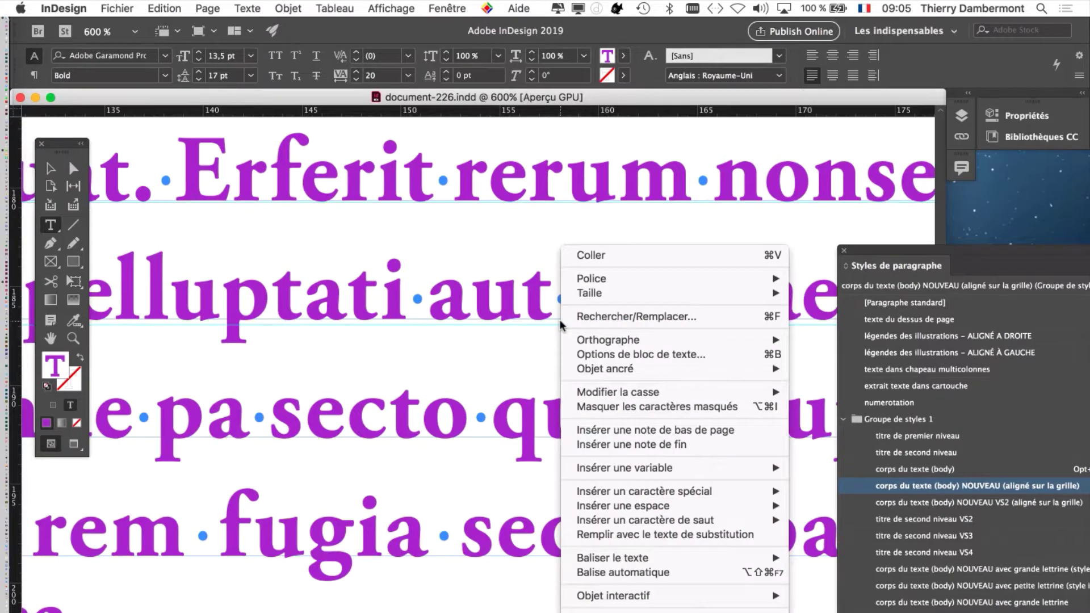
mouse_move(683, 495)
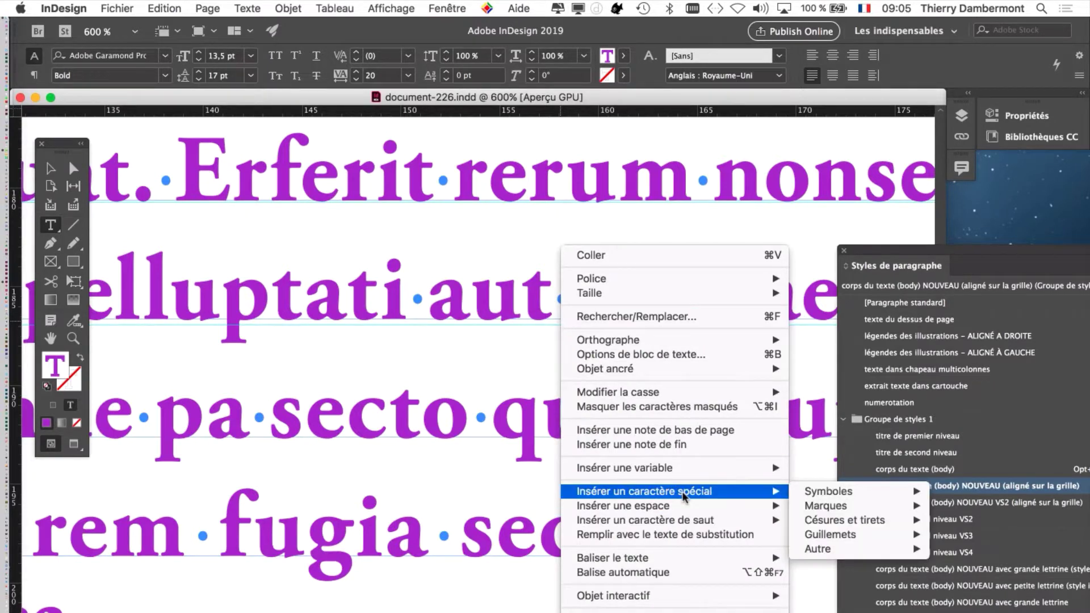
mouse_move(841, 551)
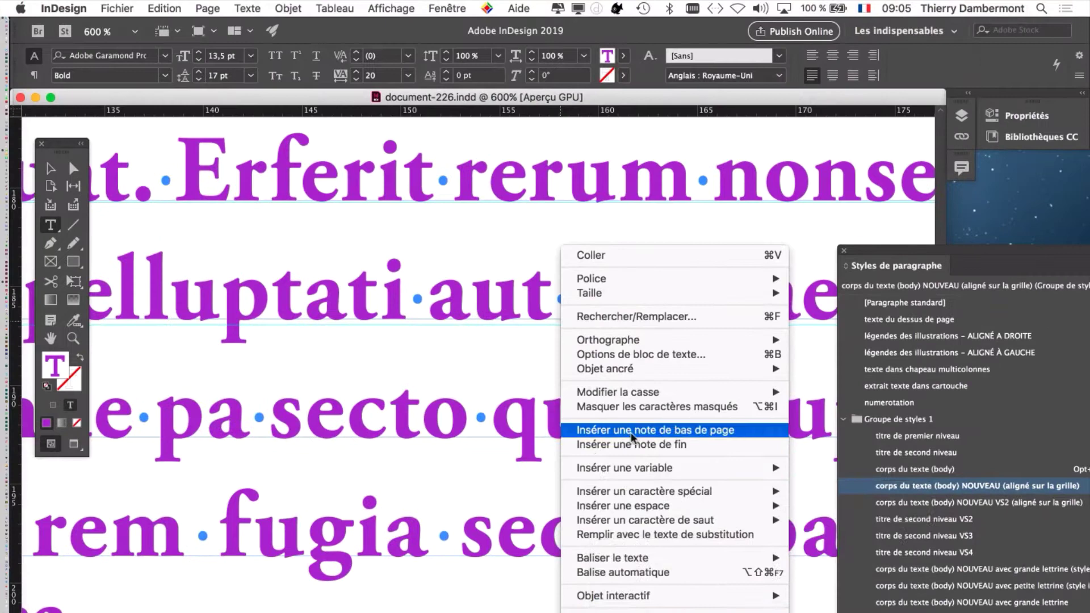
left_click(548, 352)
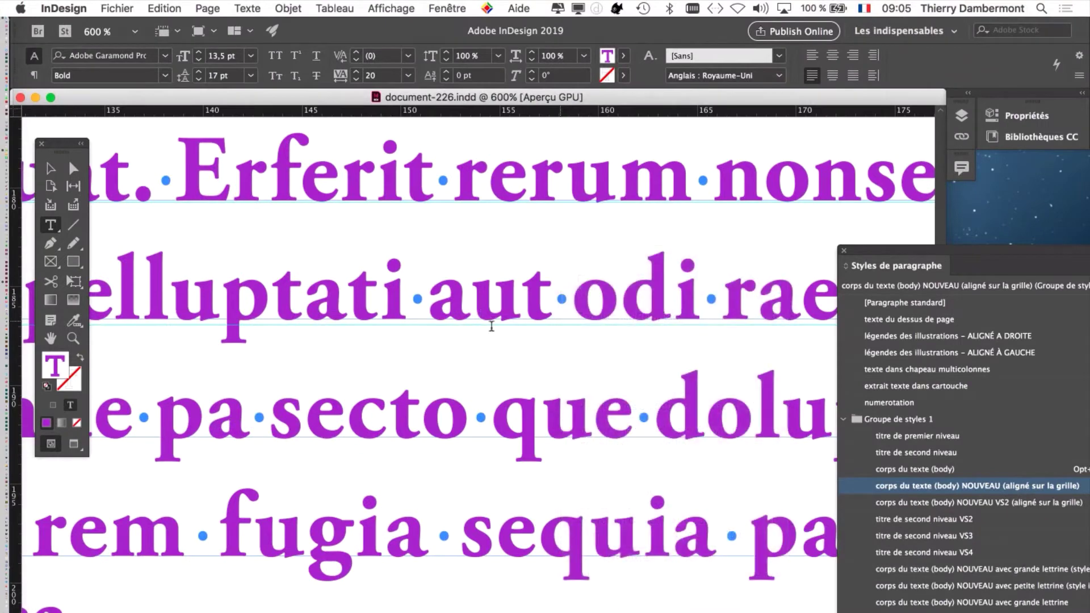
Step: Insert the special character "Fin du style imbriqué ici" after "aut" in the "Eperumquat" paragraph
scroll(548, 352, "down", 3)
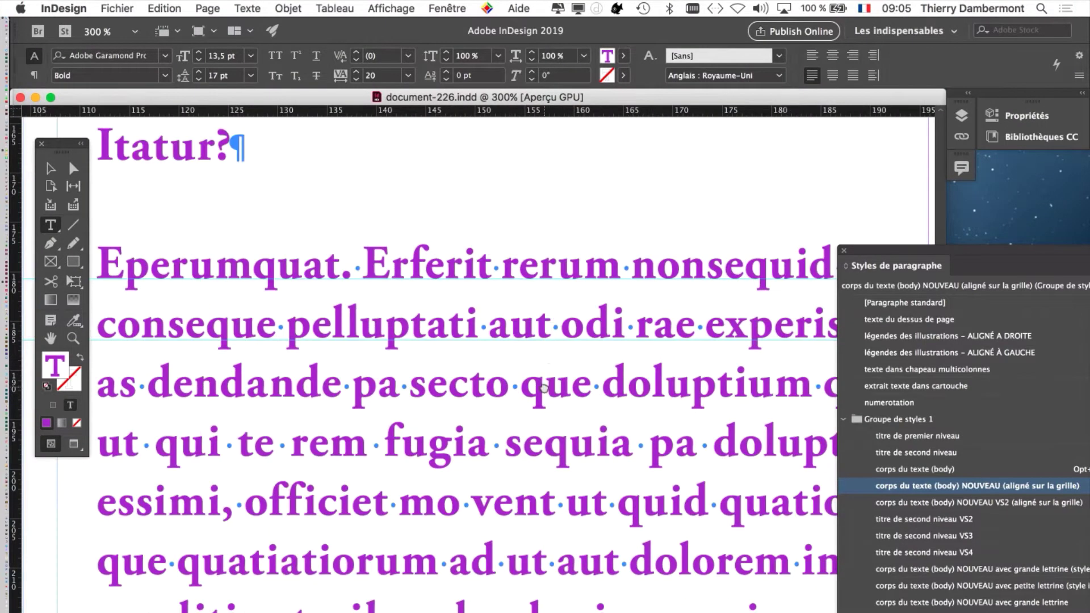
left_click_drag(548, 352, 519, 239)
right_click(526, 197)
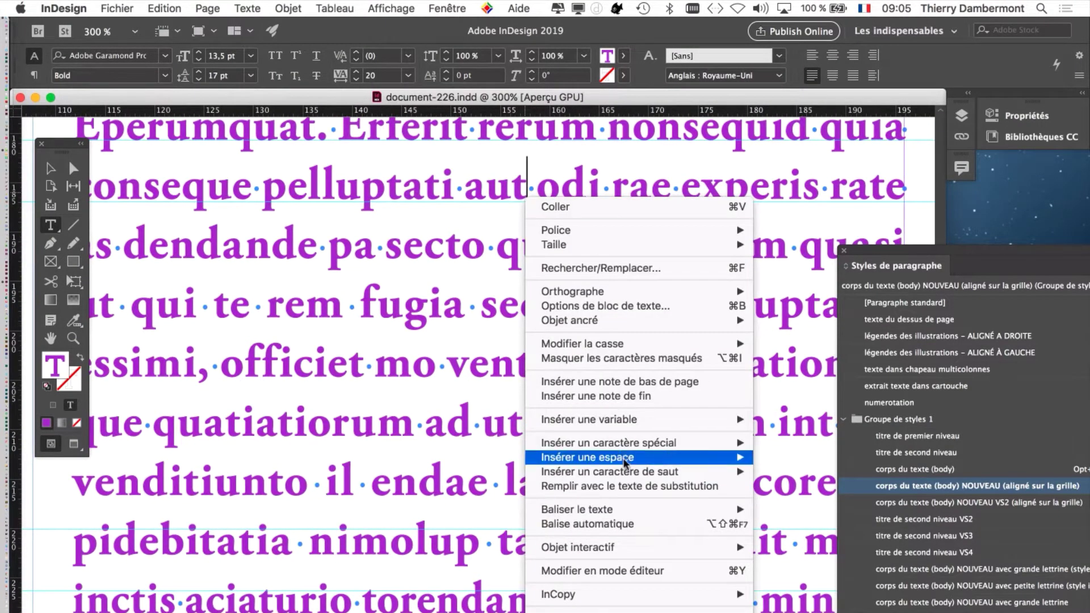
mouse_move(627, 447)
mouse_move(789, 500)
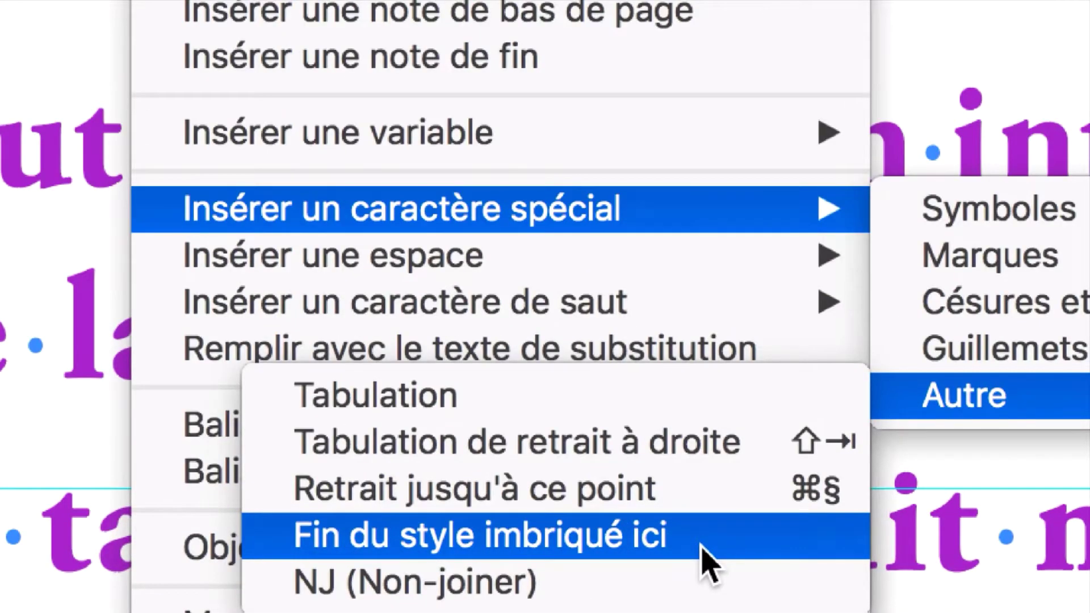
left_click(703, 549)
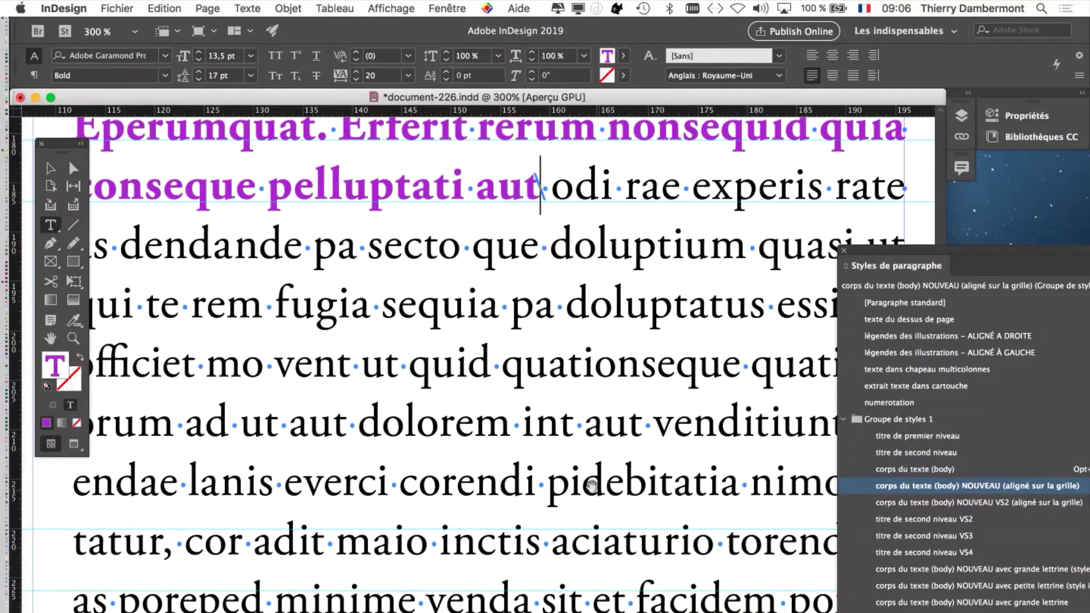
scroll(590, 480, "down", 2)
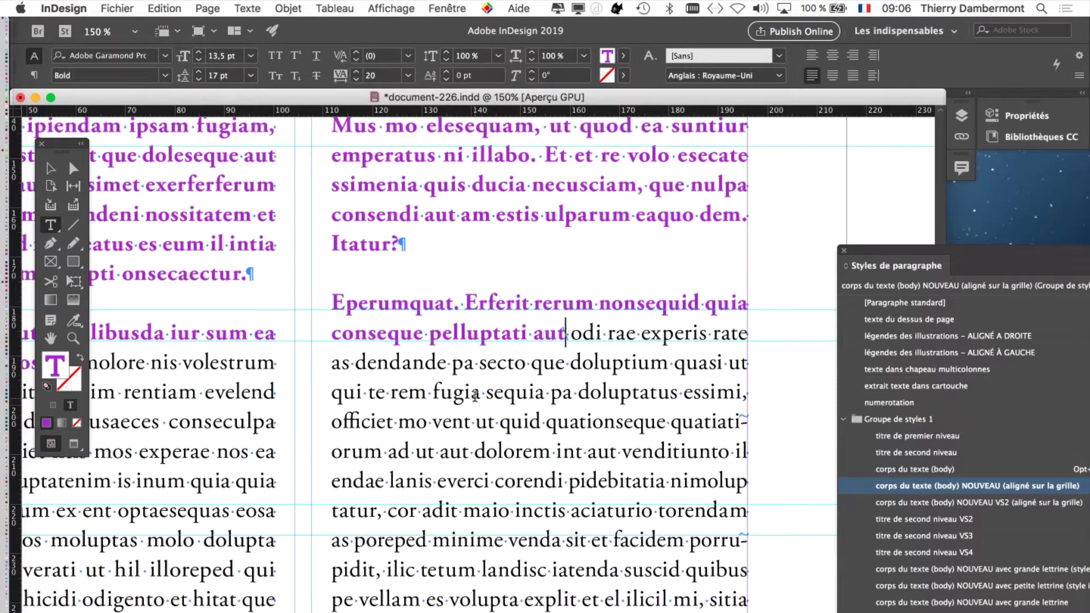
Step: Save the document under the new name document-227.indd in the Dossier document-225 folder
key("super")
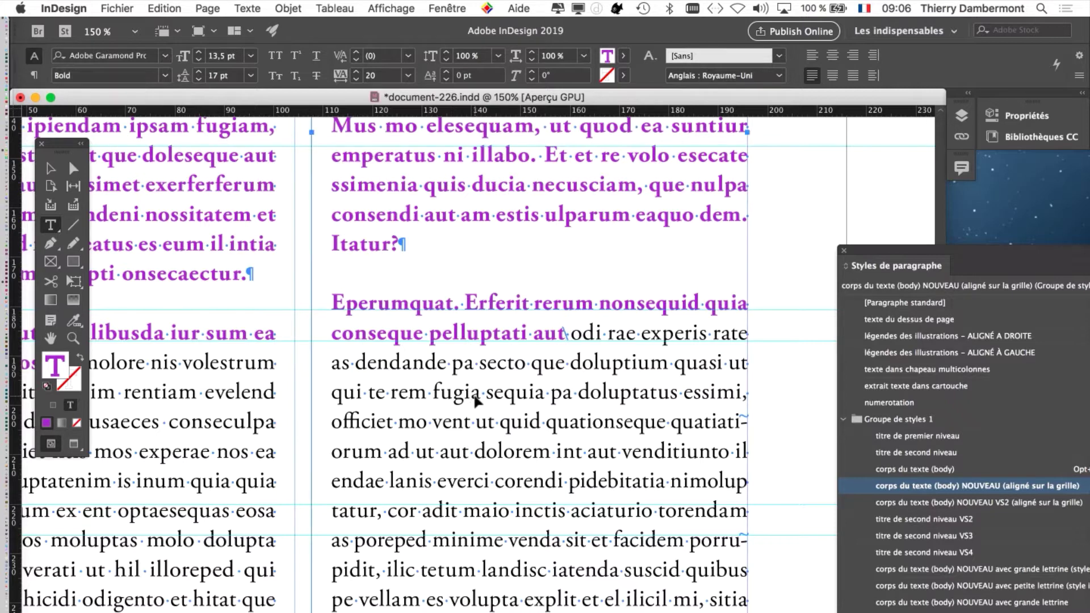
left_click(129, 8)
left_click(177, 122)
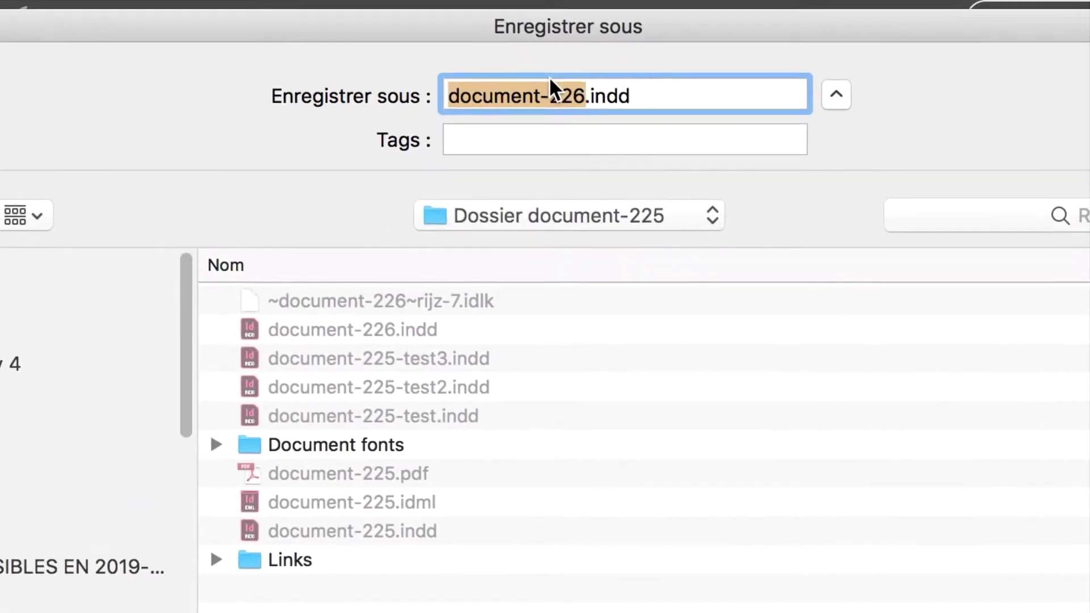
left_click(552, 68)
key("shift+Right")
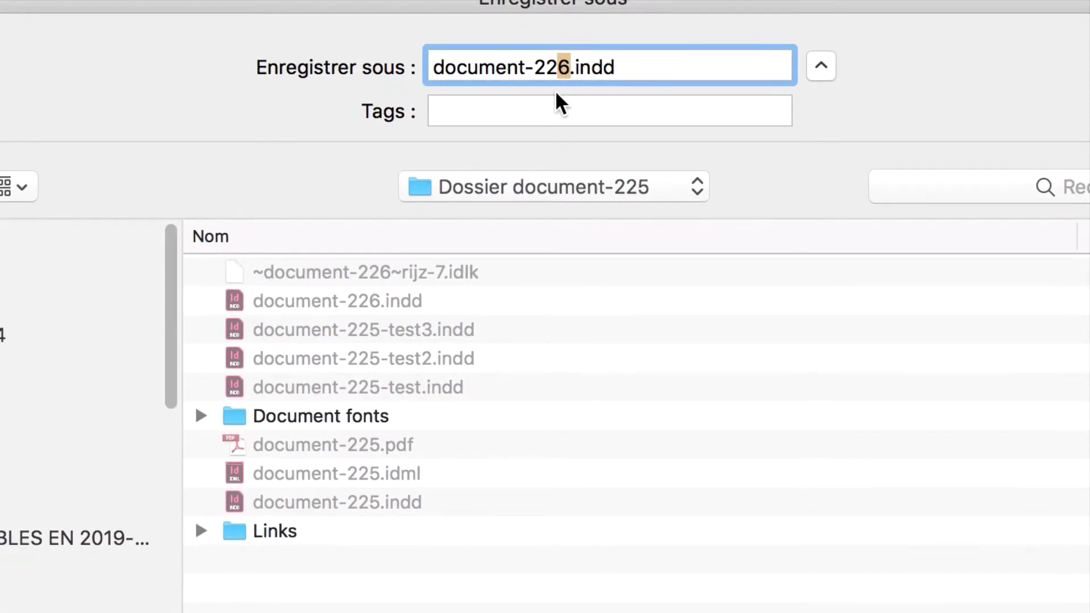
type("7")
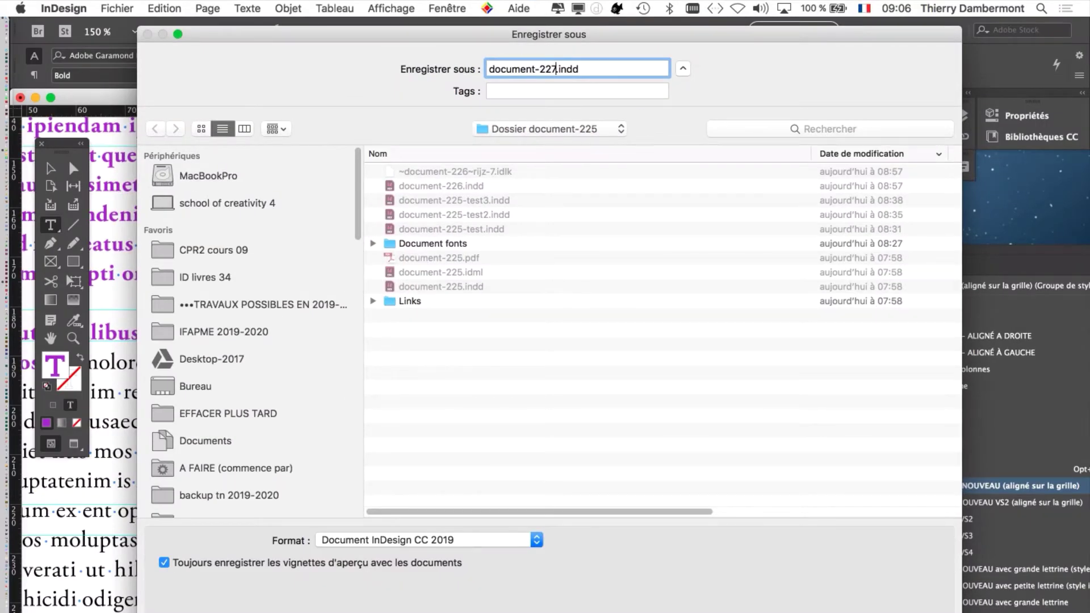
key("Return")
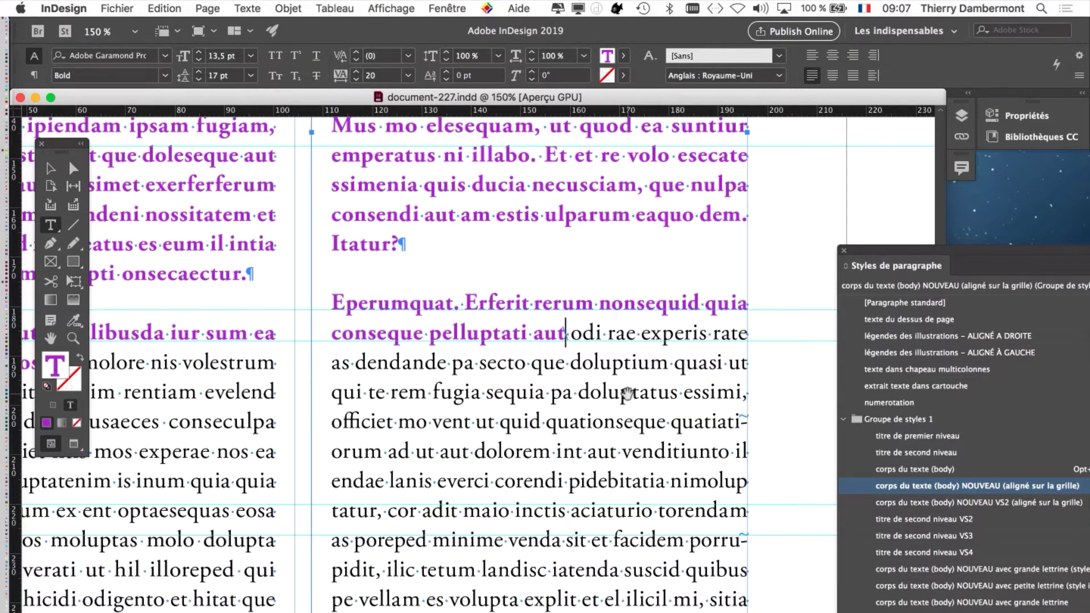
Step: Reposition the Styles de paragraphe panel so its whole style list shows beside the text columns, and view the page at 100 %
scroll(629, 392, "down", 2)
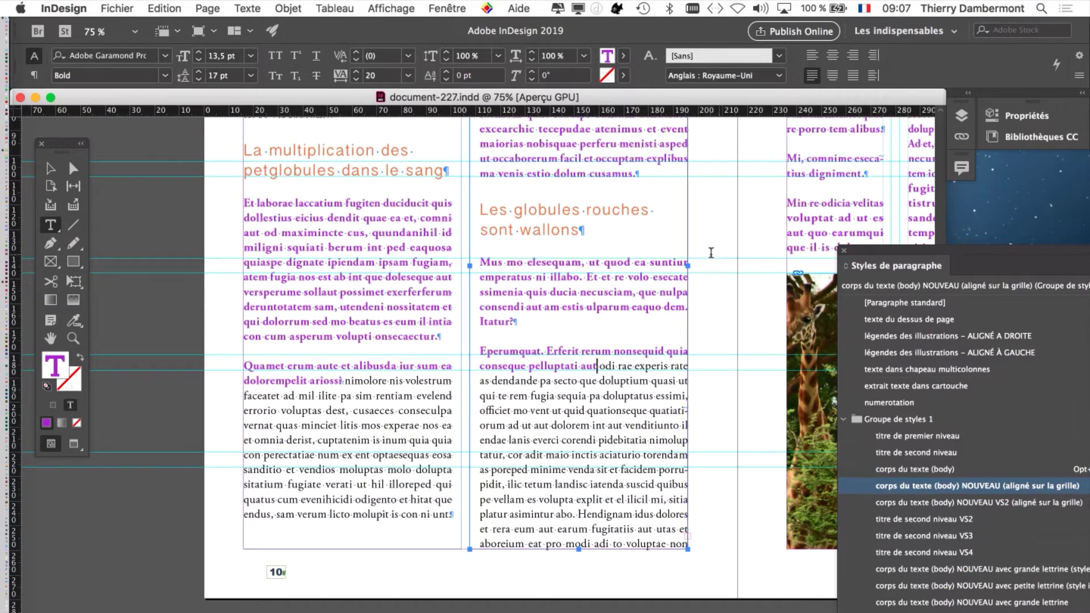
left_click_drag(891, 250, 755, 88)
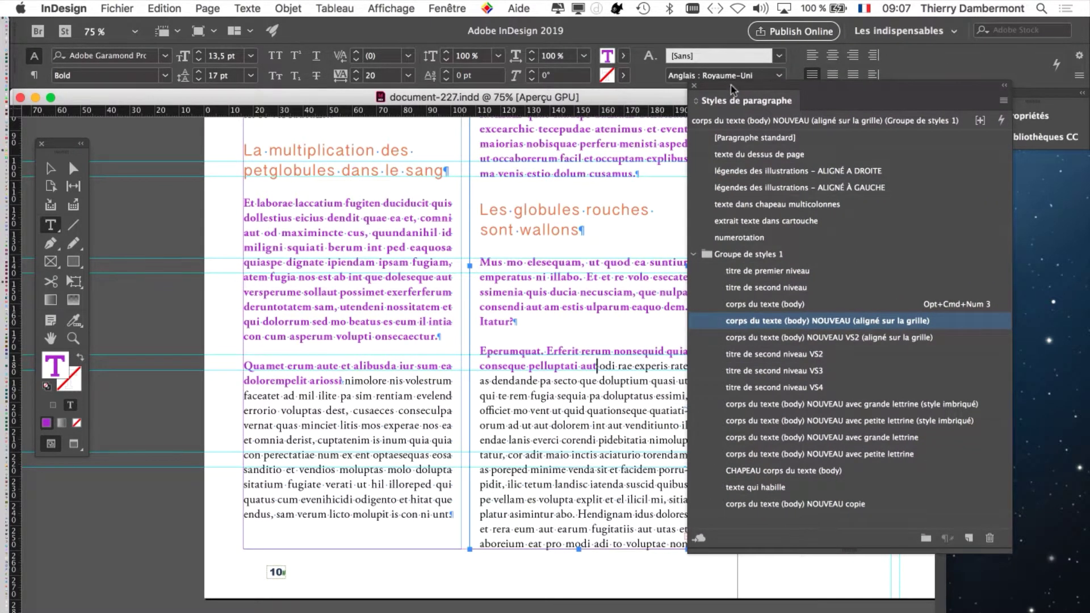
left_click_drag(733, 85, 791, 94)
key("super+1")
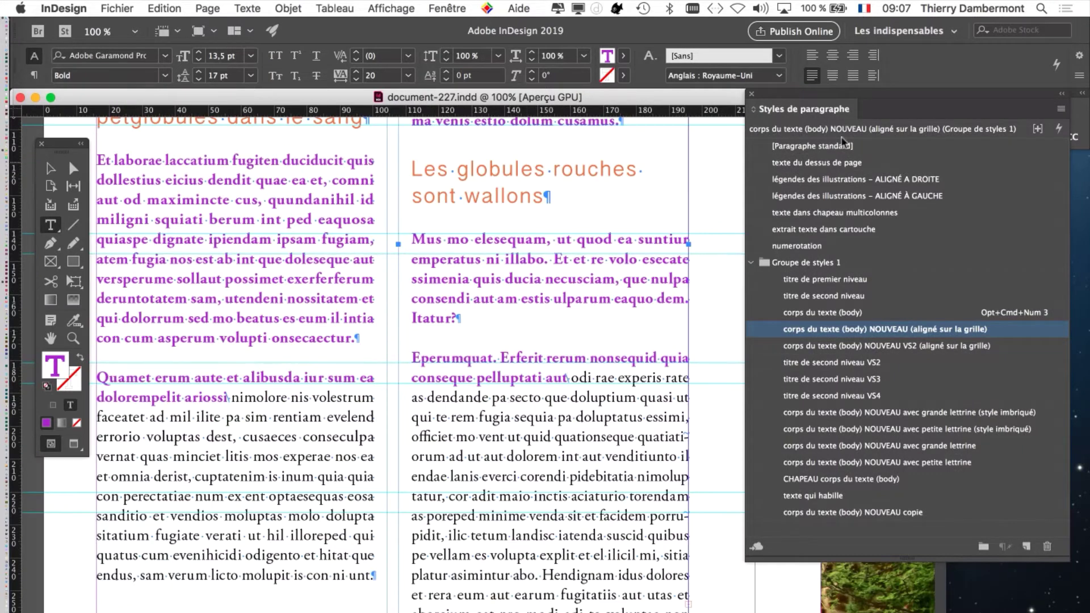
left_click_drag(785, 95, 669, 94)
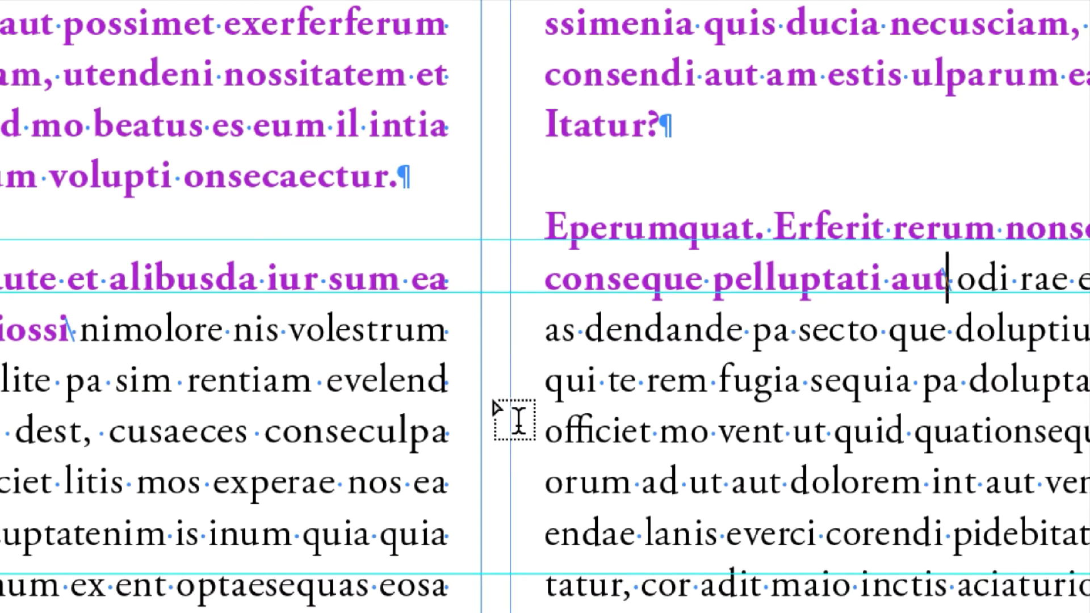
Step: Examine the baseline alignment across the column gutter near the two third-level titles up close, and move the paragraph styles panel aside
scroll(511, 416, "up", 3)
scroll(489, 362, "up", 8)
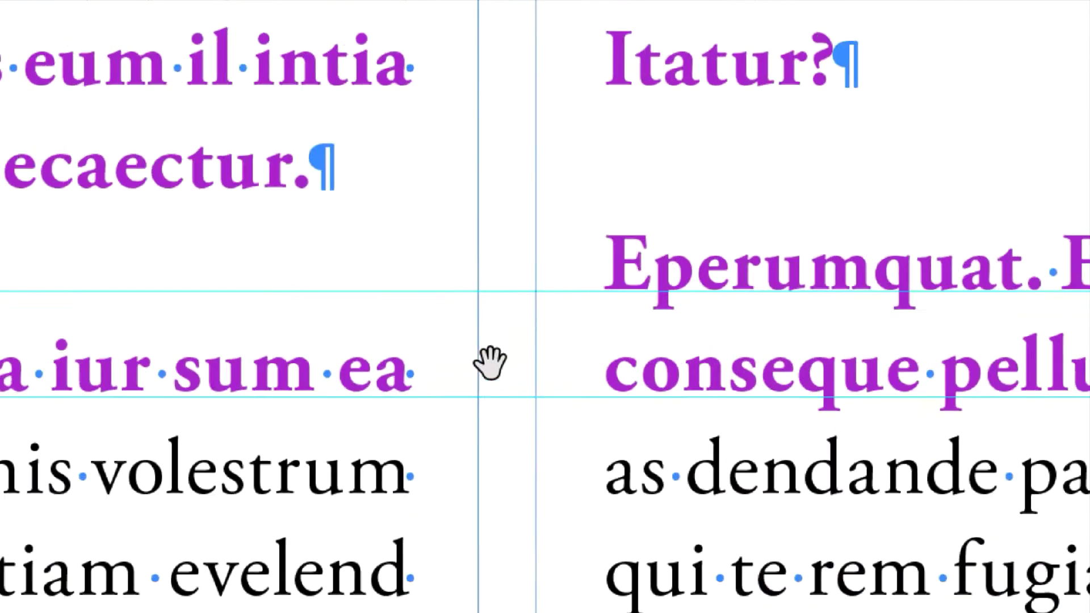
scroll(488, 363, "down", 10)
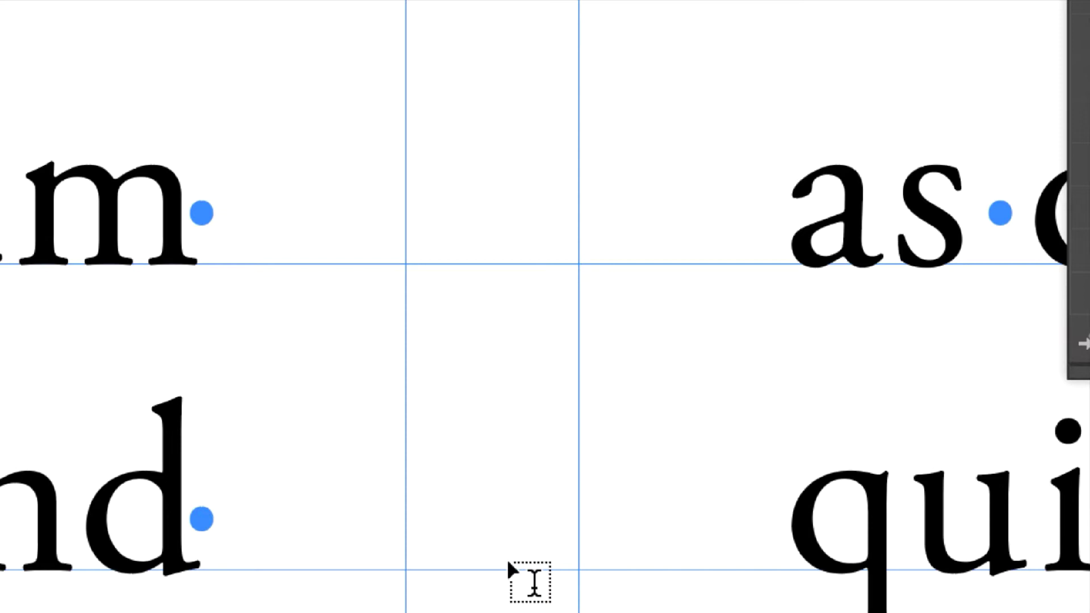
scroll(506, 560, "down", 3)
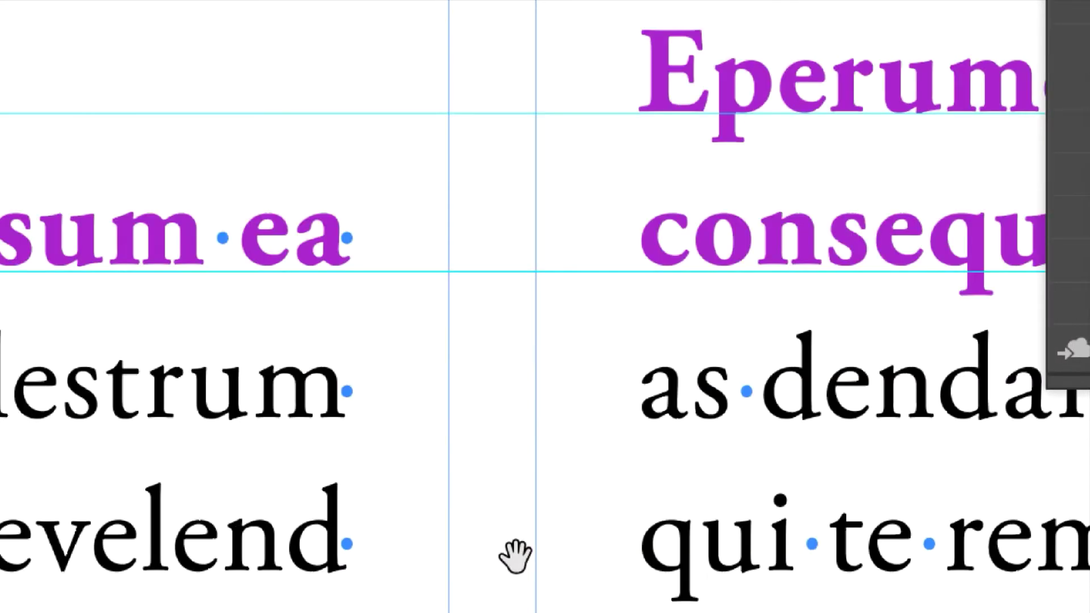
scroll(515, 557, "down", 2)
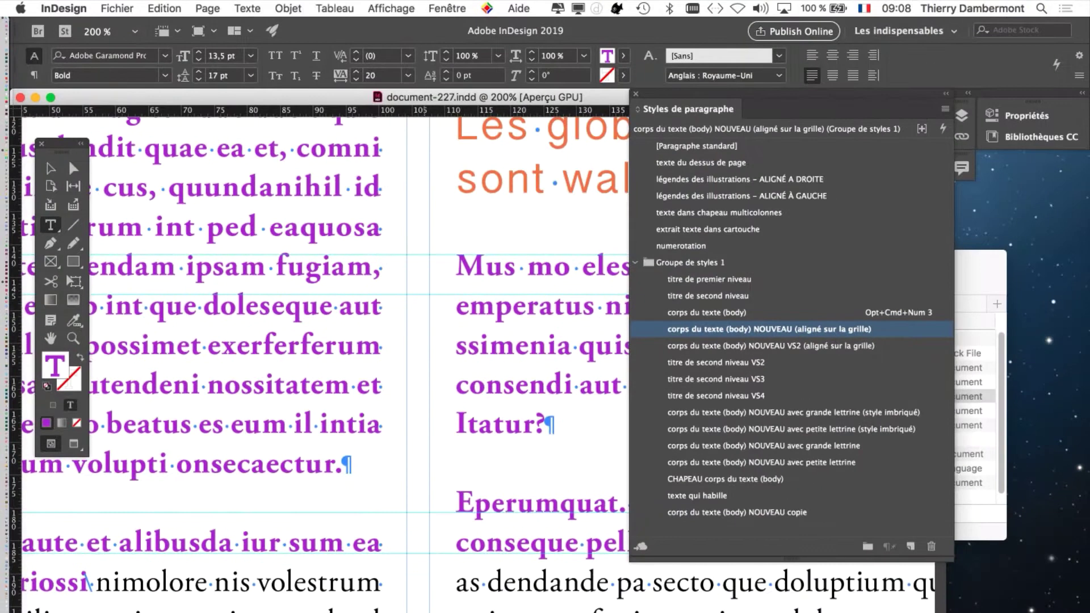
left_click_drag(409, 593, 370, 370)
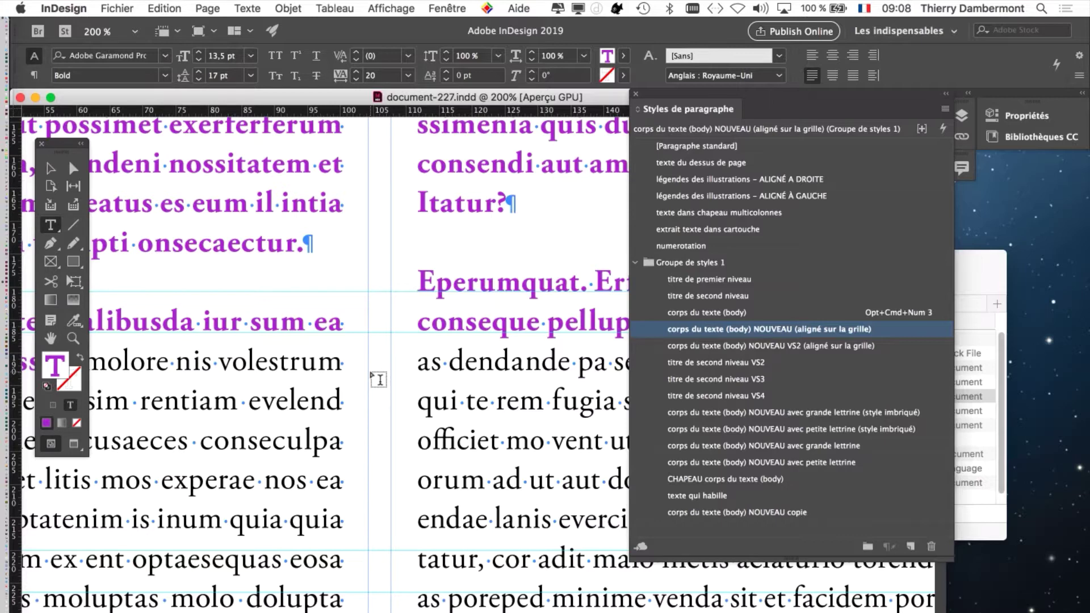
scroll(380, 369, "down", 2)
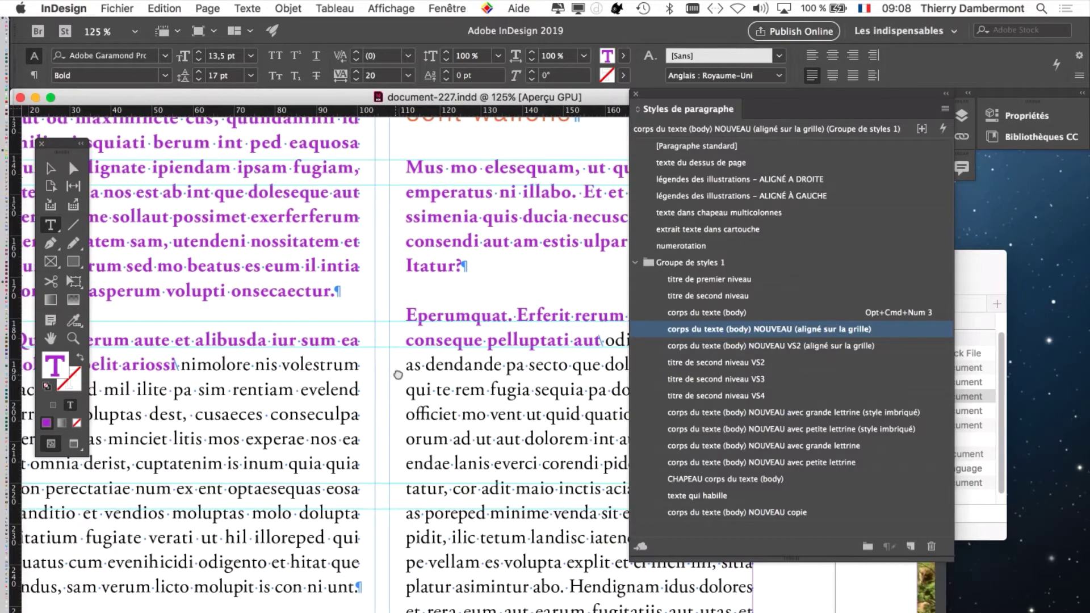
left_click_drag(660, 96, 768, 76)
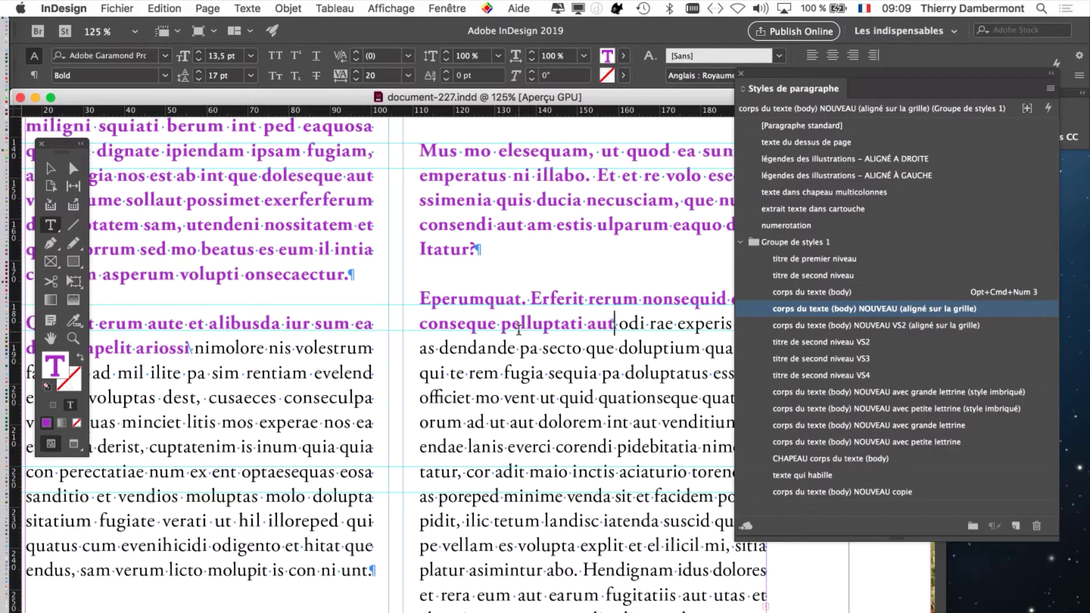
Step: View the threading of the column text frames, place the text cursor in the "Mus mo elesequam" paragraph, and view the drop-cap paragraph atop the page
left_click(51, 169)
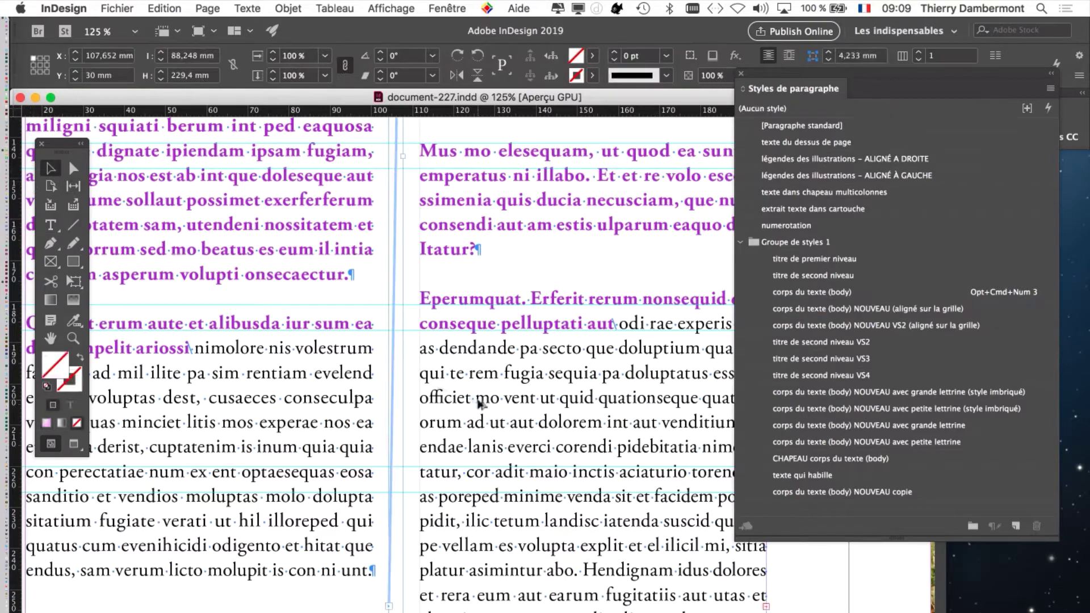
key("super+1")
left_click(51, 225)
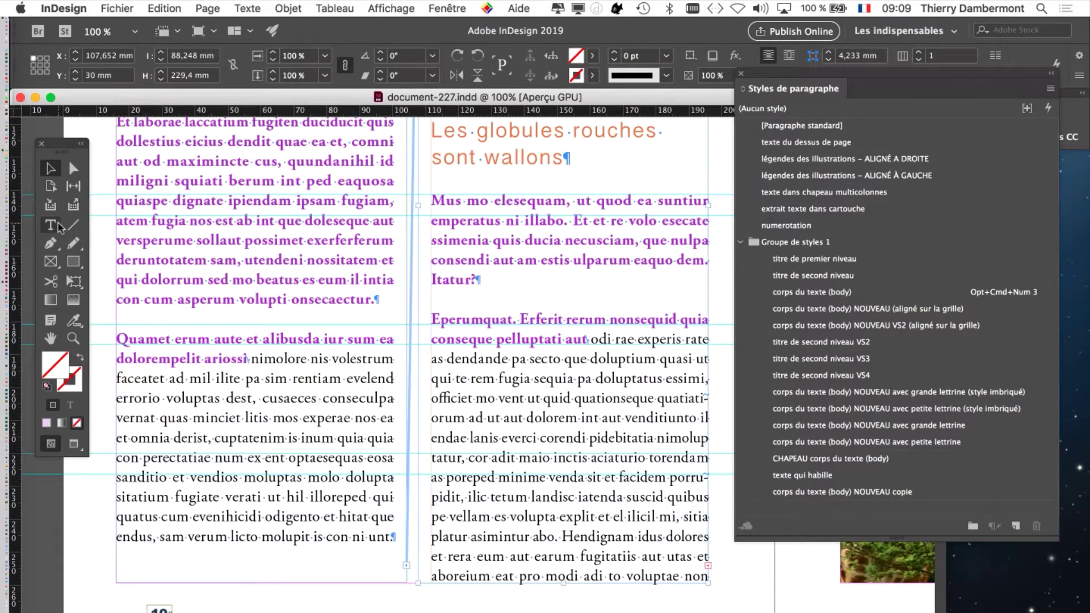
left_click(296, 371)
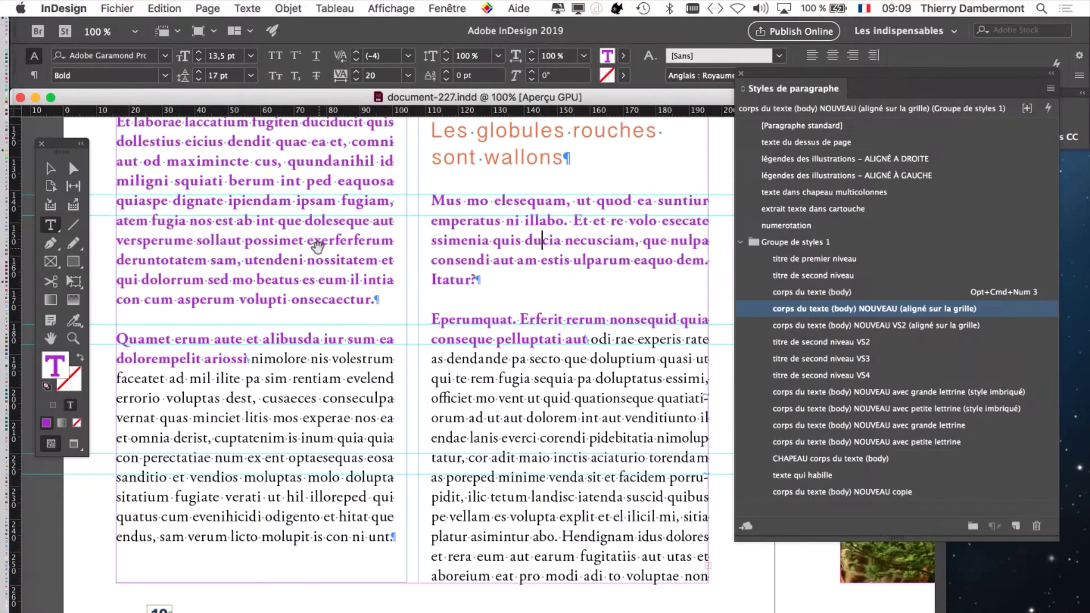
left_click_drag(341, 257, 379, 466)
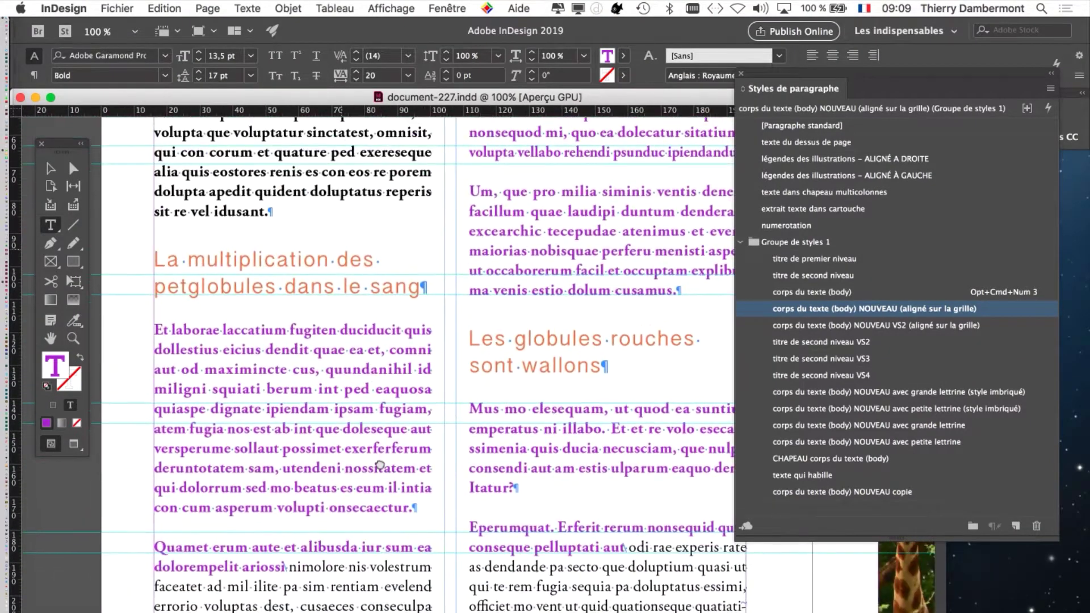
scroll(379, 464, "up", 5)
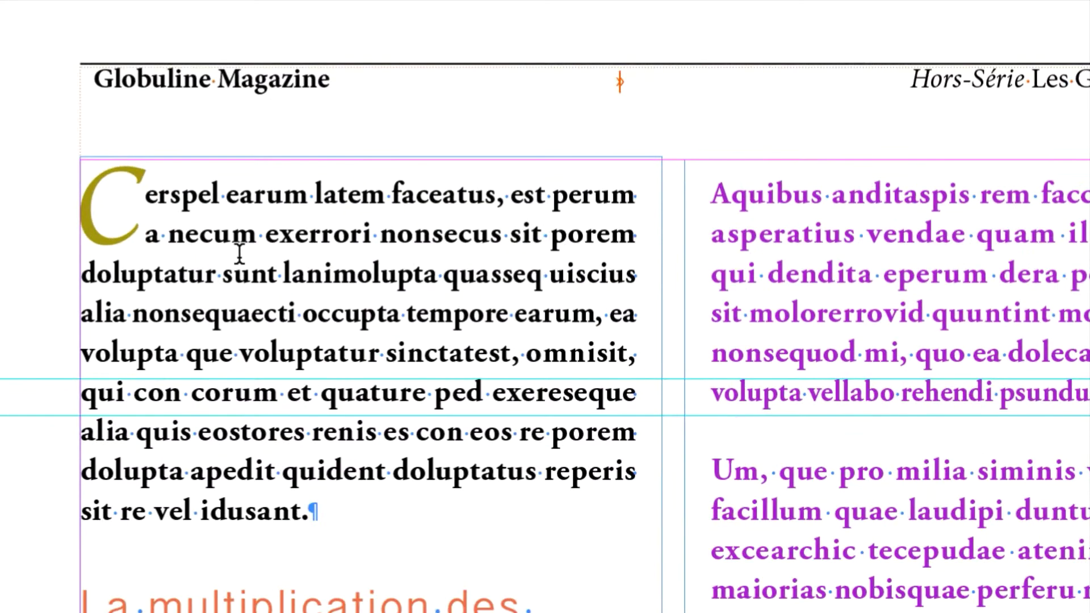
Step: Check which paragraph styles the drop-cap paragraph and the "Um, que pro milia" paragraph use, and move the paragraph styles list nearer the columns
left_click(241, 258)
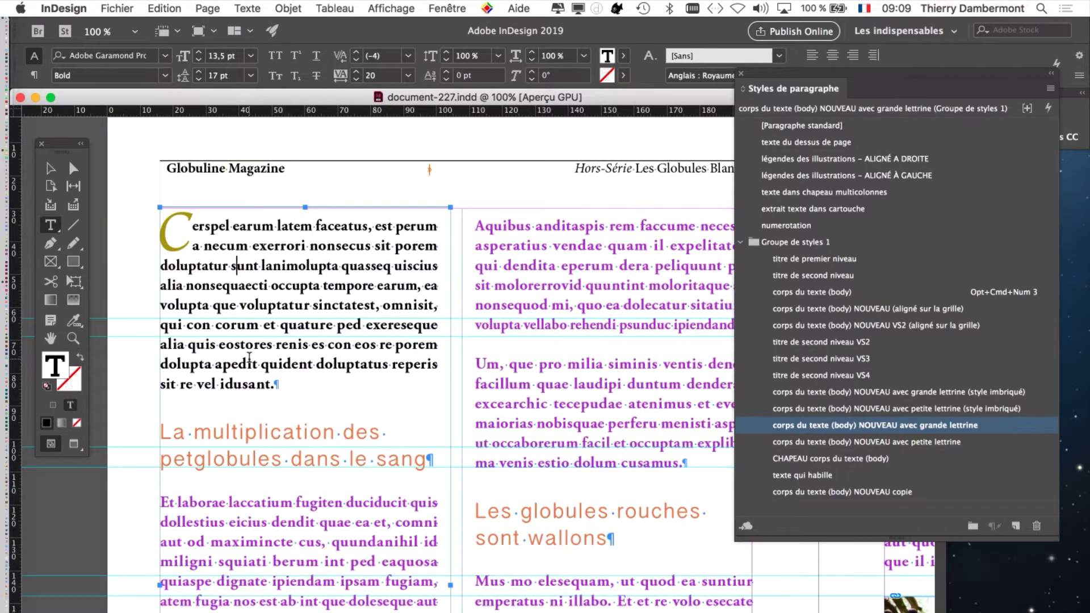
scroll(253, 380, "down", 8)
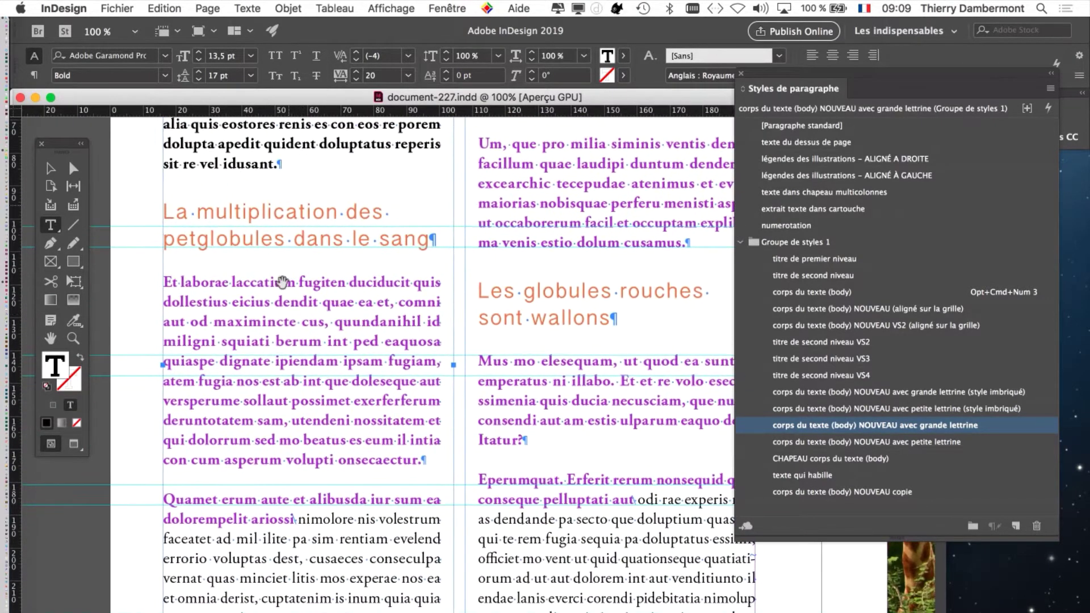
left_click(594, 203)
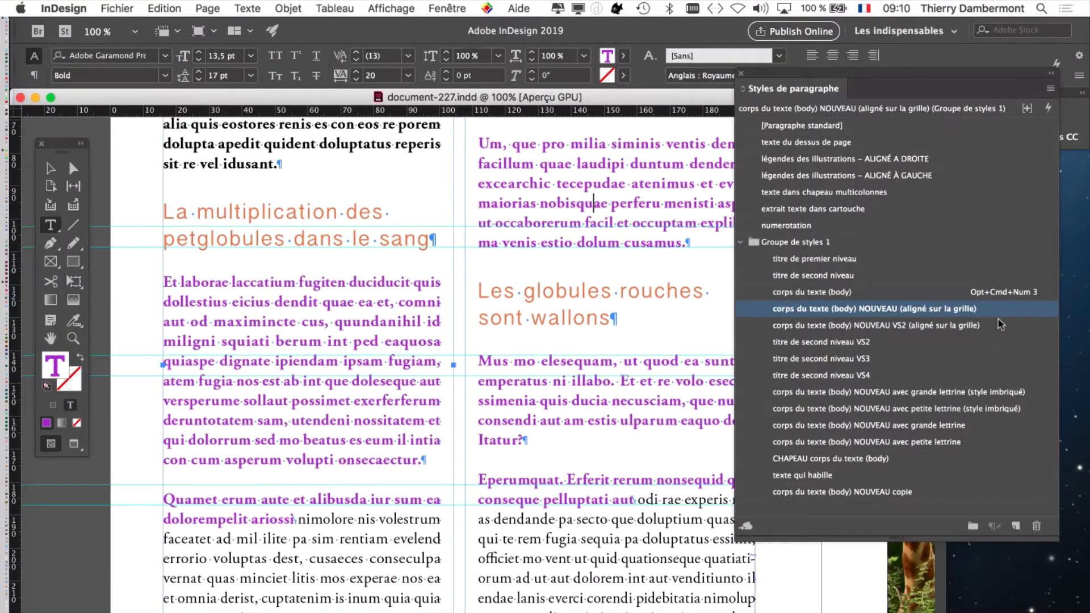
left_click_drag(675, 448, 567, 282)
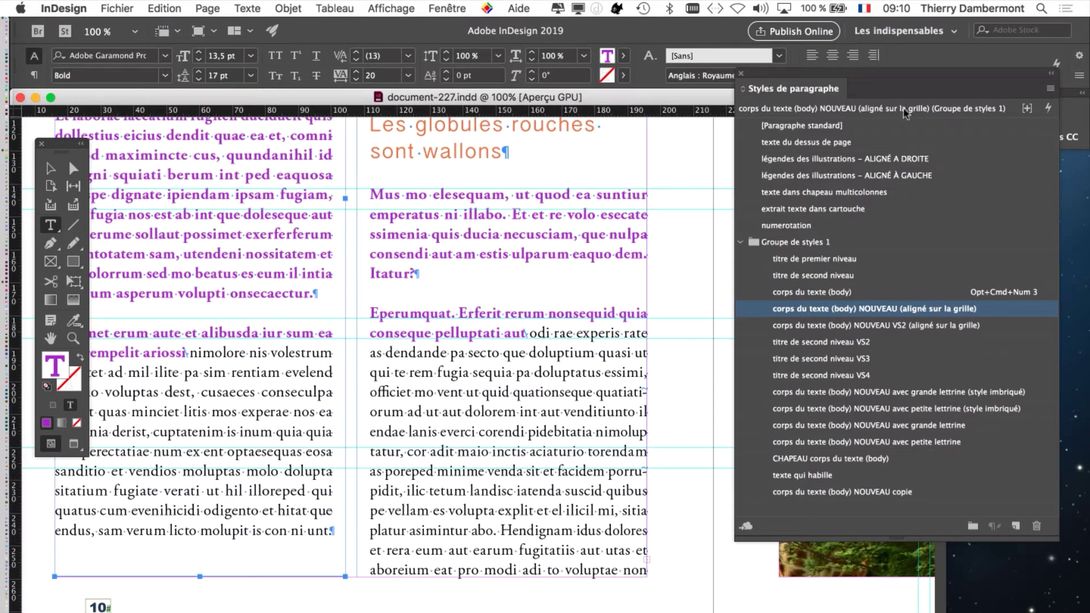
left_click_drag(844, 76, 792, 133)
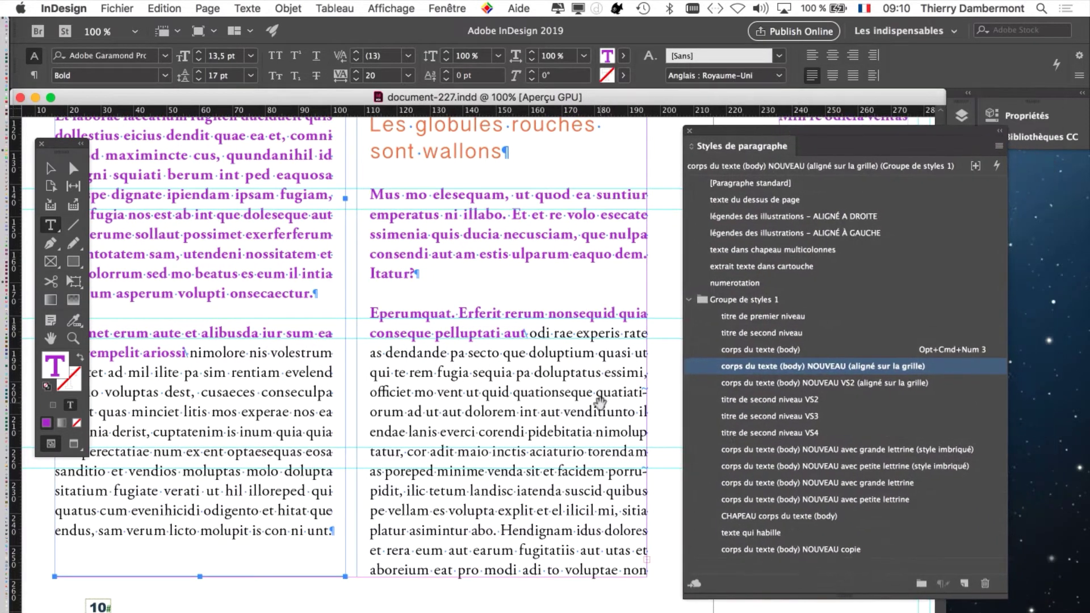
Step: Try the NOUVEAU VS2 (aligné sur la grille) body style on the "Eperumquat" paragraph, and reapply the NOUVEAU (aligné sur la grille) body style
scroll(581, 416, "up", 2)
left_click(482, 349)
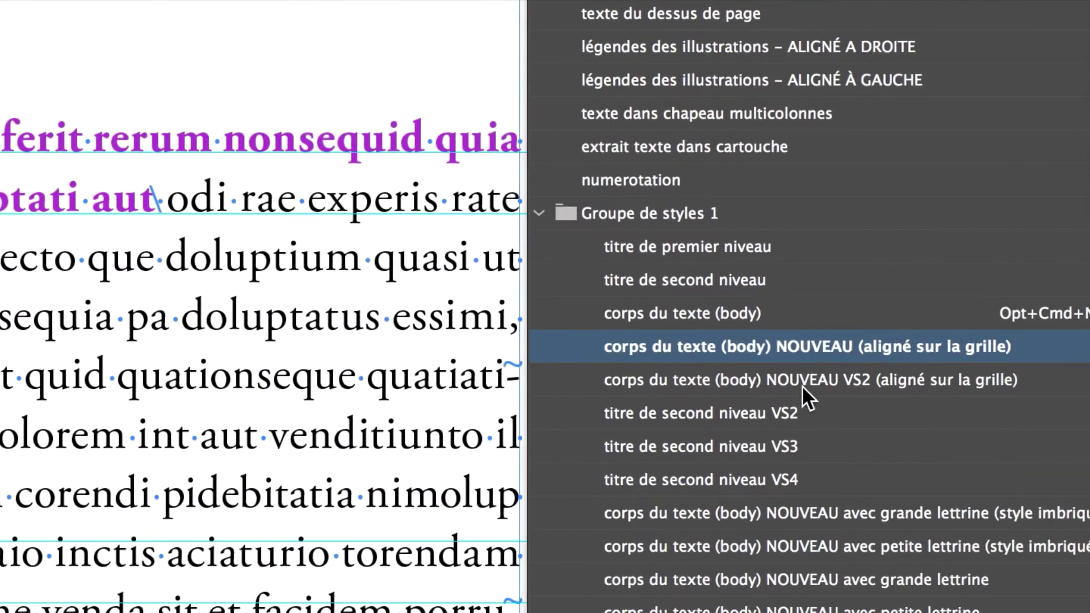
left_click(805, 386)
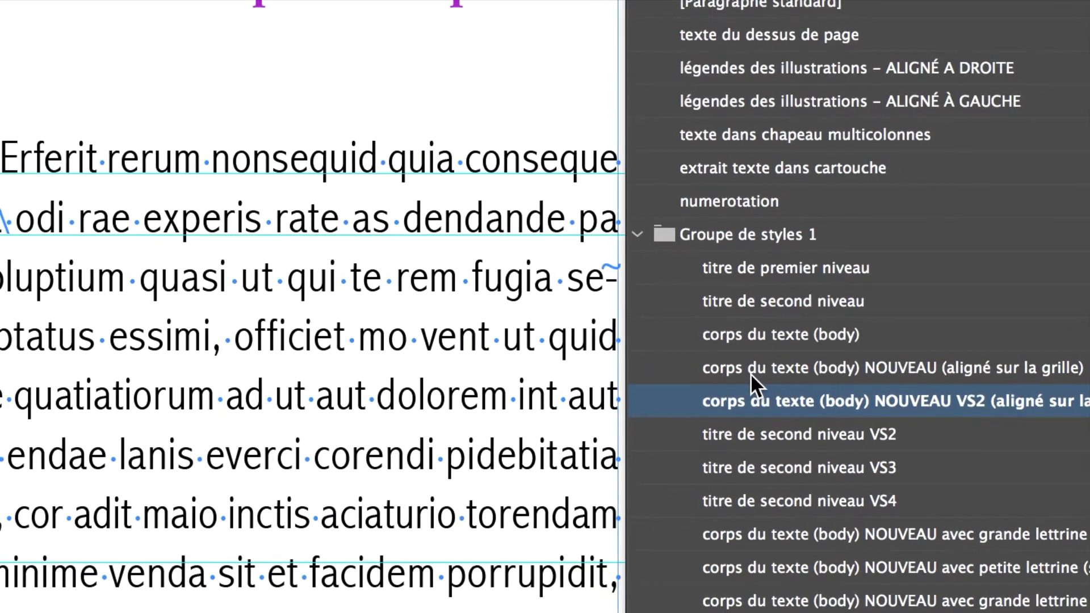
left_click(748, 373)
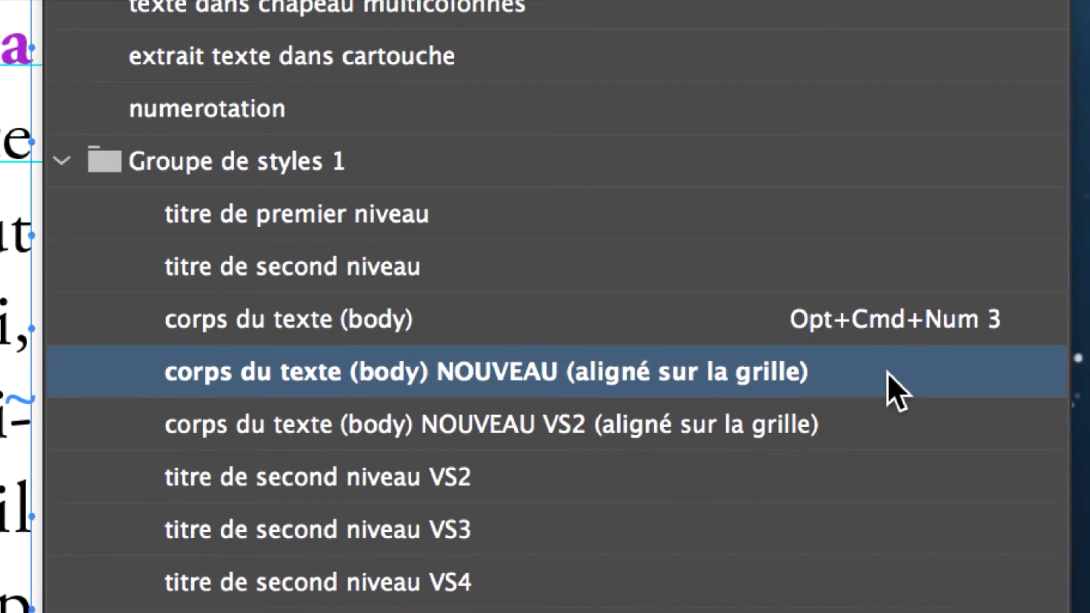
Step: Rename the paragraph style corps du texte (body) NOUVEAU (aligné sur la grille) to corps du texte (body) NOUVEAU VS1 (aligné sur la grille)
double_click(897, 392)
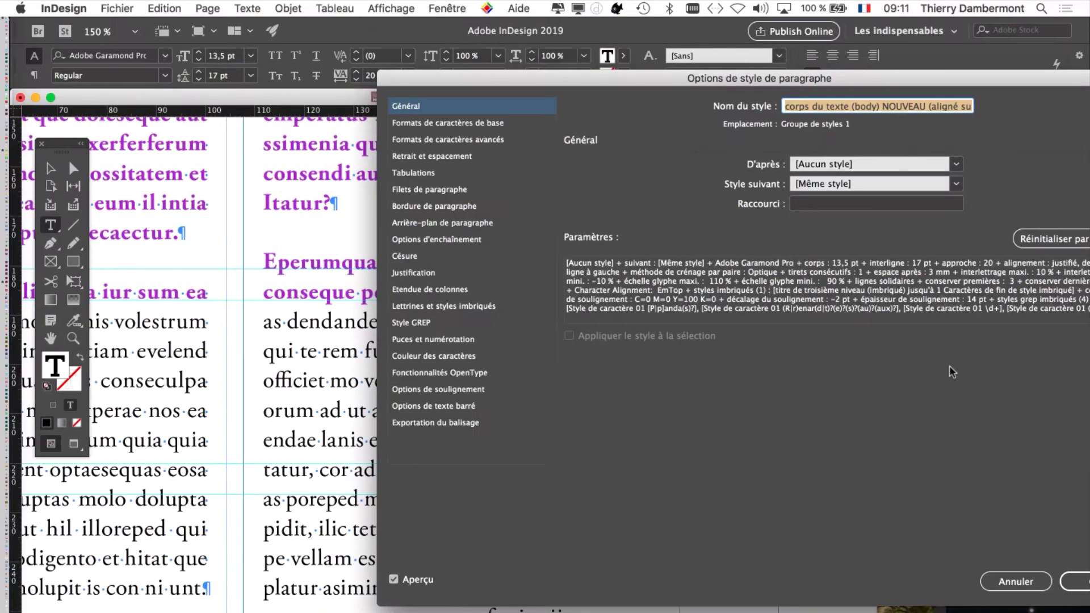
left_click_drag(919, 82, 891, 381)
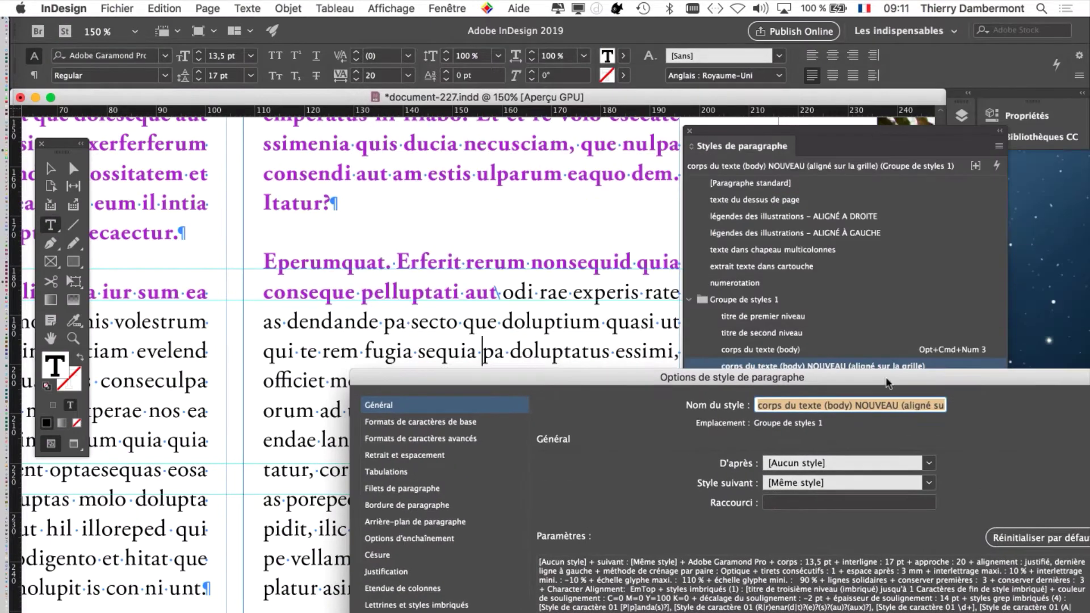
left_click_drag(719, 368, 874, 480)
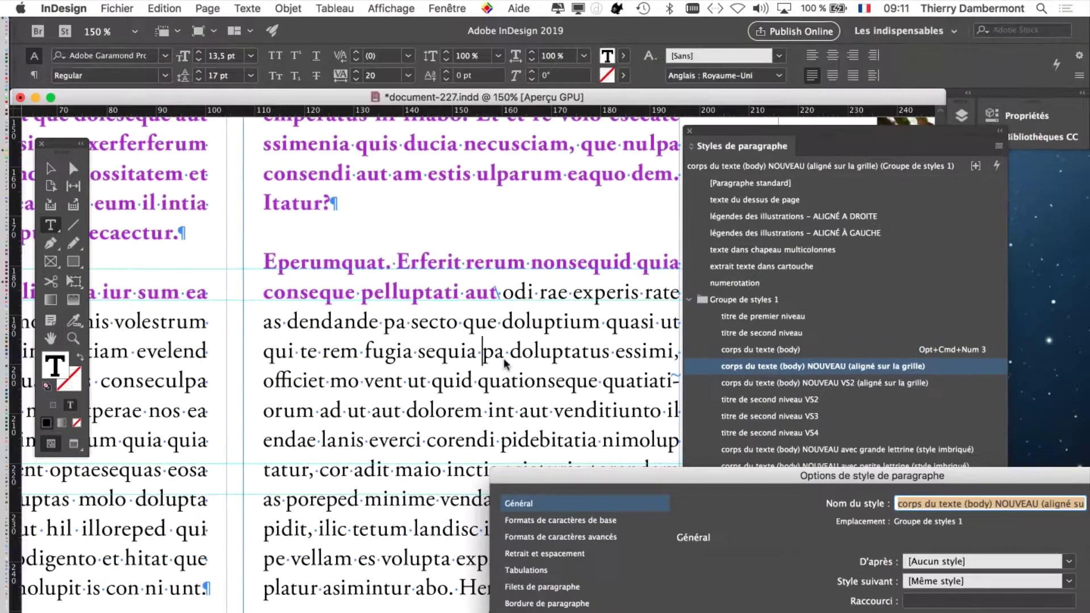
left_click_drag(676, 481, 482, 345)
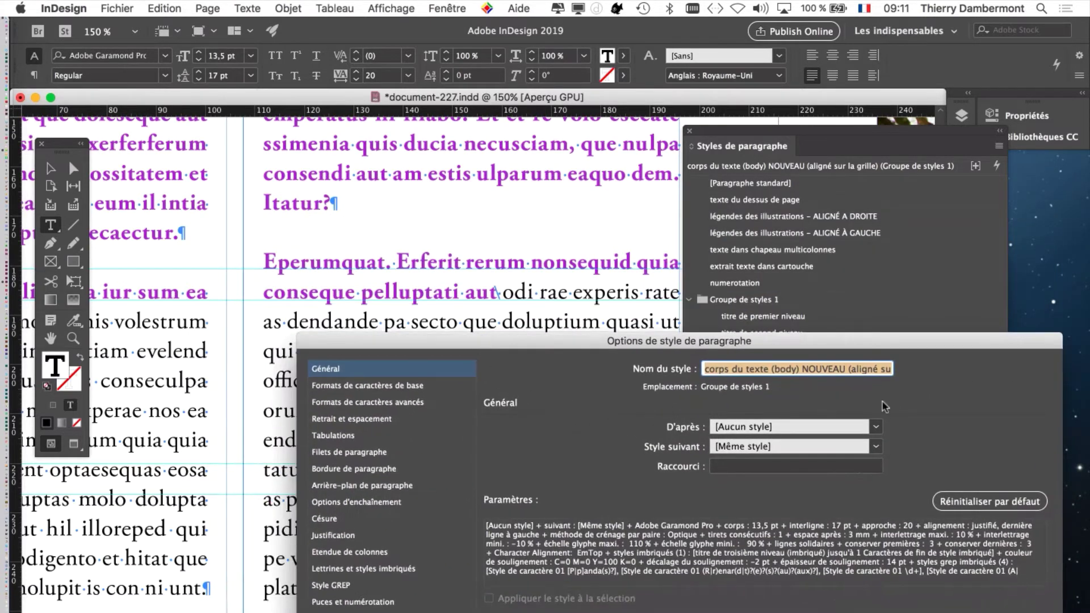
left_click(832, 372)
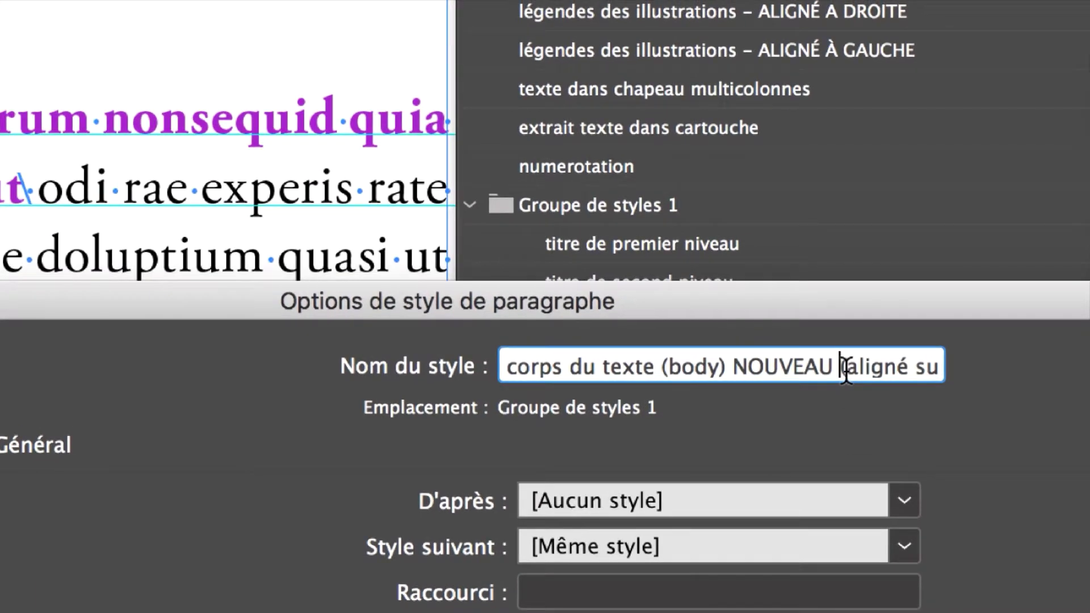
type("CS1")
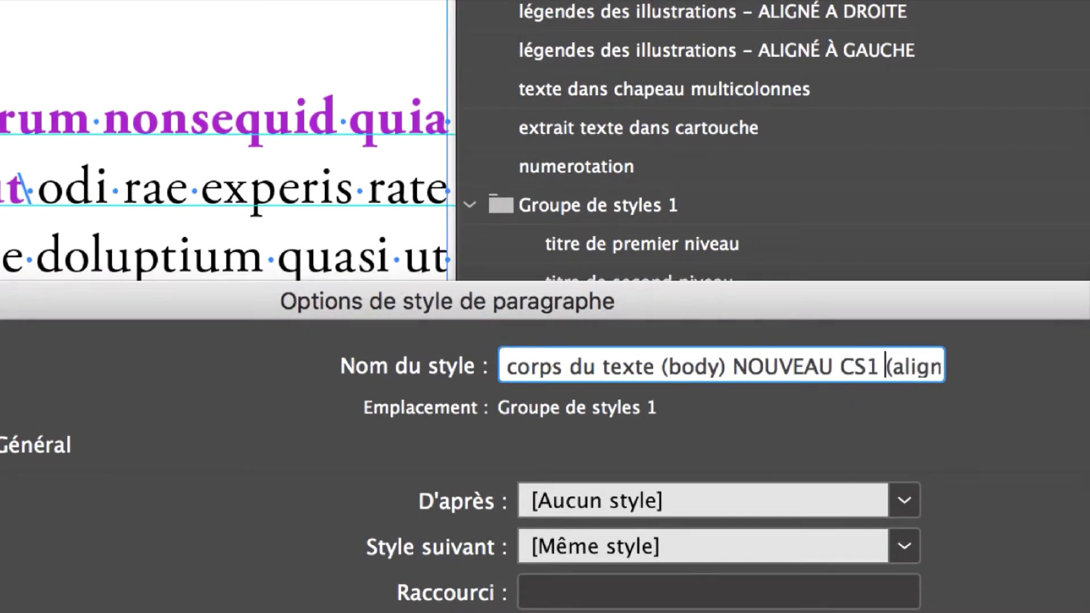
key("BackSpace")
key("BackSpace")
key("BackSpace")
key("BackSpace")
type("VS1")
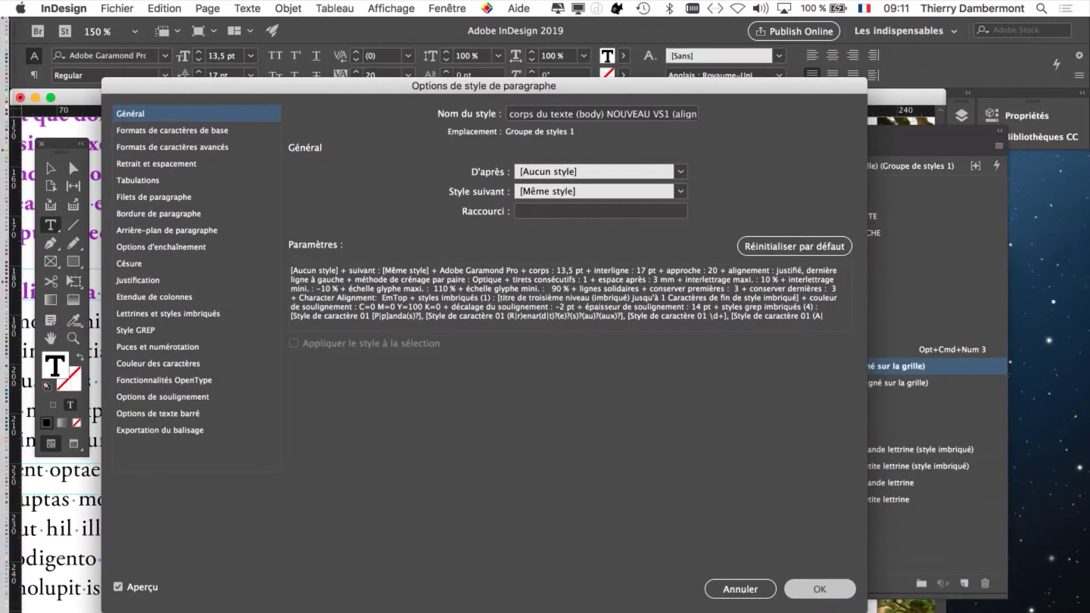
key("Return")
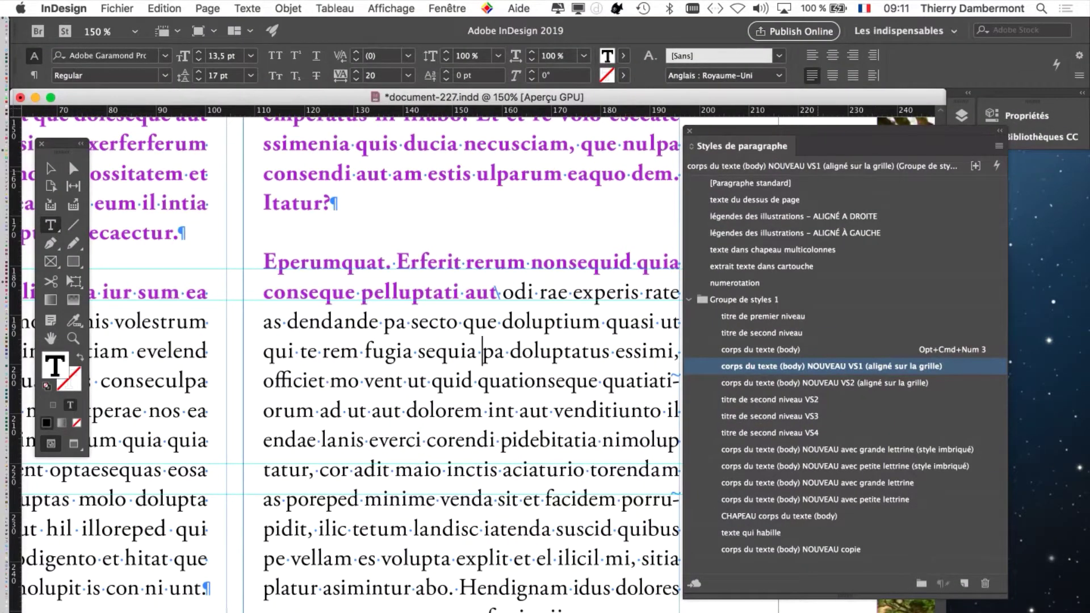
Step: Show the character styles and check which one is assigned to the purple nested title text in the "Eperumquat" paragraph
left_click_drag(827, 132, 874, 141)
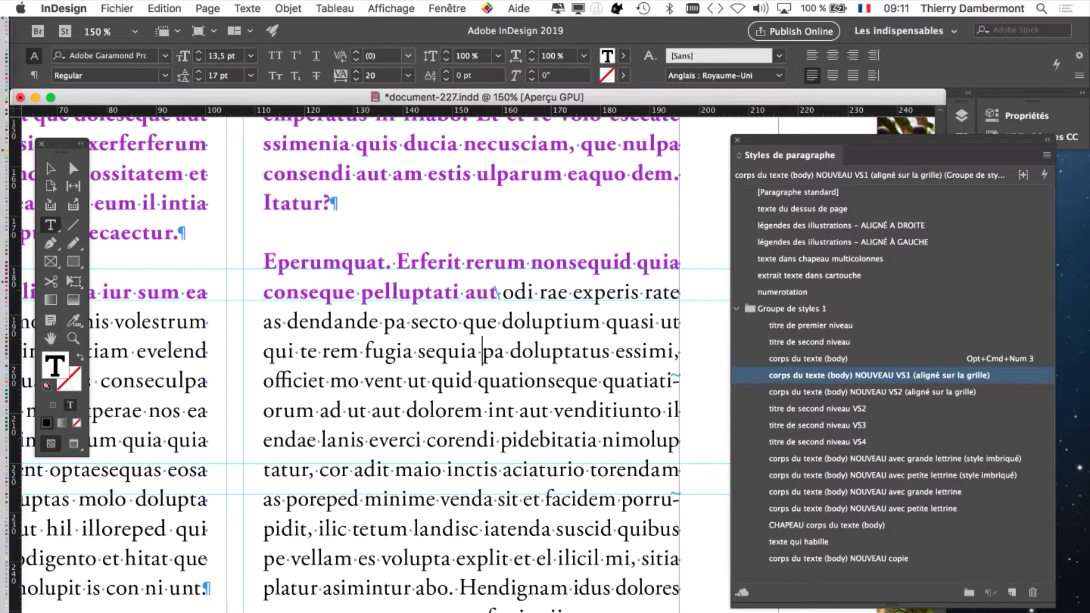
left_click(248, 8)
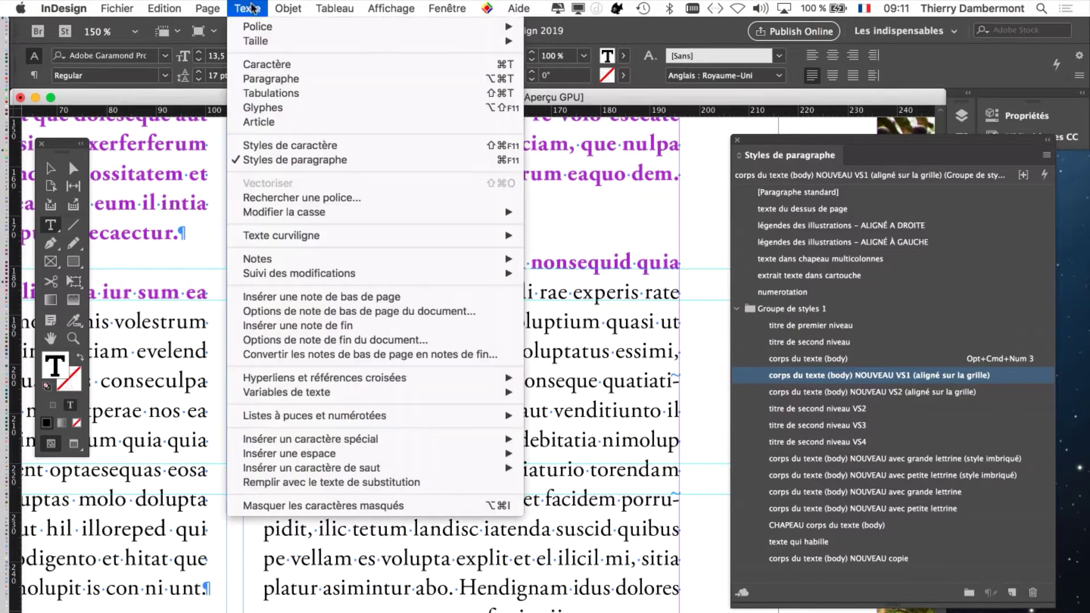
left_click(321, 146)
left_click_drag(687, 151, 632, 149)
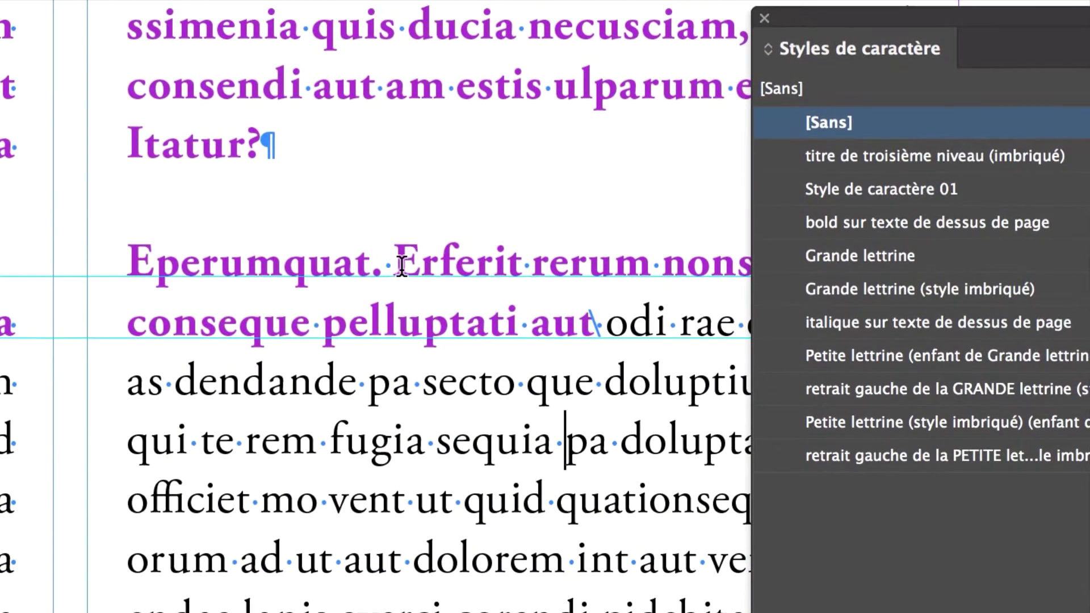
left_click_drag(402, 266, 439, 265)
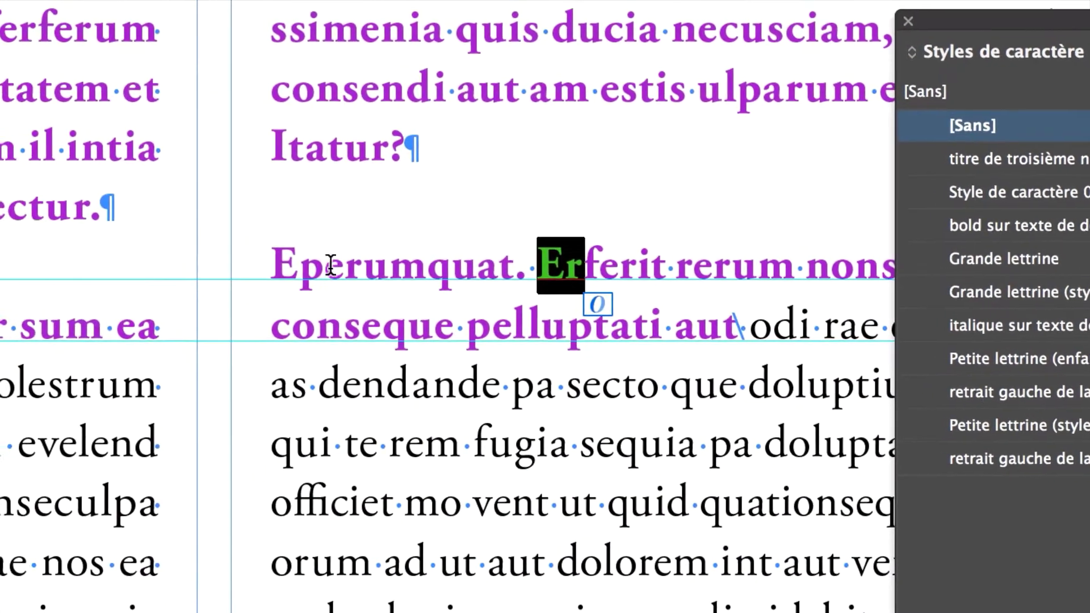
left_click_drag(183, 263, 511, 325)
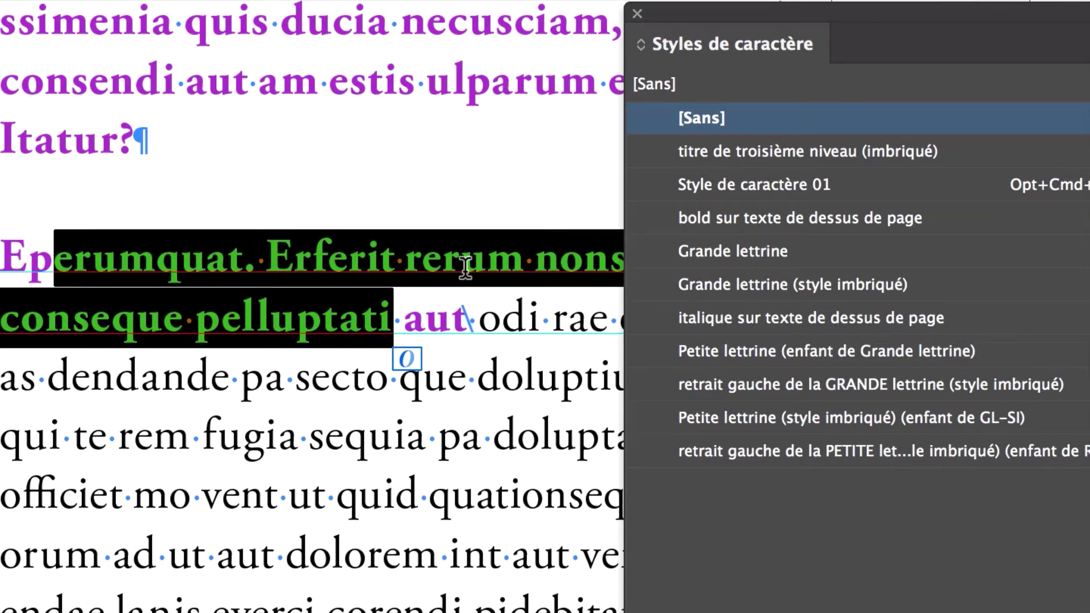
Step: Return to the paragraph styles and place the text cursor in the black body text of the "Eperumquat" paragraph
key("super+F11")
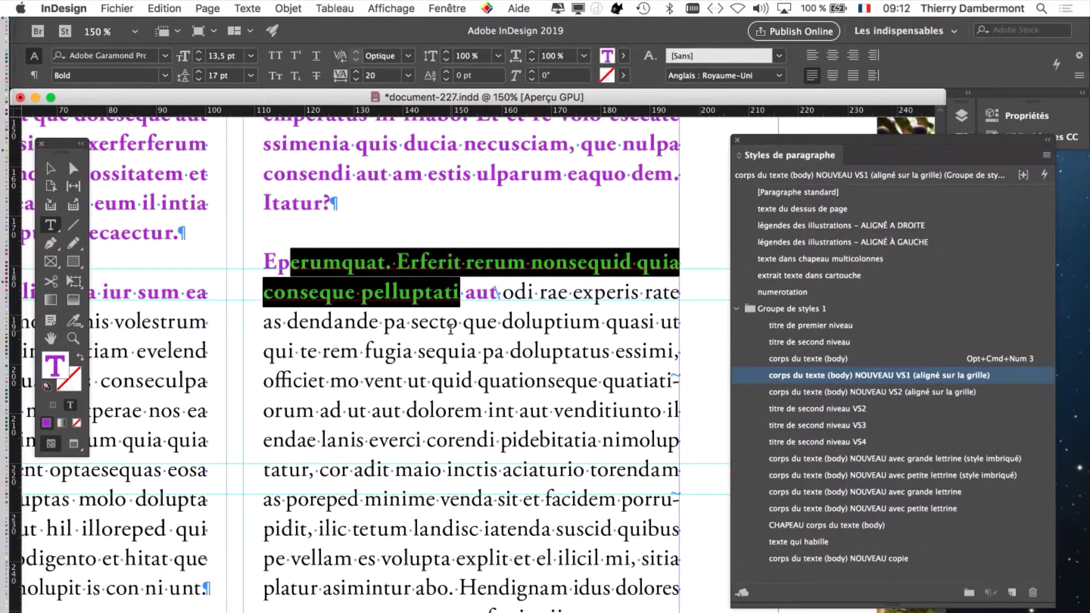
left_click(450, 328)
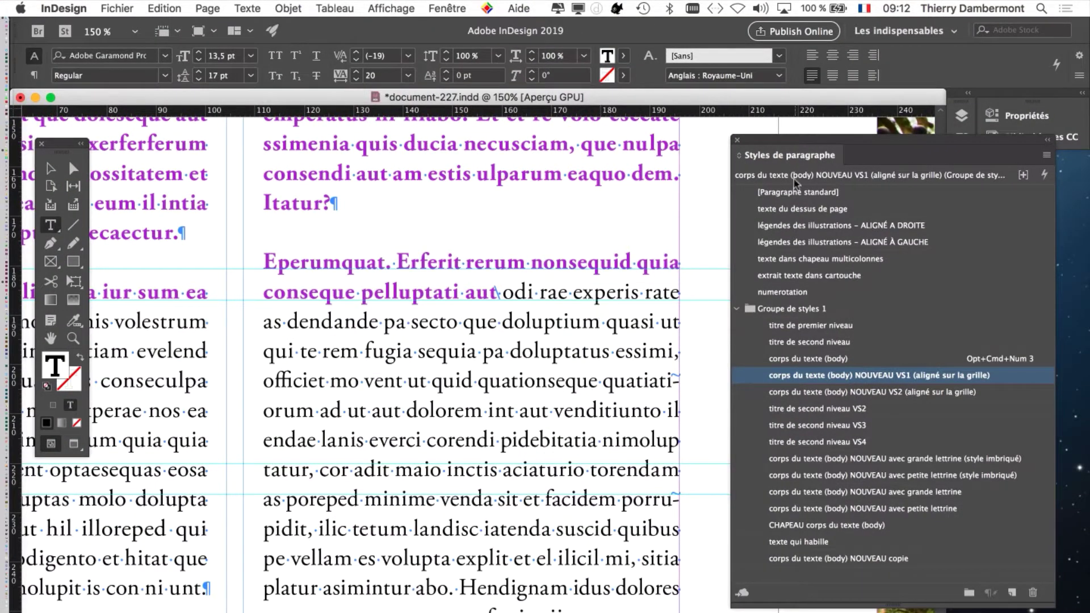
left_click_drag(782, 141, 764, 149)
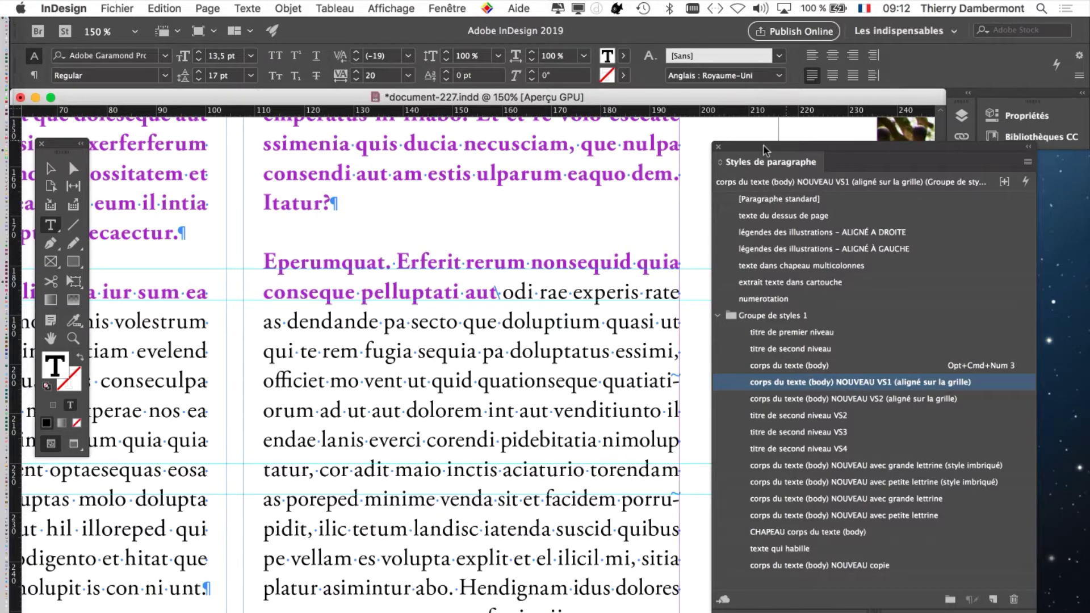
left_click(475, 382)
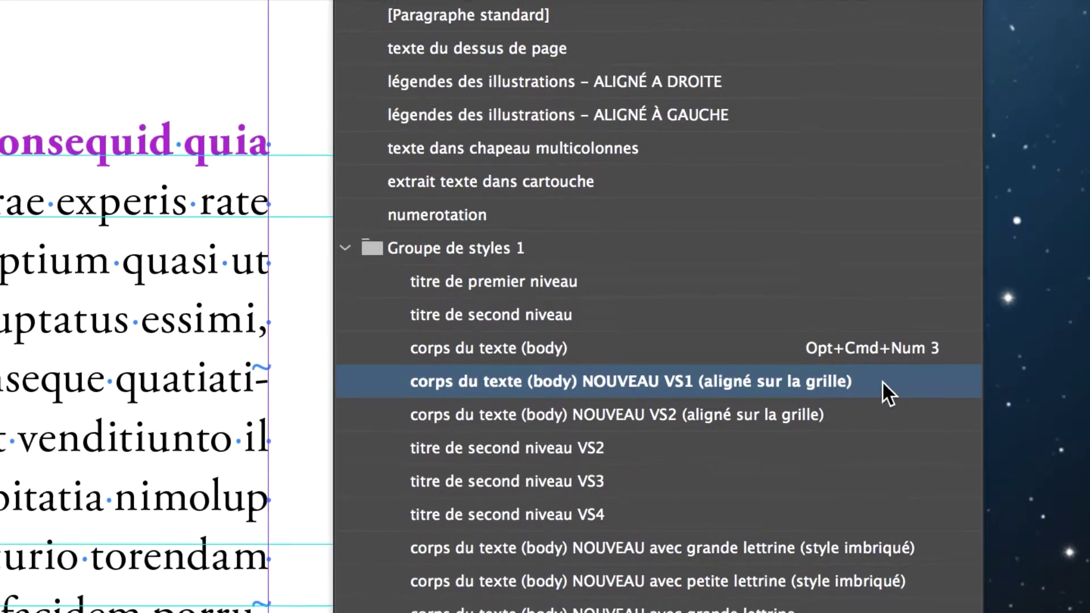
Step: Open the drop cap and nested style settings of the NOUVEAU VS1 (aligné sur la grille) paragraph style, keeping the text visible alongside
double_click(892, 381)
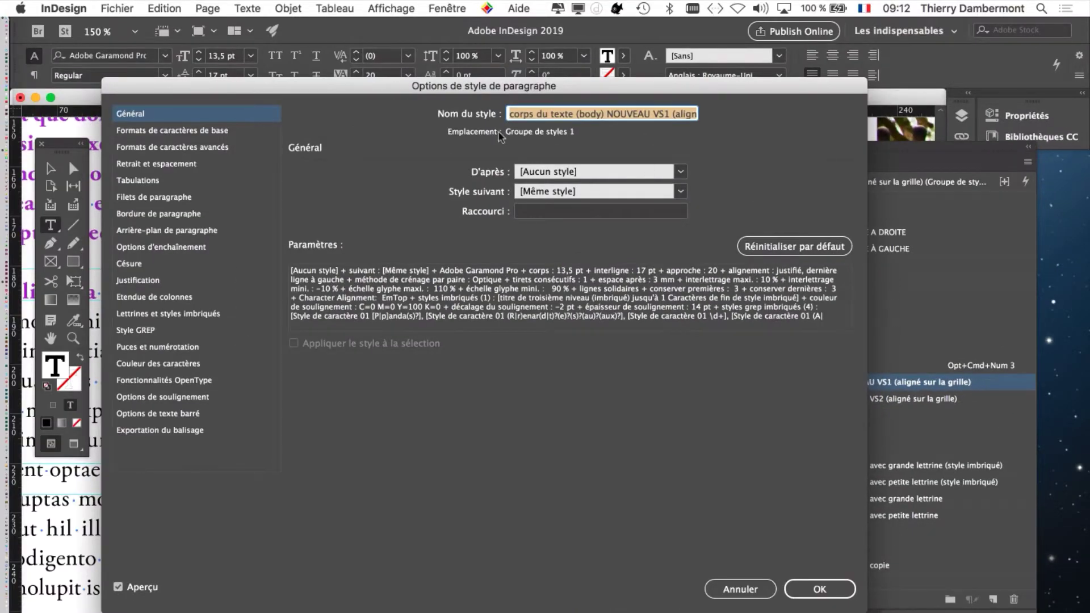
left_click_drag(235, 92, 587, 71)
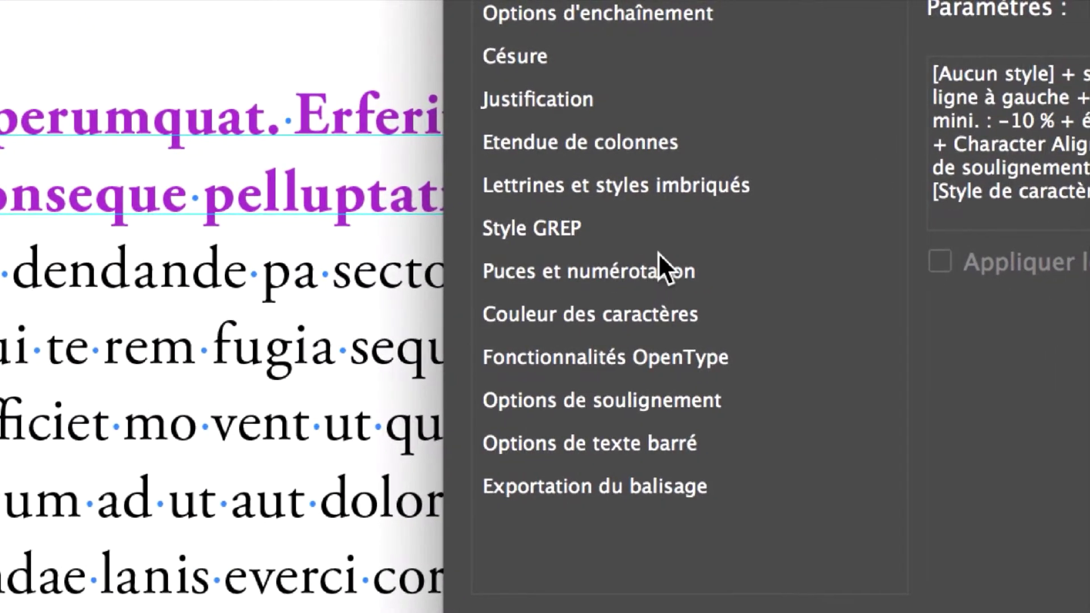
left_click(676, 191)
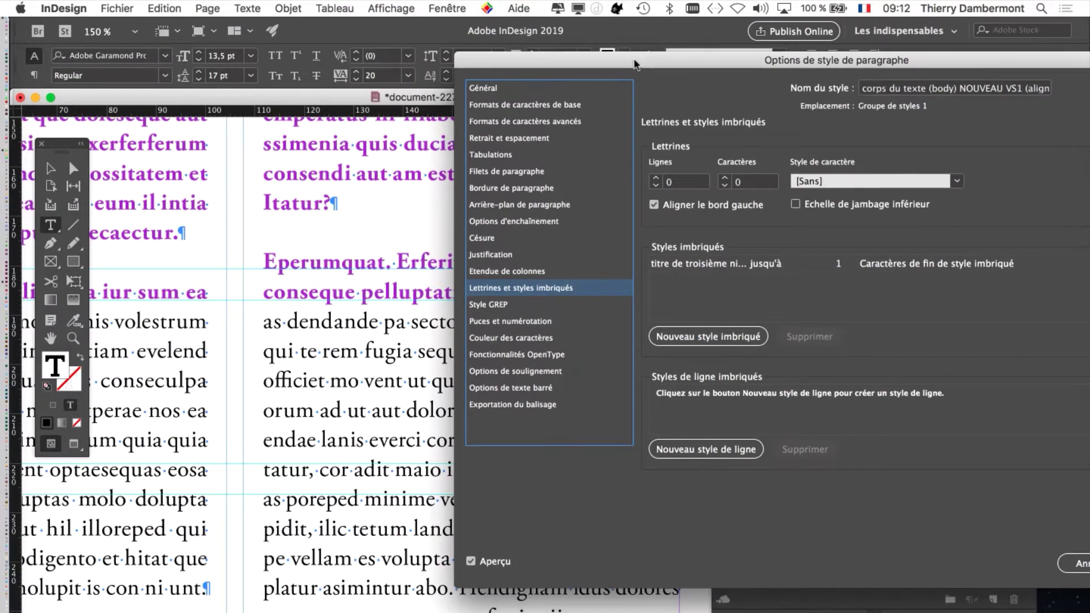
left_click_drag(634, 64, 546, 30)
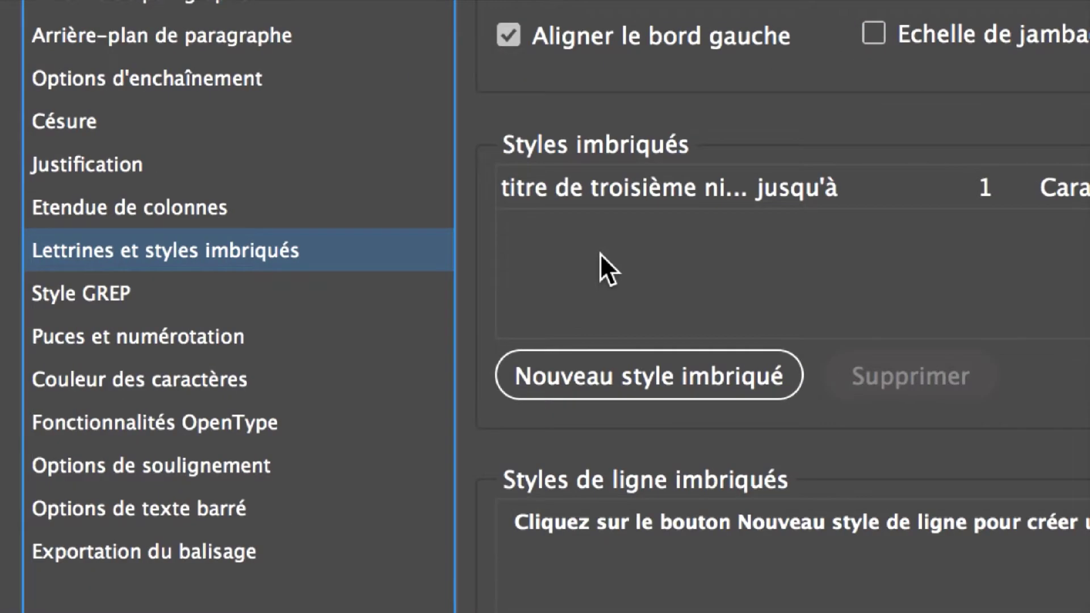
Step: Examine each setting of the nested style: its character style, the sur/jusqu'à choice, the repeat count and the list of ending characters
left_click(613, 192)
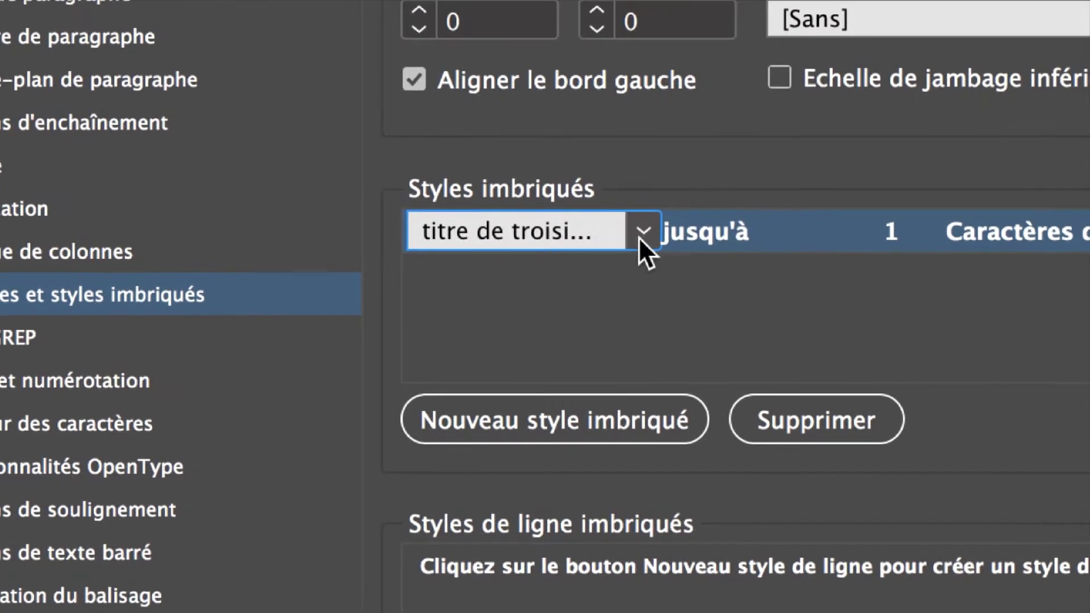
left_click(642, 234)
left_click(632, 347)
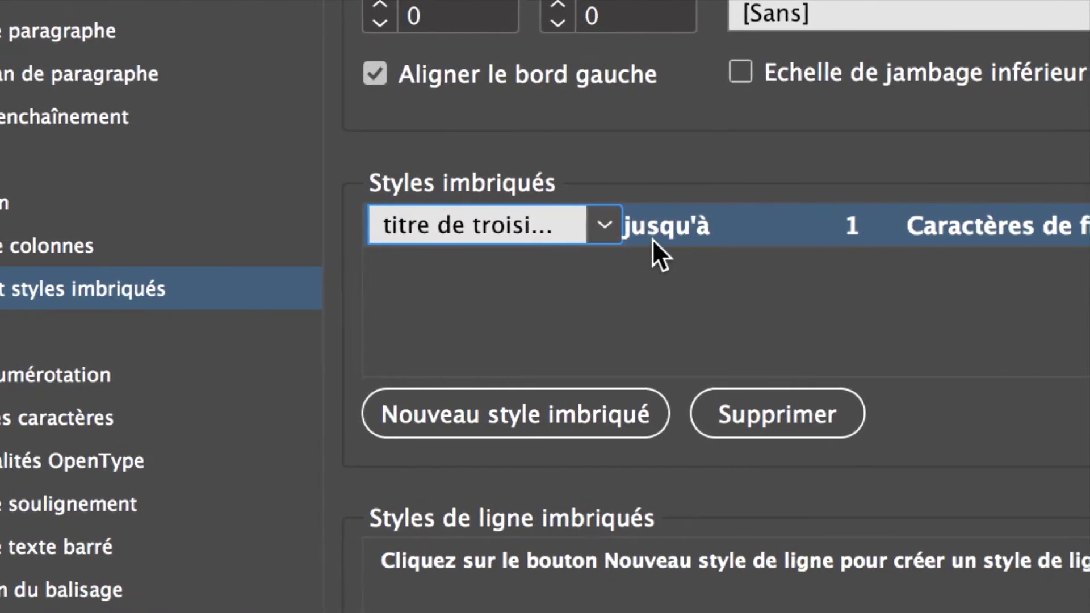
left_click(653, 240)
left_click(658, 238)
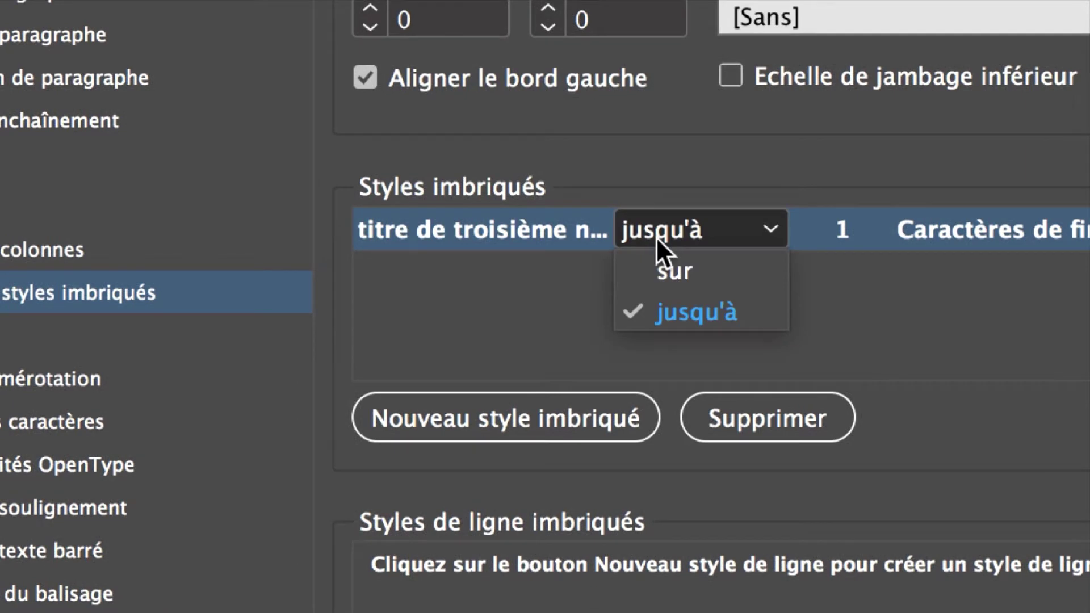
left_click(657, 239)
left_click(841, 238)
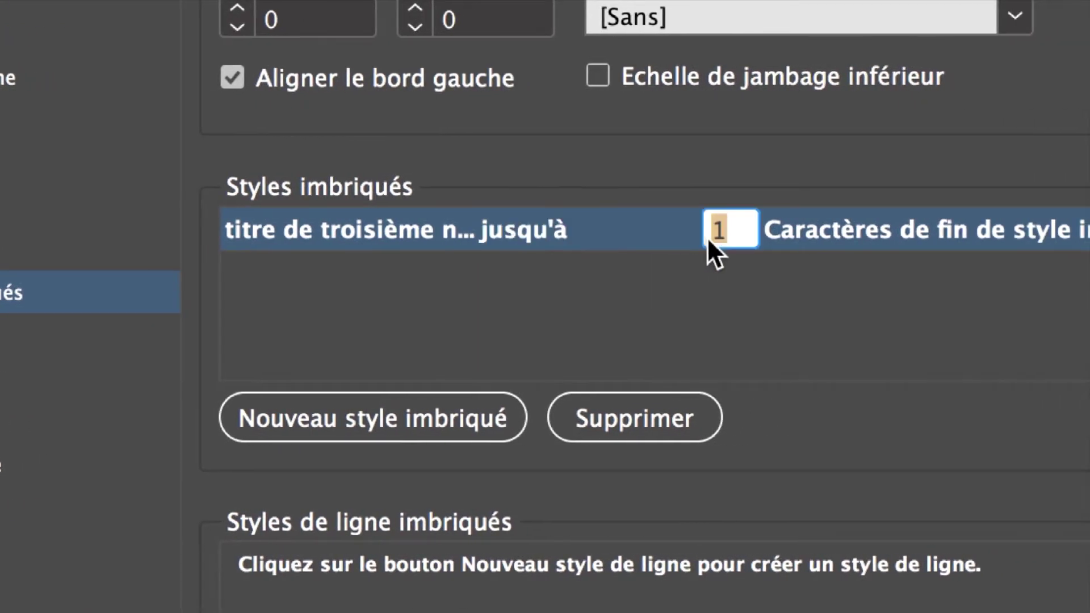
left_click(823, 238)
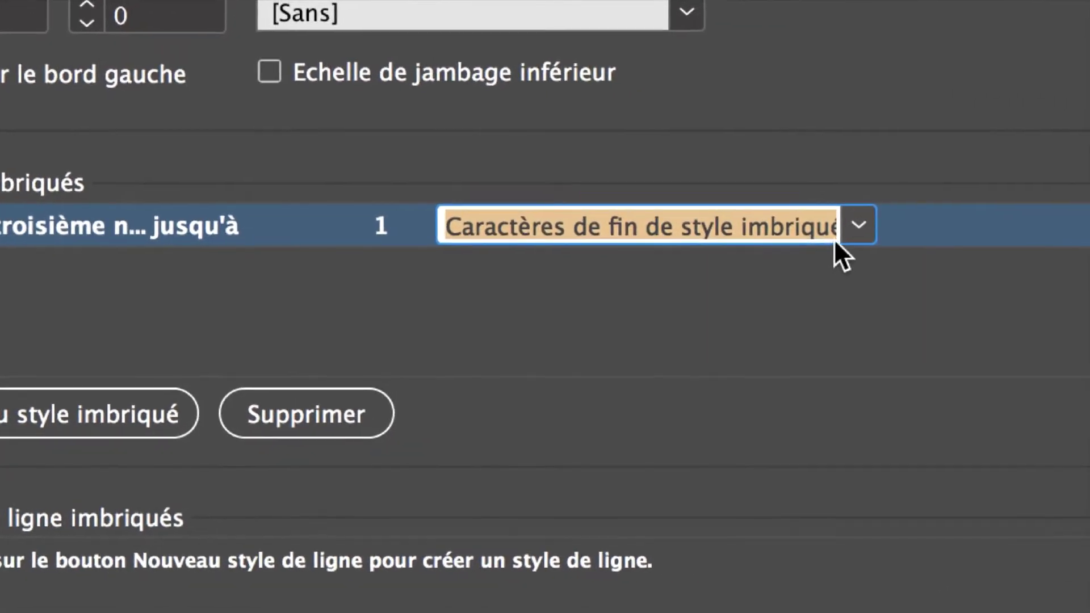
left_click(851, 238)
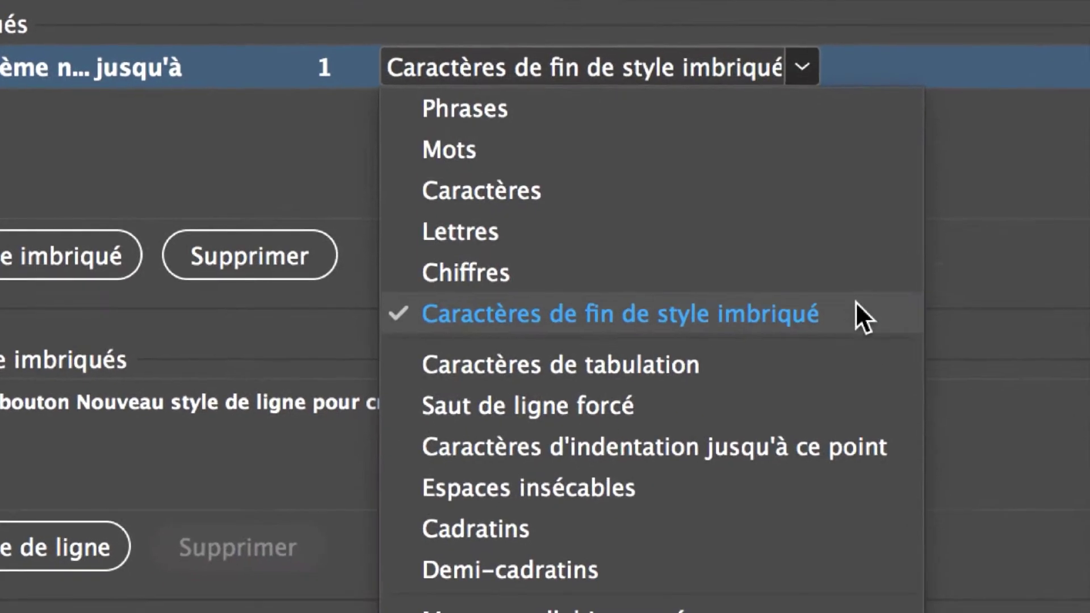
left_click(856, 315)
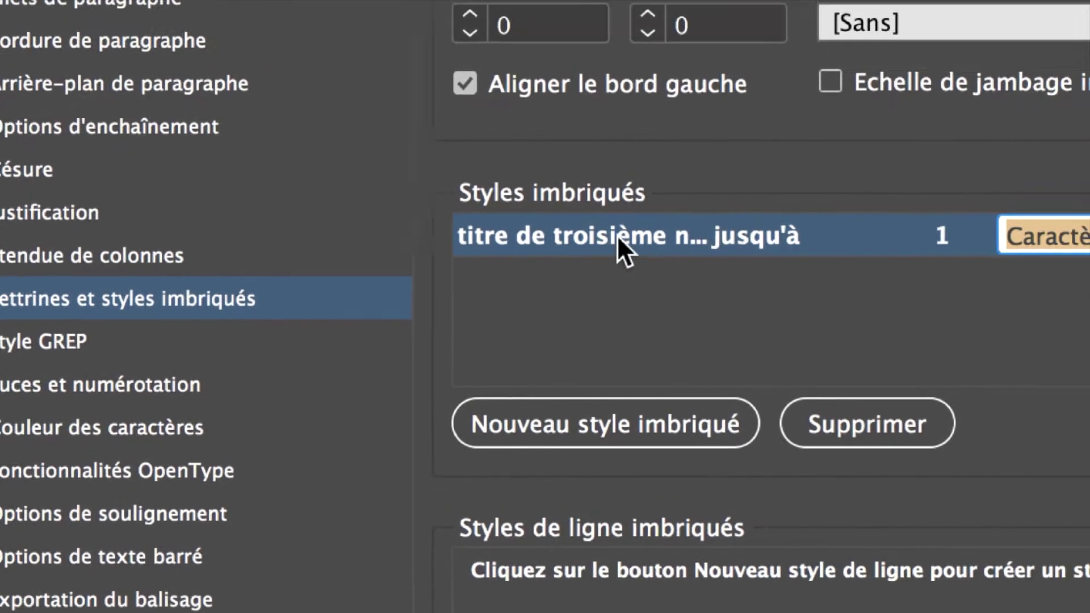
Step: Recheck the nested style's character style, jusqu'à range and ending character, and accept the paragraph style options
left_click(732, 94)
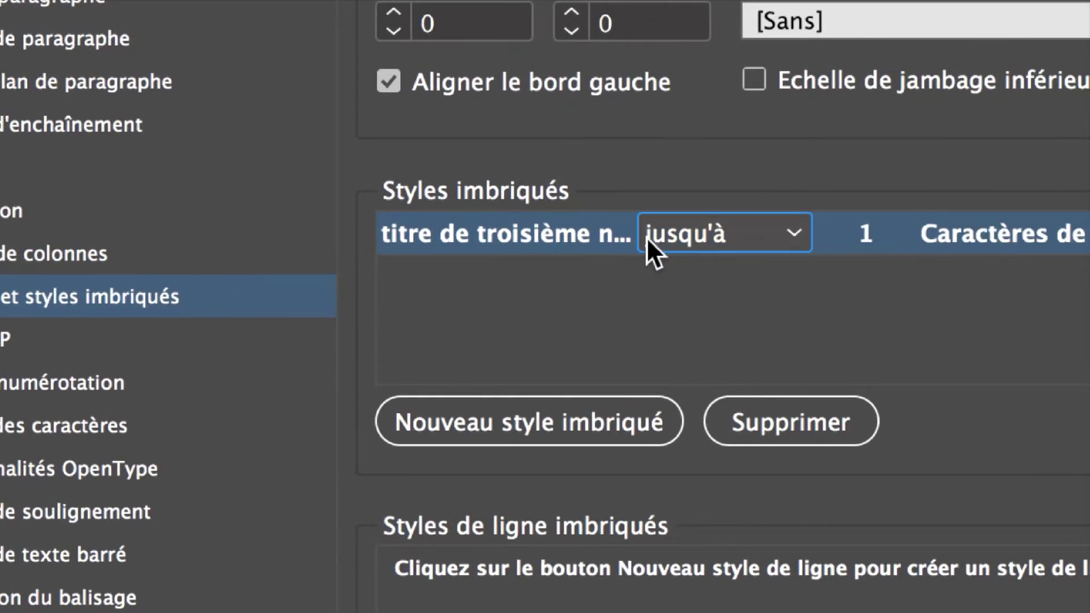
left_click(625, 236)
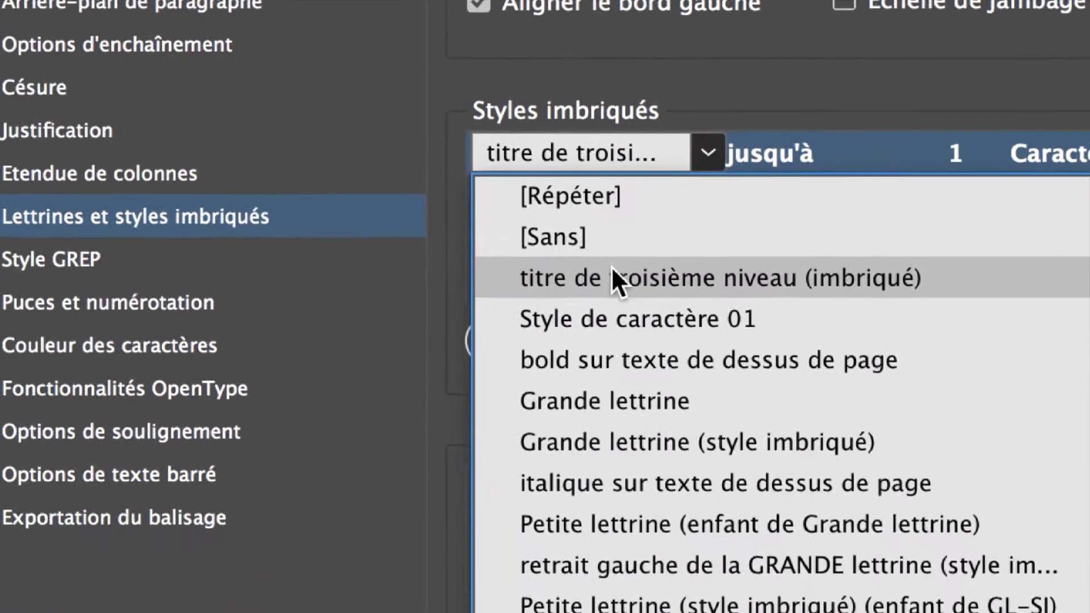
left_click(578, 357)
left_click(792, 150)
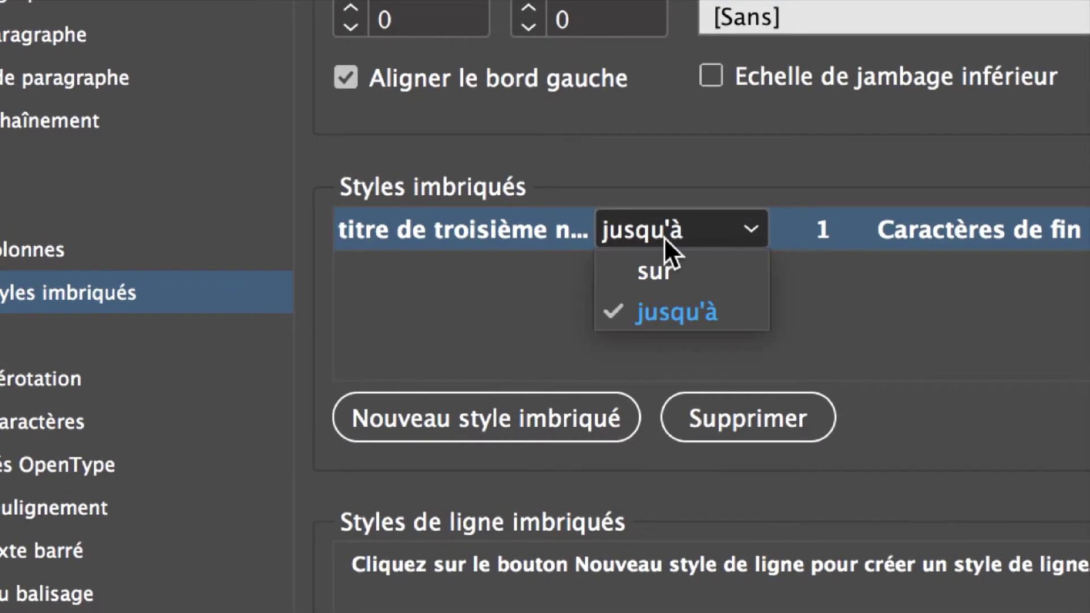
left_click(671, 311)
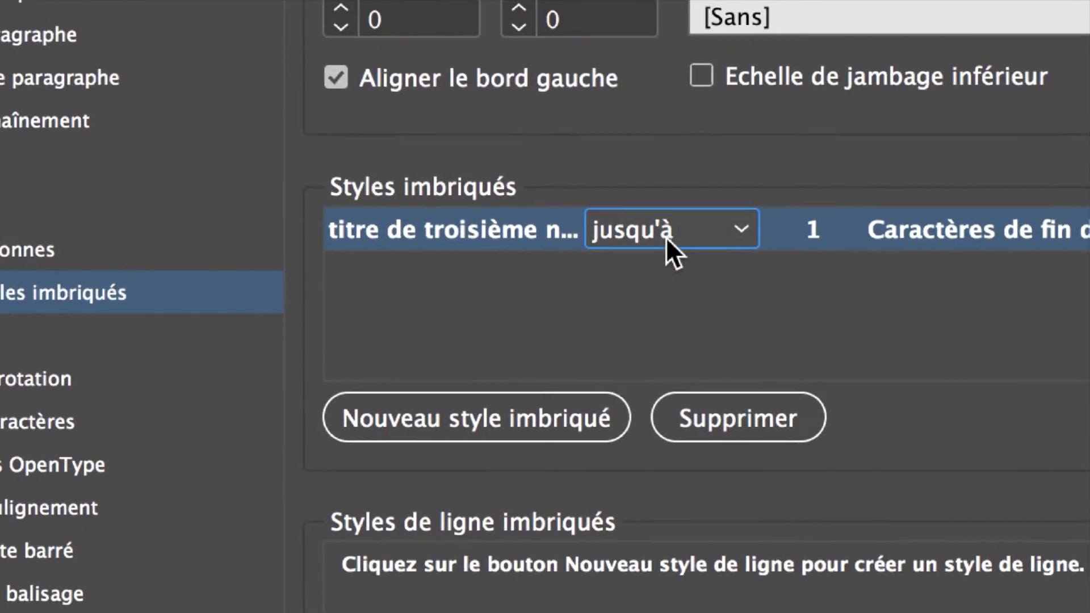
left_click(824, 237)
left_click(1025, 238)
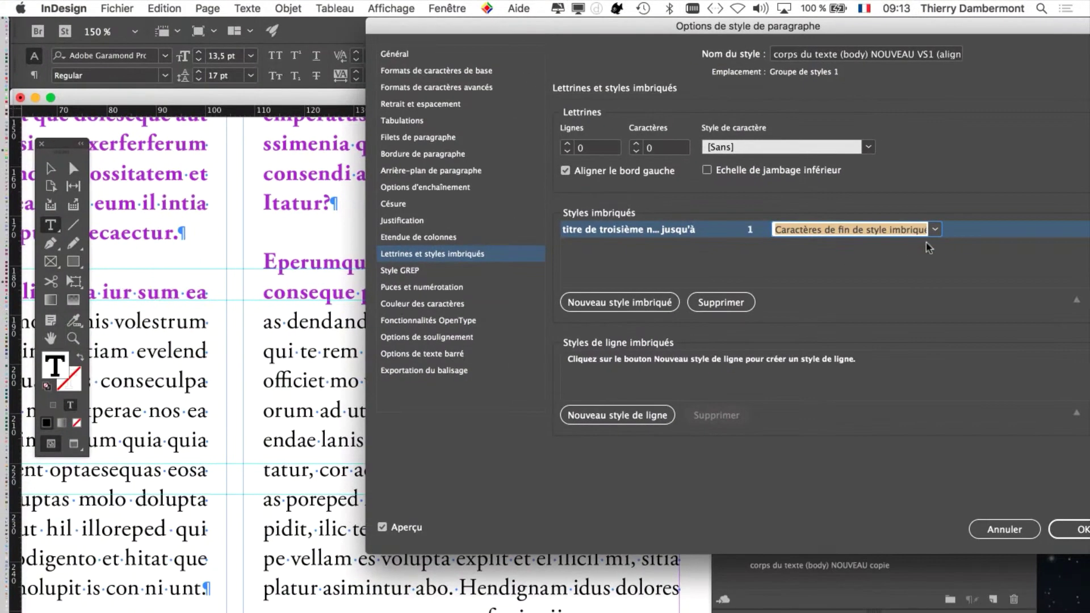
left_click(1066, 526)
Step: Show the page at 75% and widen the paragraph styles panel so that the full style names fit
key("super+minus")
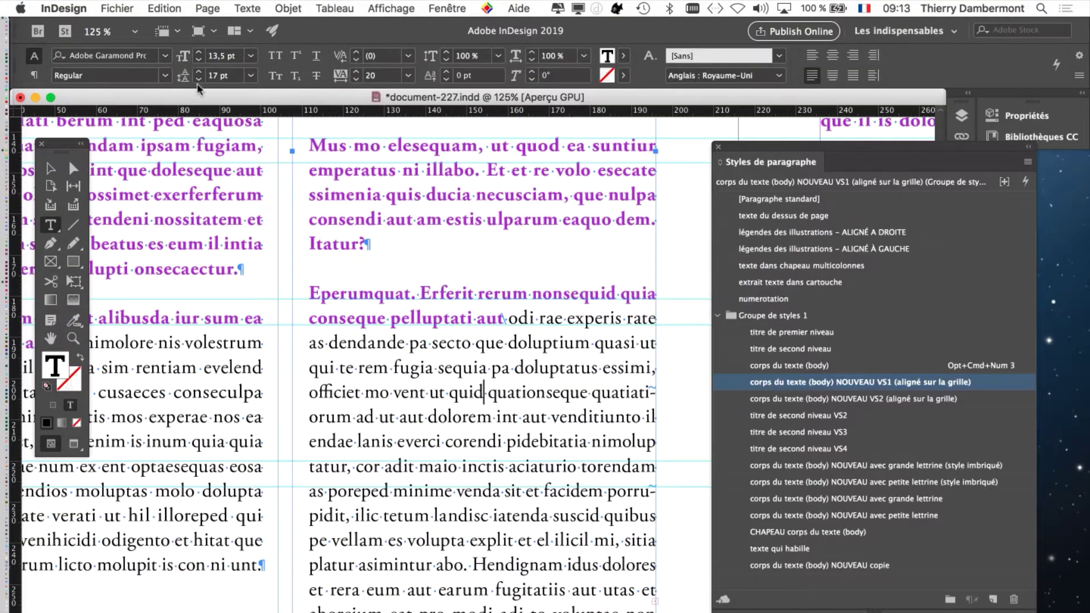
key("super+minus")
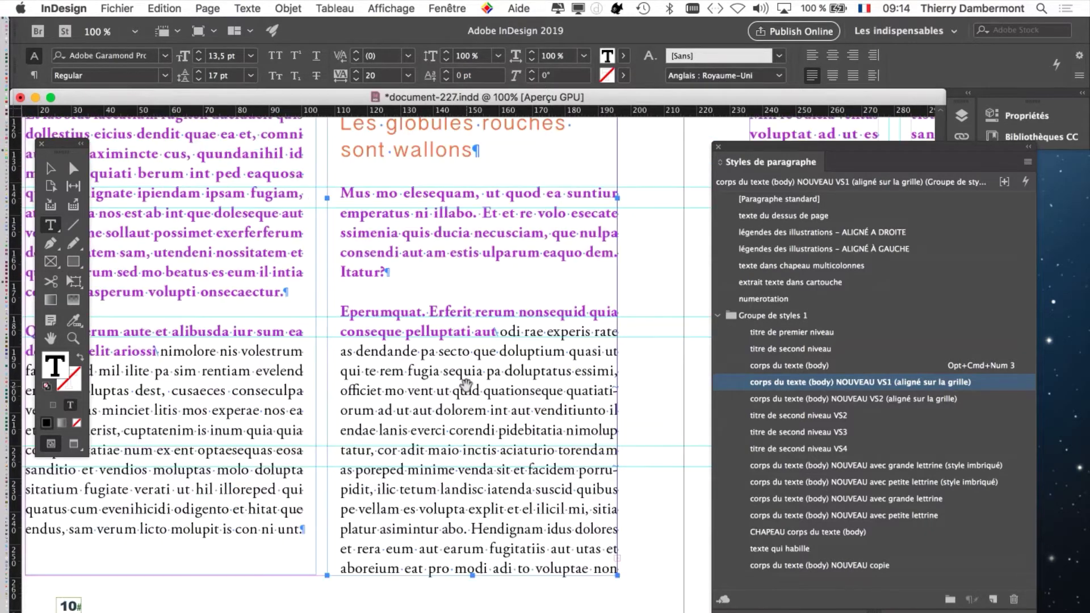
key("super+minus")
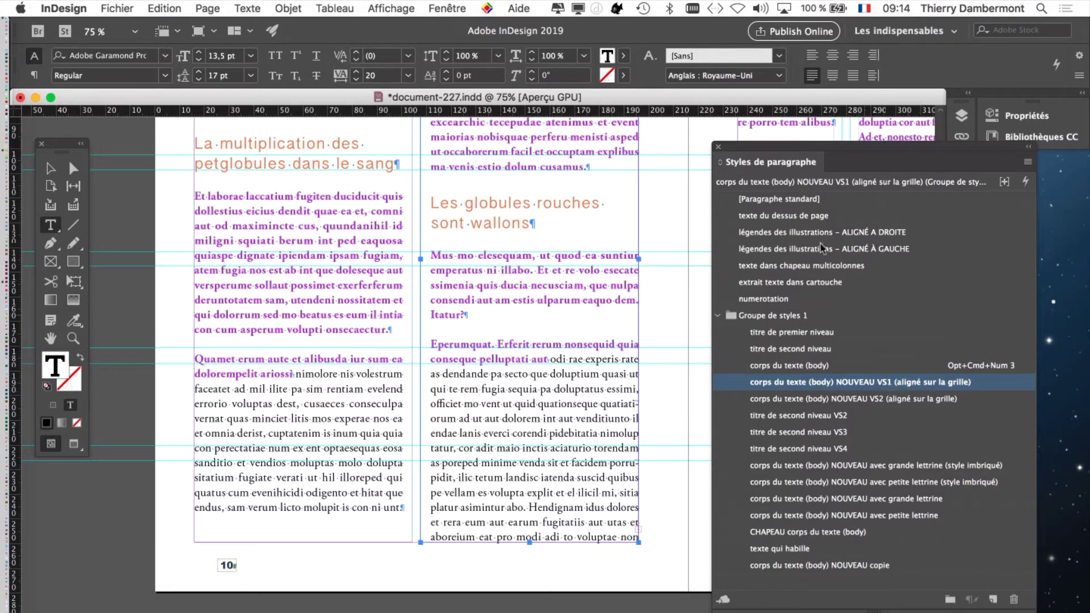
left_click_drag(810, 151, 776, 121)
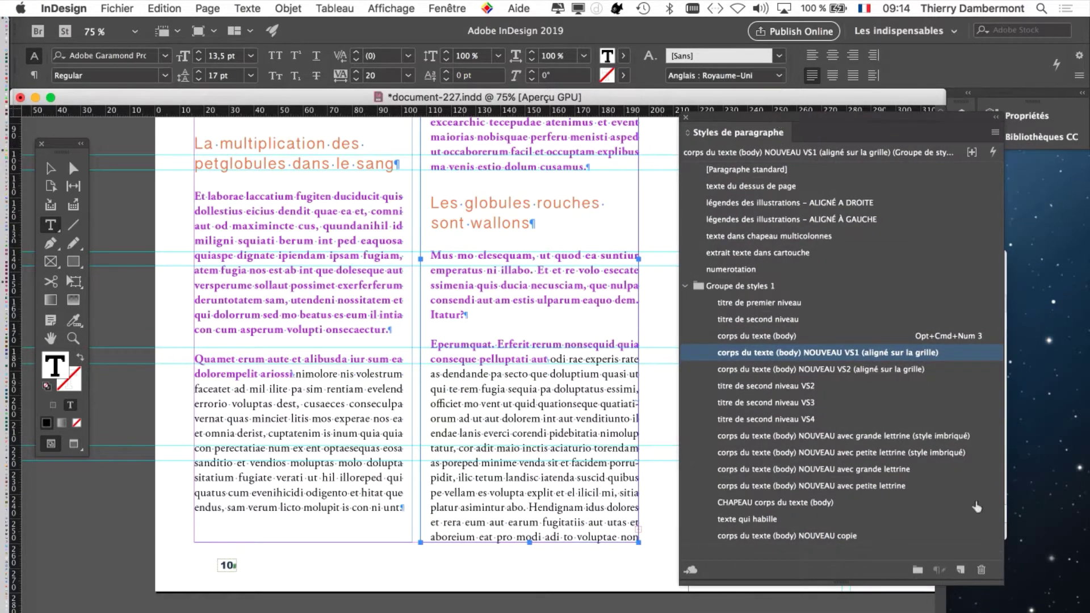
left_click_drag(999, 583, 1088, 583)
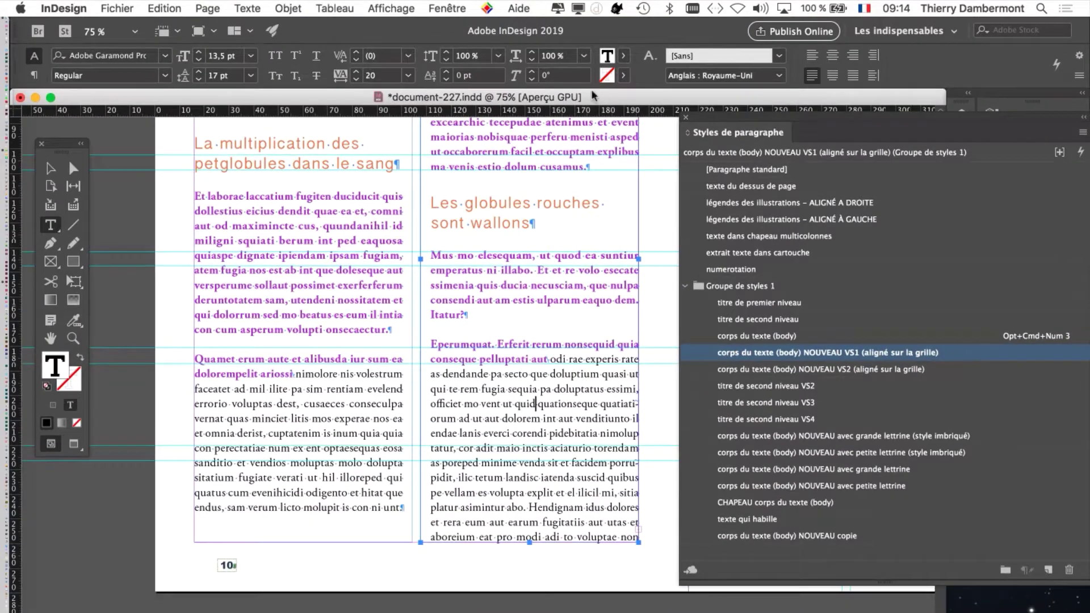
left_click_drag(705, 121, 712, 165)
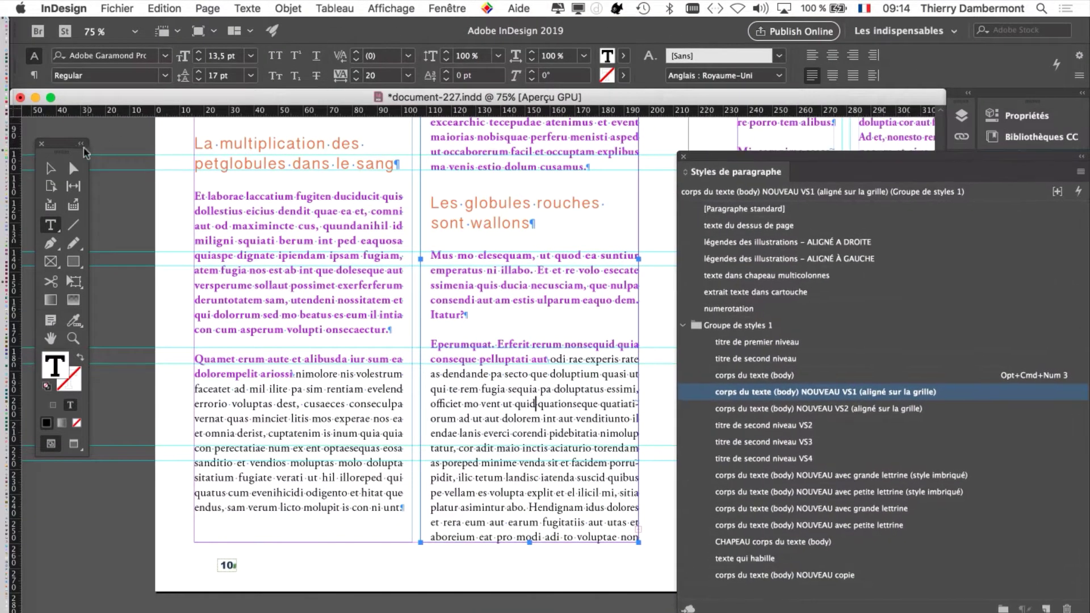
Step: Switch to the Selection tool with nothing selected and reposition the paragraph styles panel next to the text columns
left_click(50, 170)
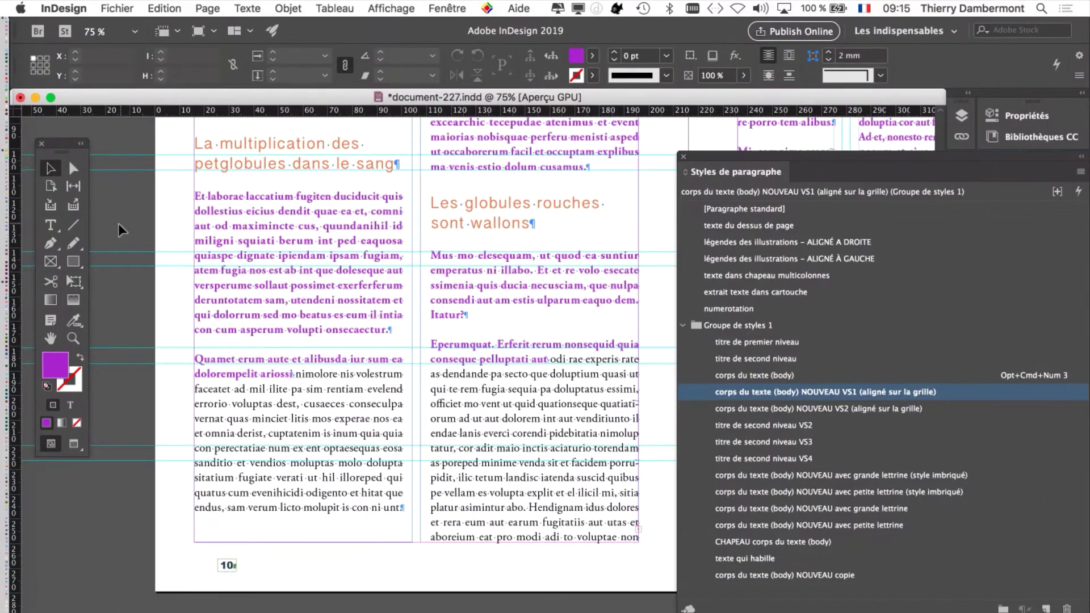
left_click_drag(764, 158, 727, 131)
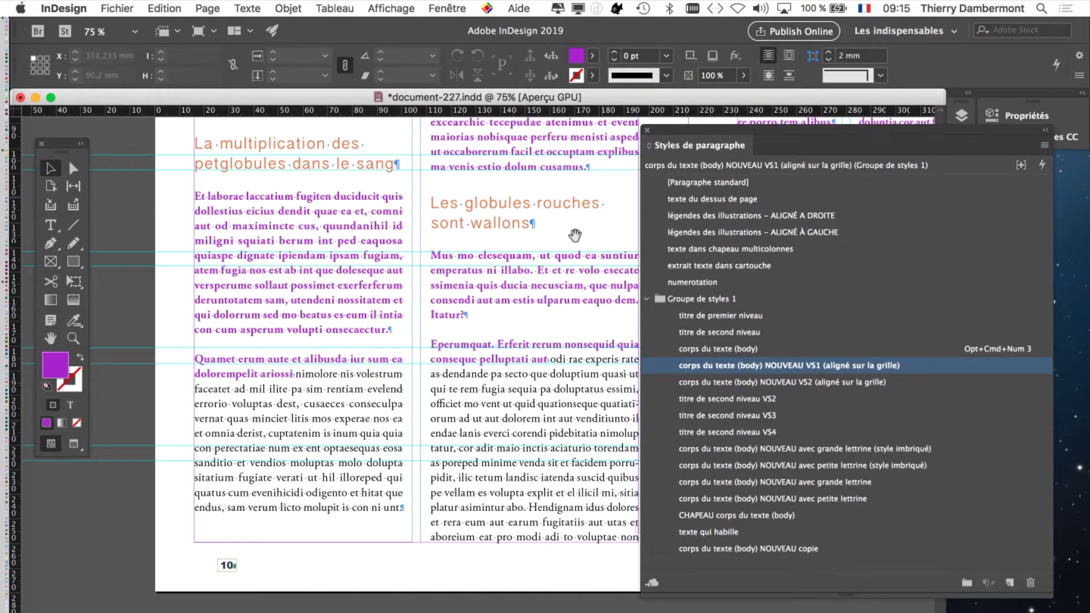
left_click_drag(575, 235, 501, 205)
left_click_drag(866, 130, 784, 124)
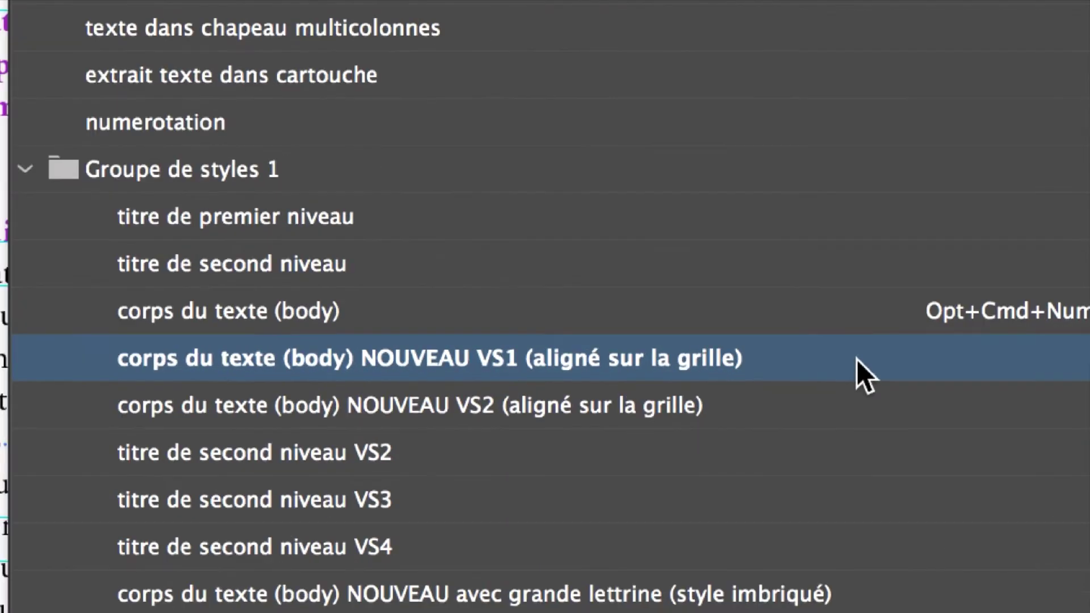
Step: Start duplicating the corps du texte (body) NOUVEAU VS1 (aligné sur la grille) style and go to the word copie in its name
right_click(857, 359)
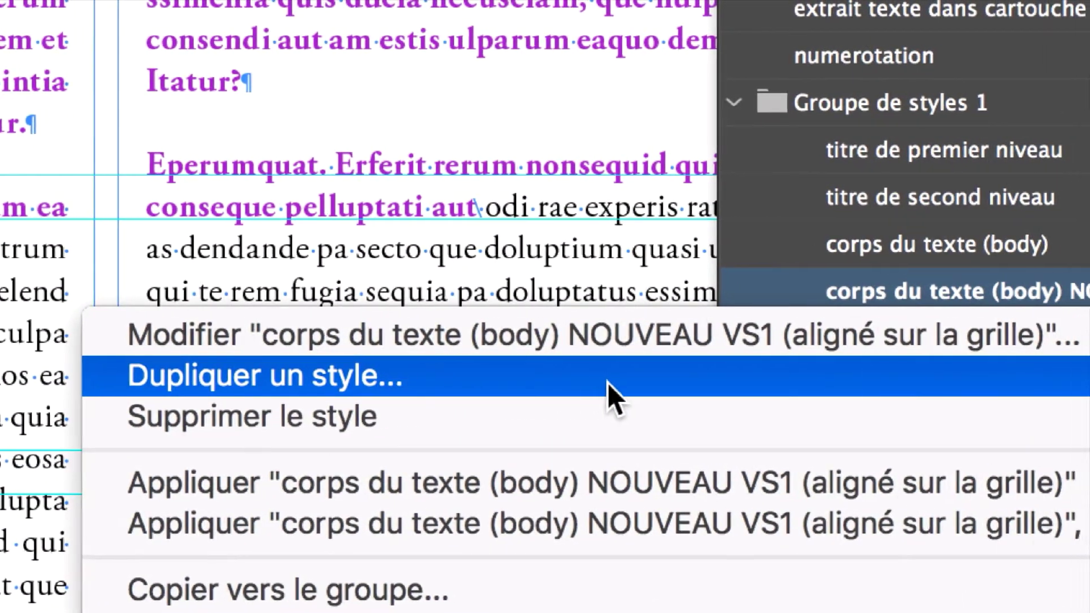
left_click(616, 384)
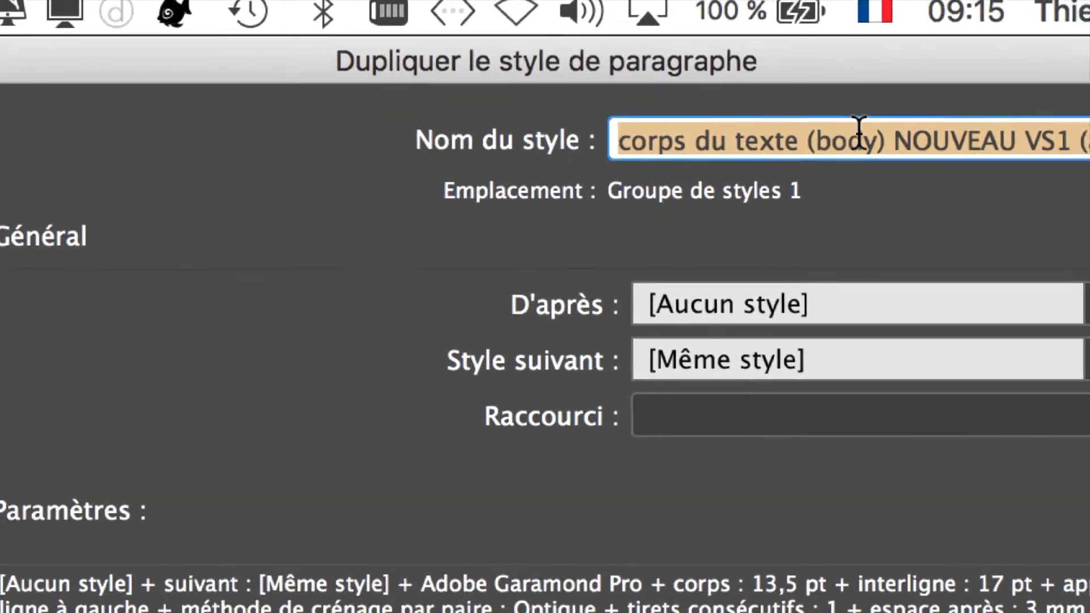
left_click(871, 136)
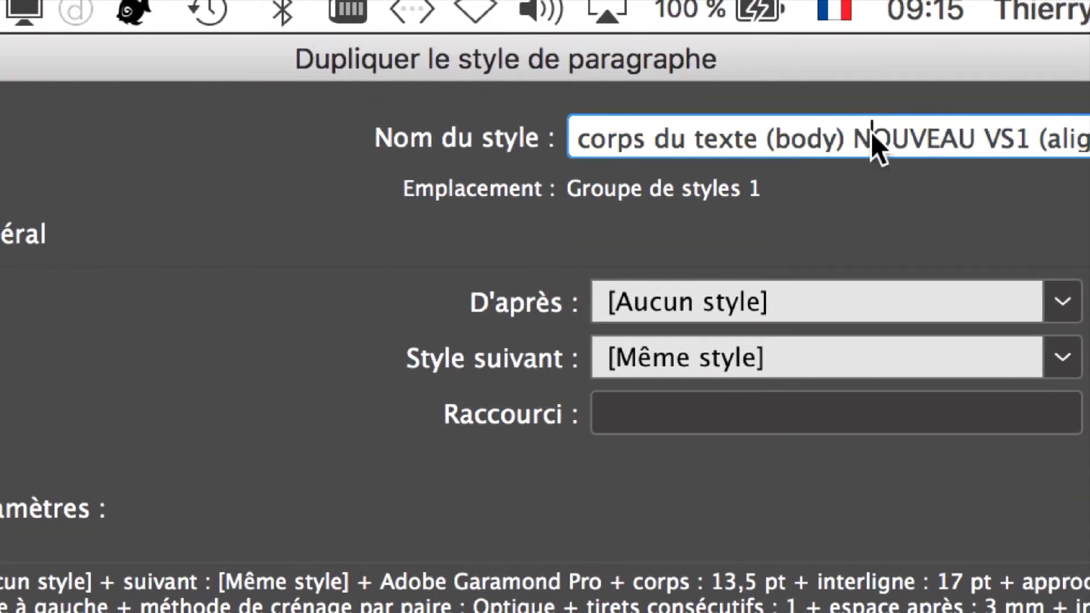
left_click(1069, 139)
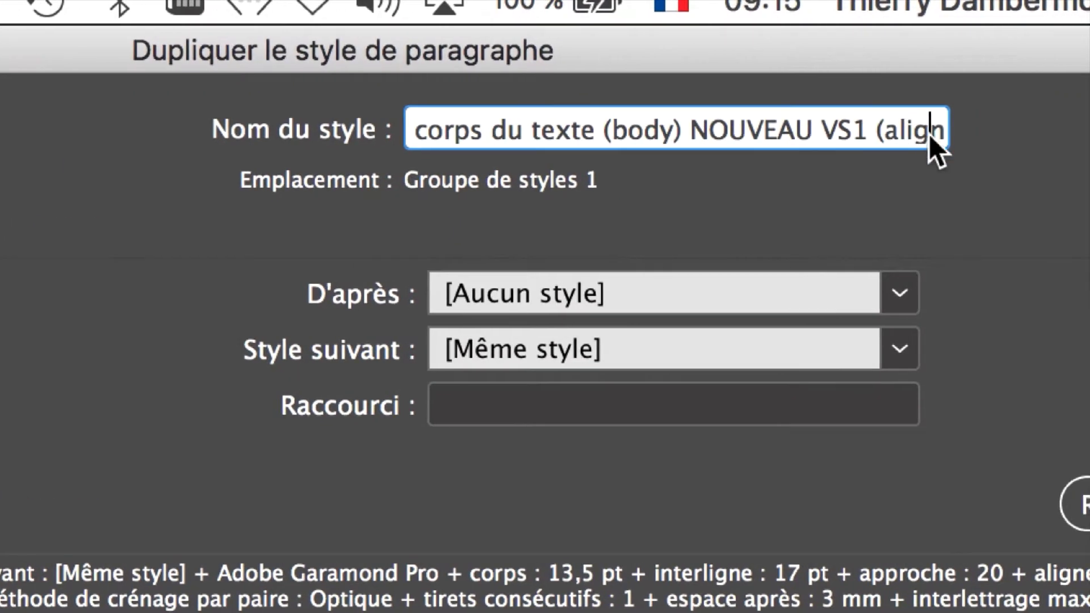
key("Right")
key("Right")
key("Right")
key("Right")
key("Right")
key("Right")
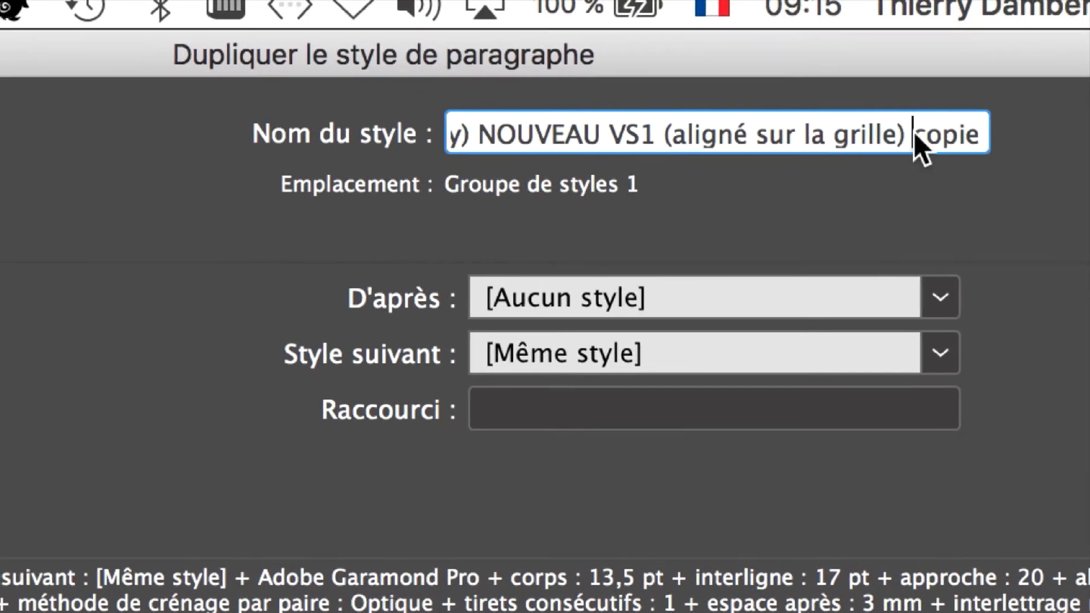
double_click(924, 130)
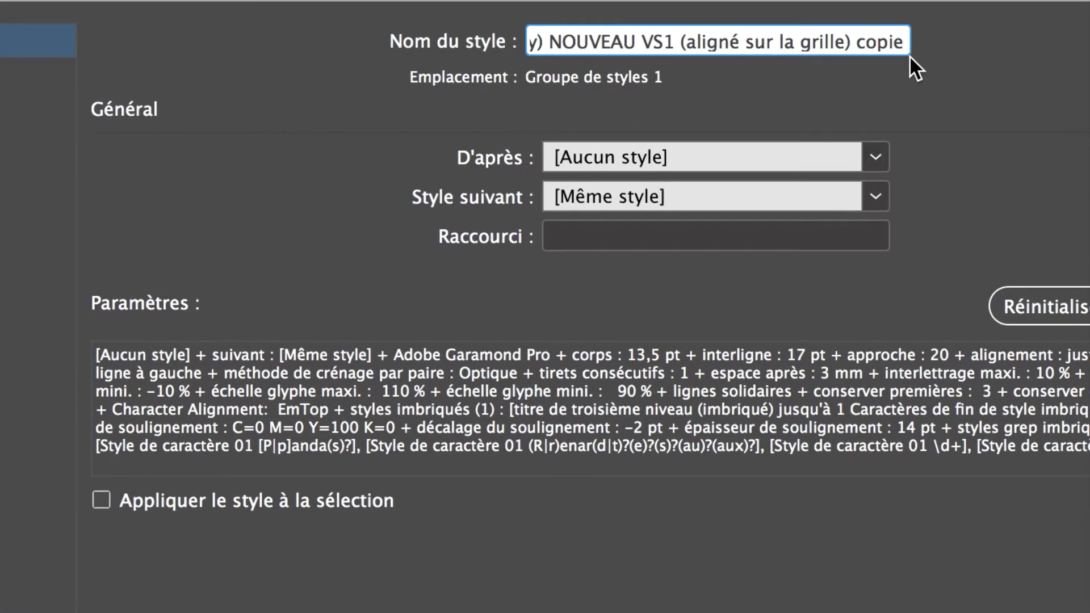
Step: Jump back and forth between the beginning and the end of the duplicate's long style name
key("Home")
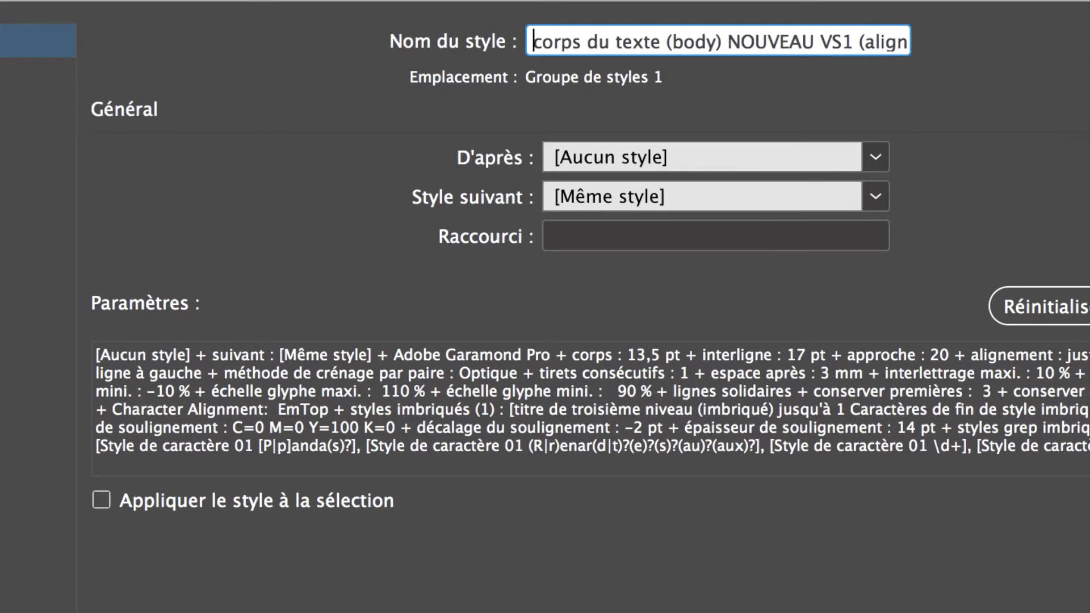
key("End")
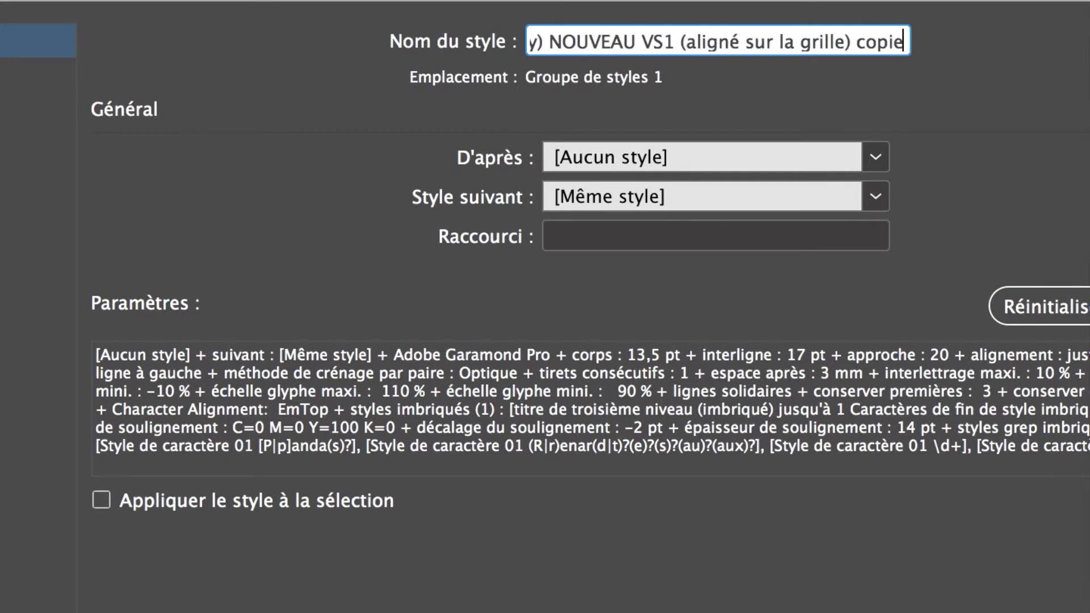
key("Home")
key("End")
key("Home")
key("End")
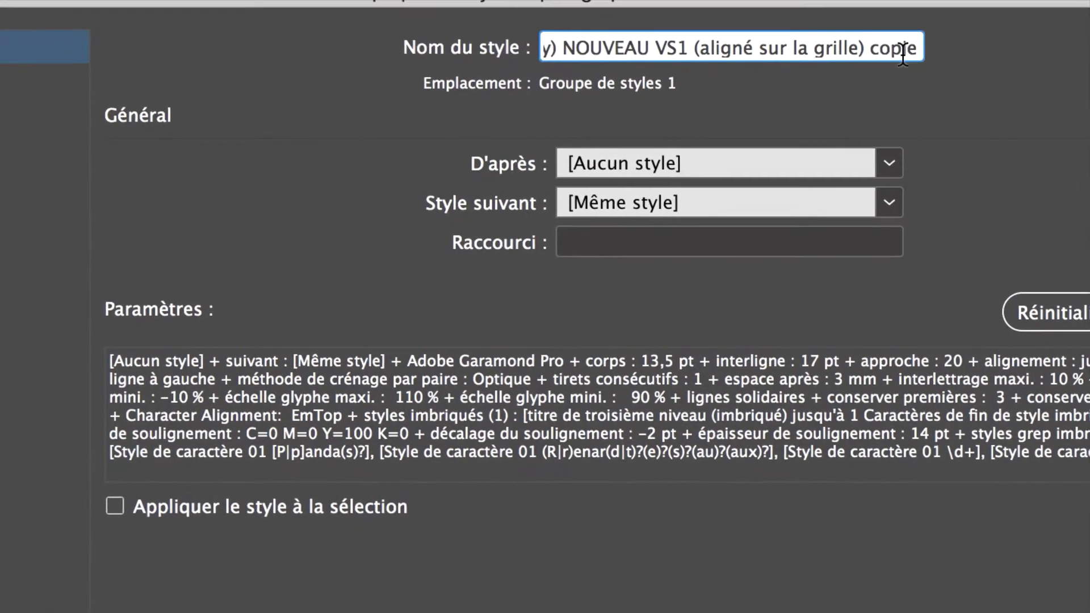
Step: Name the duplicate corps du texte (body) NOUVEAU VS1 (aligné sur la grille) avec titre imbriqué, replacing the word copie
double_click(900, 52)
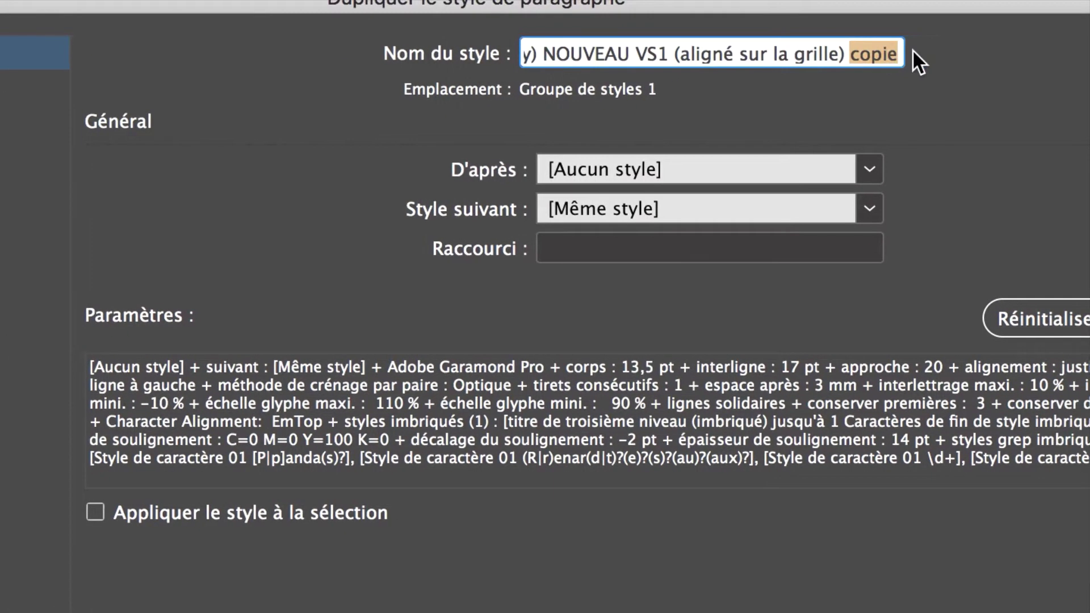
type("avec sty")
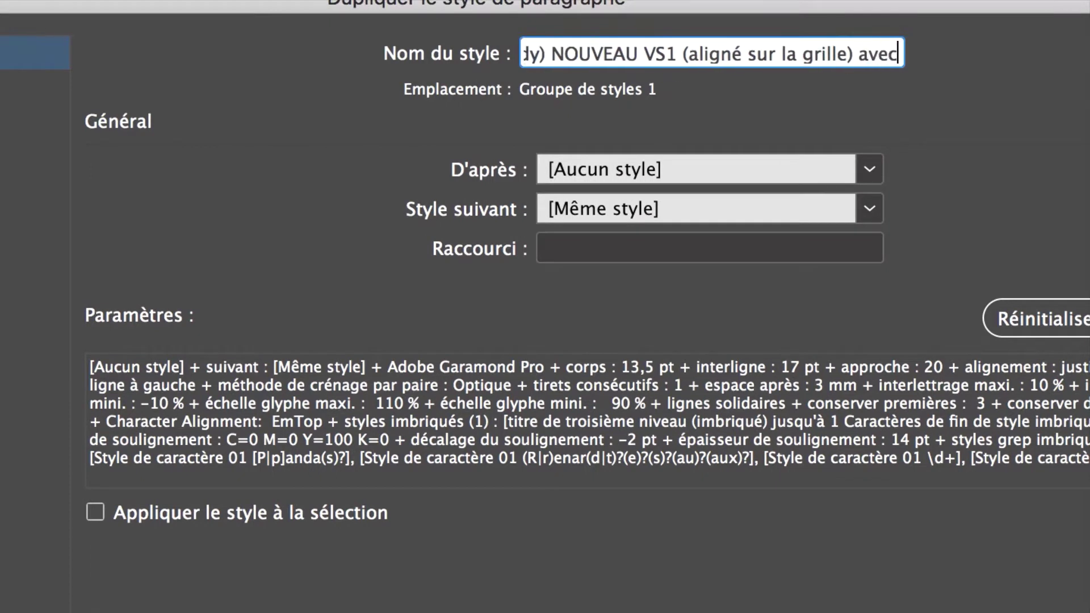
key("BackSpace")
key("BackSpace")
key("BackSpace")
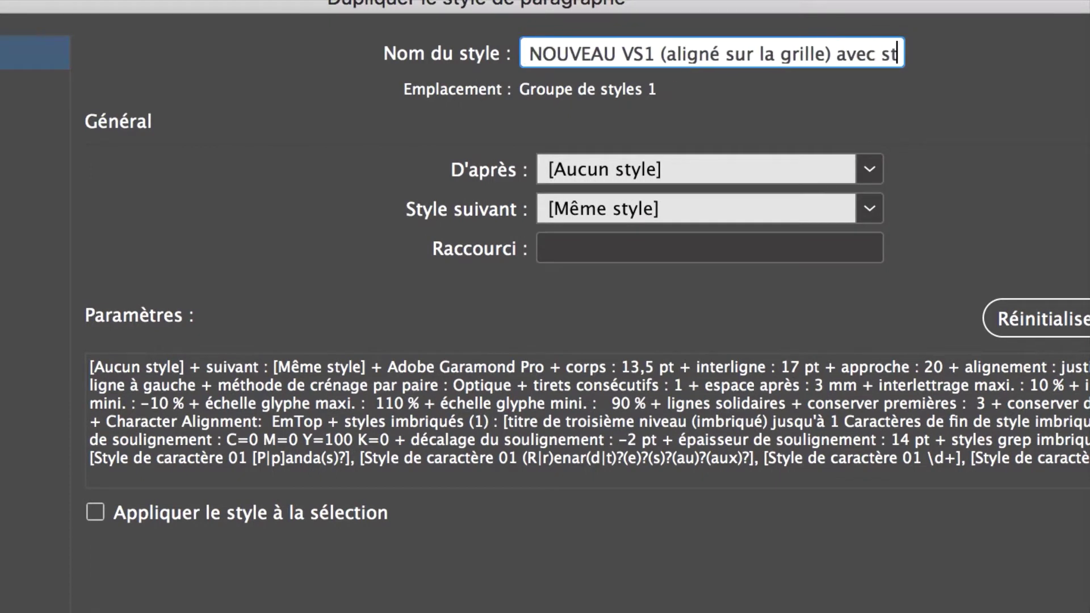
type("titre i")
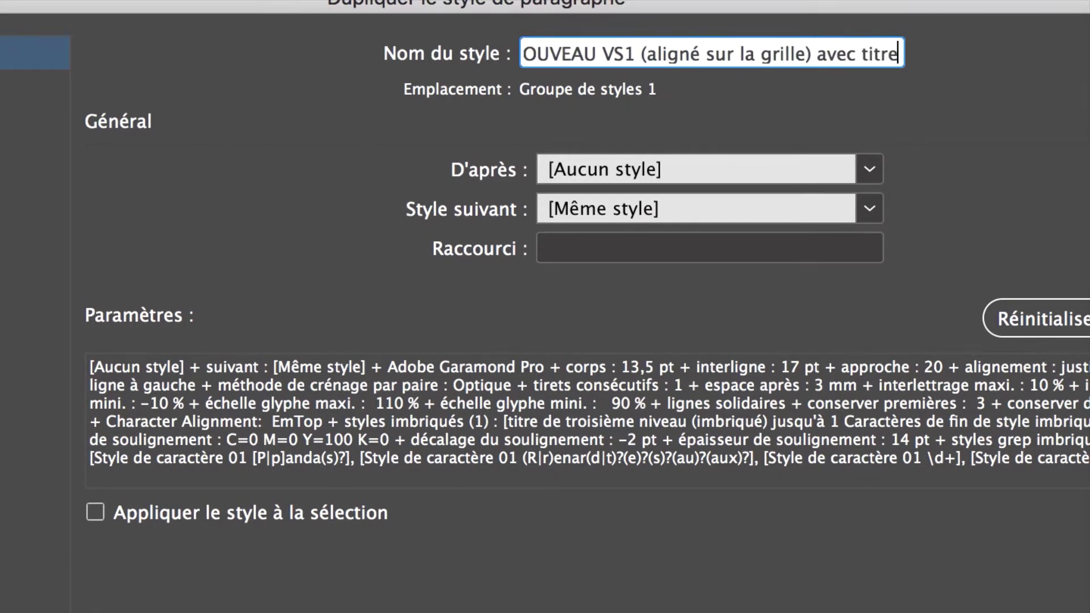
type("mbriqué")
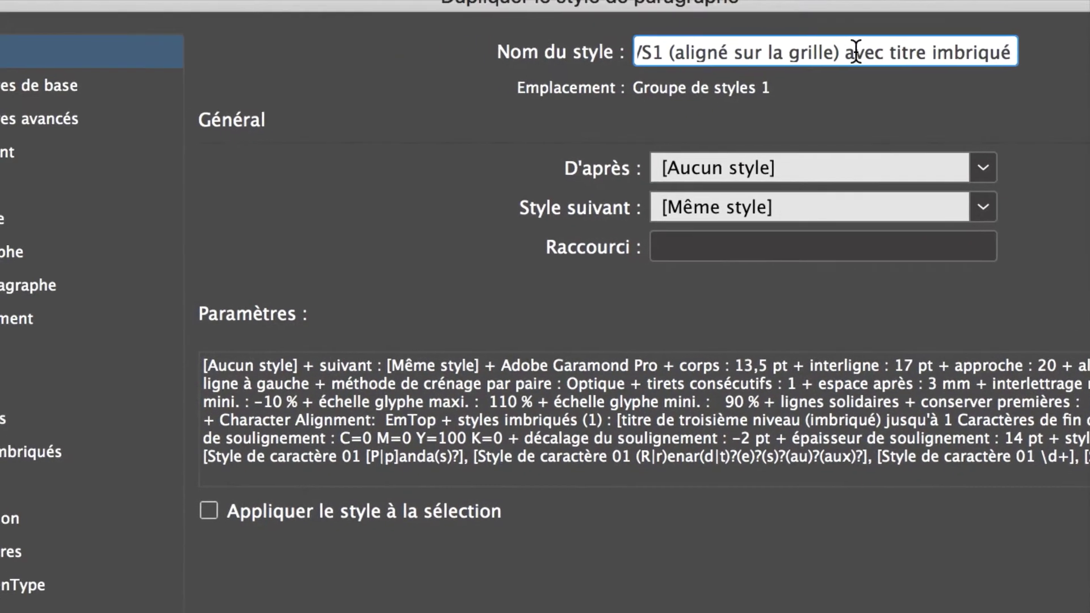
Step: Finish creating the duplicate body style with its name ending in avec titre imbriqué and reposition the paragraph styles panel
left_click_drag(849, 53, 951, 84)
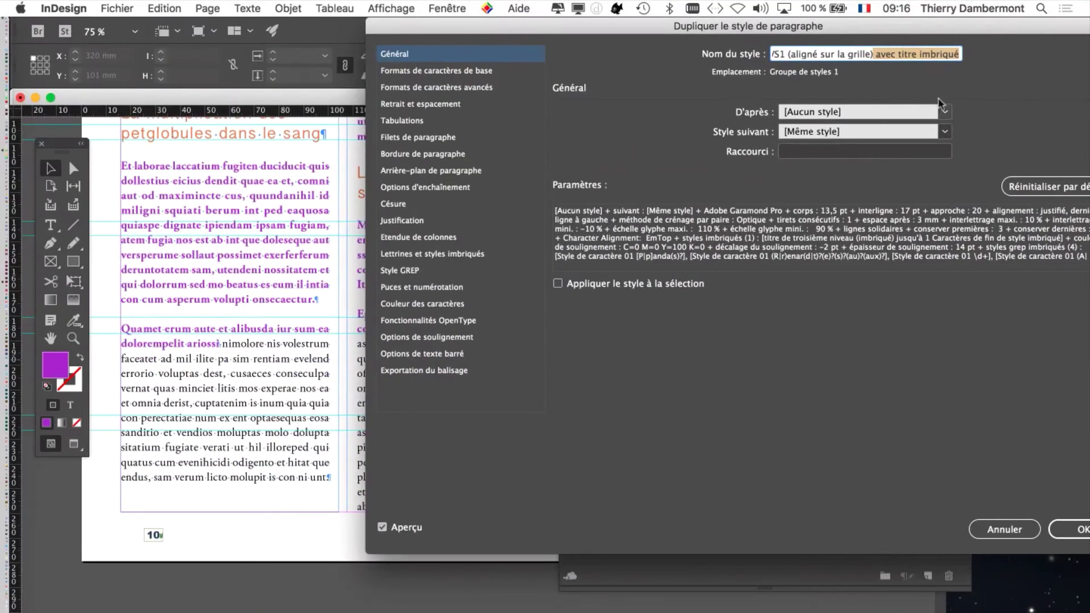
key("BackSpace")
left_click(1079, 529)
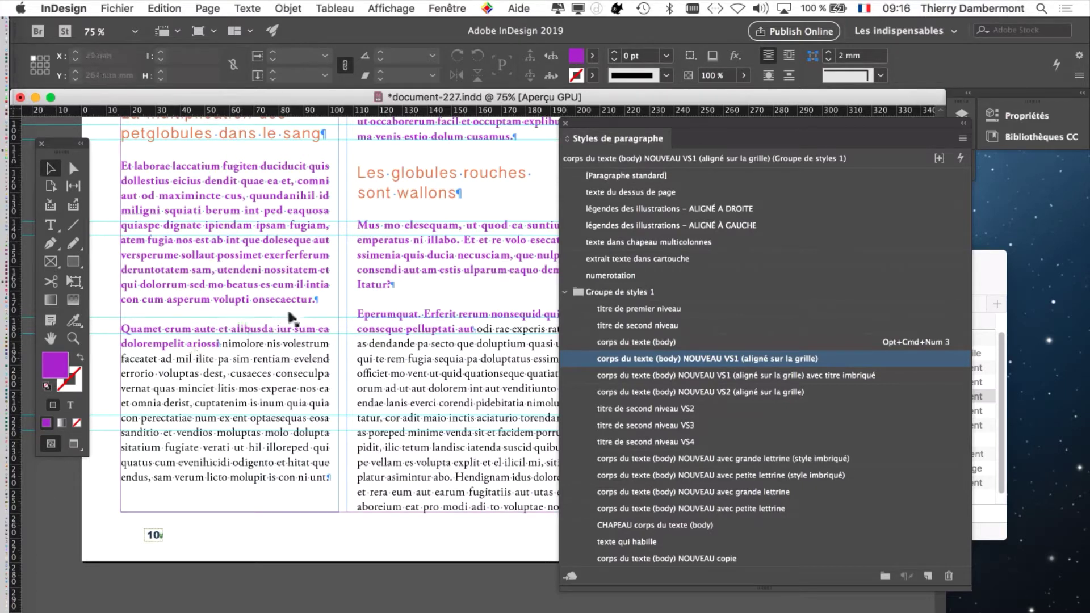
left_click_drag(729, 126, 726, 97)
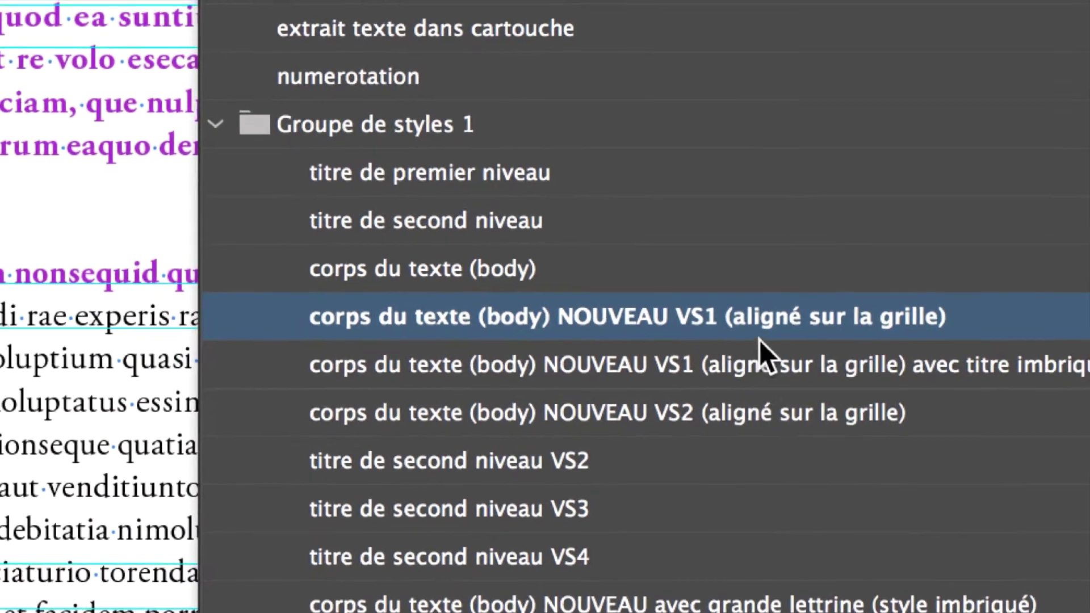
Step: Alternate between the NOUVEAU VS1 body style and its avec titre imbriqué duplicate in the style list to compare them
left_click(846, 366)
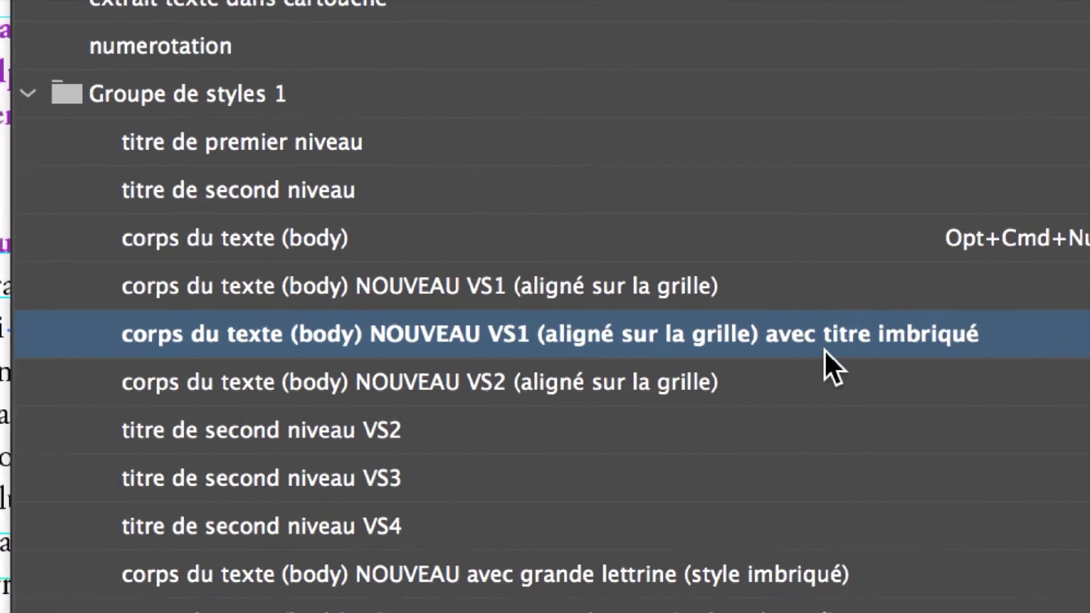
left_click(749, 304)
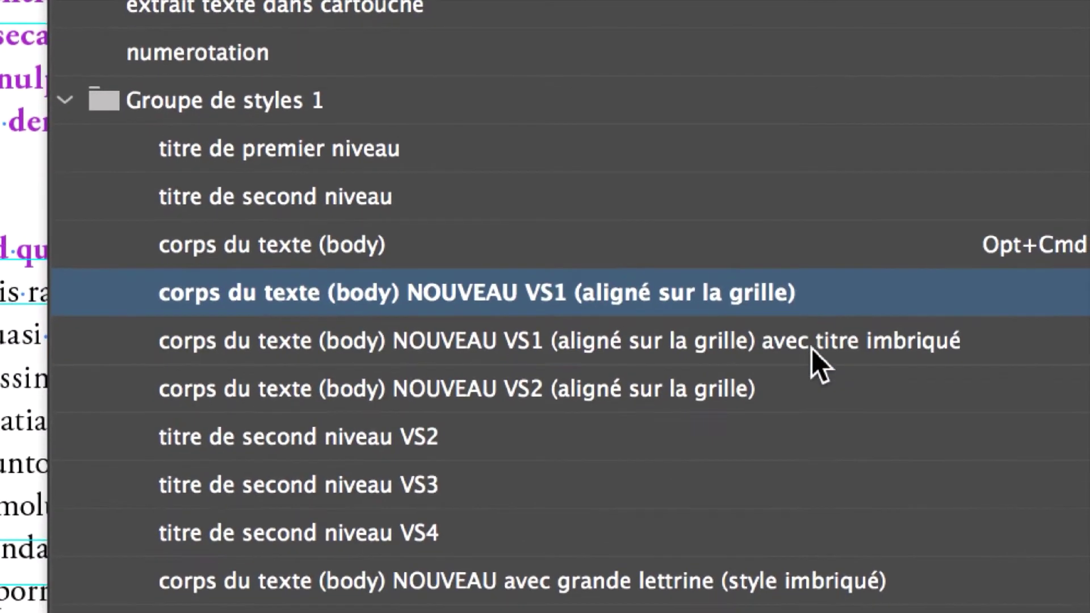
left_click(812, 349)
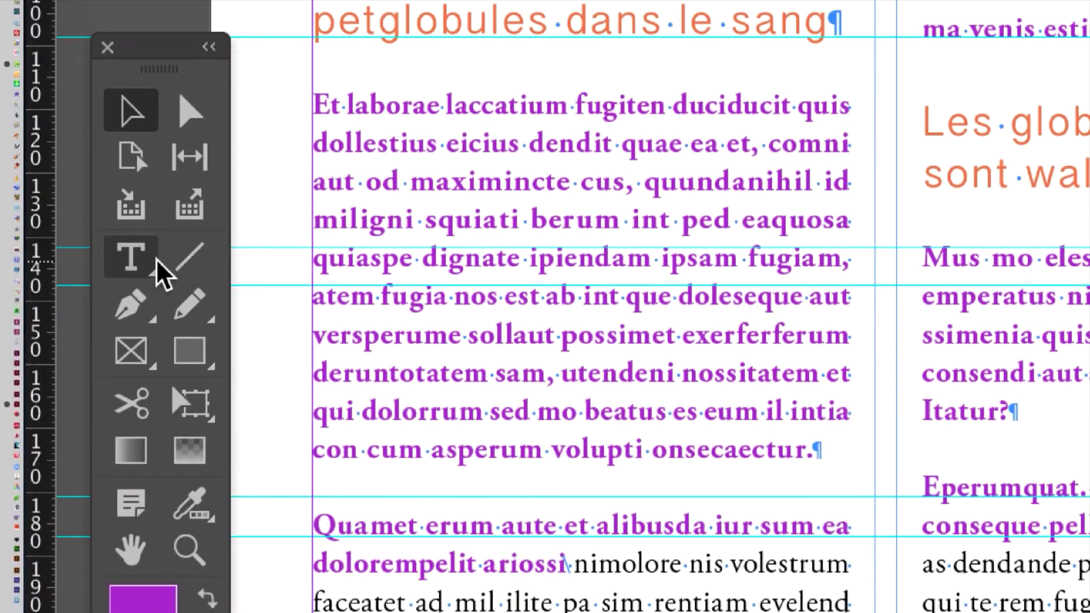
Step: Place the text cursor in the body paragraph to check its applied style, and return to the Selection tool with nothing selected
left_click(158, 261)
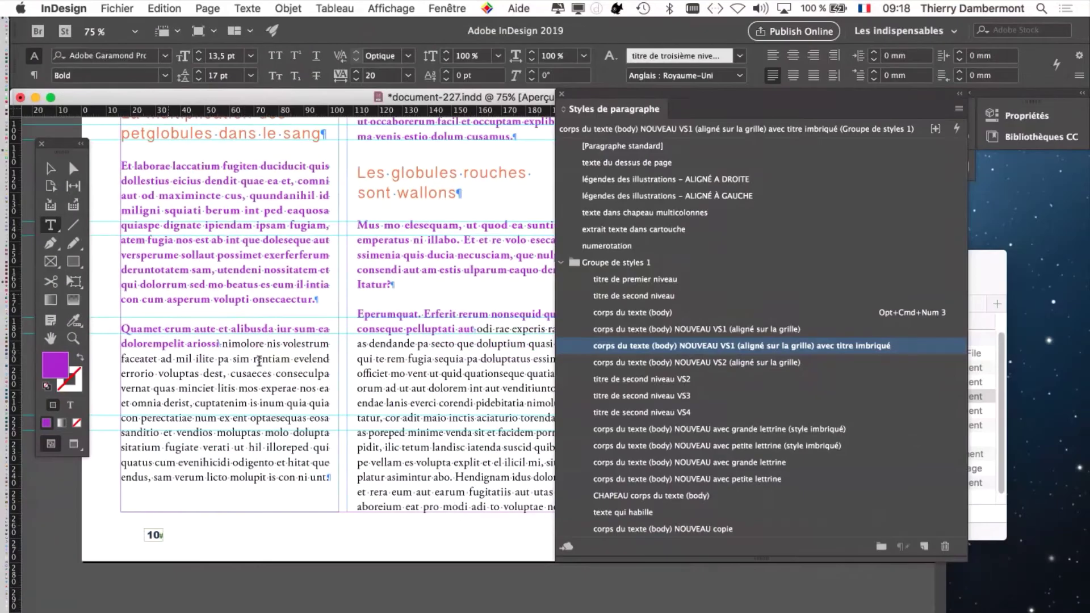
left_click(305, 374)
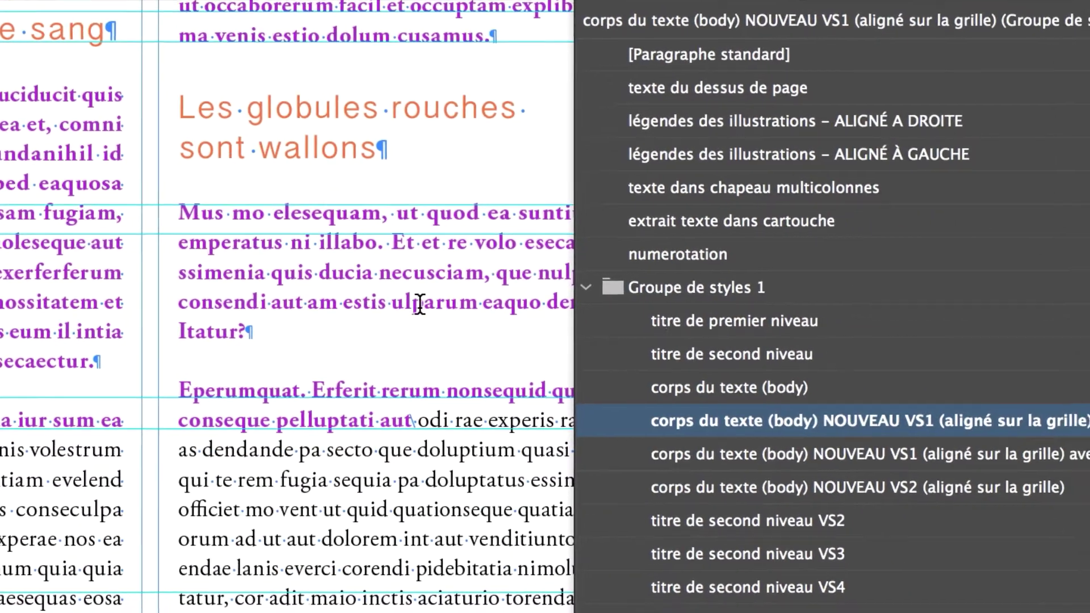
left_click(649, 284)
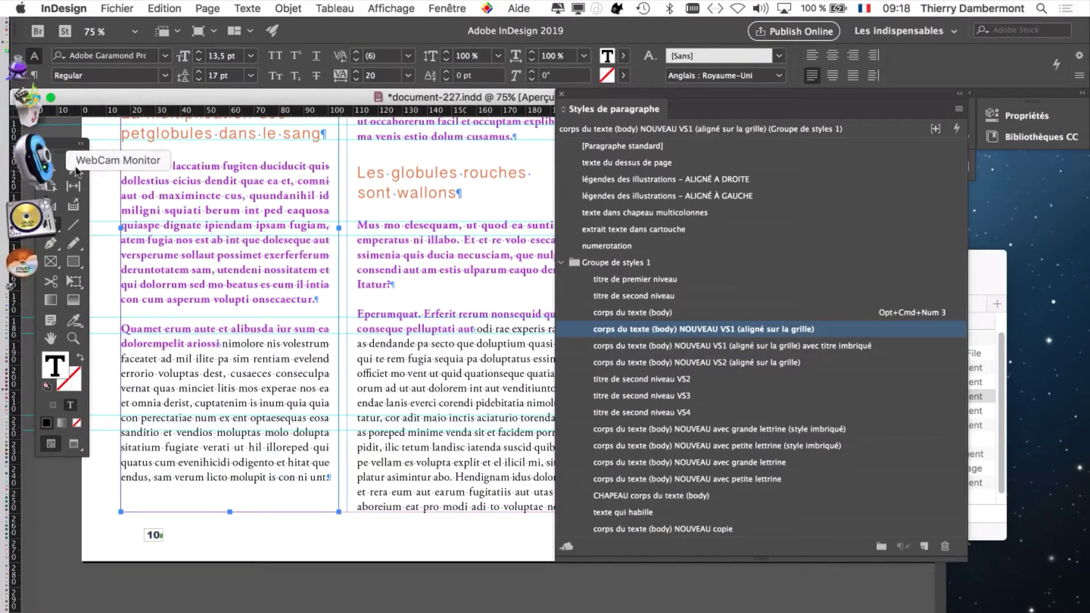
left_click(50, 168)
left_click(62, 486)
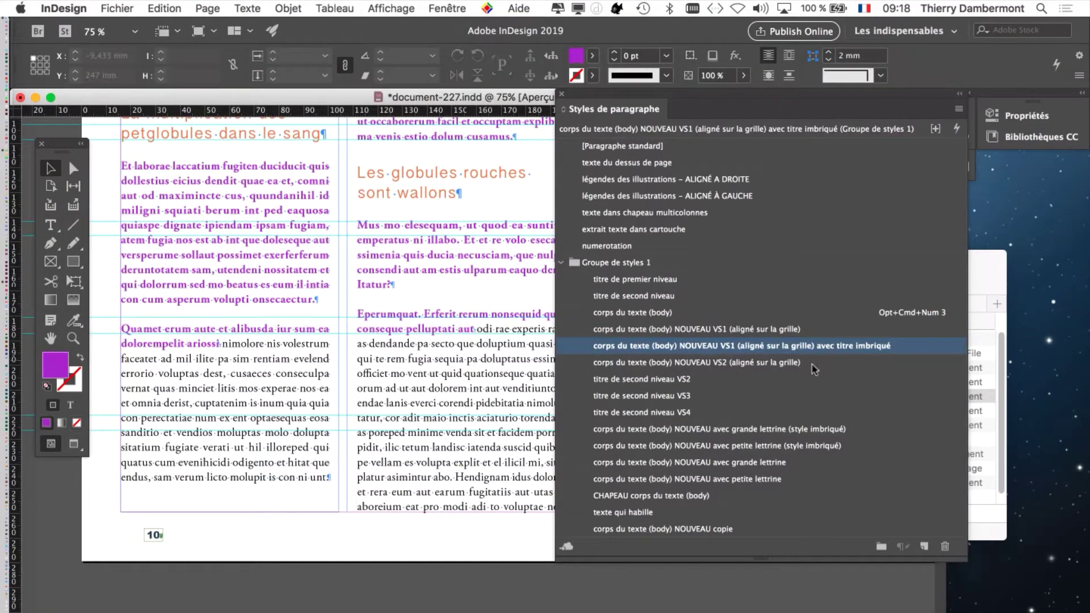
Step: Delete the nested titre de troisième niveau entry from the corps du texte (body) NOUVEAU VS1 (aligné sur la grille) style and confirm
left_click(846, 330)
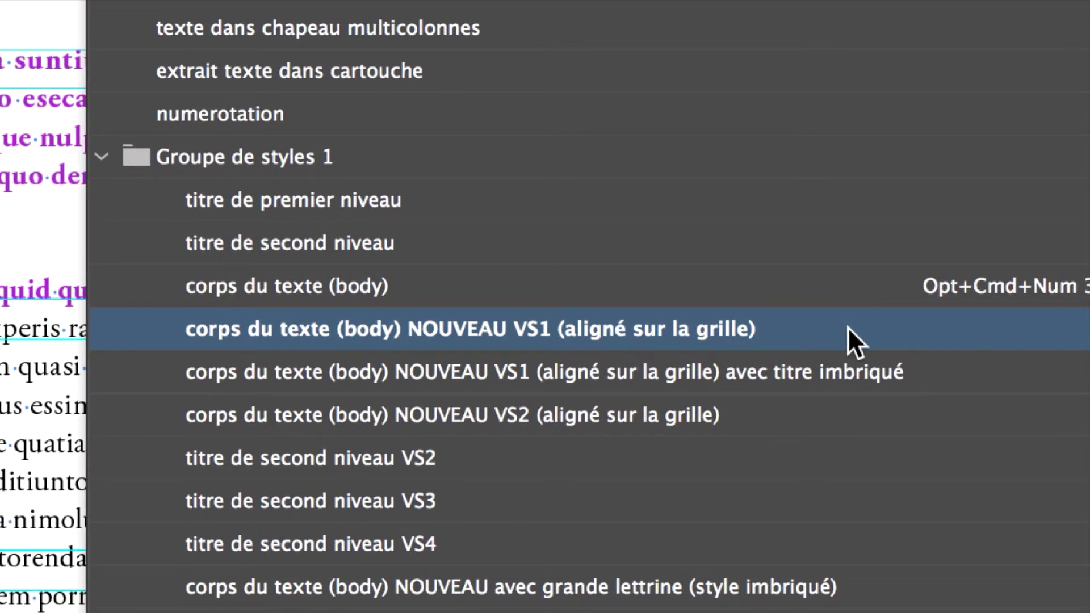
double_click(847, 327)
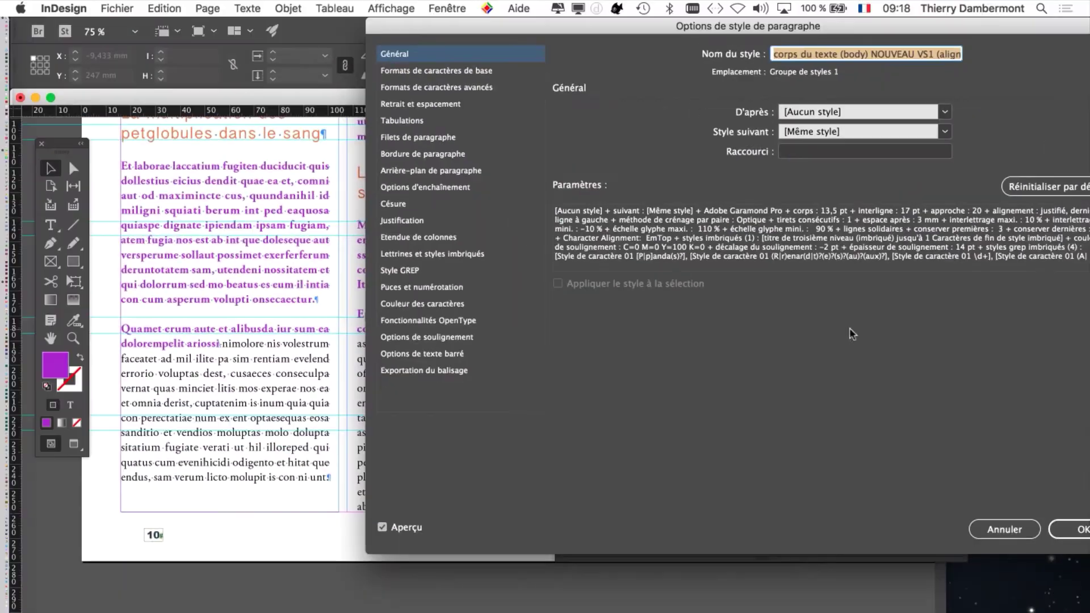
left_click_drag(495, 33, 586, 56)
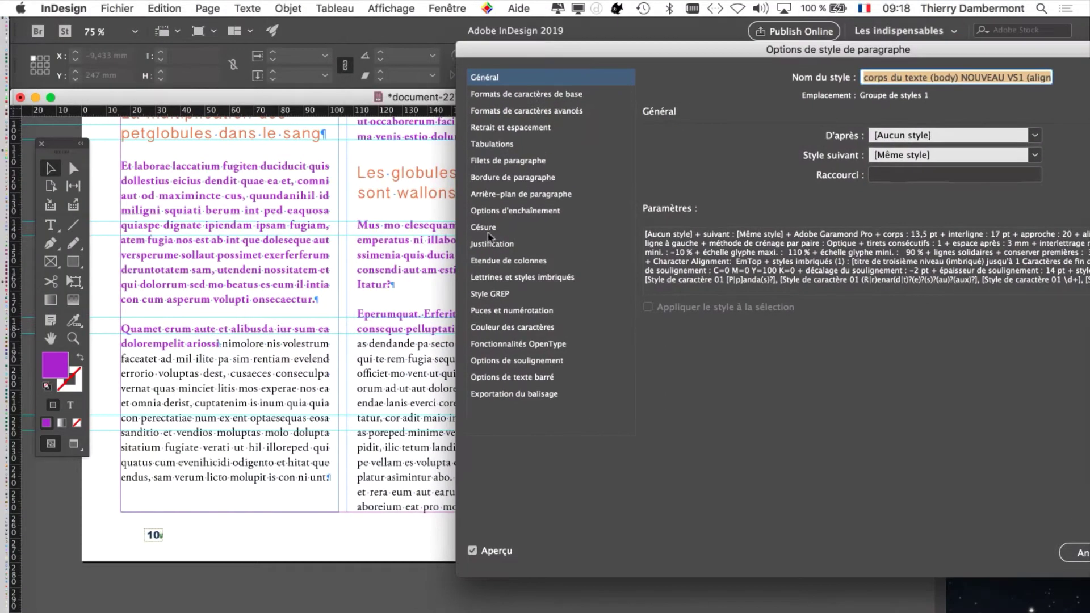
left_click(513, 279)
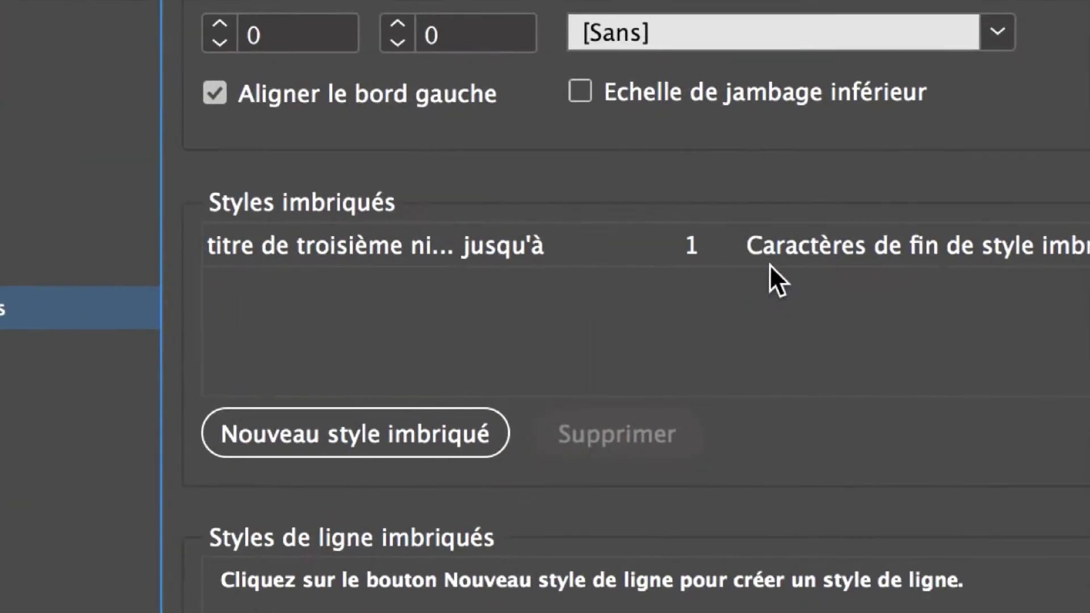
left_click(618, 254)
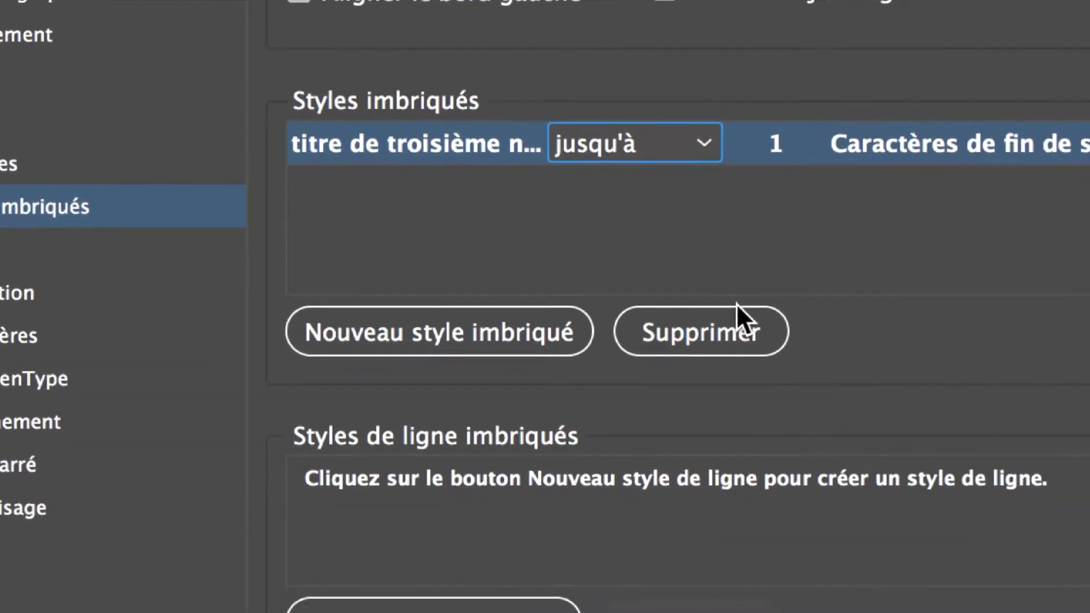
left_click(737, 312)
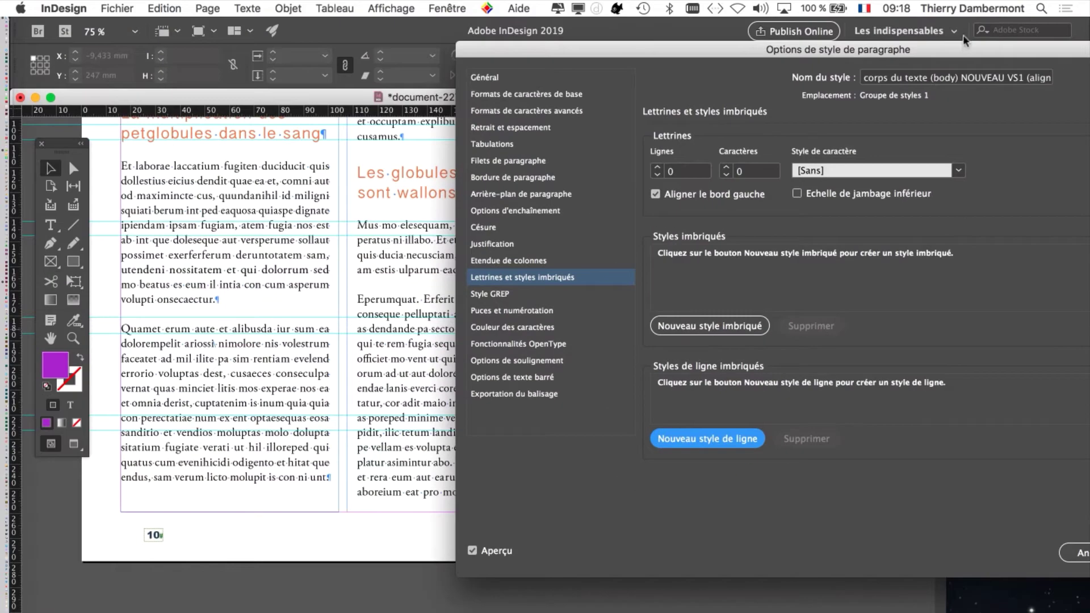
left_click_drag(824, 57, 518, 57)
left_click(871, 553)
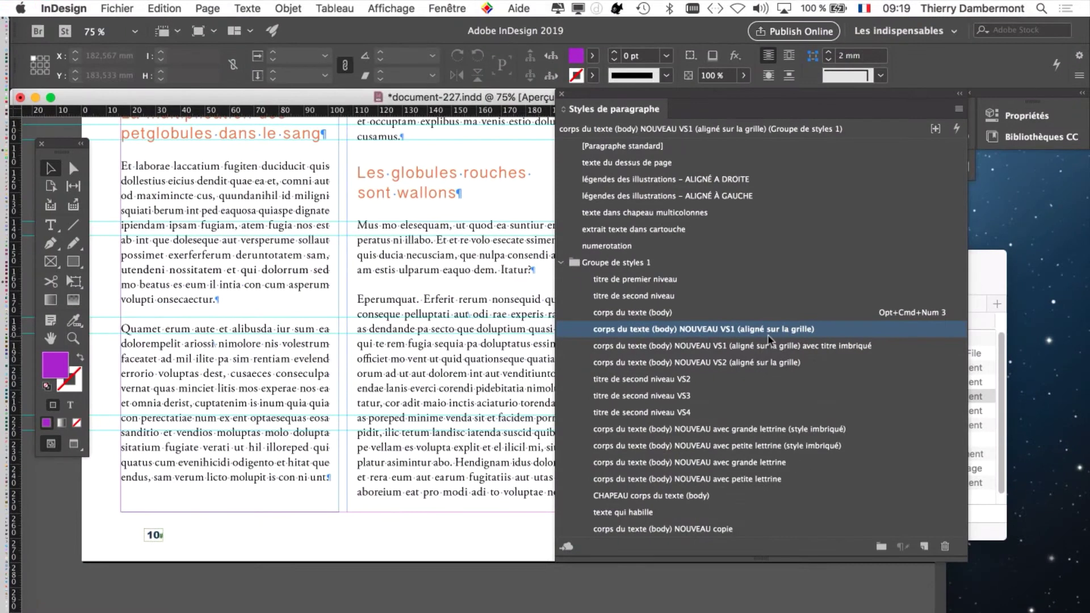
Step: Apply the NOUVEAU VS1 (aligné sur la grille) avec titre imbriqué style to the Eperumquat paragraph in the second column
left_click_drag(684, 100, 789, 151)
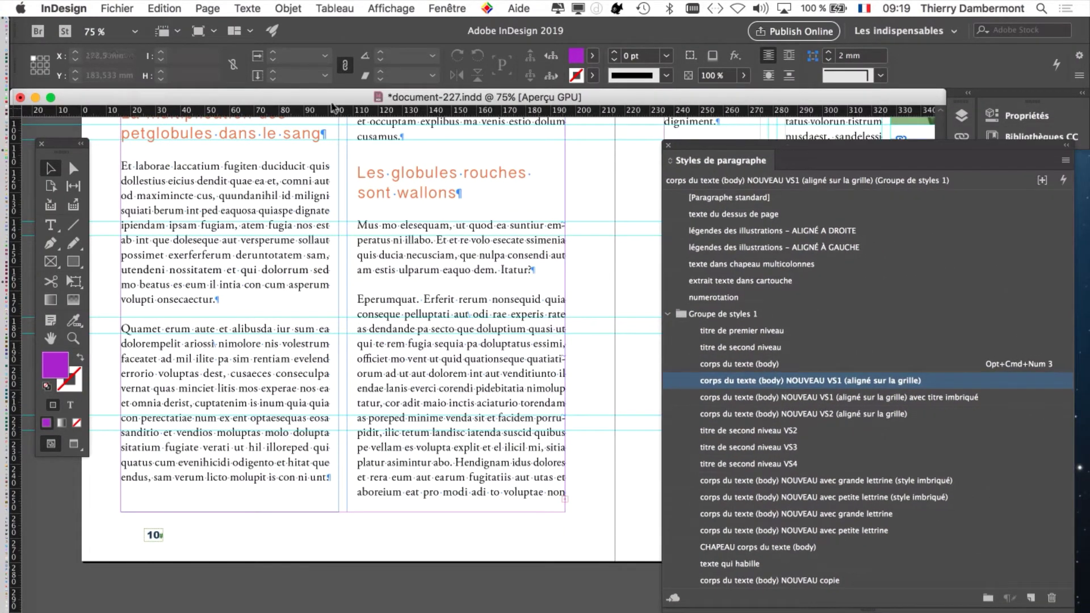
left_click(54, 230)
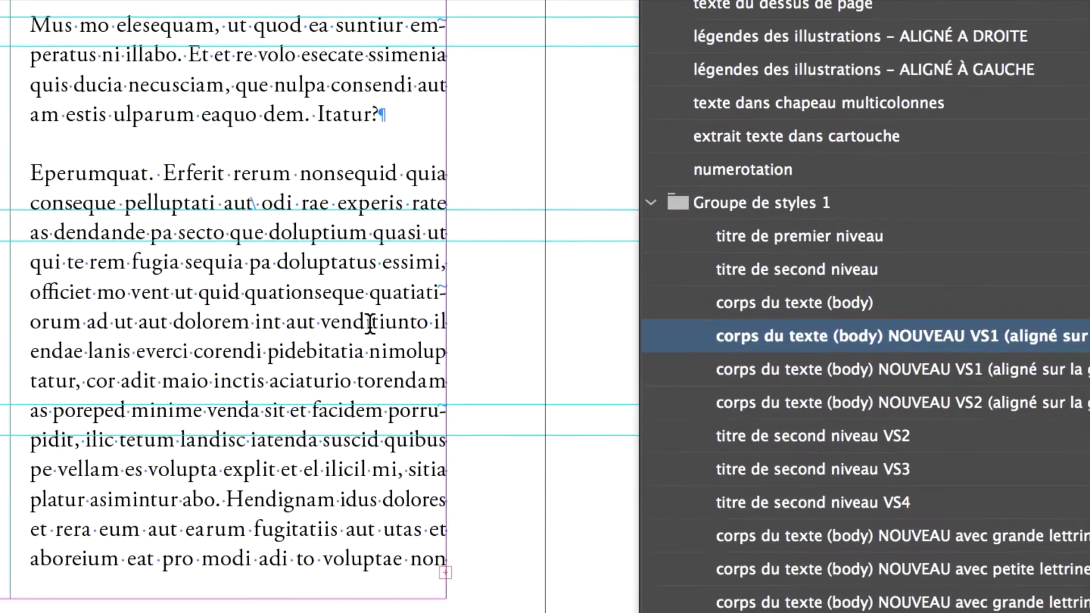
left_click(249, 282)
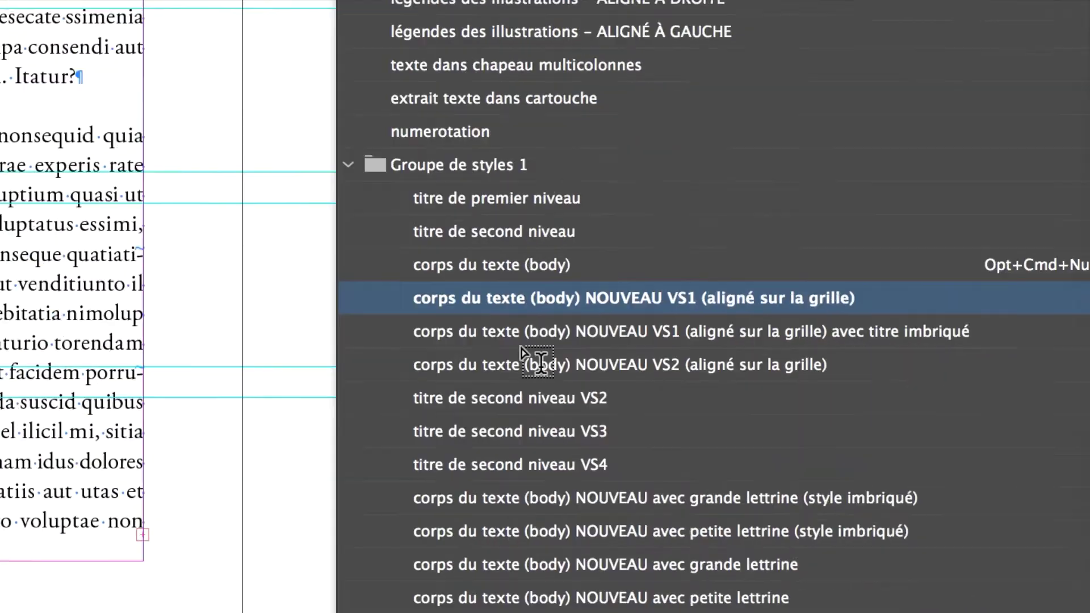
left_click(622, 340)
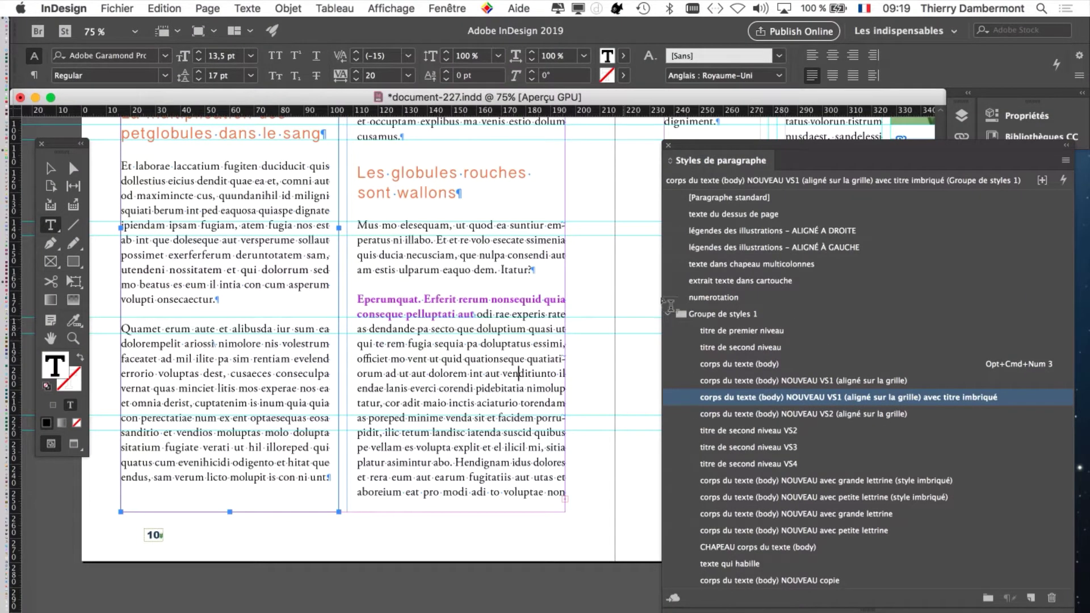
Step: Apply the avec titre imbriqué body style to the Quamet erum paragraph in the first column and move the styles panel off the text
left_click_drag(730, 146, 497, 142)
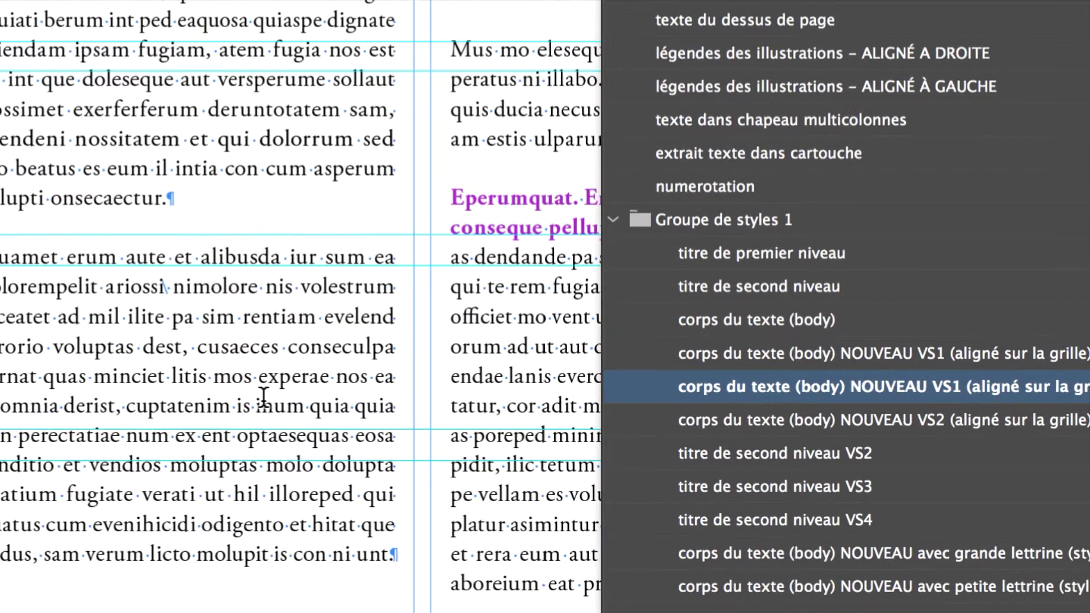
left_click(263, 395)
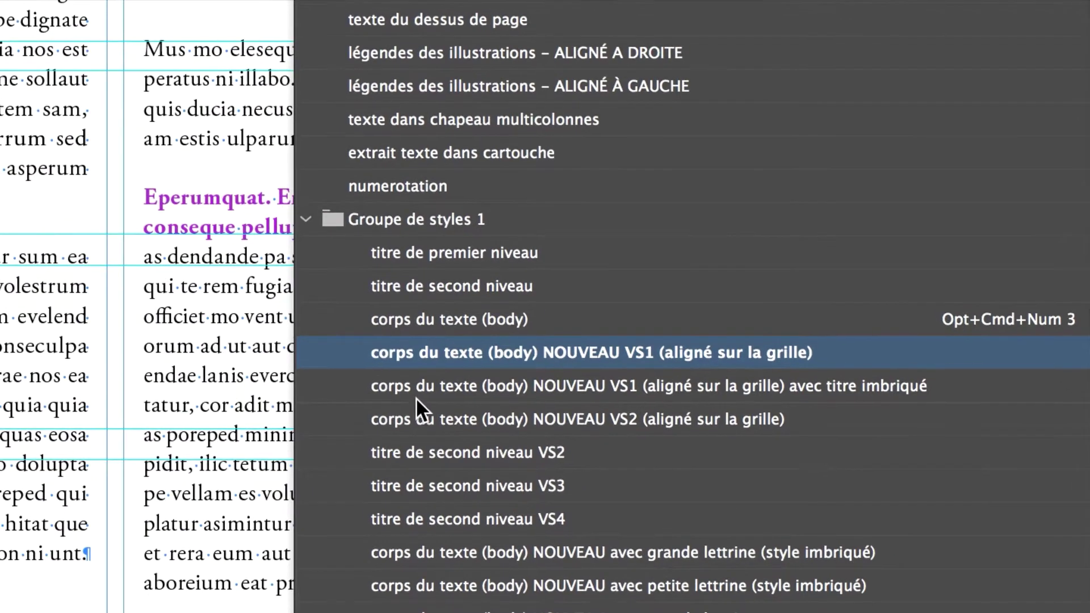
left_click(417, 394)
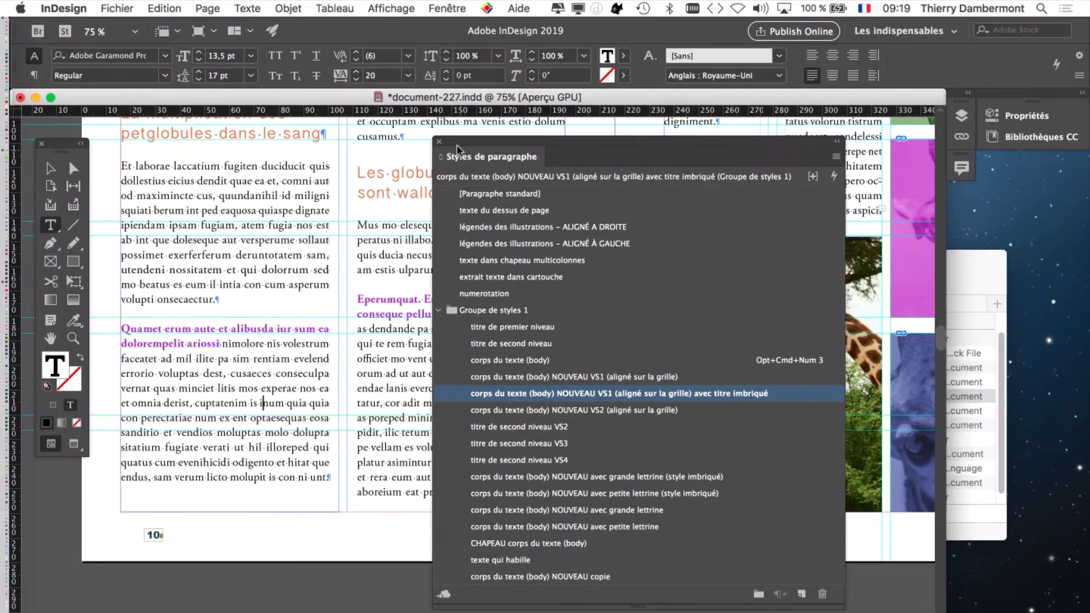
left_click_drag(459, 150, 827, 196)
Step: Save the document under the new name document-228.indd in Dossier document-225 and leave text editing with nothing selected
left_click(117, 8)
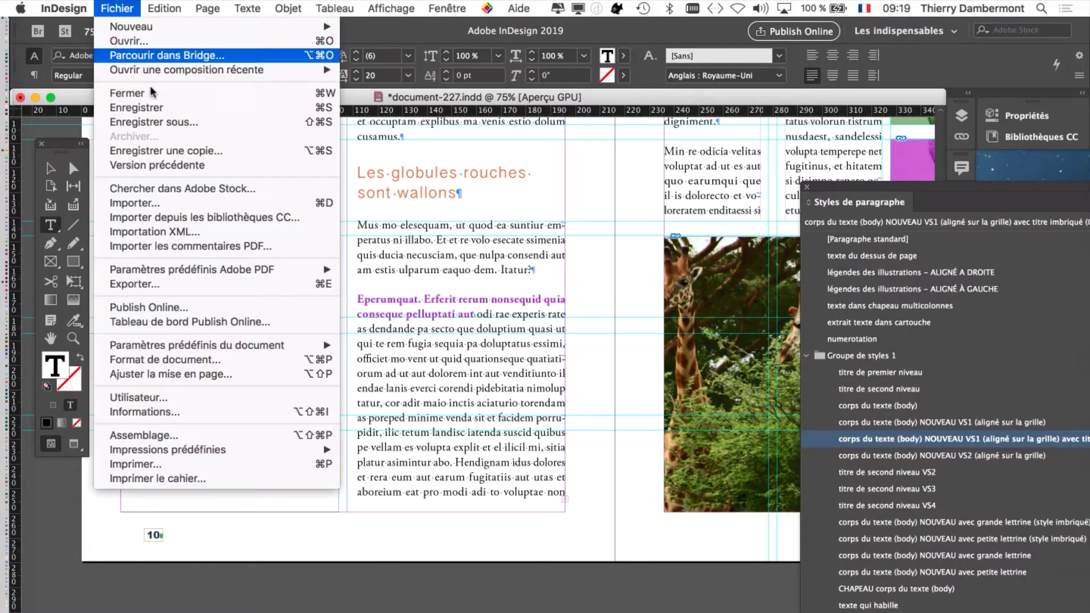
left_click(155, 121)
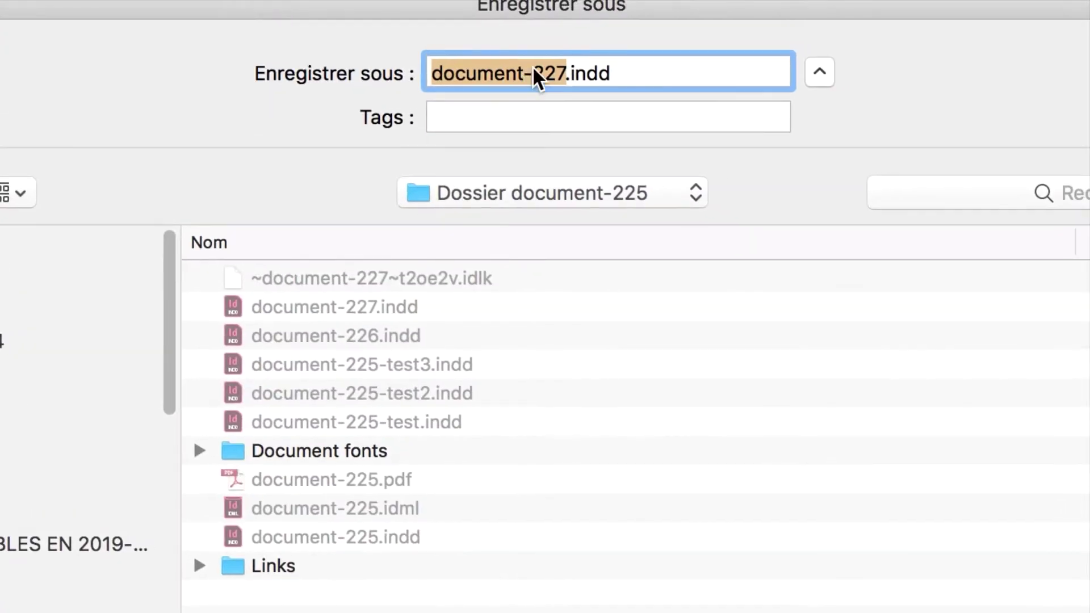
left_click(555, 74)
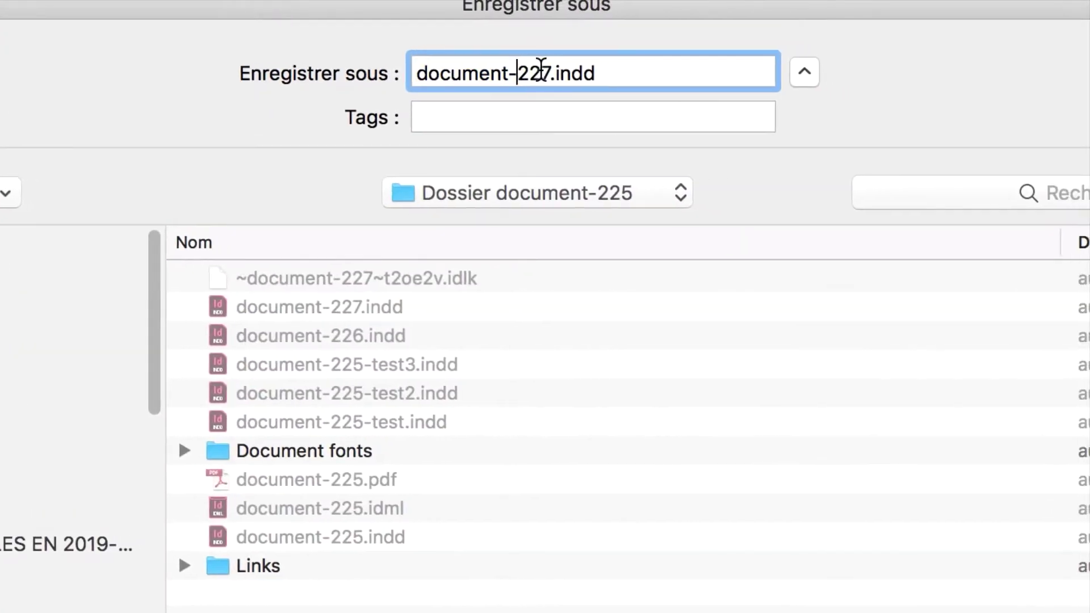
left_click_drag(555, 73, 566, 73)
type("8")
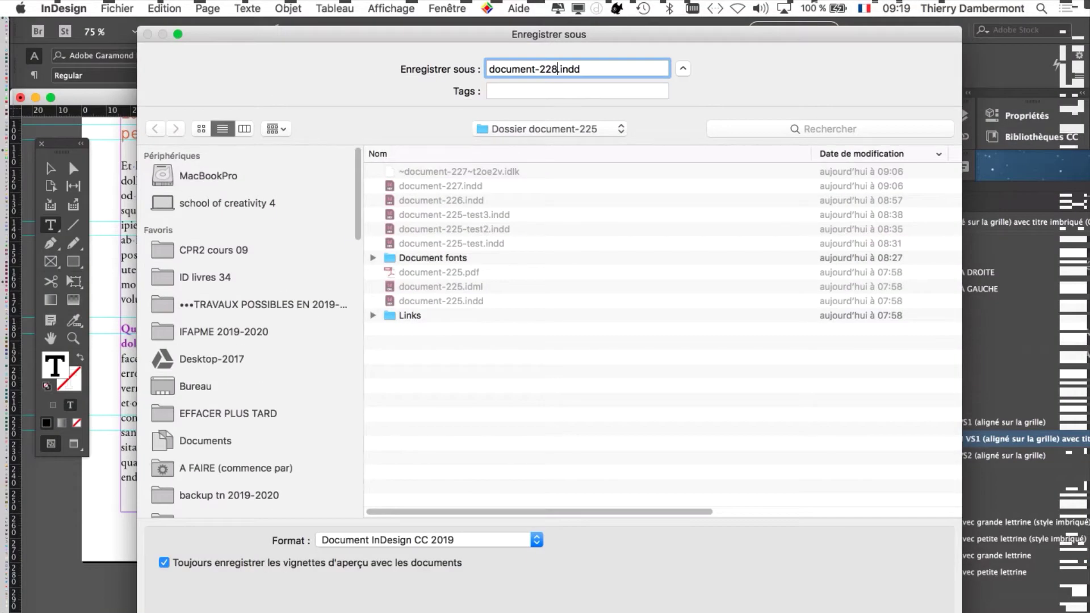
key("Return")
key("Escape")
left_click(343, 274)
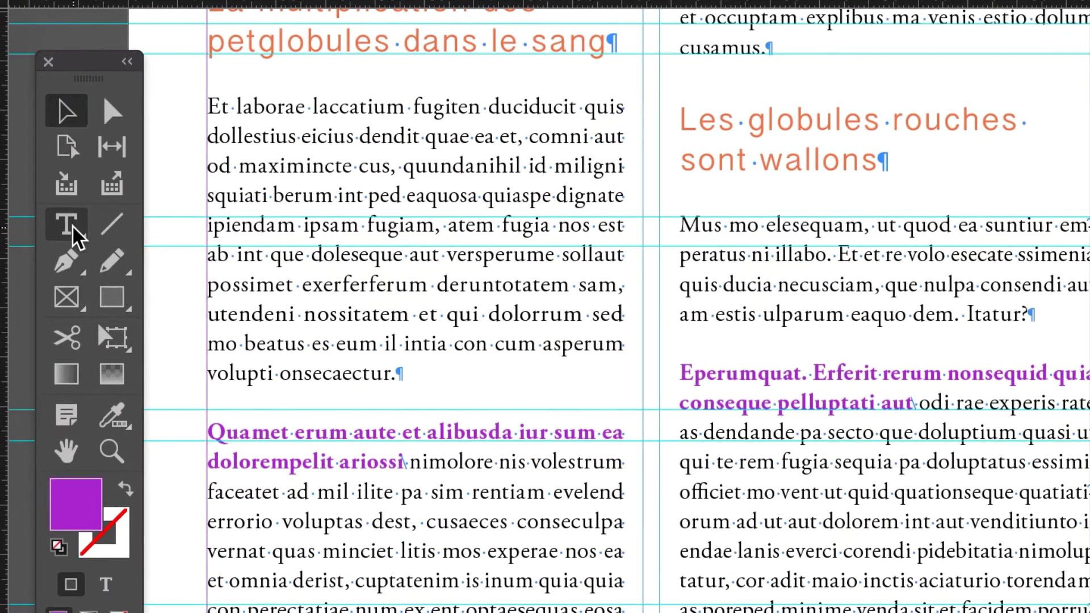
Step: Apply the NOUVEAU VS1 (aligné sur la grille) avec titre imbriqué style to the Et laborae paragraph in the first column
left_click(72, 225)
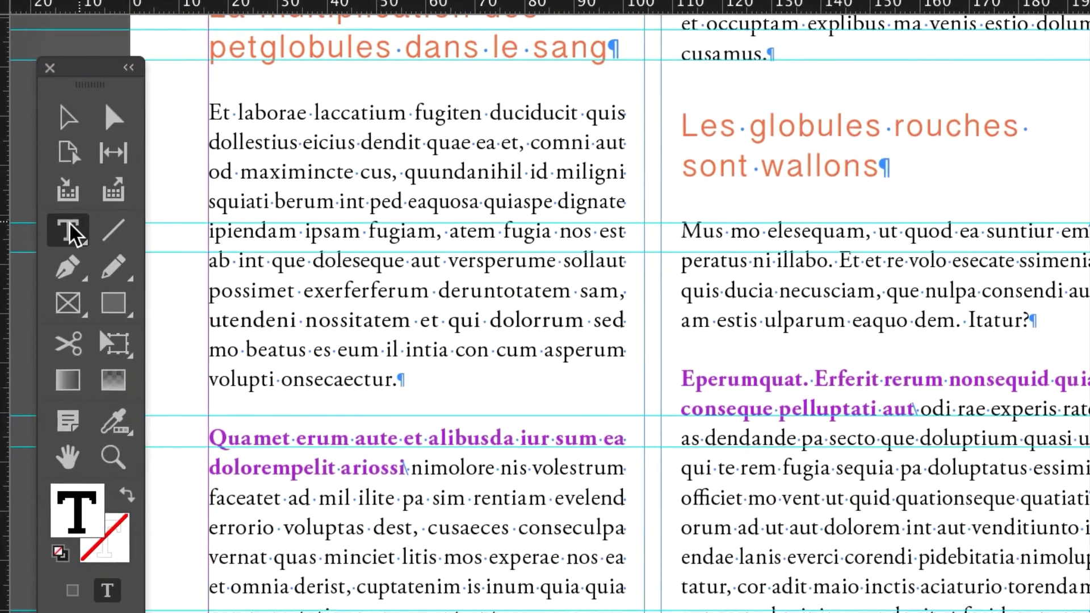
left_click(342, 231)
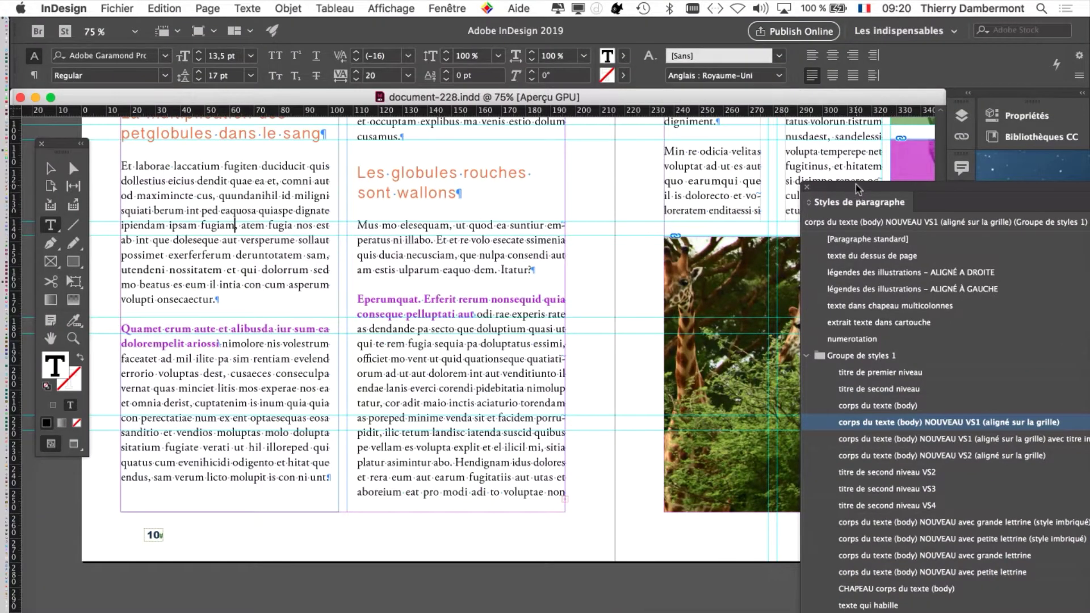
left_click_drag(857, 188, 639, 96)
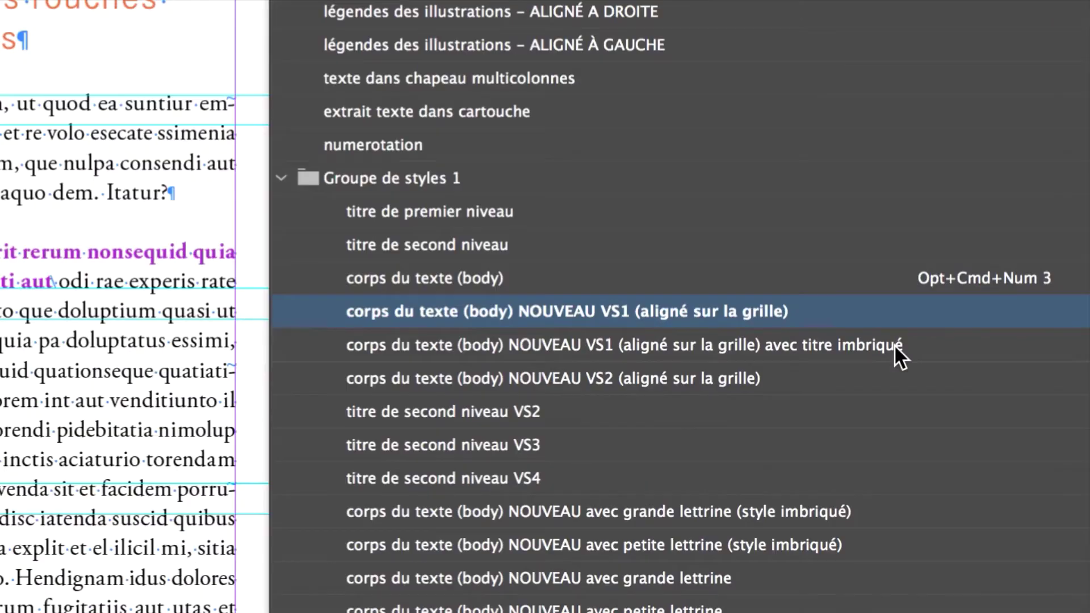
left_click(895, 347)
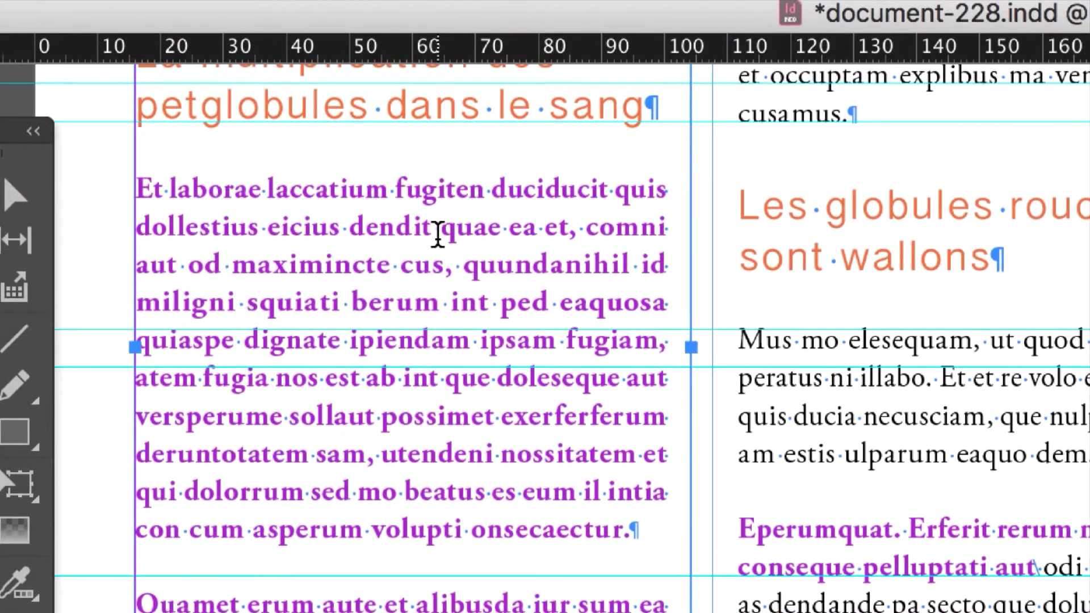
Step: Insert a Fin du style imbriqué ici character right after the word dendit in the Et laborae paragraph
left_click(436, 229)
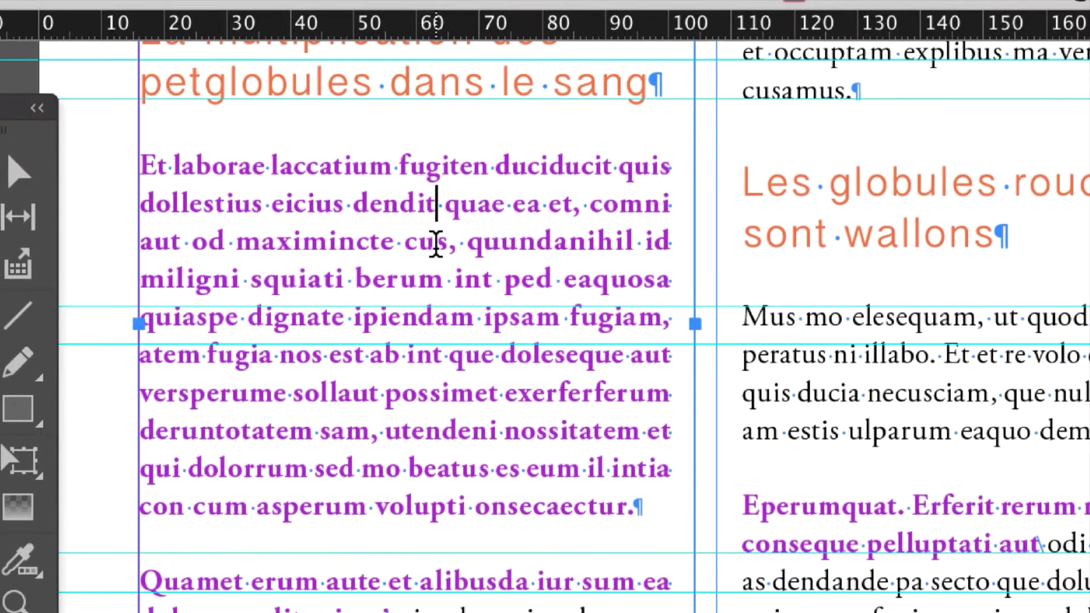
right_click(435, 246)
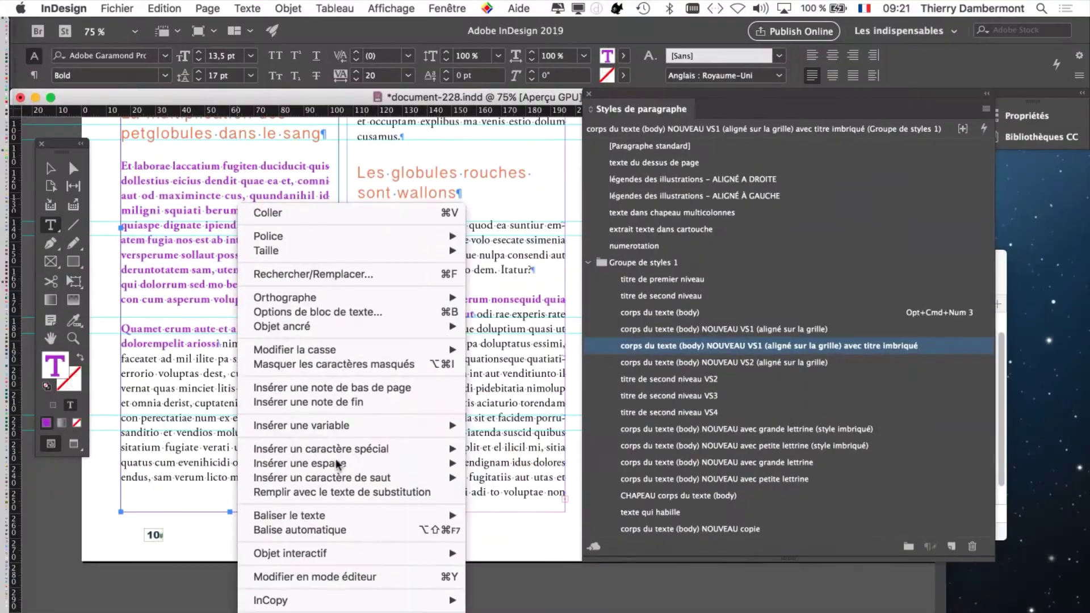
mouse_move(500, 413)
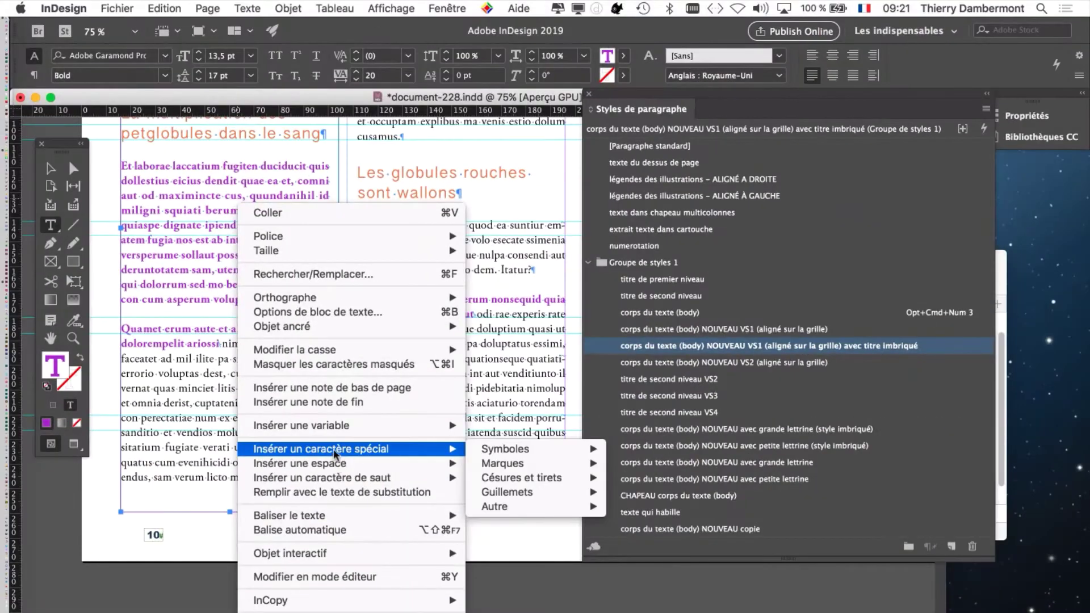
mouse_move(575, 508)
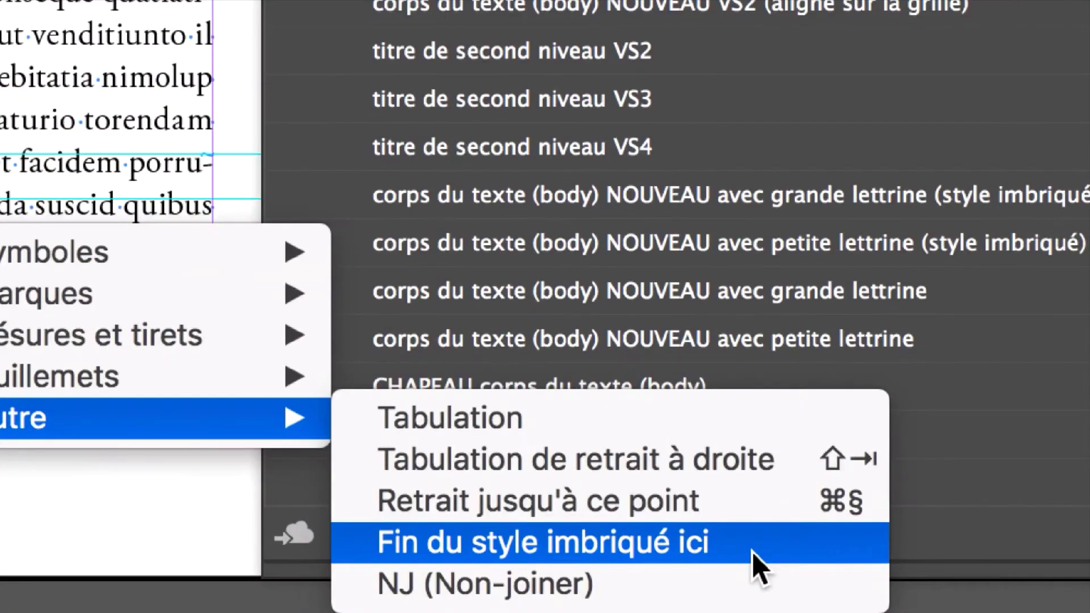
left_click(758, 568)
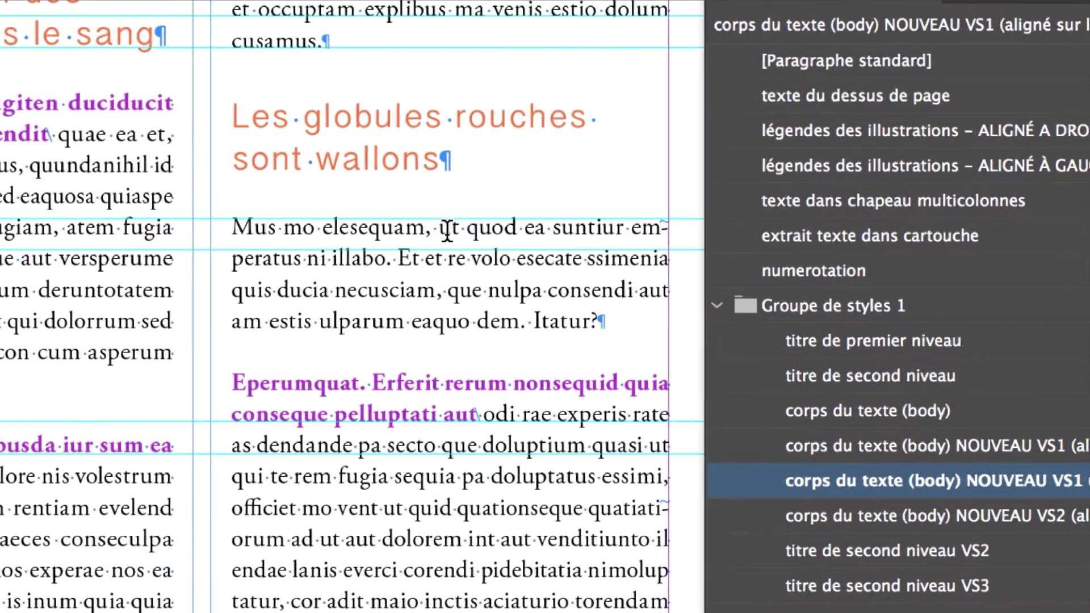
left_click(454, 230)
right_click(457, 234)
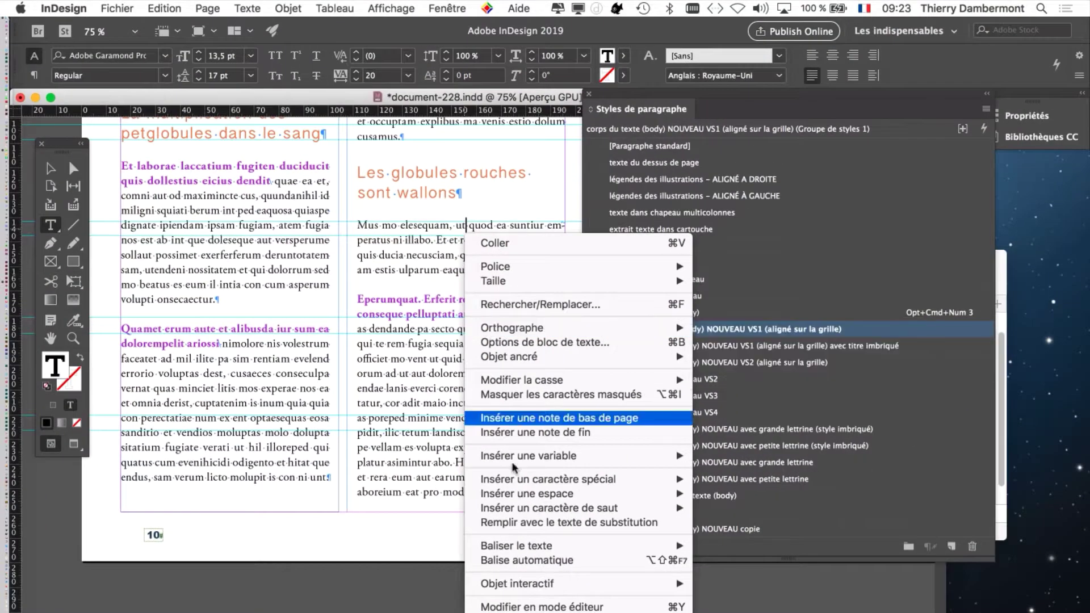
mouse_move(661, 482)
mouse_move(793, 537)
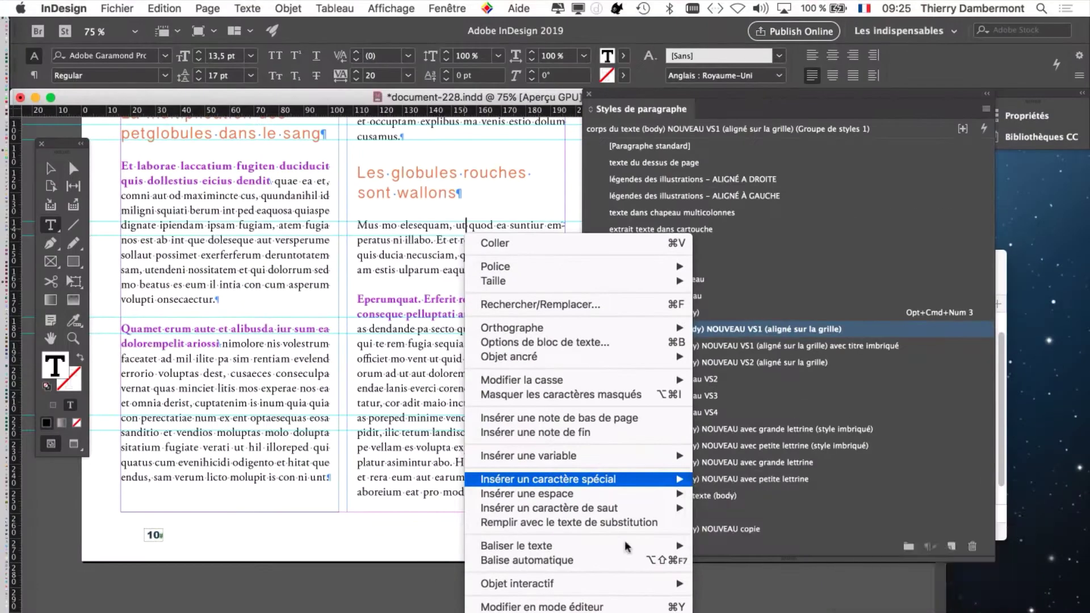
key("Escape")
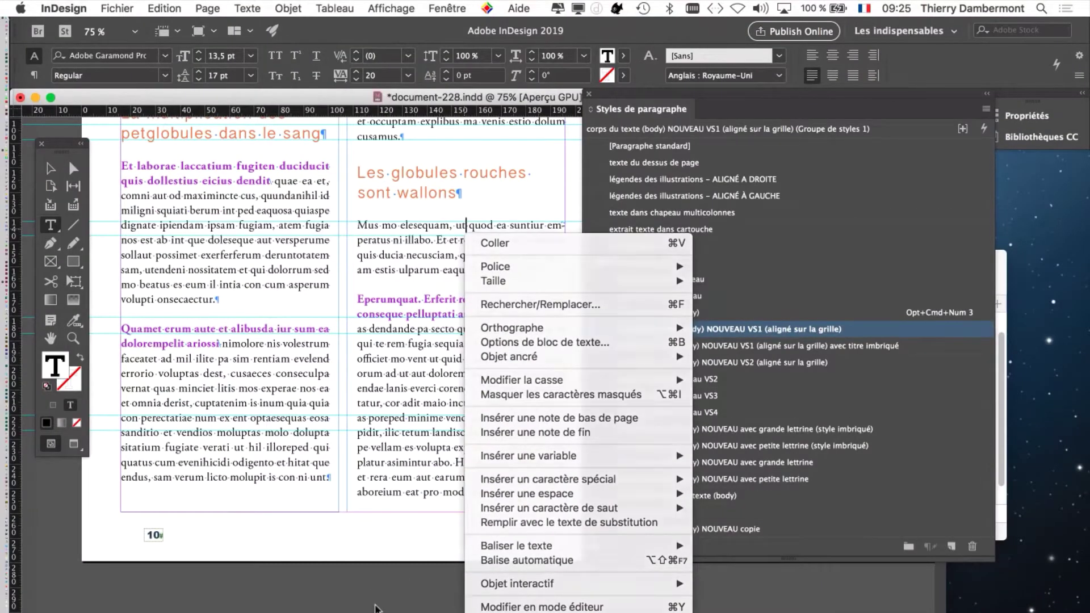
Step: Open the keyboard shortcut settings and review the predefined shortcut sets, keeping [Par défaut] selected
left_click(170, 9)
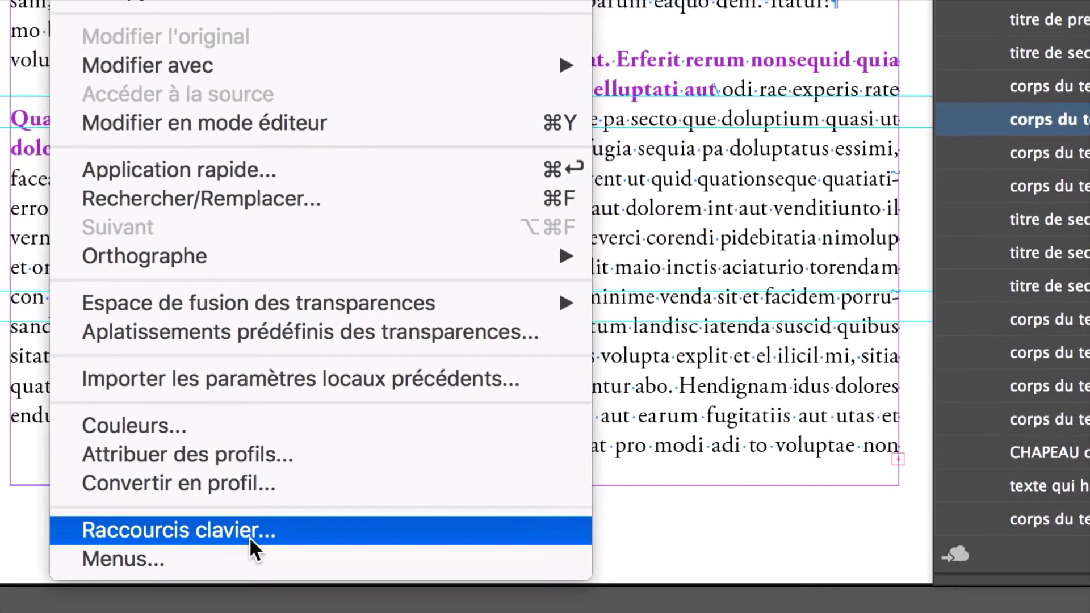
left_click(249, 537)
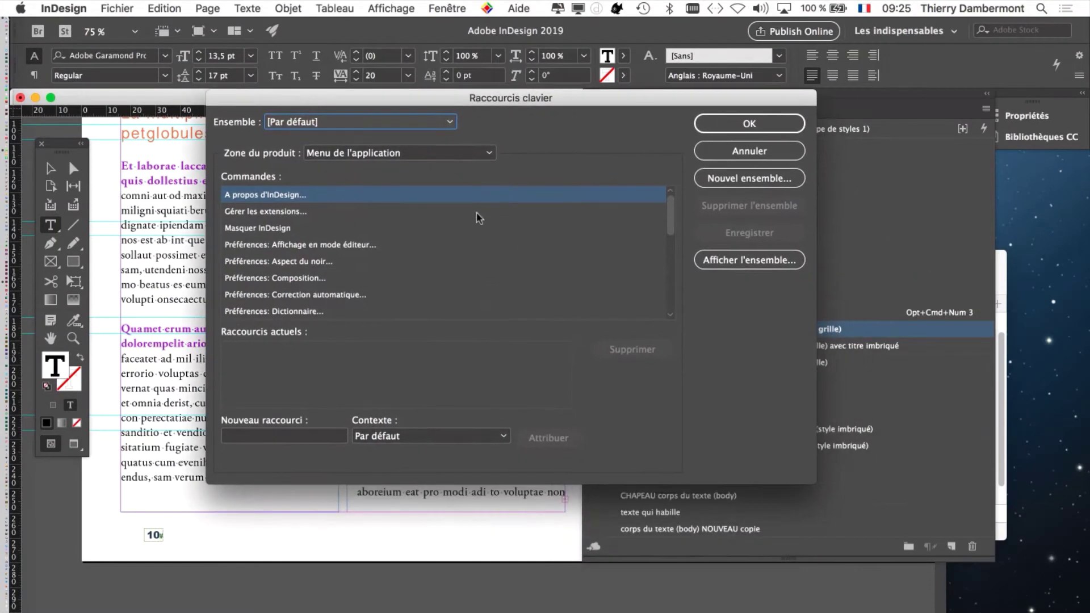
left_click(294, 125)
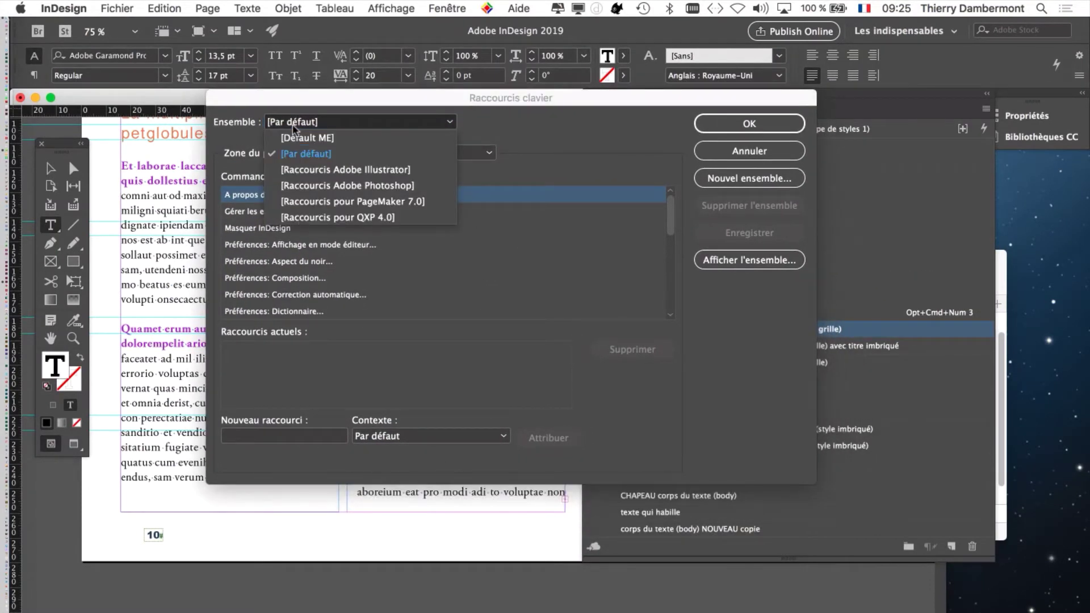
left_click(294, 126)
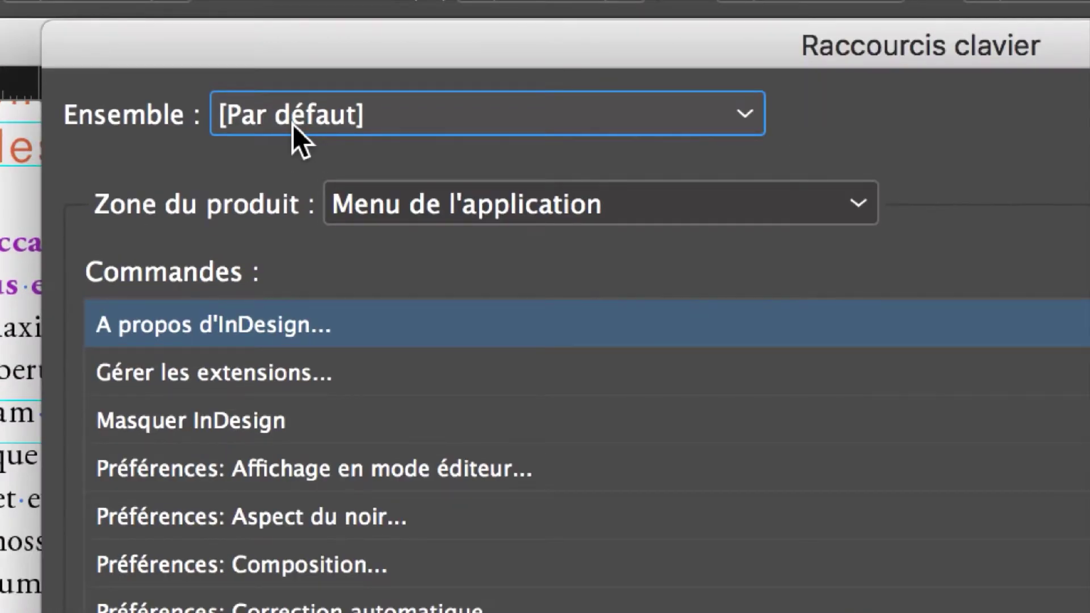
left_click(292, 124)
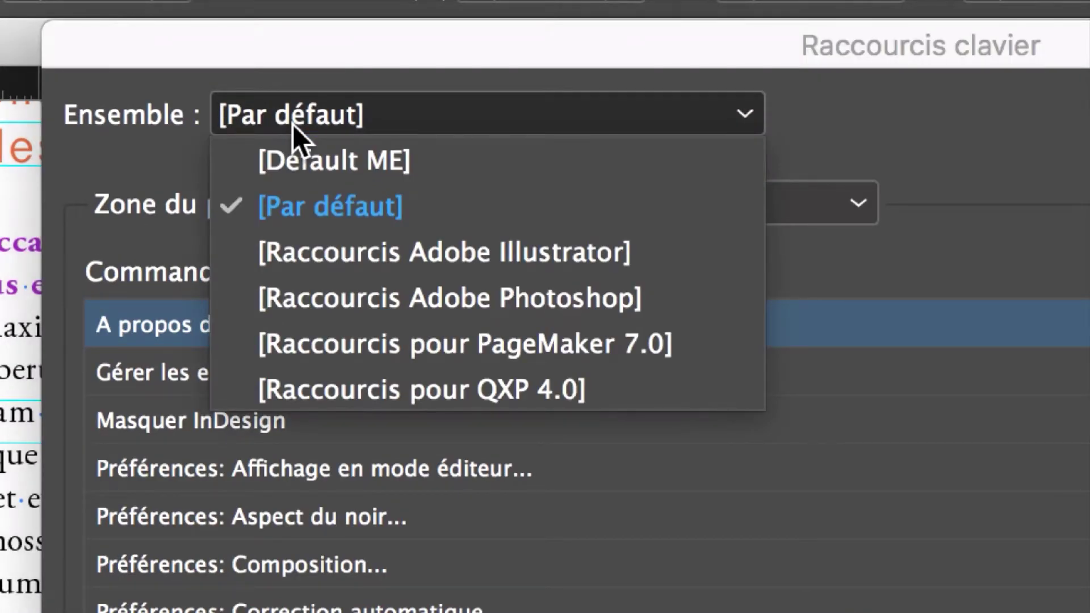
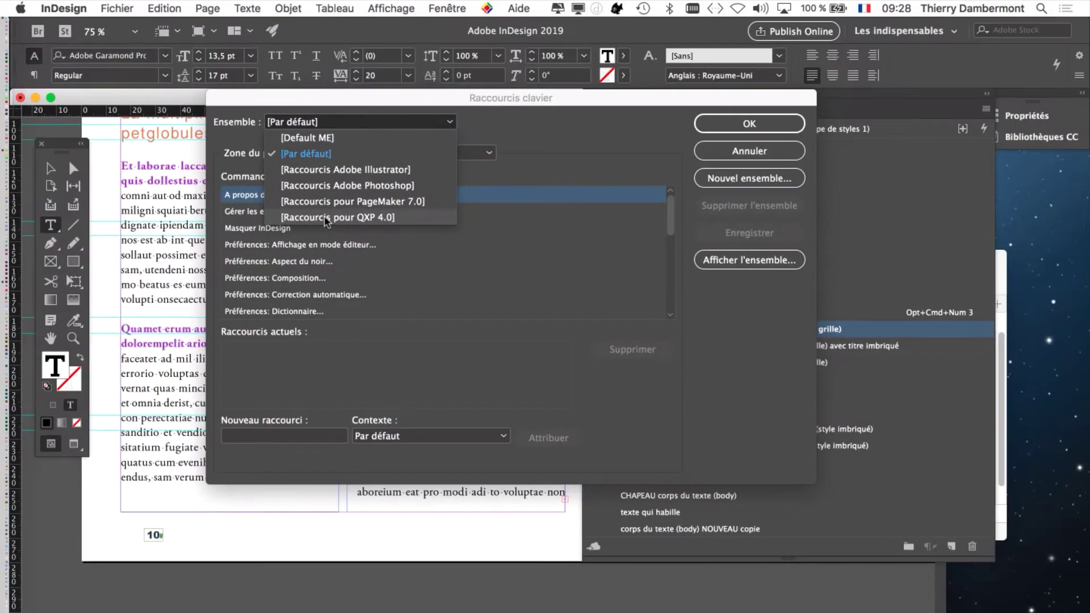
left_click(528, 130)
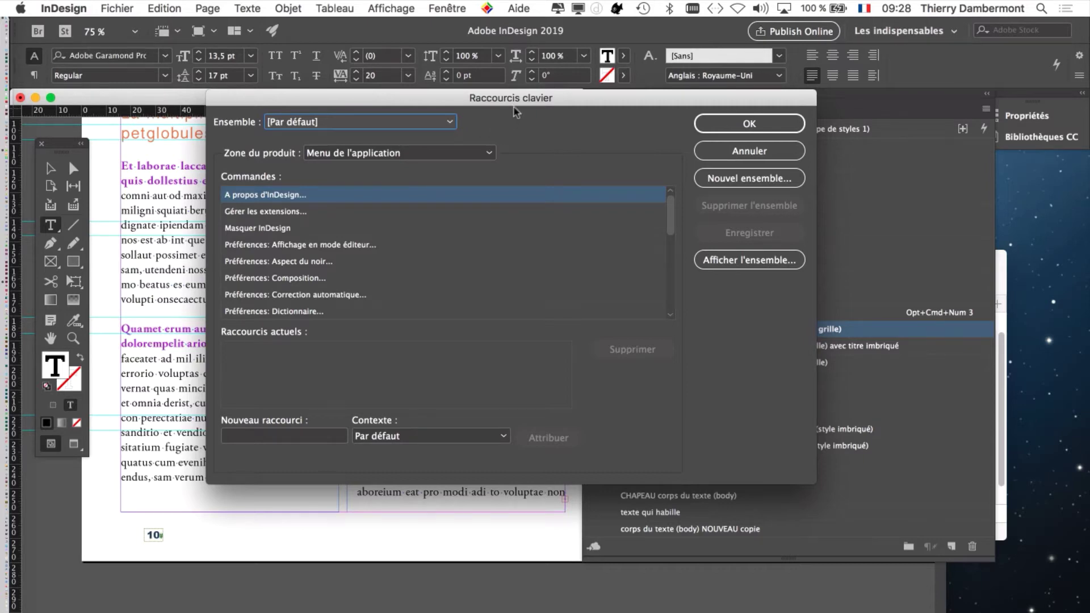
Step: Create a new shortcut set based on [Par défaut], named with the owner's first name followed by fev2020
left_click_drag(519, 103, 564, 42)
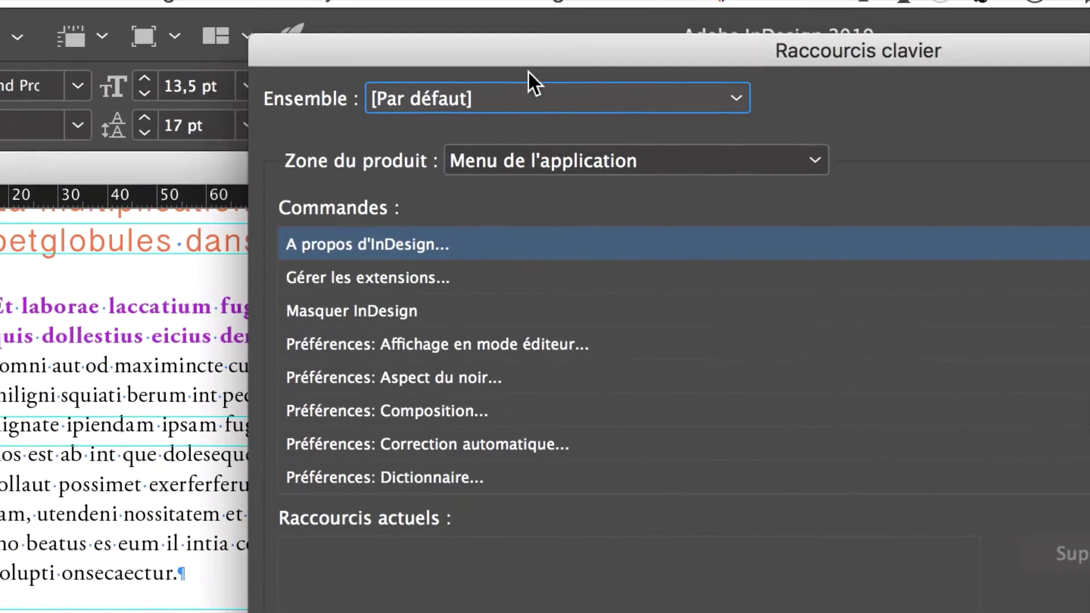
left_click(783, 119)
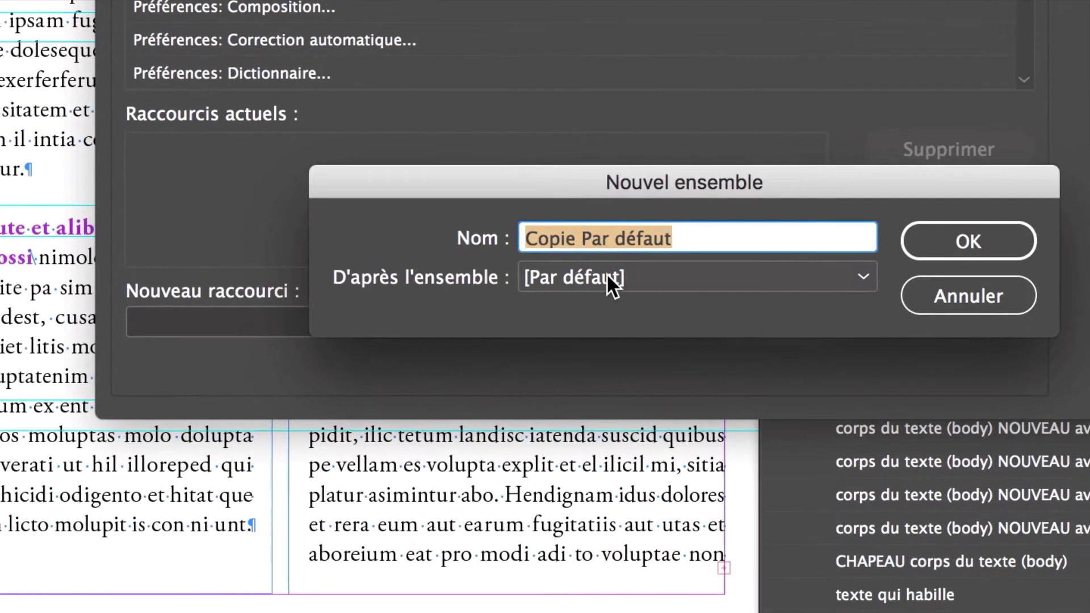
left_click(681, 240)
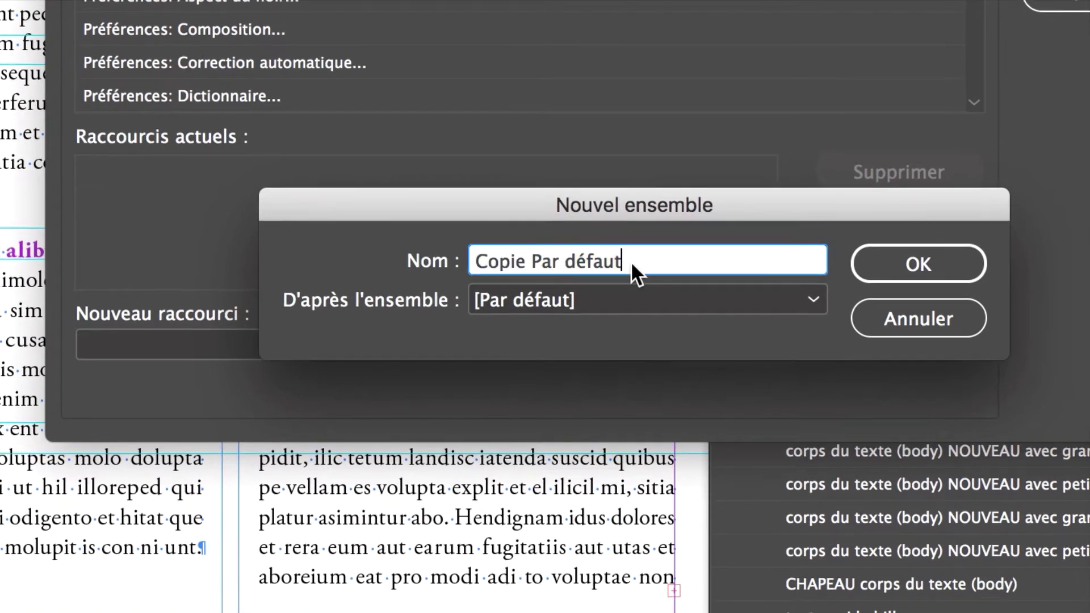
triple_click(631, 261)
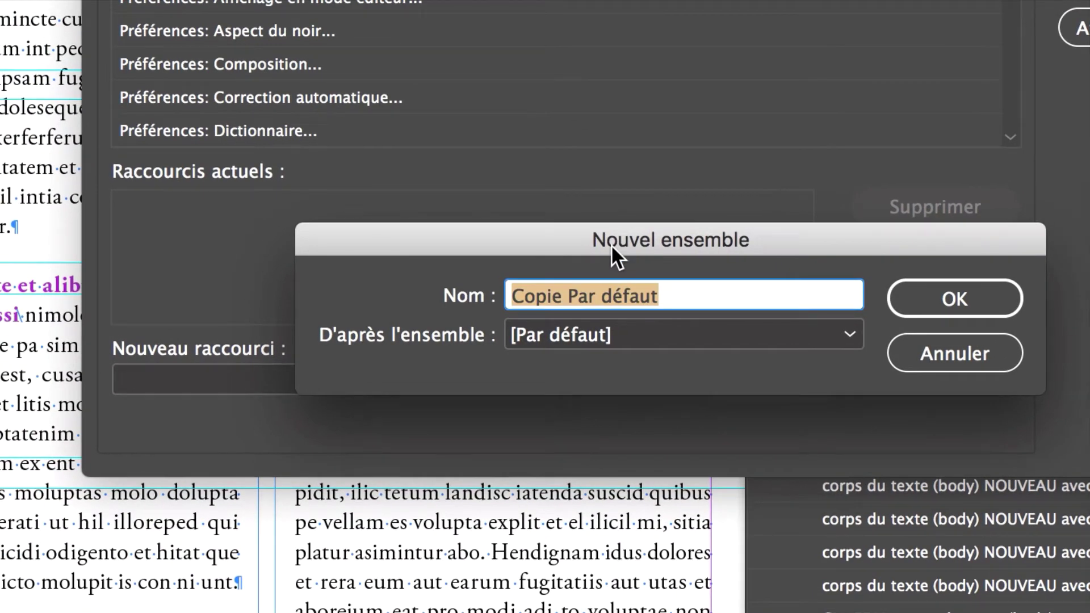
type("thierry")
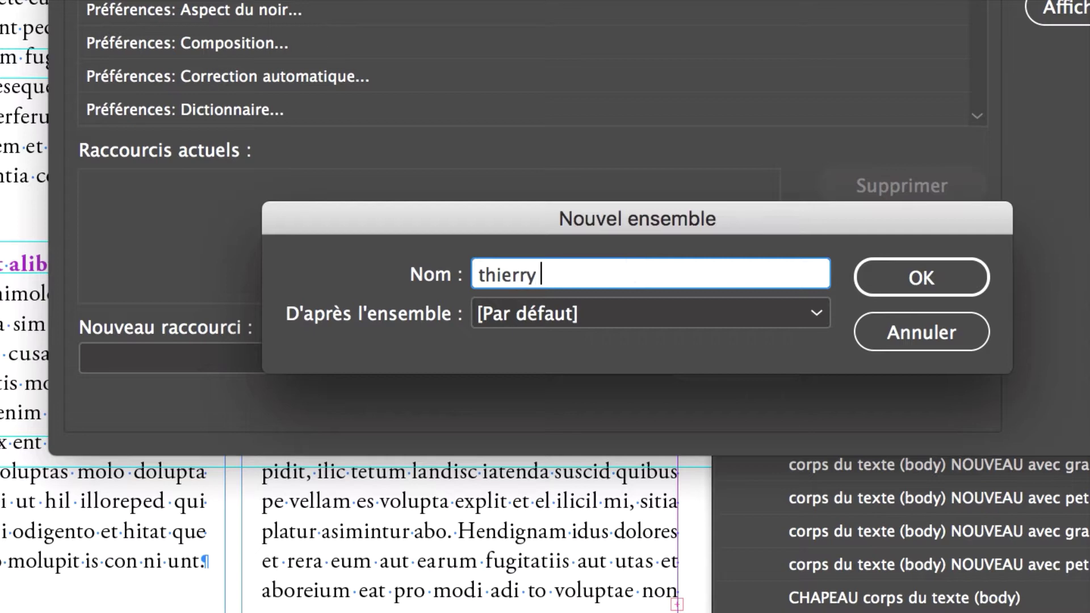
type("fev2020")
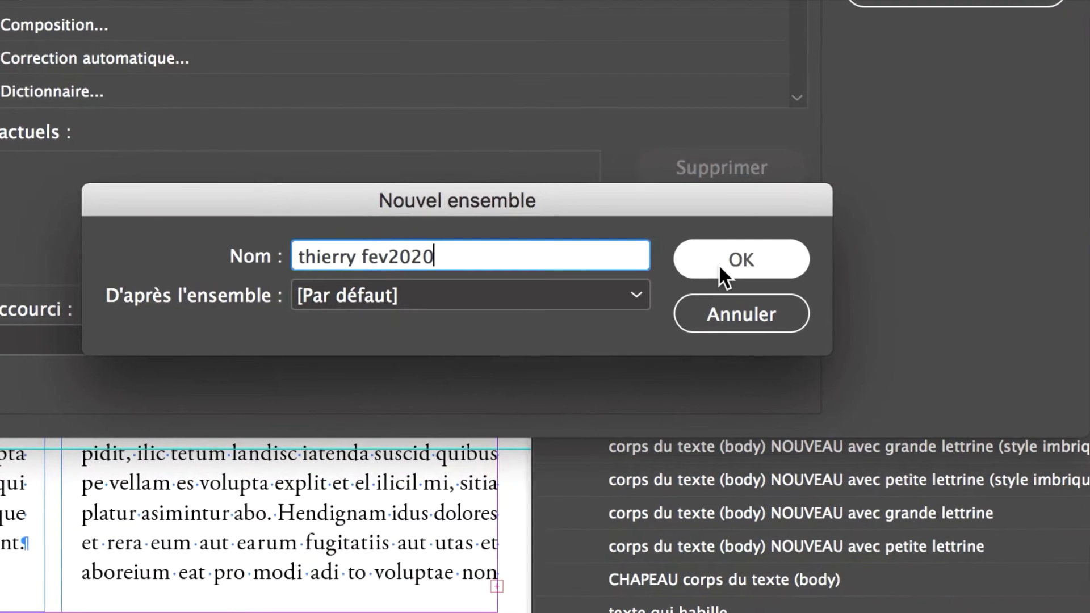
left_click(858, 279)
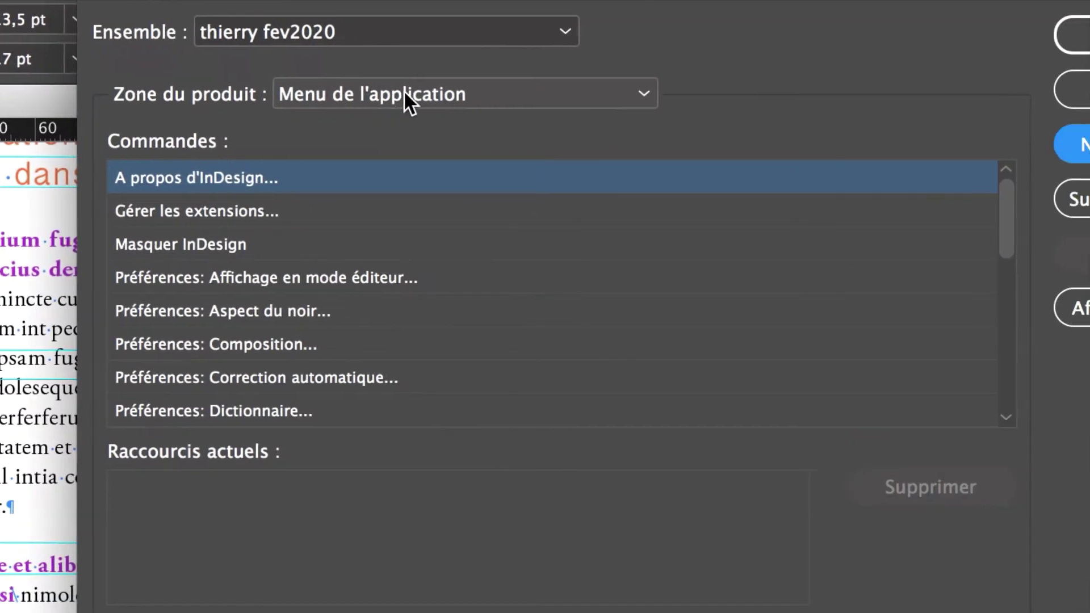
Step: Set the shortcut product area to Menu Texte and locate the Fin du style imbriqué ici command
left_click(407, 96)
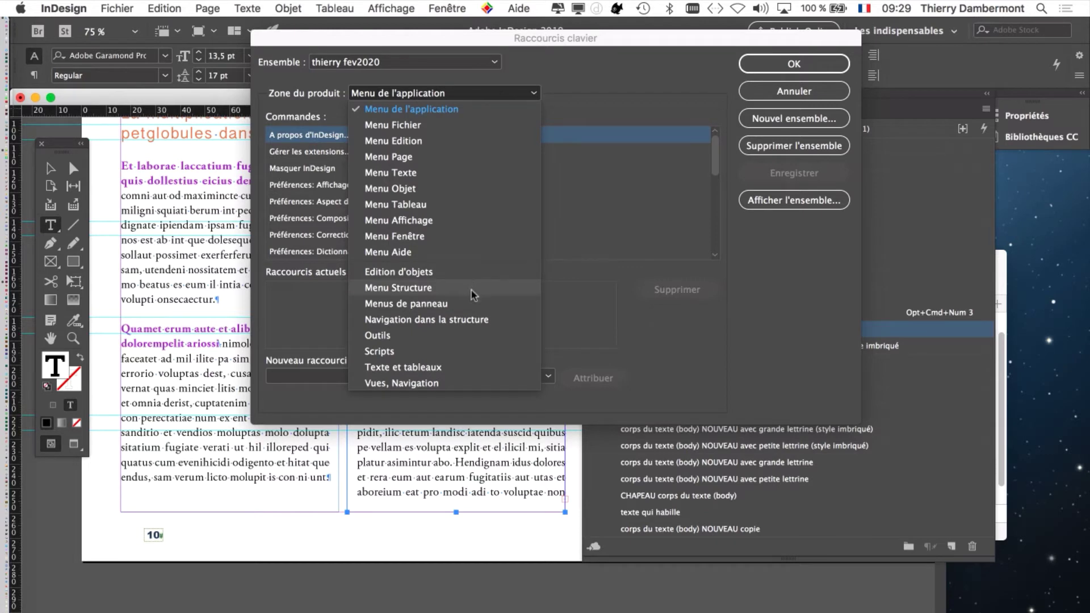
left_click(447, 177)
scroll(448, 180, "down", 2)
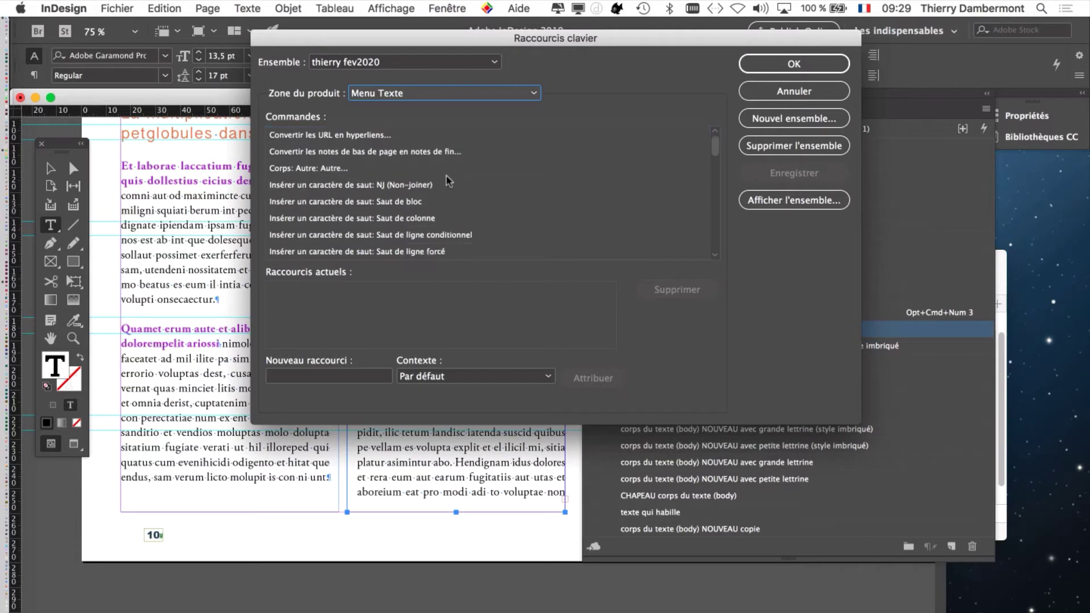
scroll(449, 180, "down", 5)
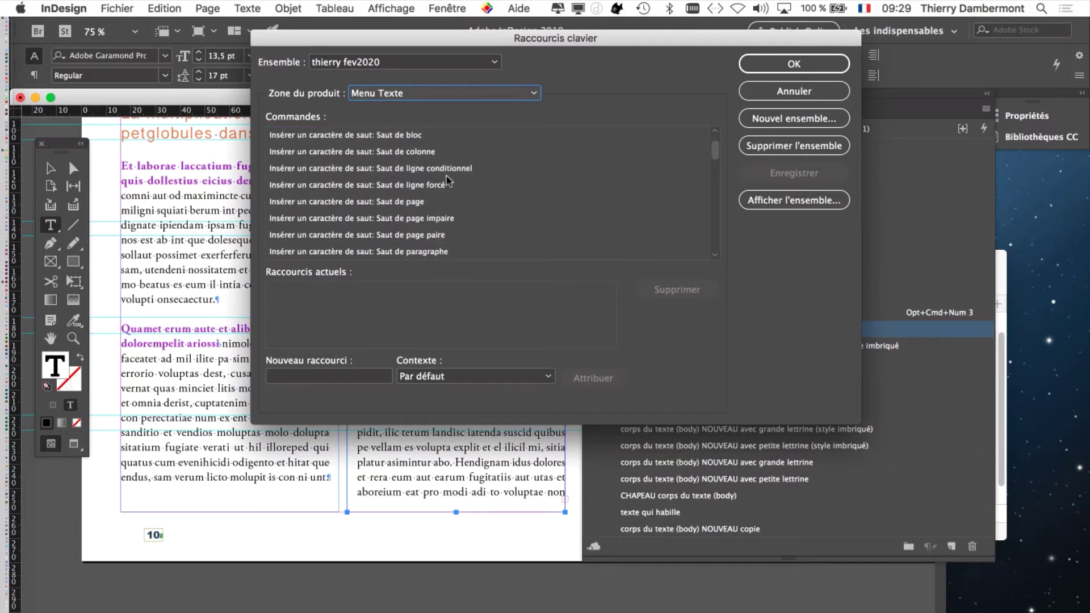
scroll(432, 159, "up", 5)
scroll(400, 199, "down", 2)
scroll(400, 199, "down", 6)
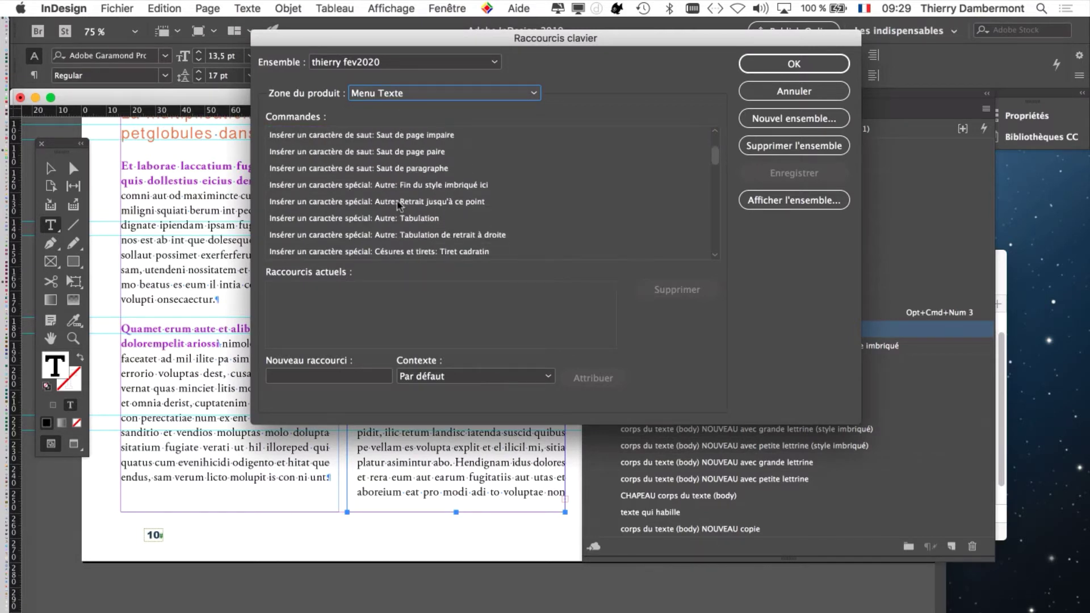
Step: Examine the Menu Texte commands for breaks, special characters, symbols and spaces, and check the current shortcut of Retrait jusqu'à ce point
scroll(401, 198, "up", 12)
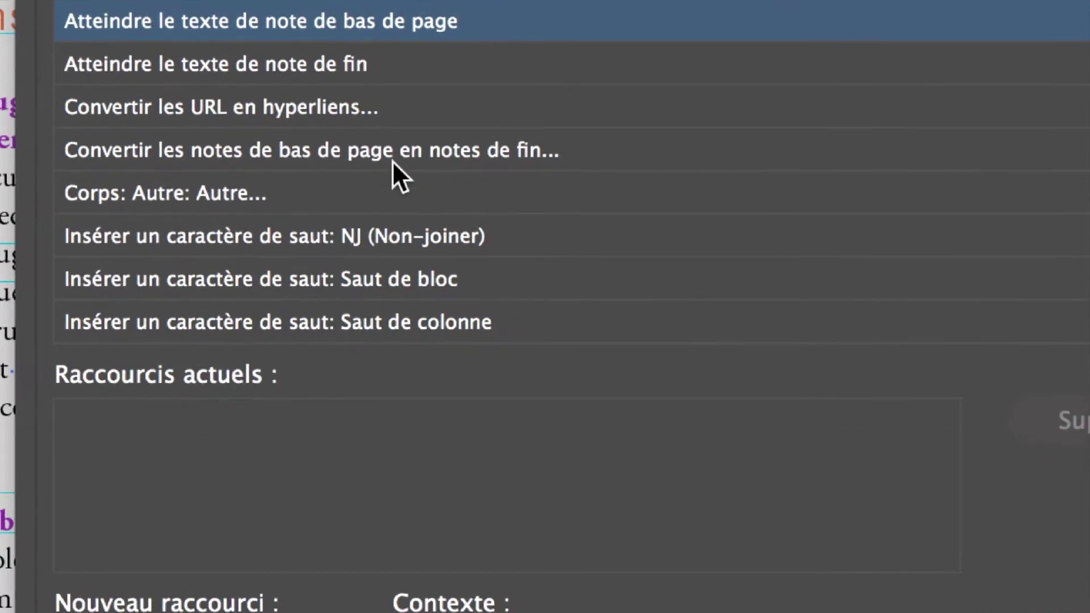
scroll(418, 359, "down", 3)
scroll(392, 165, "down", 10)
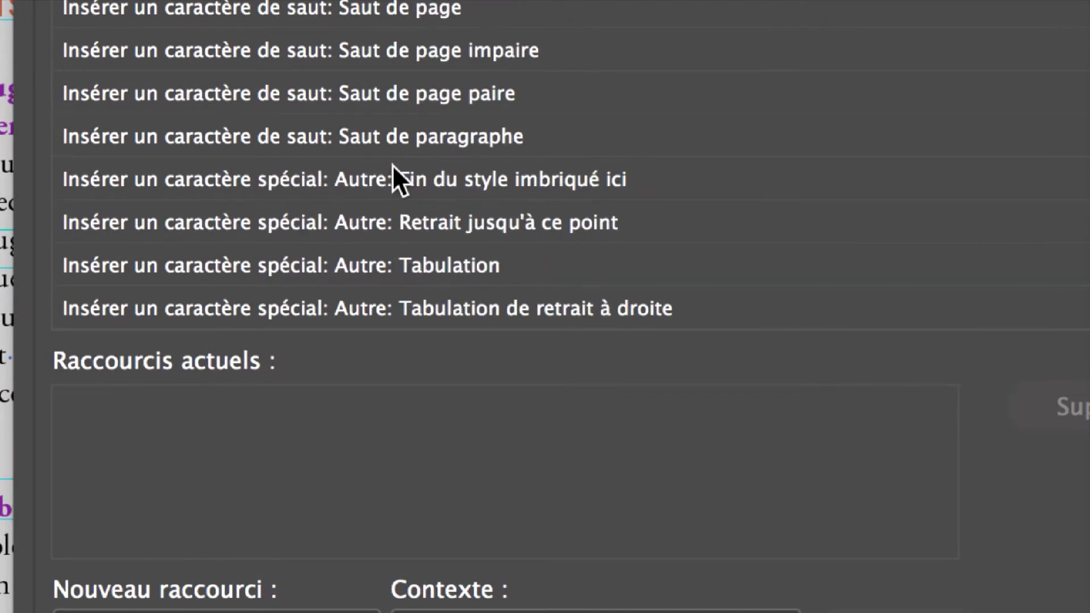
scroll(393, 165, "down", 4)
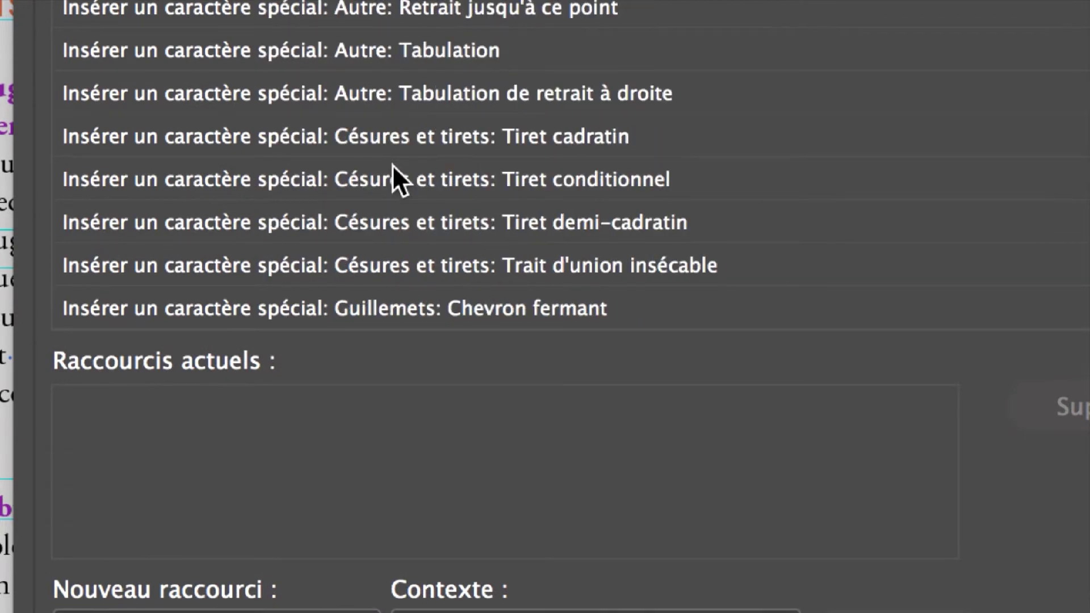
scroll(393, 164, "down", 13)
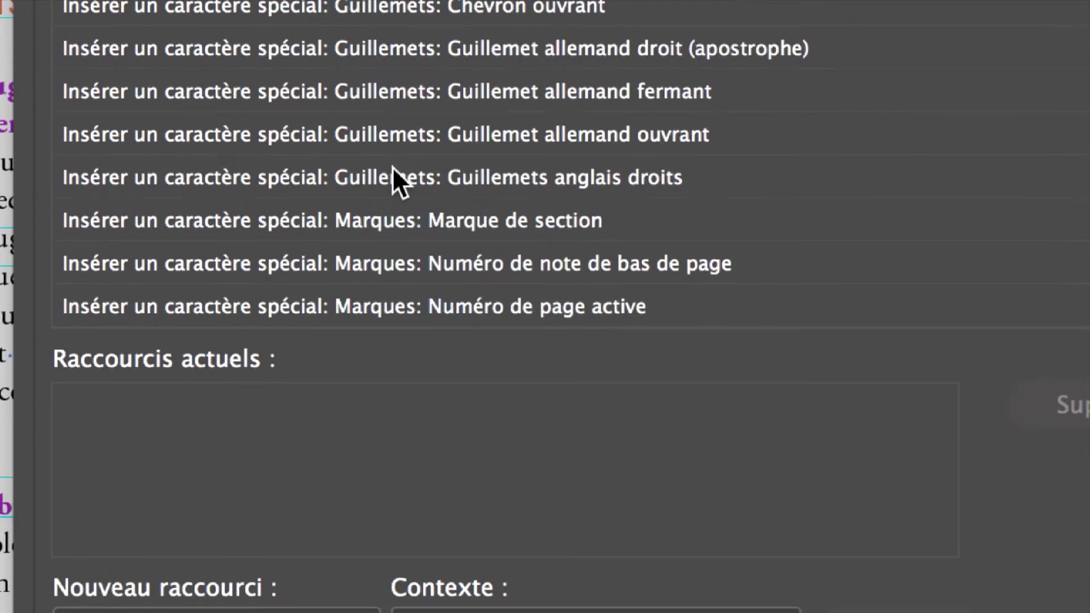
scroll(393, 166, "down", 4)
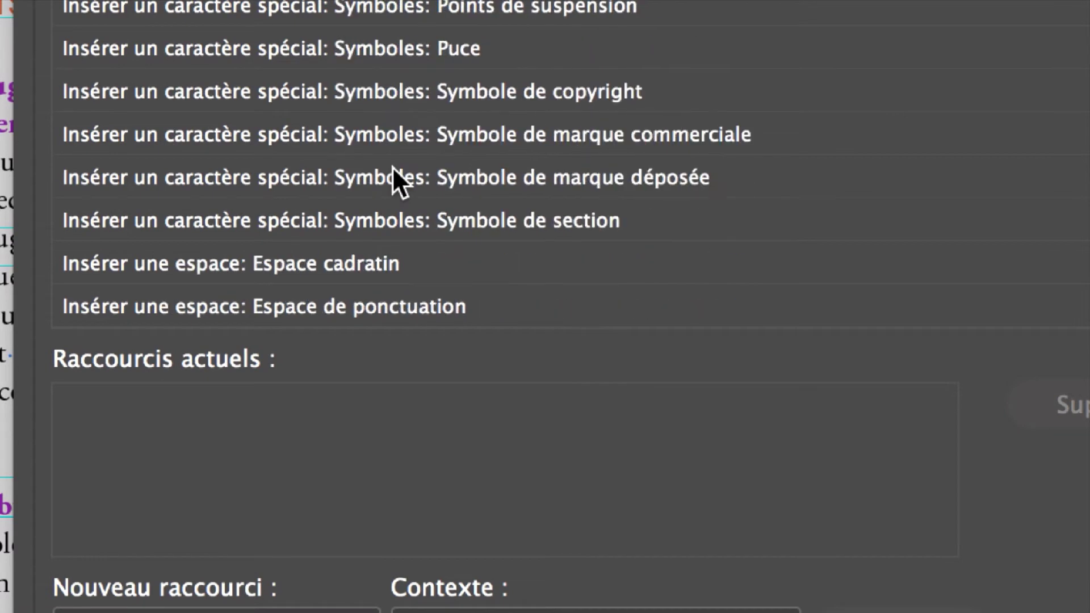
scroll(393, 166, "up", 4)
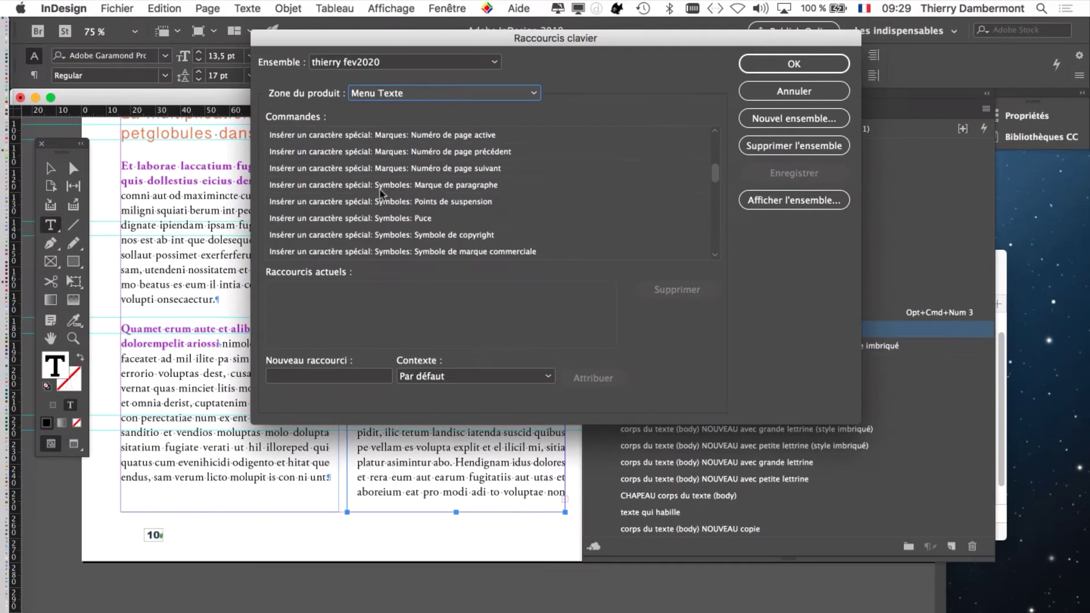
scroll(330, 174, "down", 4)
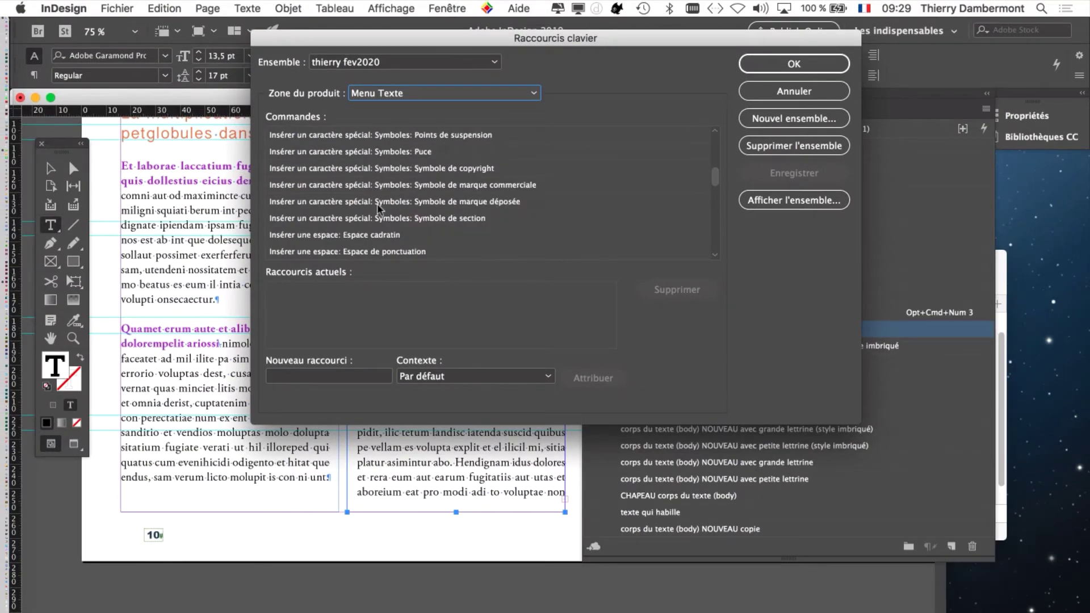
scroll(380, 210, "down", 1)
scroll(452, 223, "up", 2)
scroll(453, 223, "up", 7)
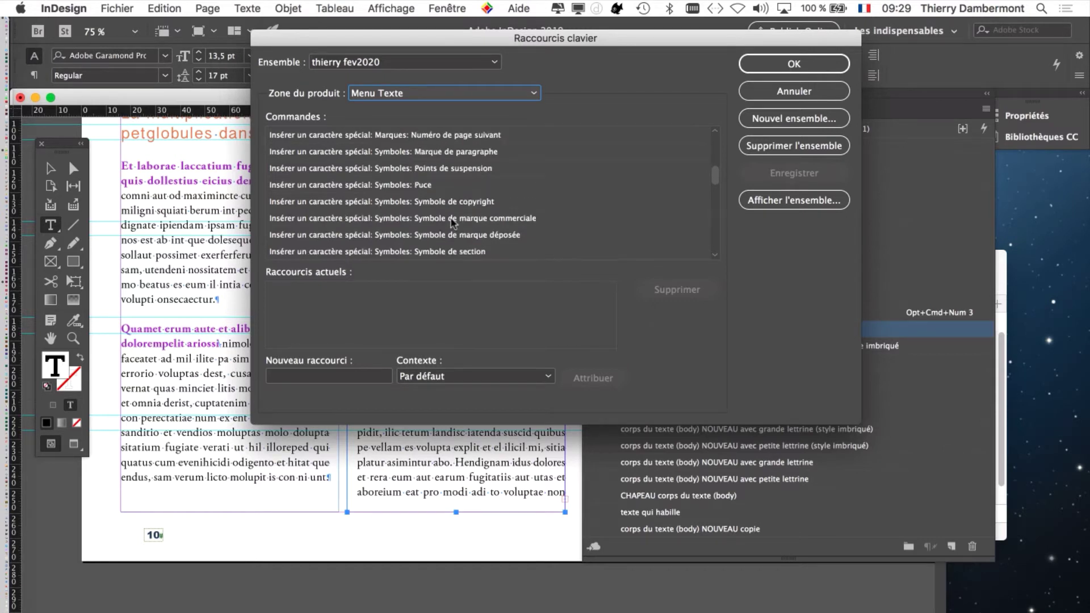
scroll(453, 222, "up", 2)
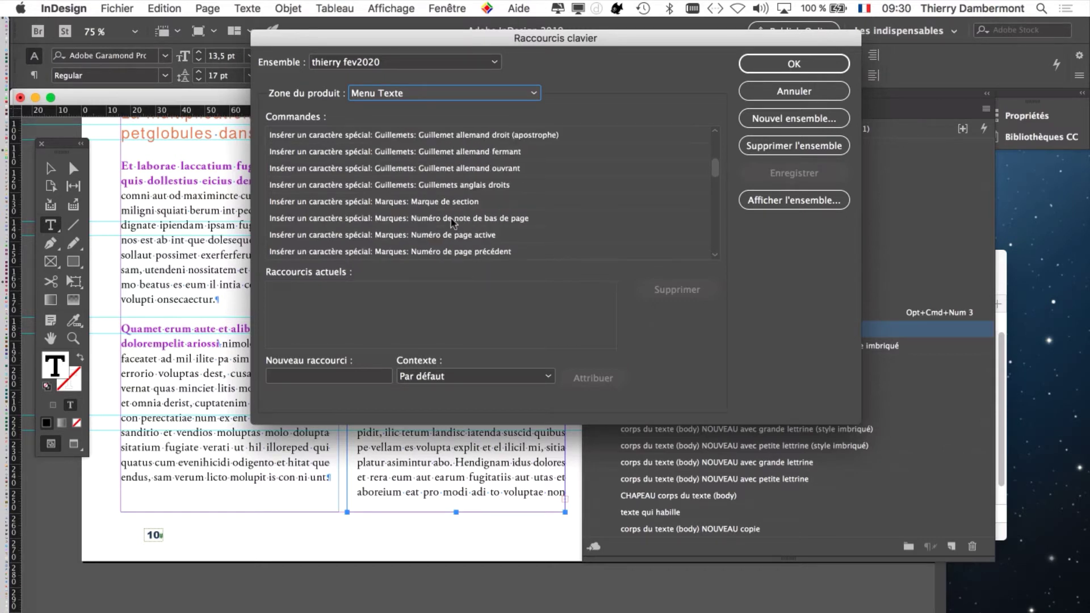
scroll(453, 222, "down", 3)
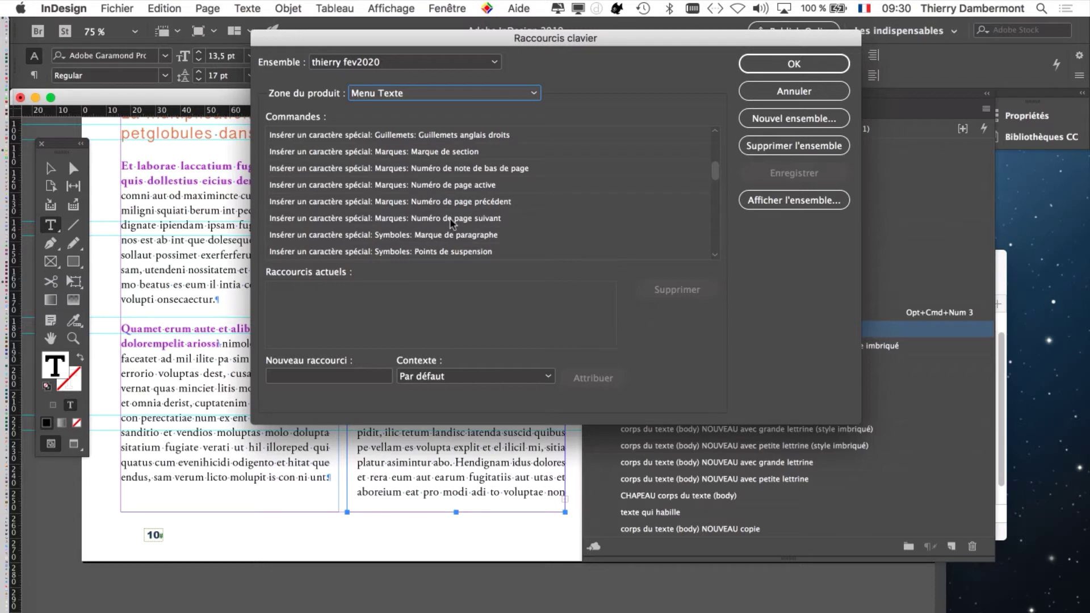
scroll(452, 222, "down", 1)
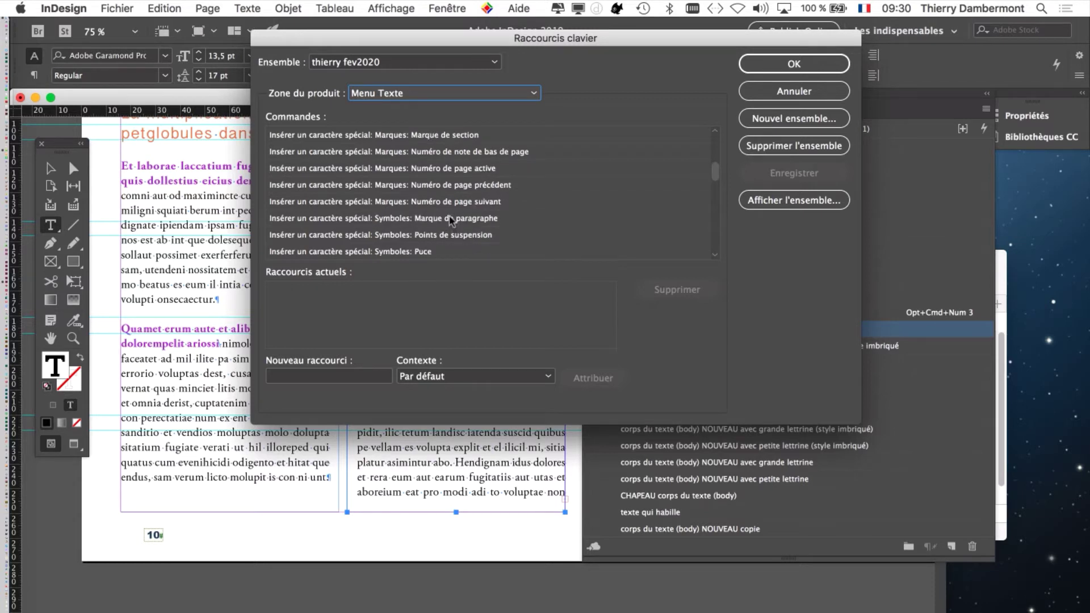
scroll(451, 221, "down", 1)
scroll(451, 221, "down", 6)
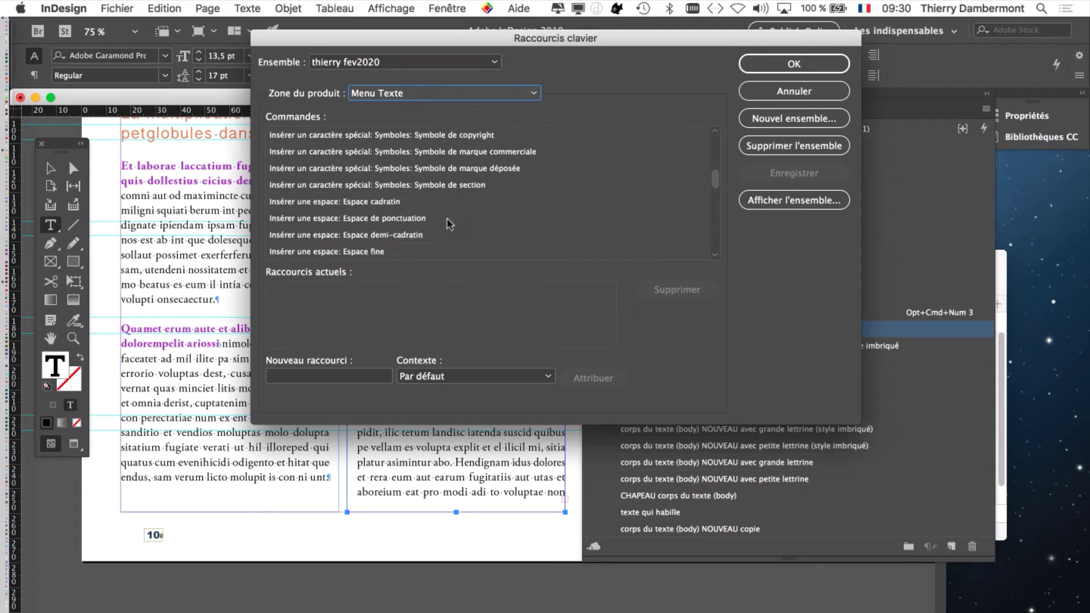
scroll(448, 223, "up", 4)
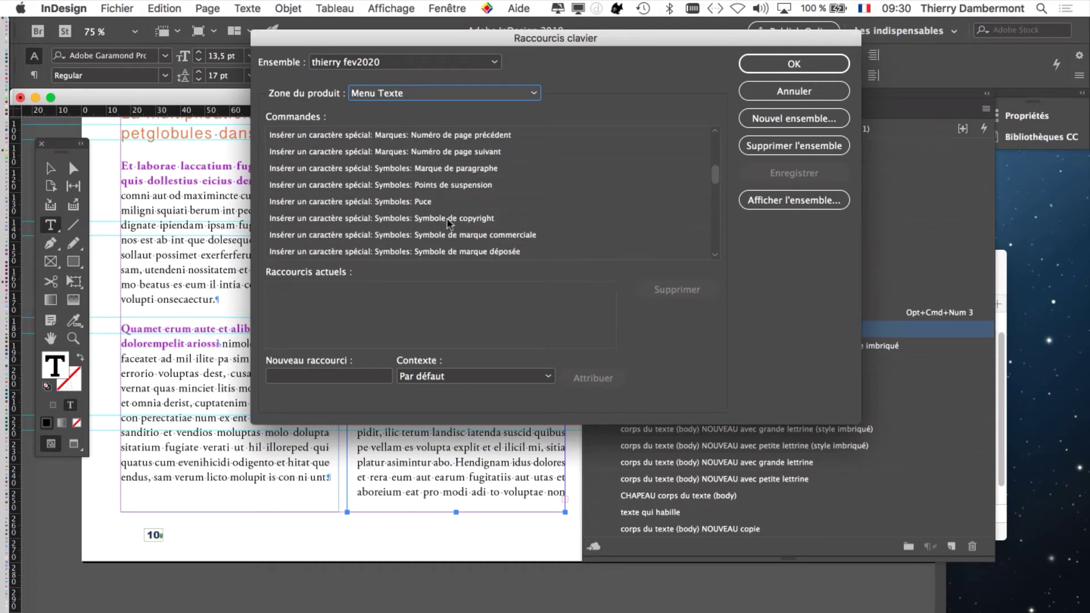
scroll(449, 222, "up", 4)
scroll(449, 223, "up", 5)
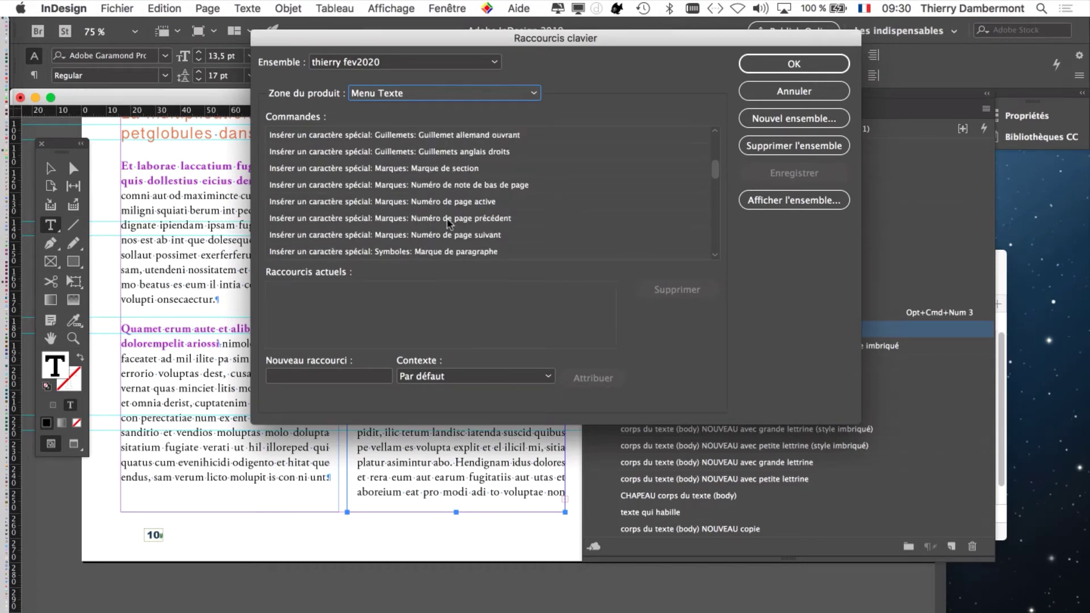
scroll(449, 223, "up", 2)
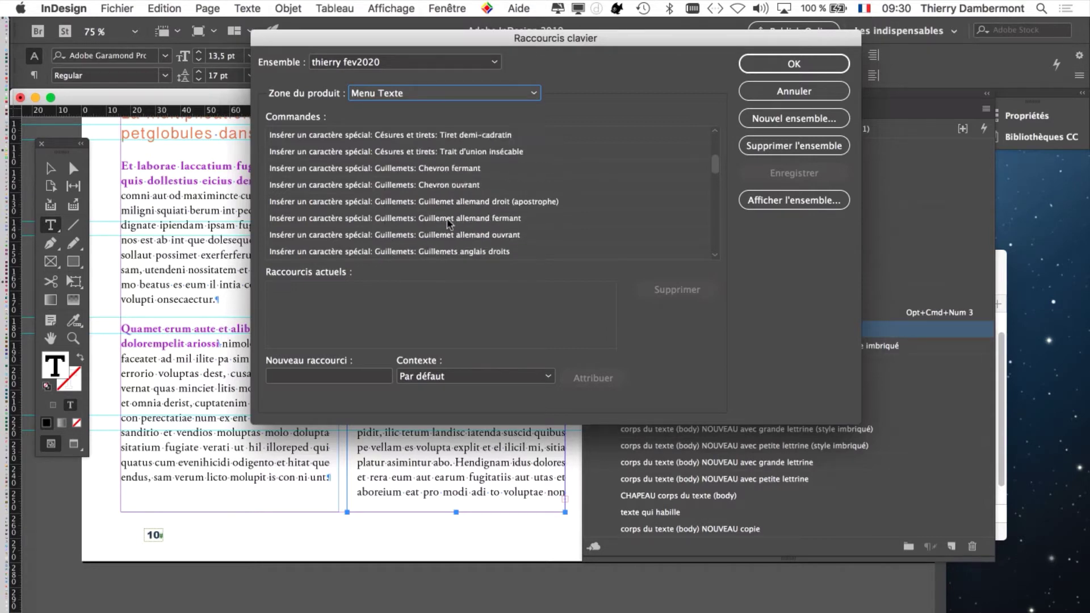
scroll(448, 223, "up", 5)
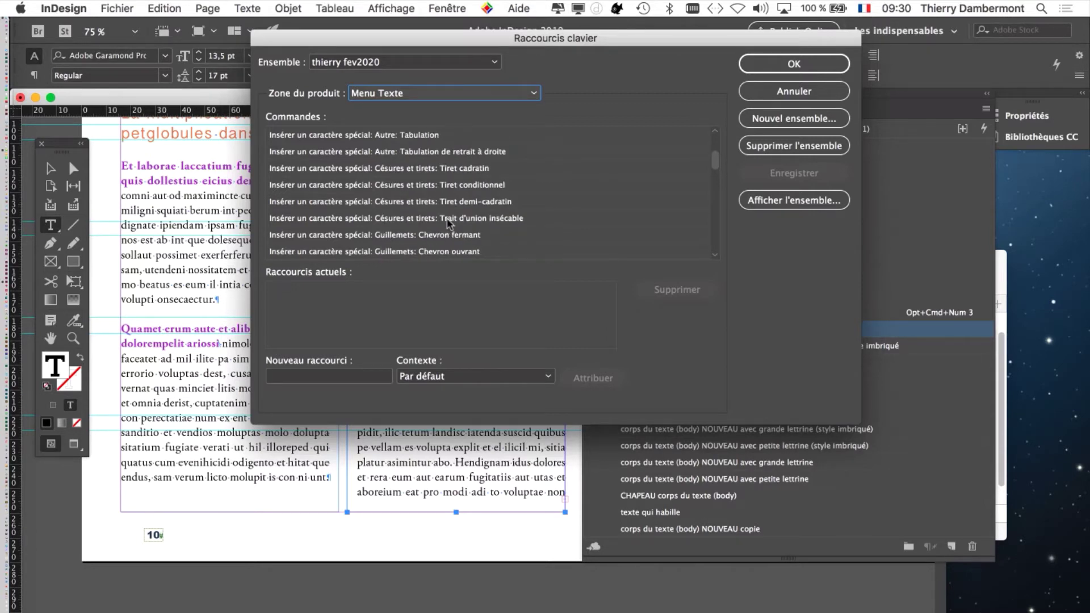
left_click(428, 136)
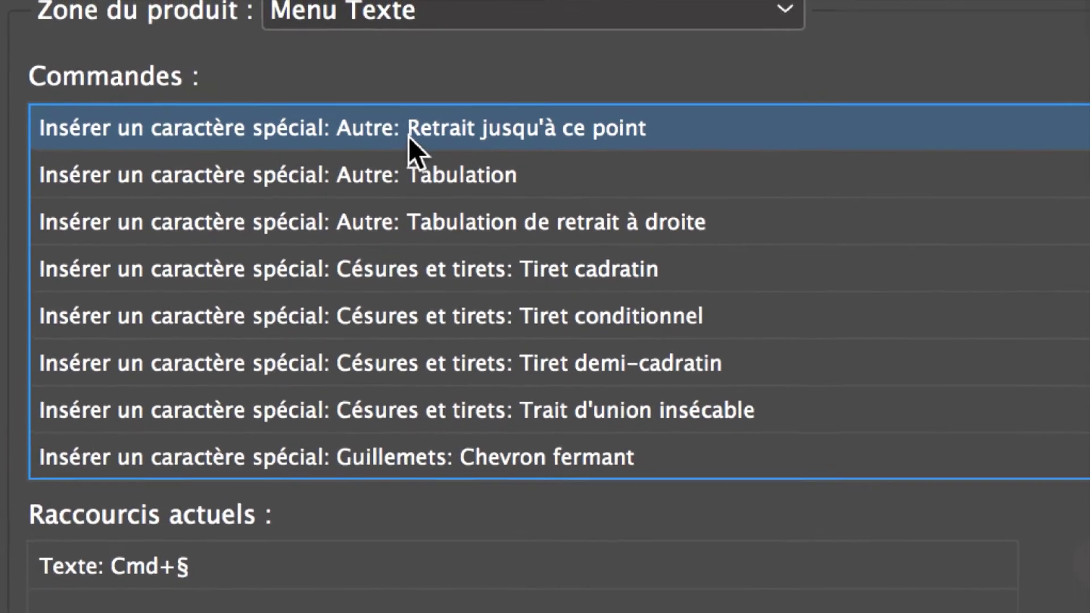
Step: Select the Fin du style imbriqué ici command and test Opt+Cmd+F and Ctrl+Opt+Cmd+F as its new shortcut
scroll(407, 139, "up", 2)
left_click(417, 177)
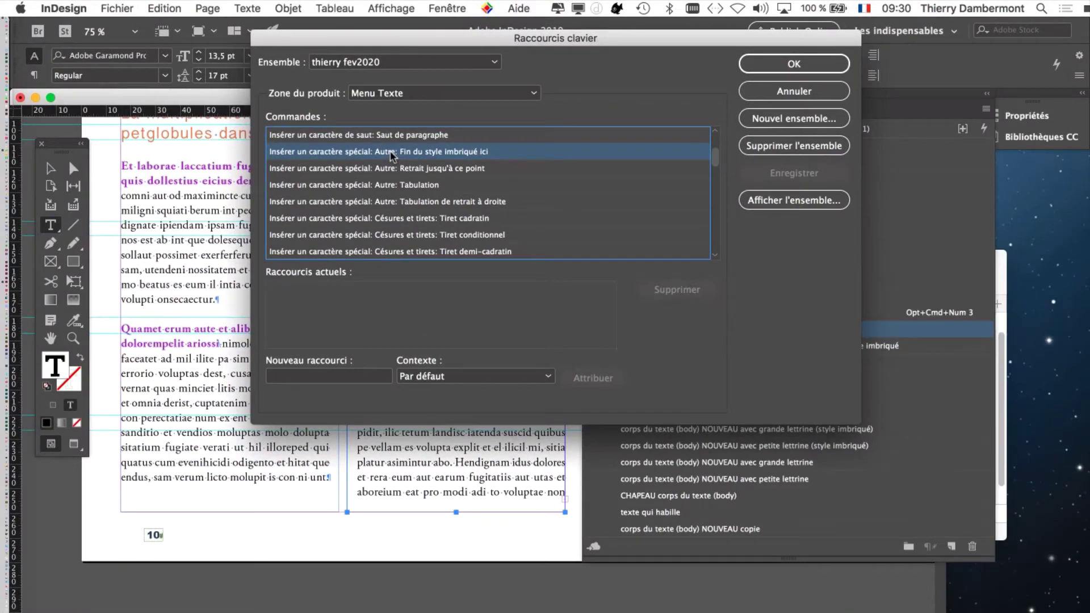
left_click(310, 379)
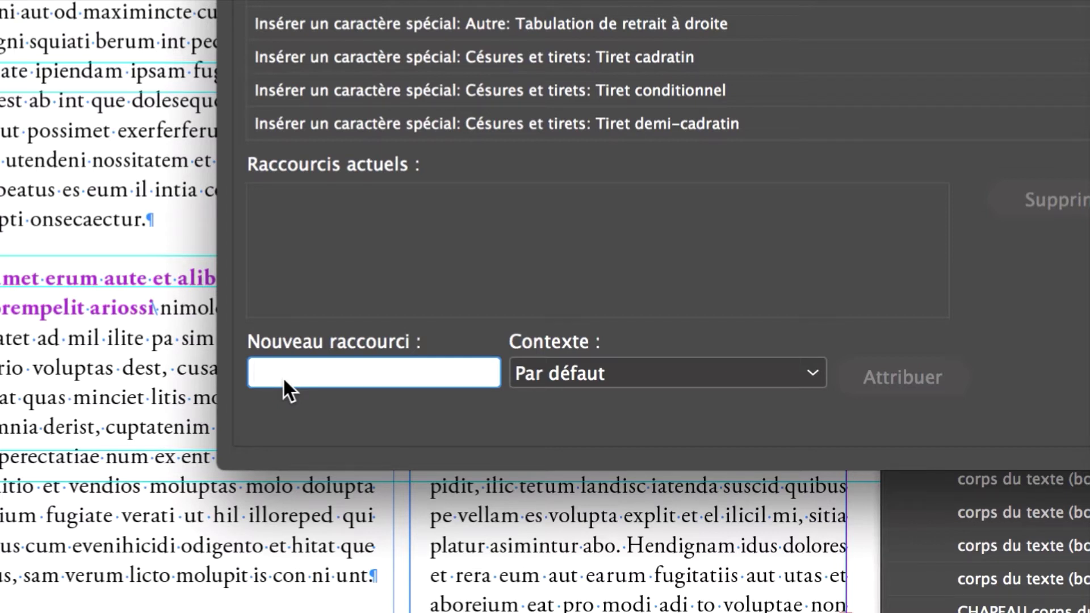
key("alt+super+f")
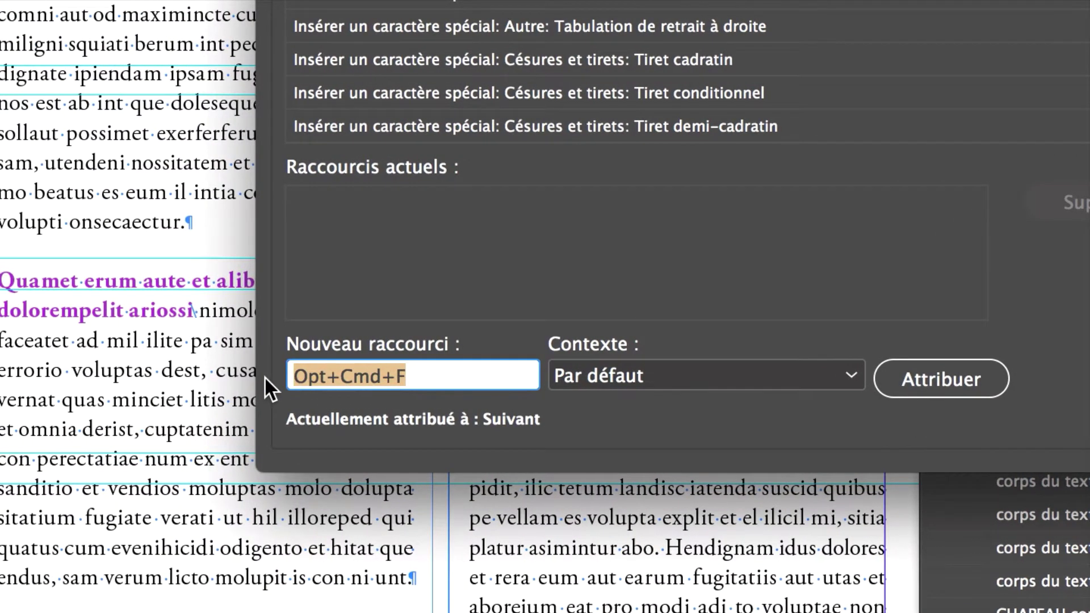
key("ctrl+alt+super+f")
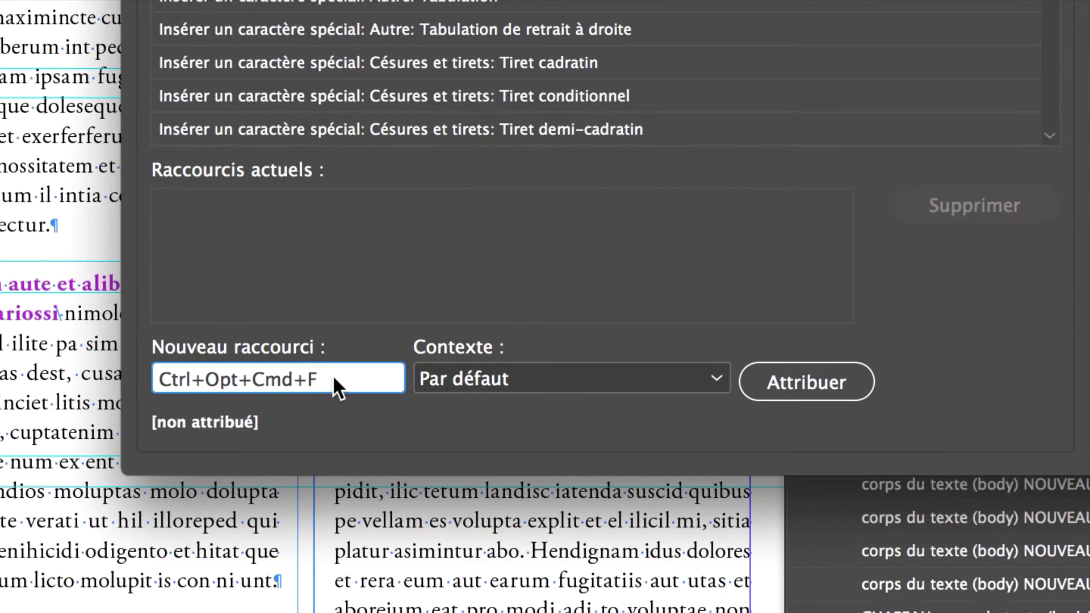
left_click_drag(370, 369, 202, 354)
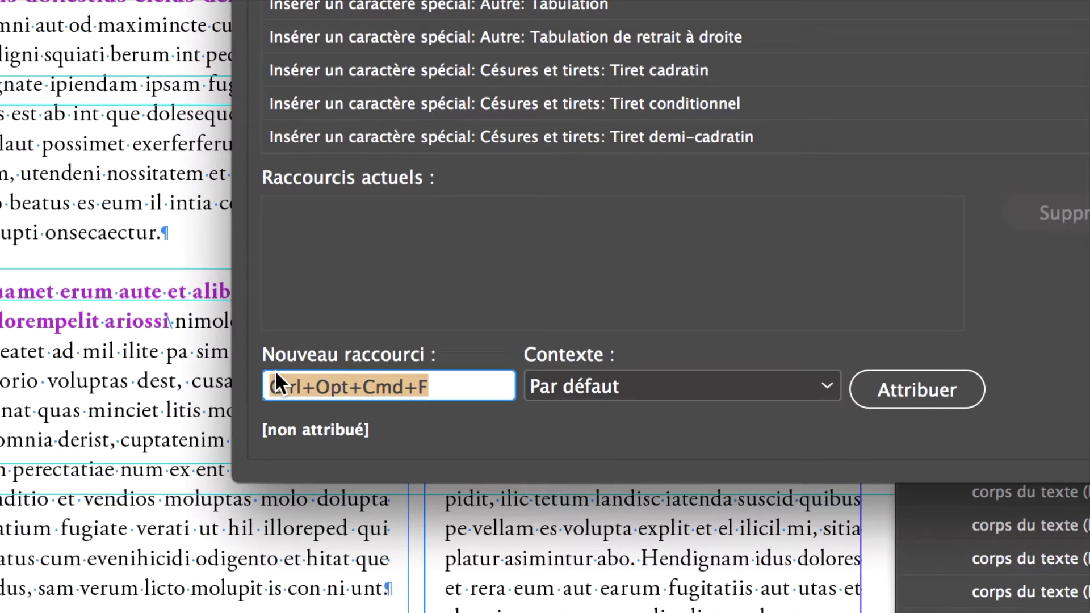
Step: Assign Ctrl+Opt+F to Fin du style imbriqué ici in the Par défaut context and accept the shortcut settings
key("ctrl+alt+f")
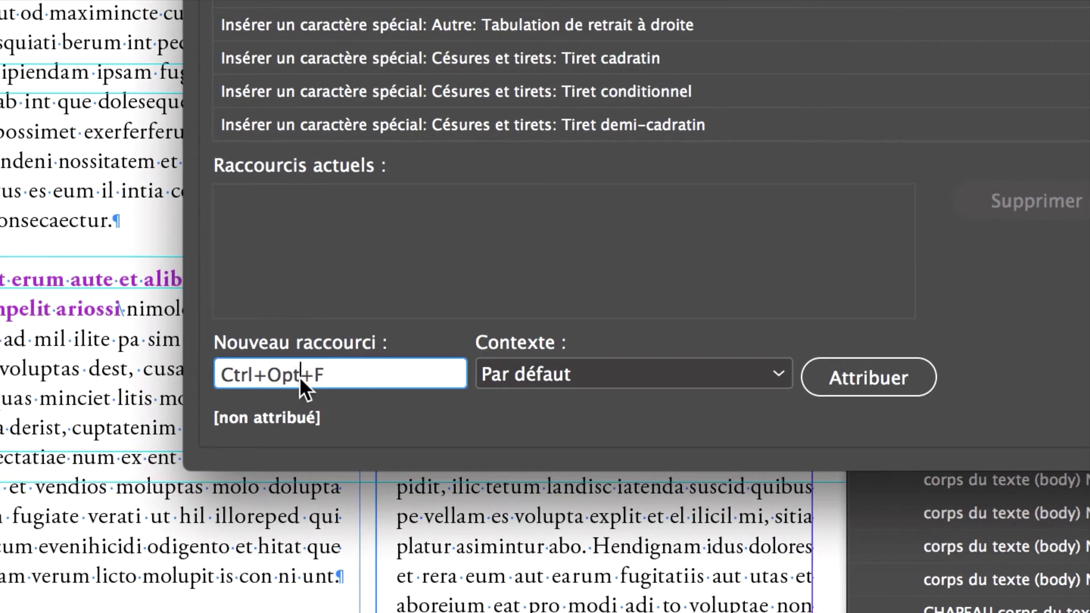
double_click(298, 376)
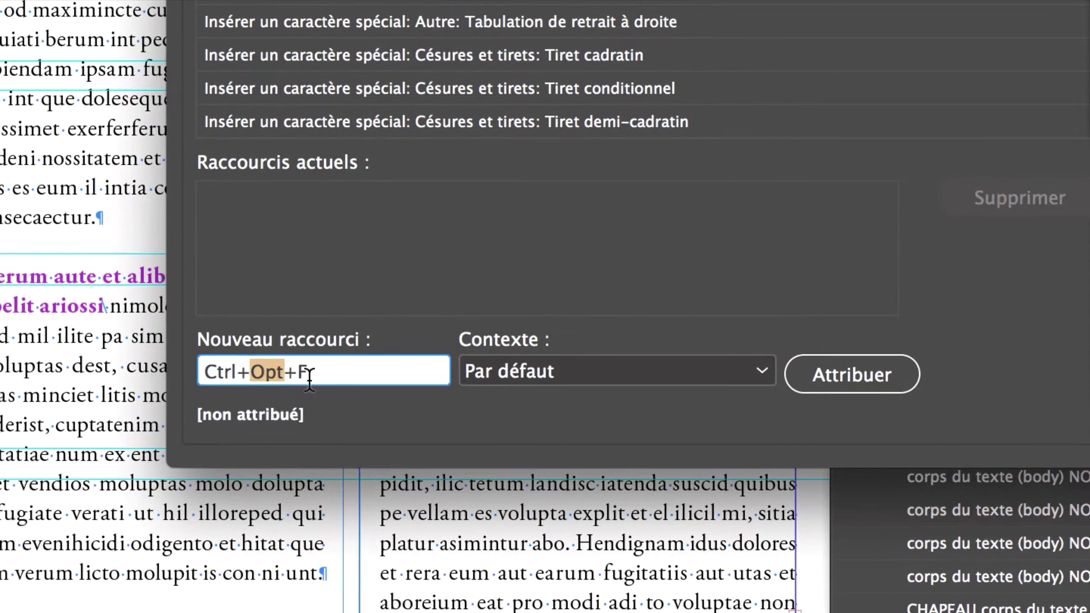
left_click(345, 366)
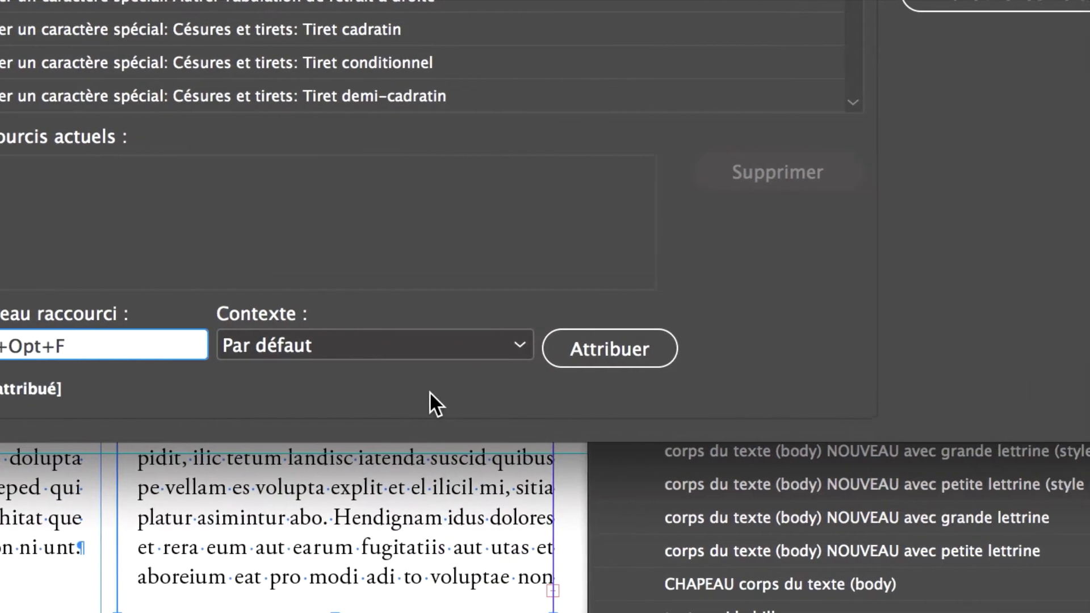
left_click(766, 350)
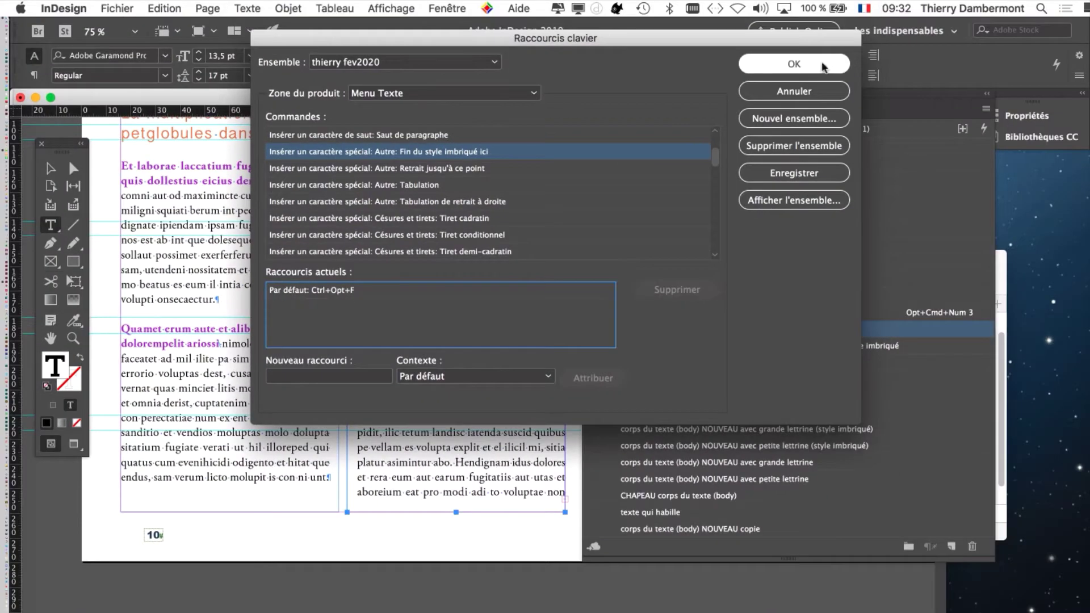
left_click(817, 65)
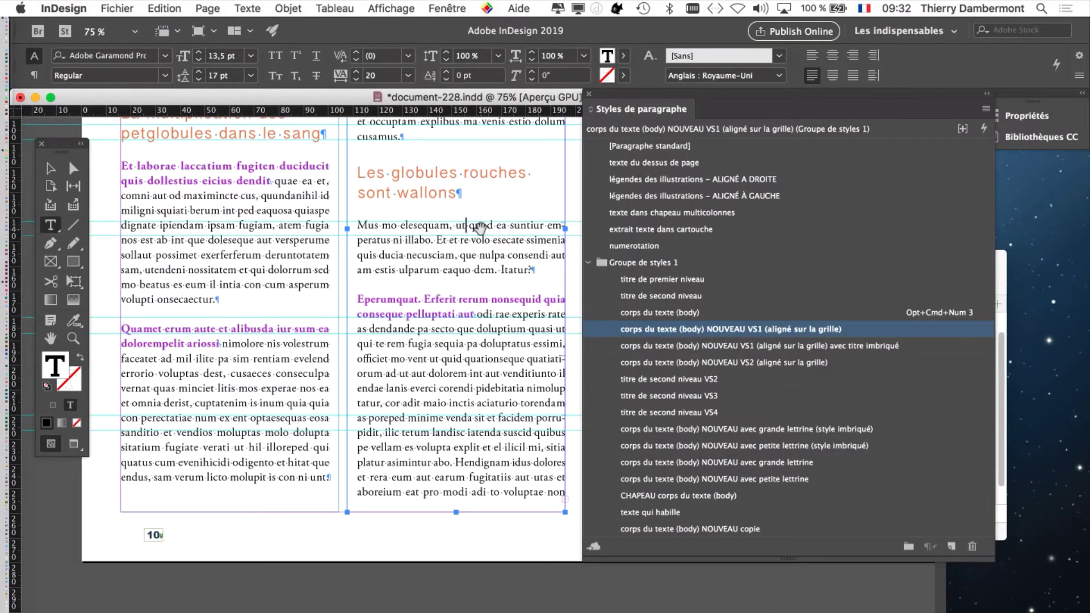
Step: Insert Fin du style imbriqué ici after ut in the Mus mo paragraph and apply corps du texte (body) NOUVEAU VS1 (aligné sur la grille) avec titre imbriqué
scroll(481, 227, "up", 3)
left_click_drag(628, 97, 693, 108)
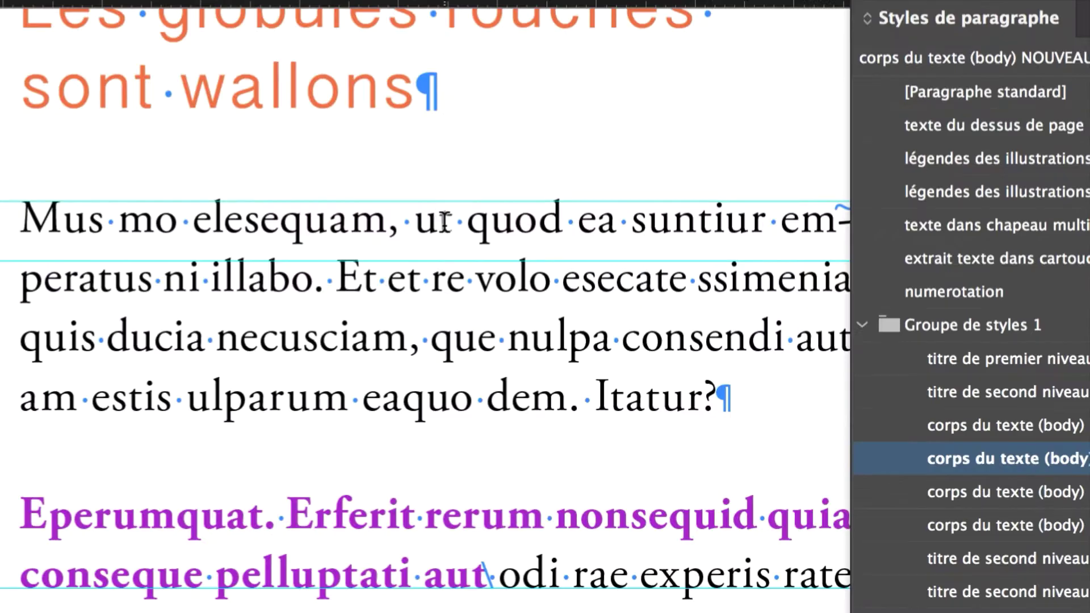
left_click(445, 221)
key("super+backslash")
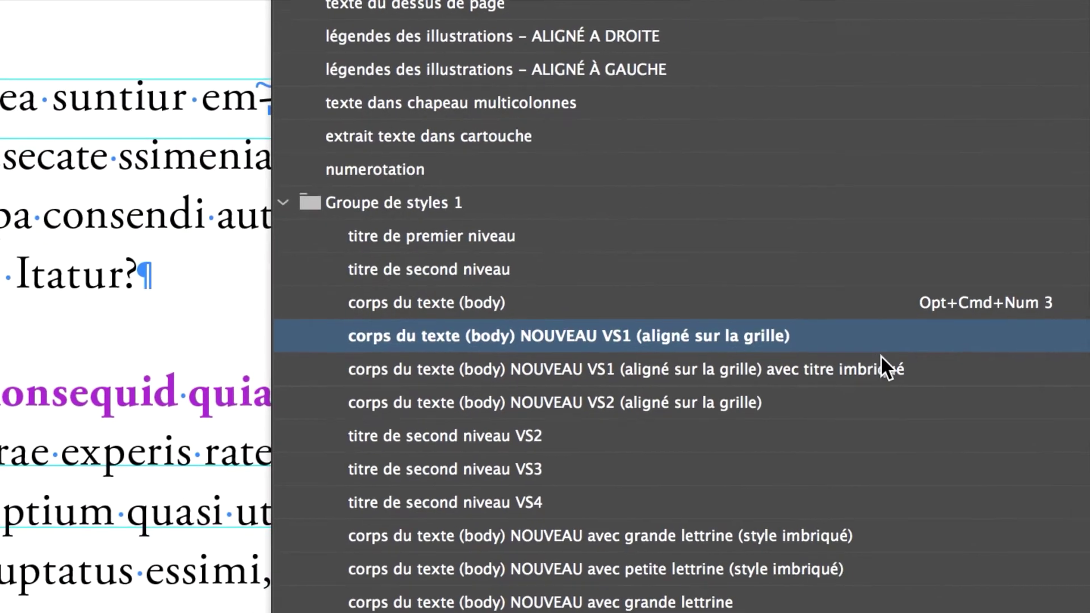
left_click(1050, 356)
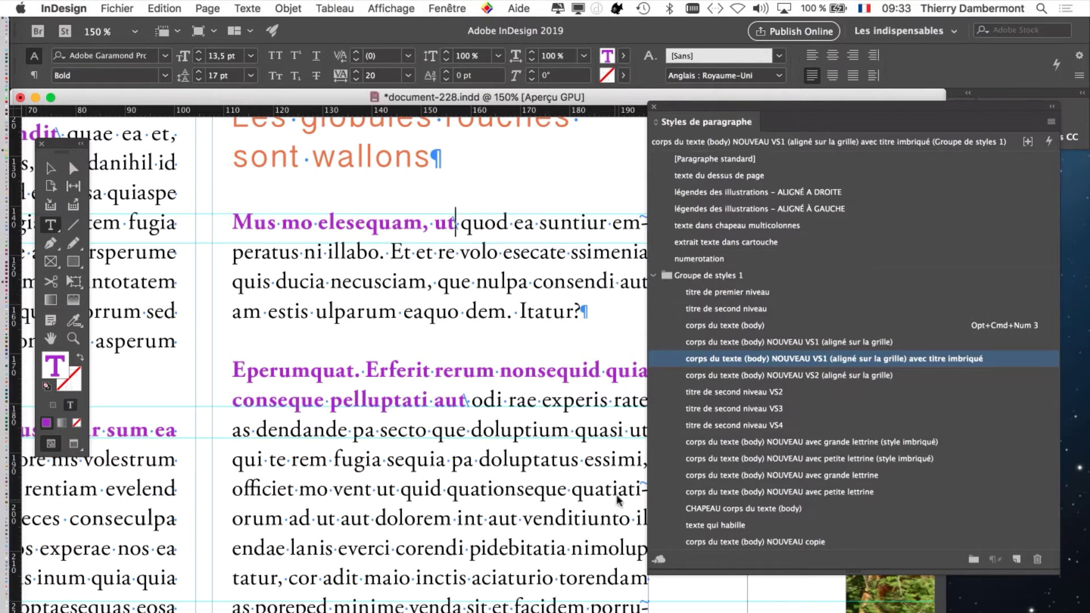
Step: Save a new version of the document as document-229.indd in the Dossier document-225 folder
left_click(117, 8)
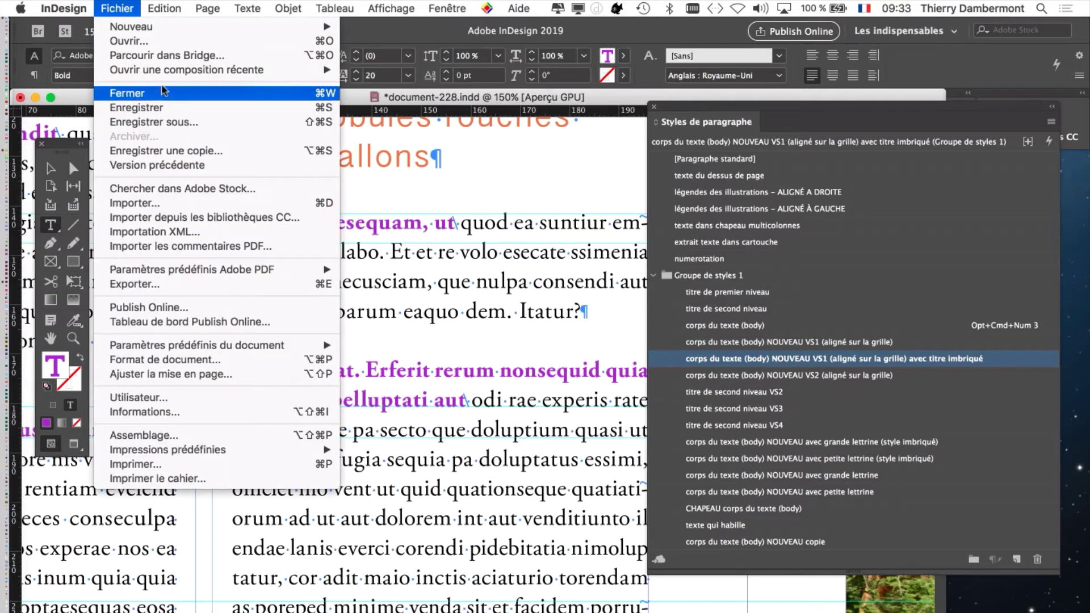
left_click(181, 121)
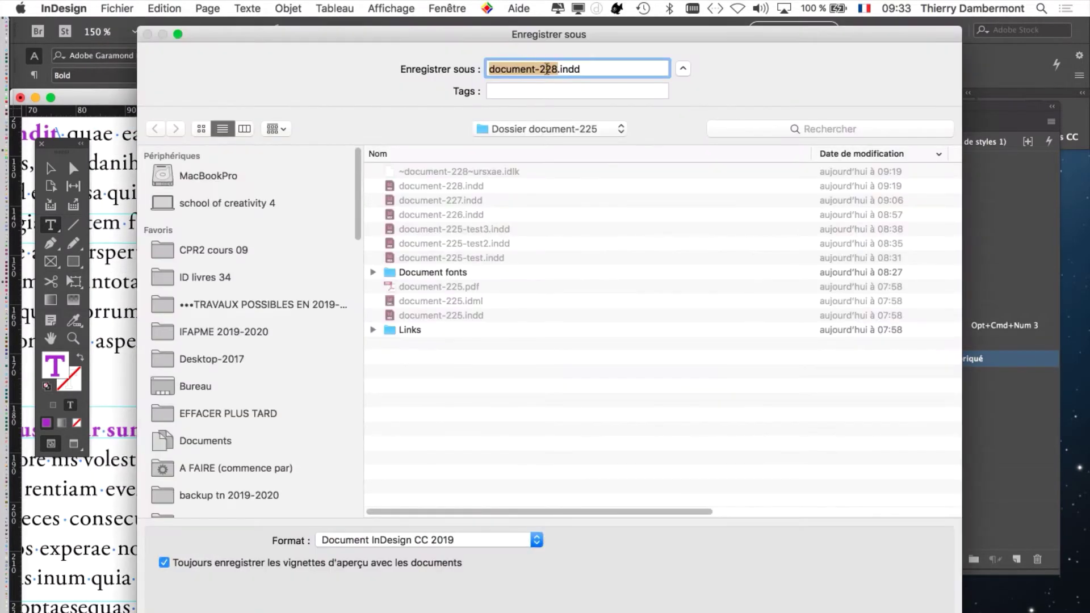
left_click(548, 69)
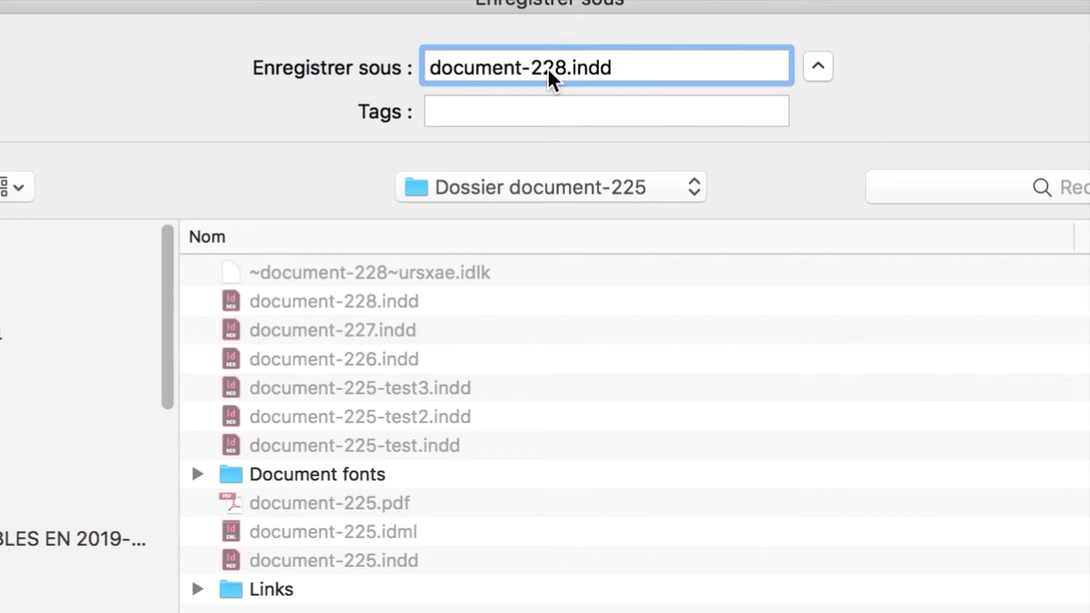
left_click_drag(554, 68, 568, 68)
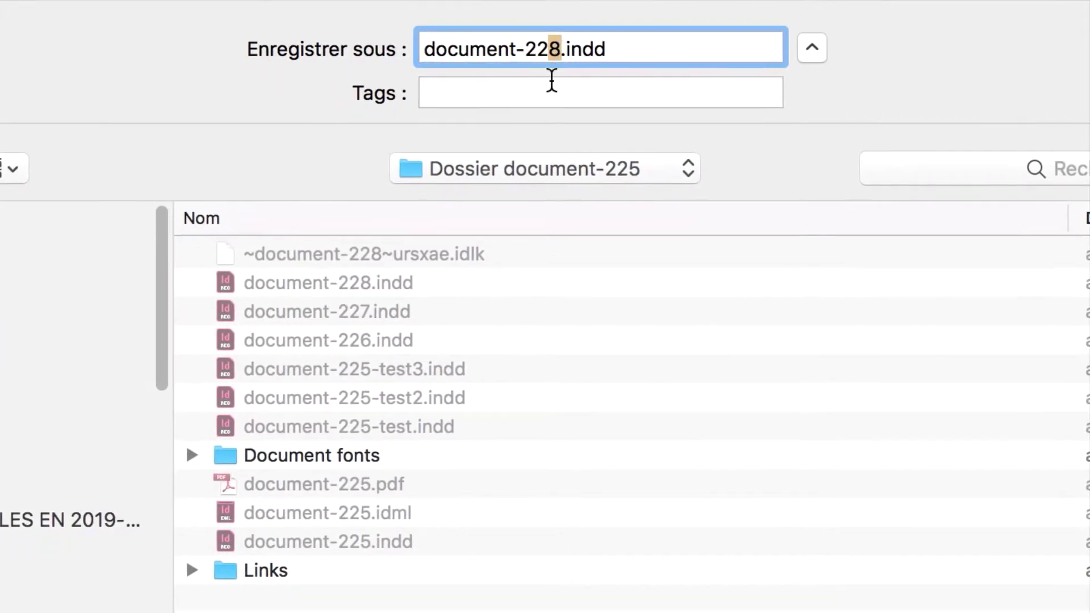
type("9")
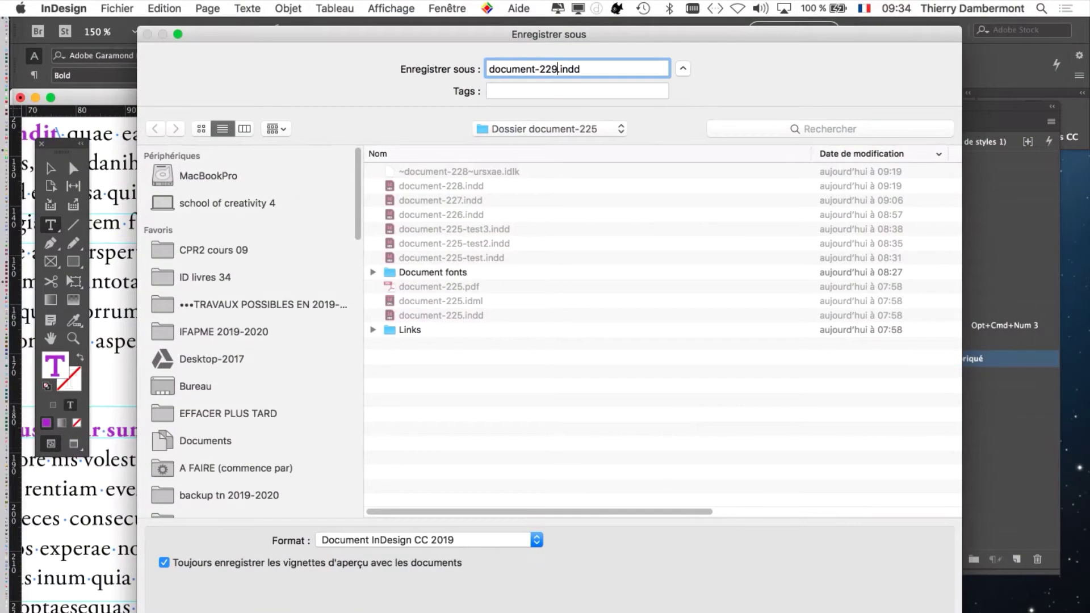
Step: Save the document as document-229.indd and move the Paragraph Styles panel clear of the text columns
key("Return")
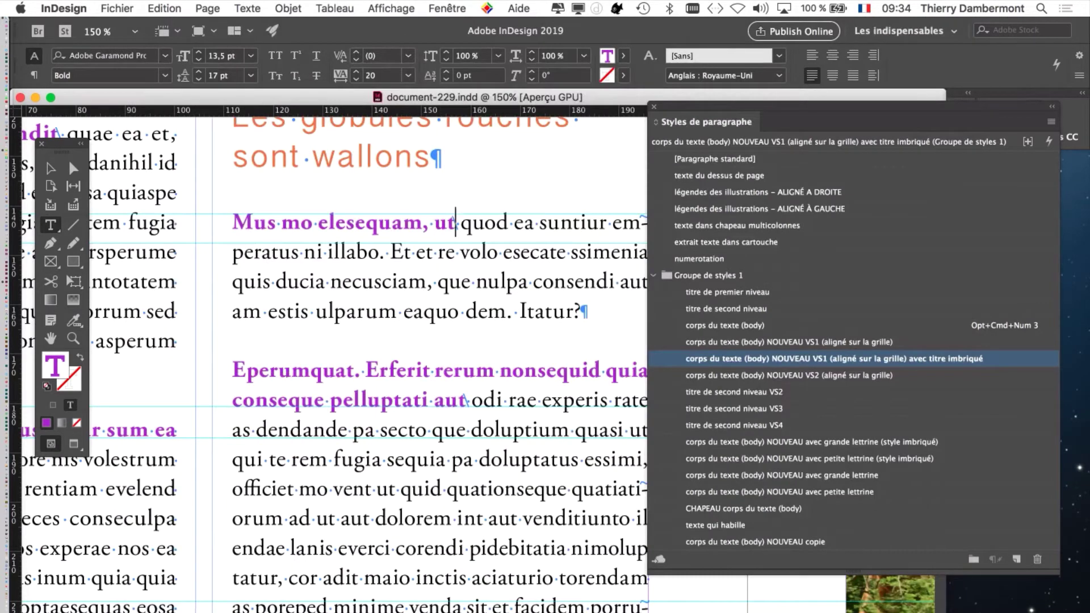
left_click_drag(840, 107, 902, 149)
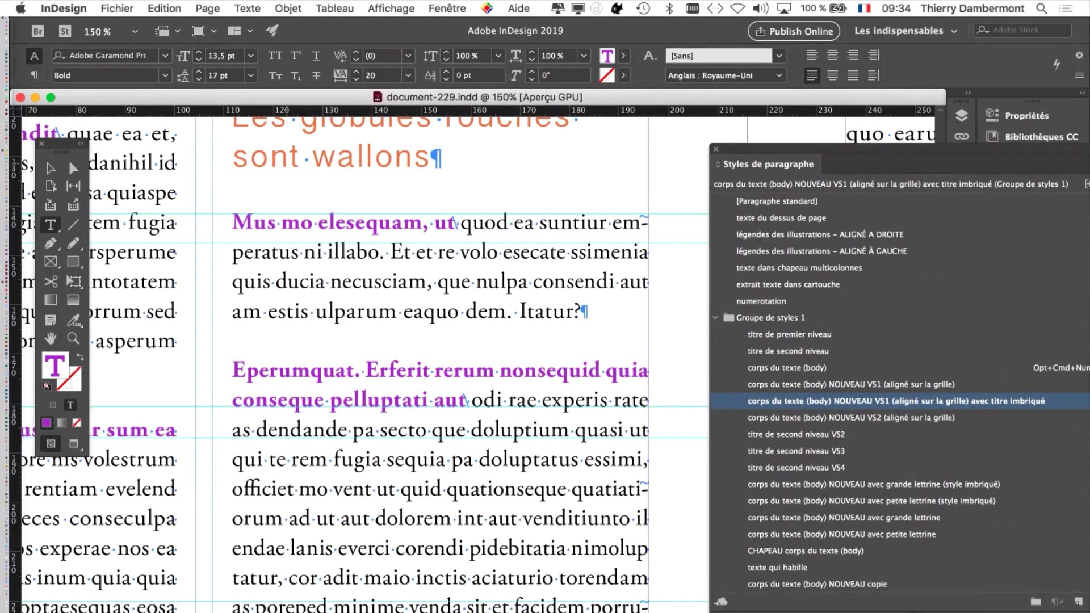
Step: Deselect everything and examine the page in preview mode, without guides or hidden characters
key("Escape")
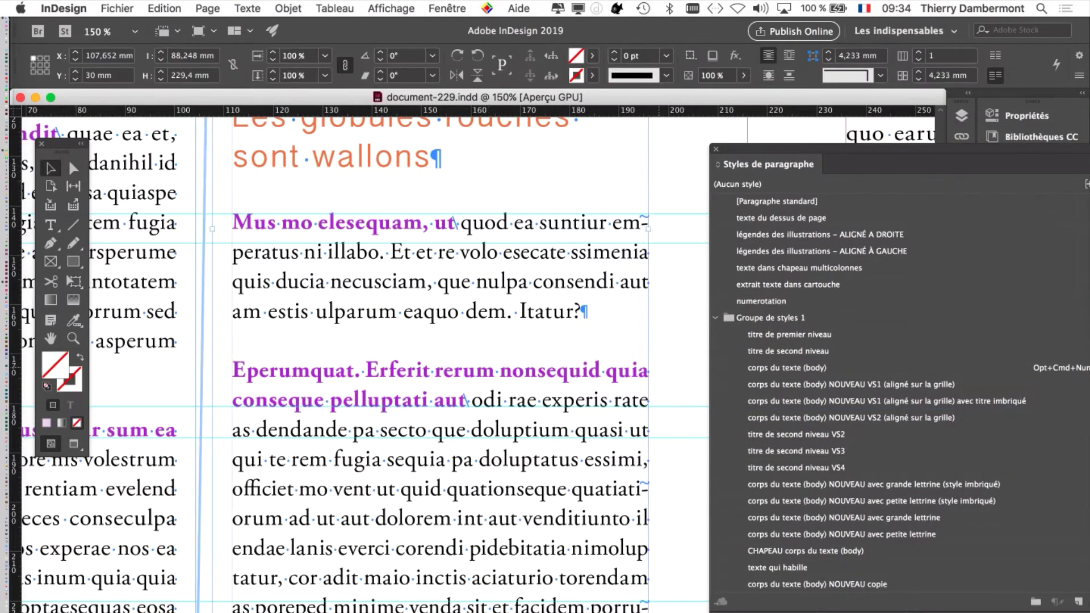
key("super+shift+a")
key("w")
key("super+minus")
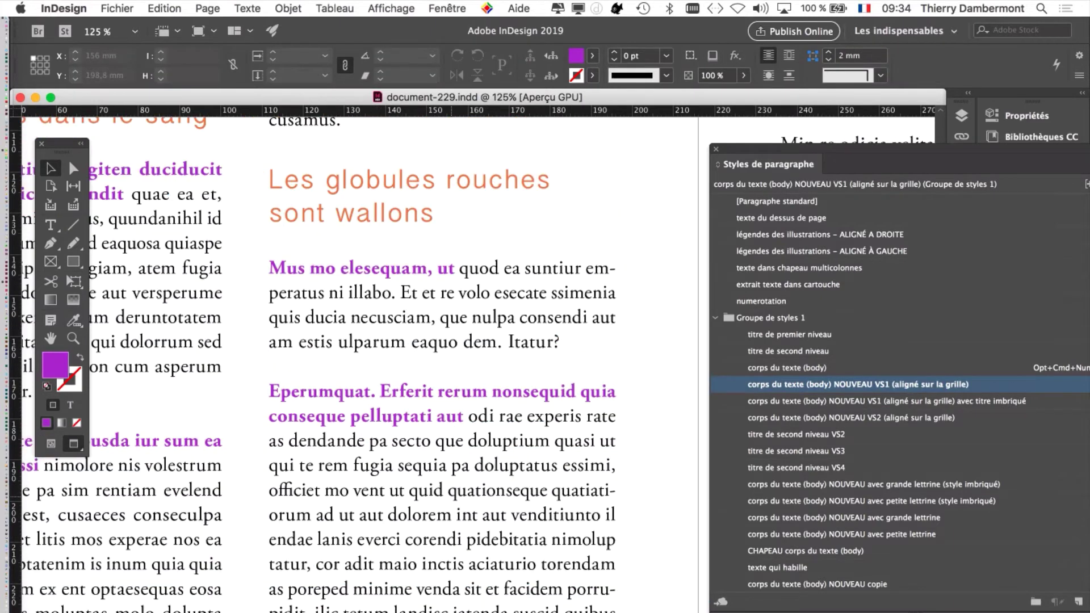
key("super+minus")
key("super+minus")
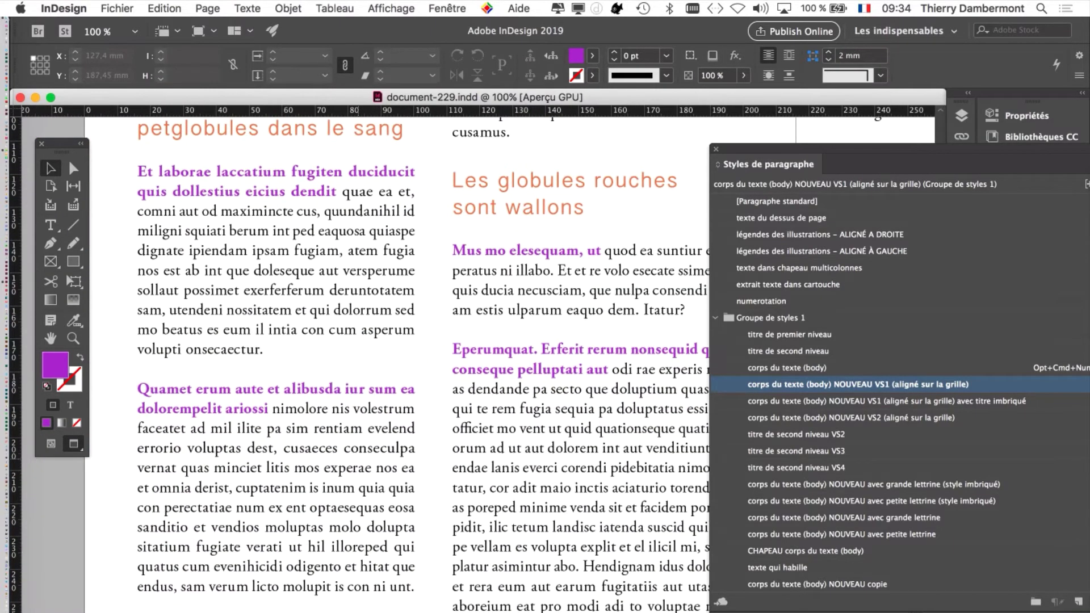
scroll(471, 357, "up", 5)
scroll(397, 357, "right", 3)
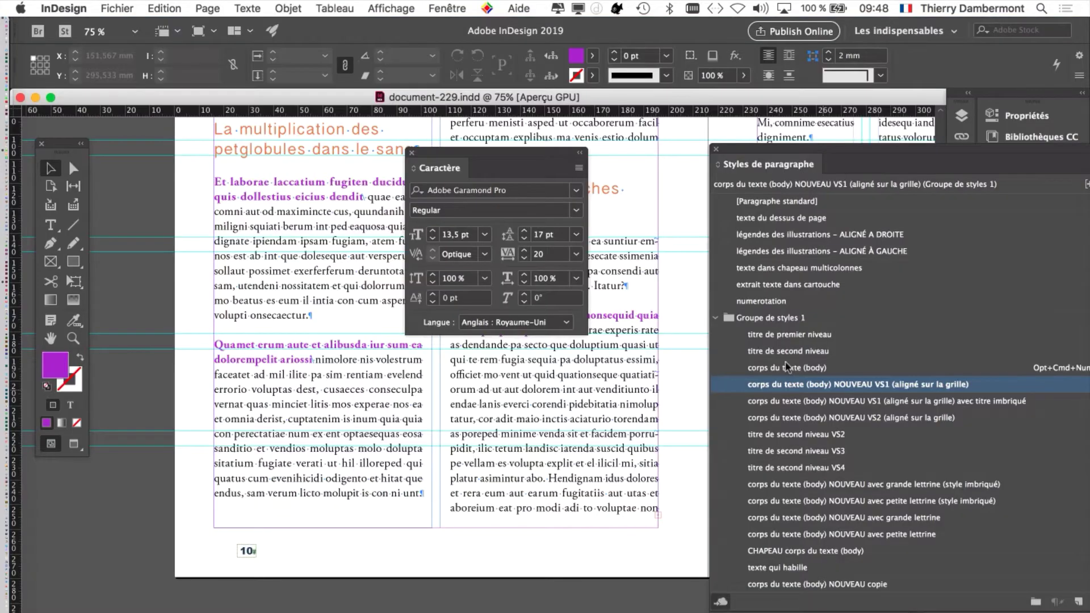
Step: Close the Character and Paragraph Styles panels and show the page in preview mode
left_click(413, 154)
left_click(716, 149)
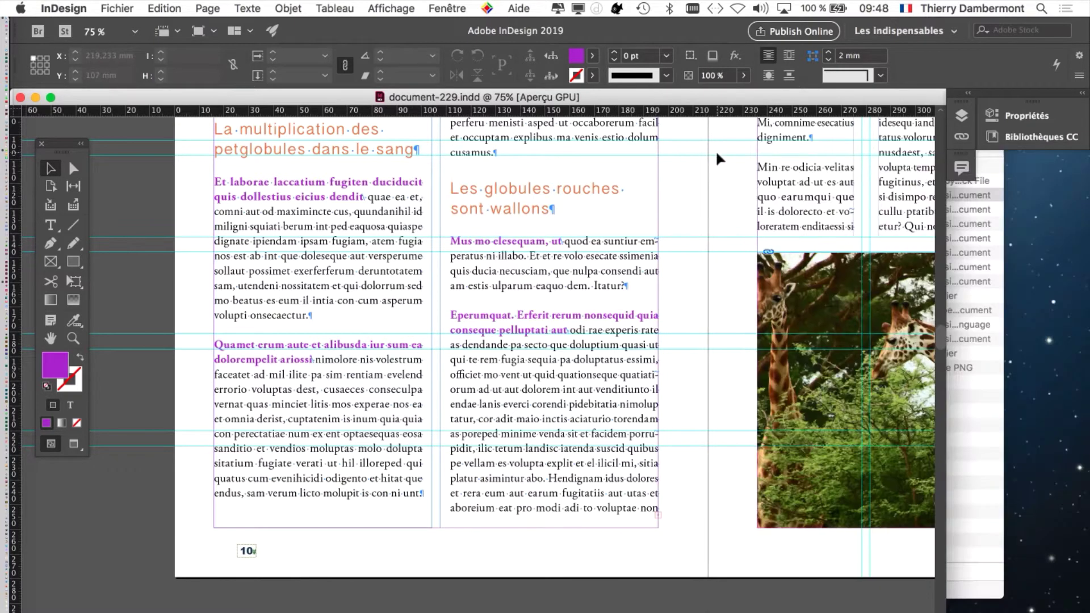
left_click(73, 444)
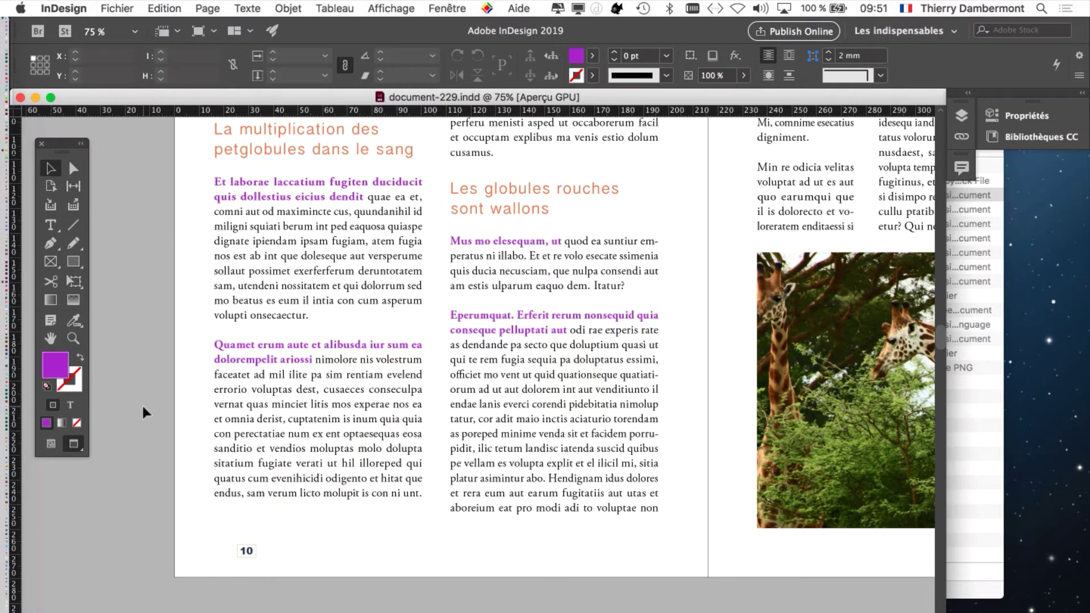
Step: Return to normal view mode and place the text cursor just before "nimolore" in the "Quamet erum" paragraph
scroll(146, 412, "up", 1)
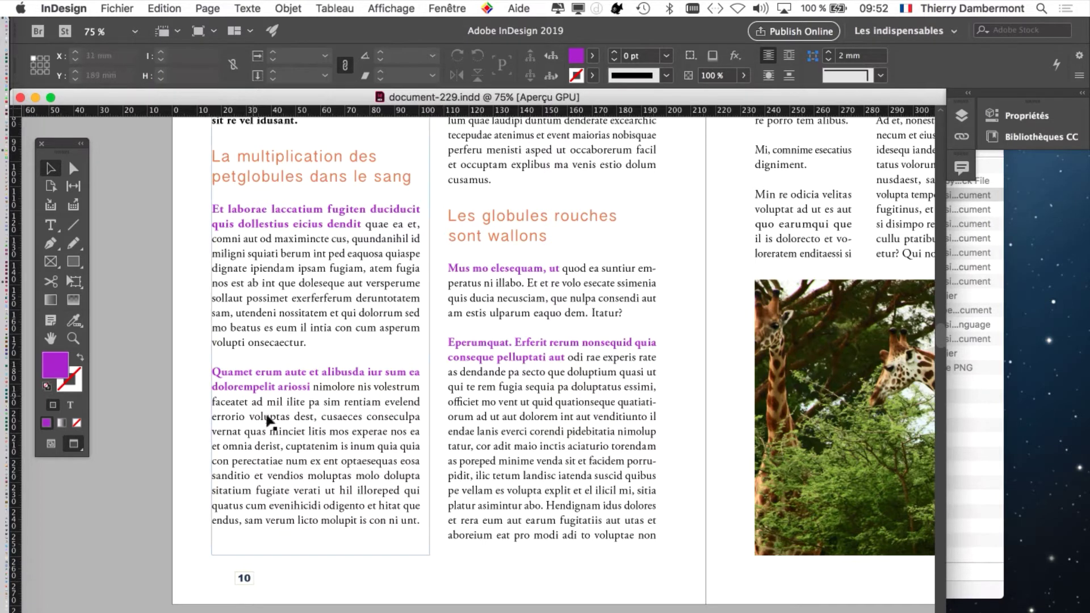
scroll(293, 405, "up", 2)
scroll(293, 404, "up", 1)
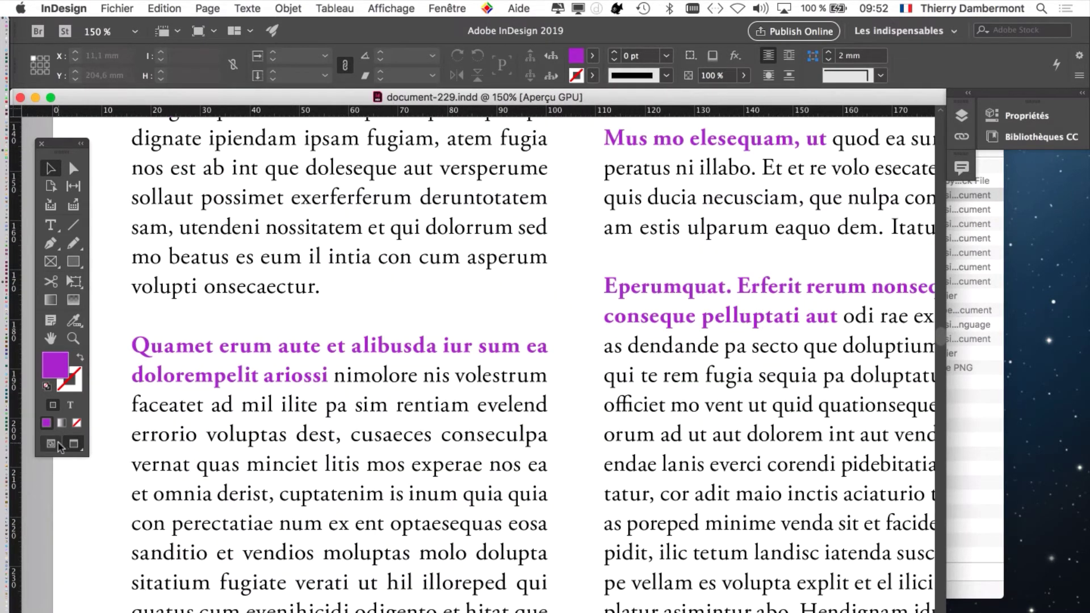
key("w")
scroll(325, 386, "up", 1)
scroll(327, 382, "up", 2)
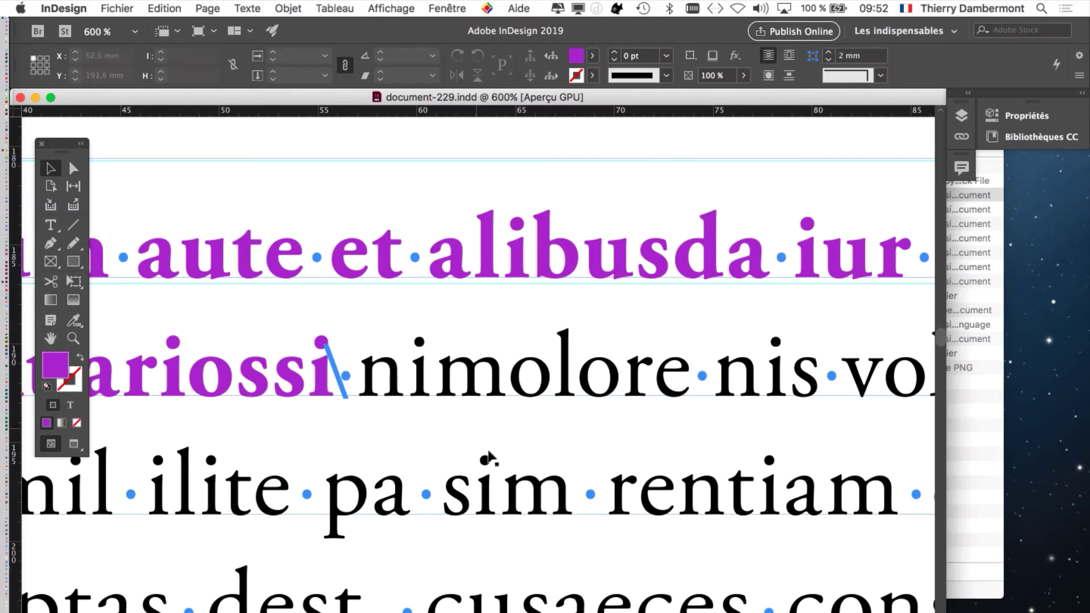
left_click(51, 230)
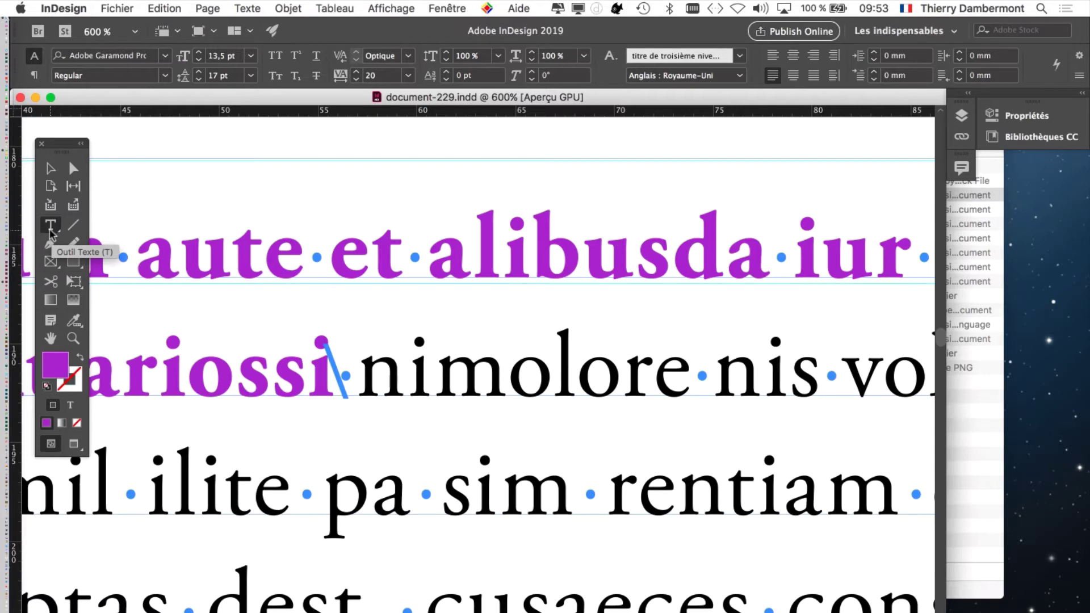
scroll(568, 347, "down", 5)
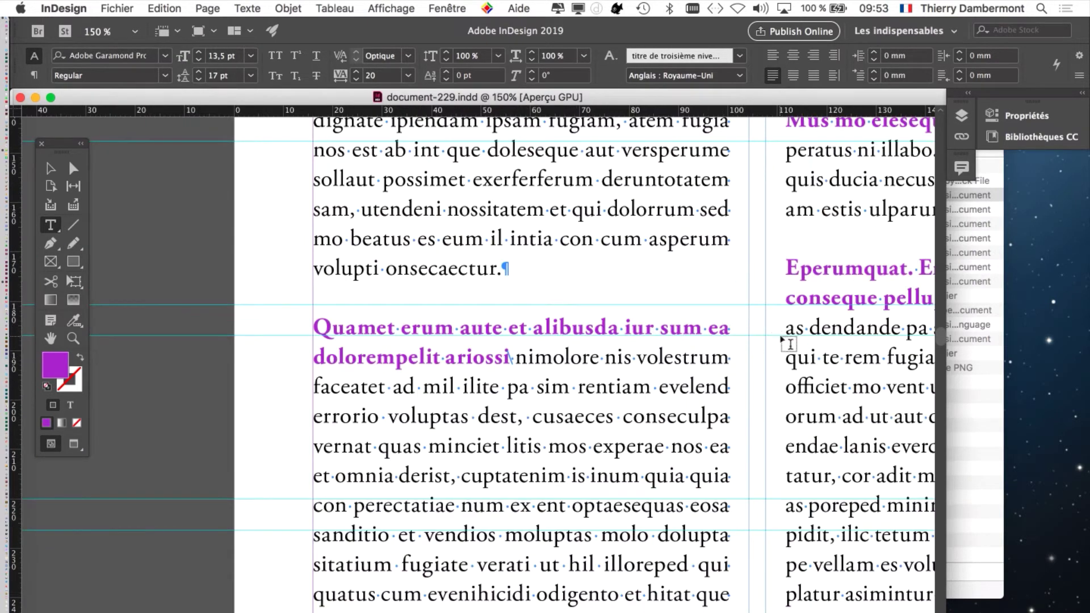
scroll(556, 379, "up", 3)
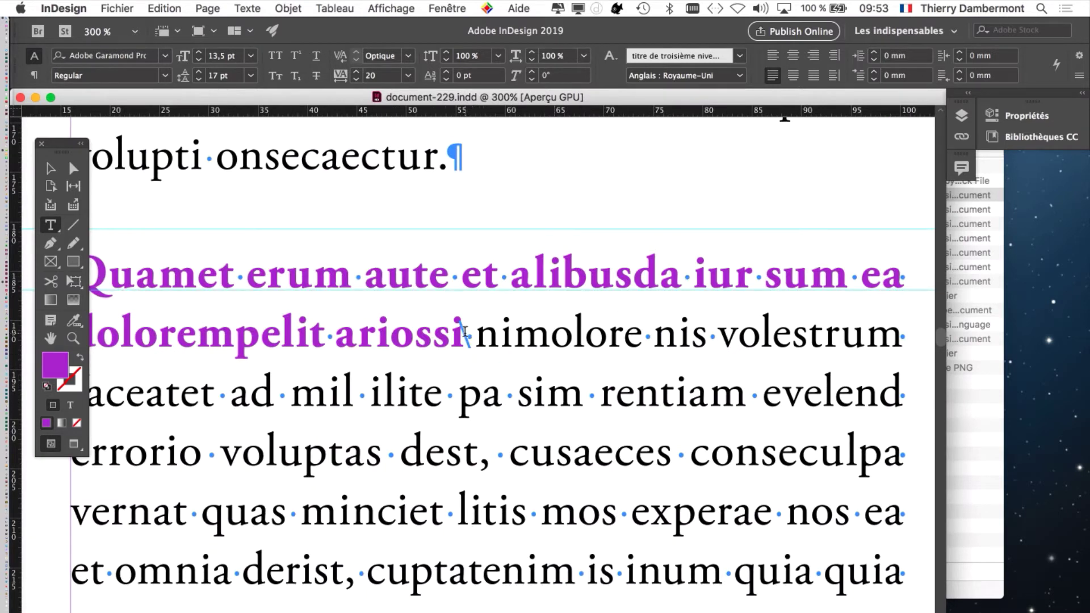
left_click(465, 332)
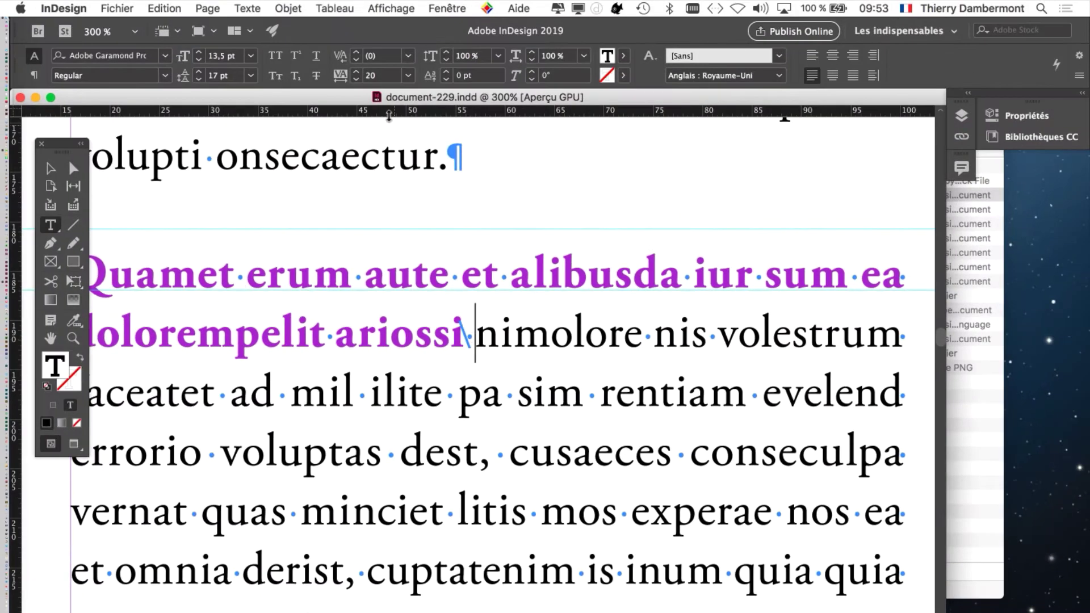
Step: Set the font at the text cursor to Zapf Dingbats and move the Character panel off the paragraph
left_click(250, 9)
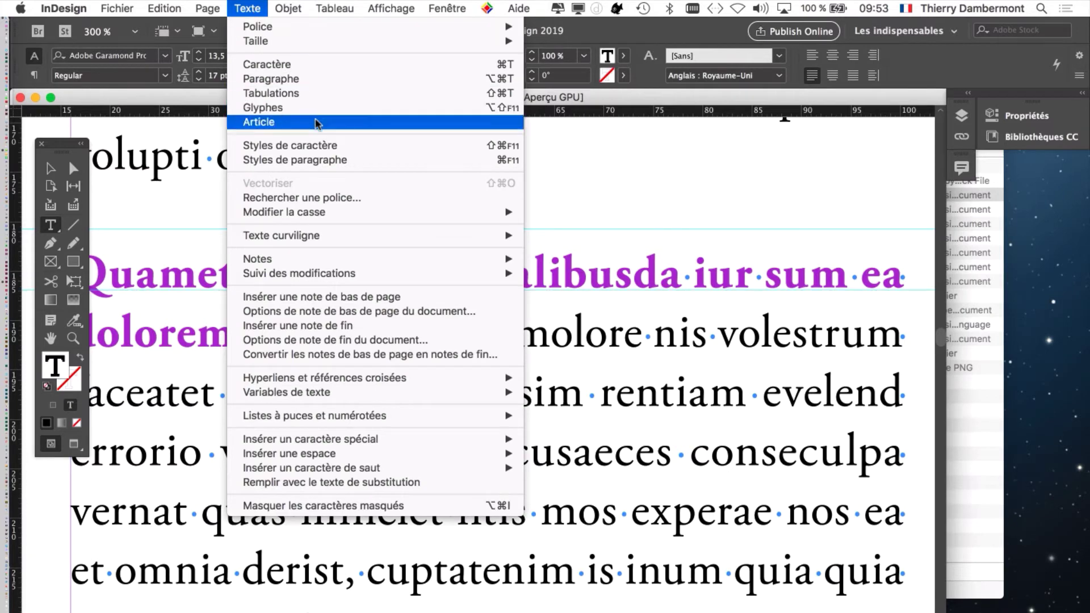
left_click(306, 64)
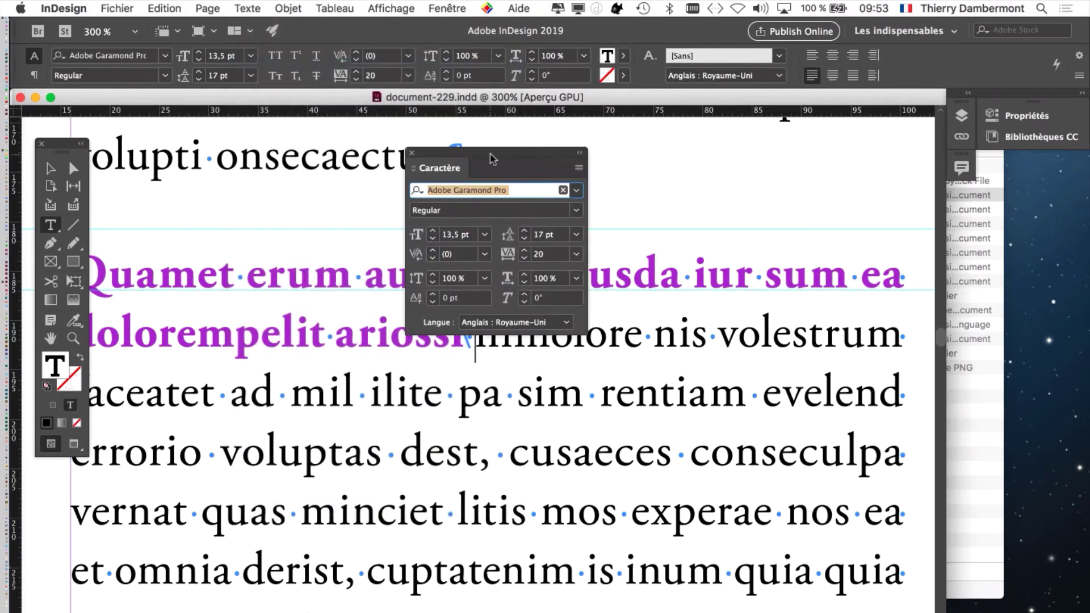
left_click_drag(492, 159, 581, 243)
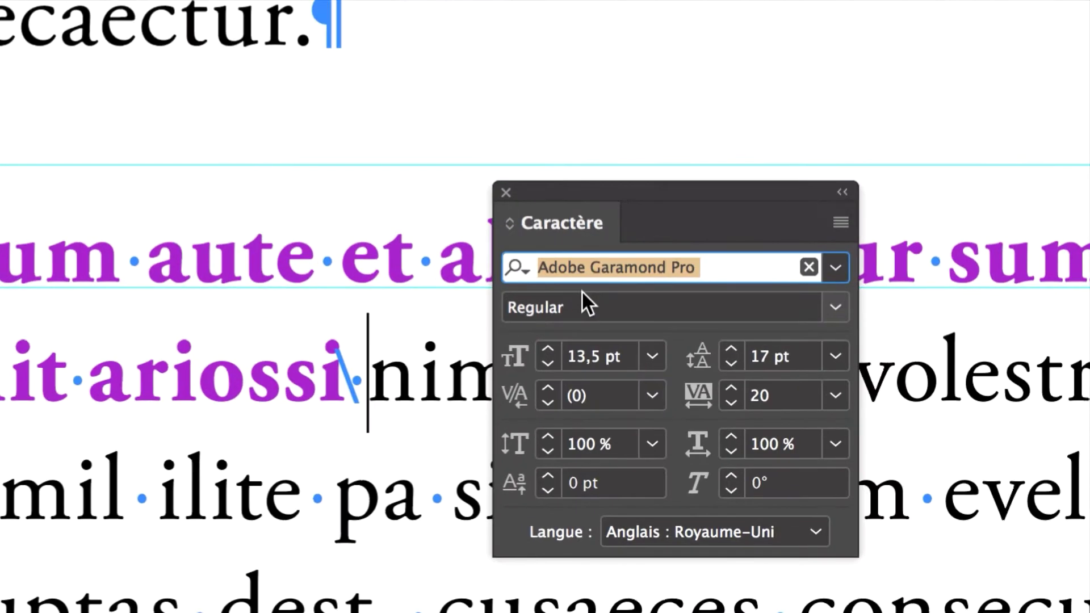
type("zap")
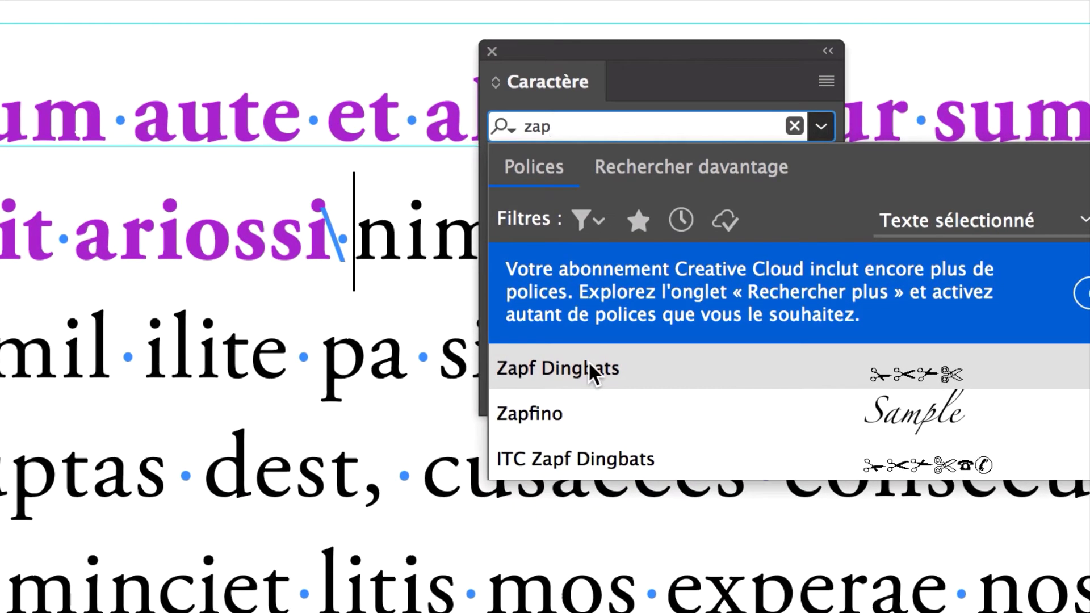
left_click(588, 364)
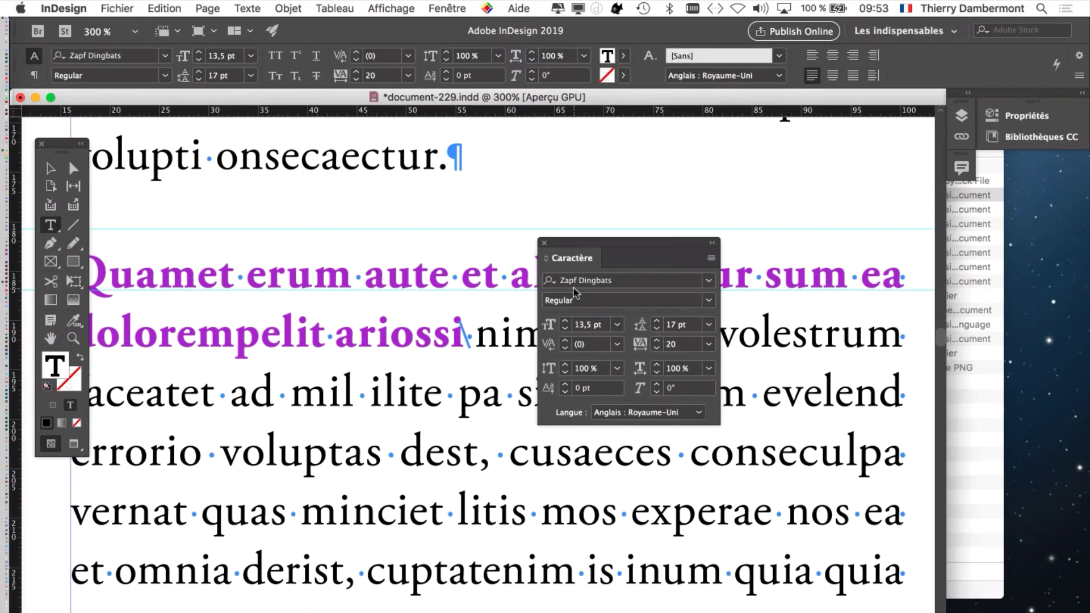
left_click_drag(571, 247, 898, 246)
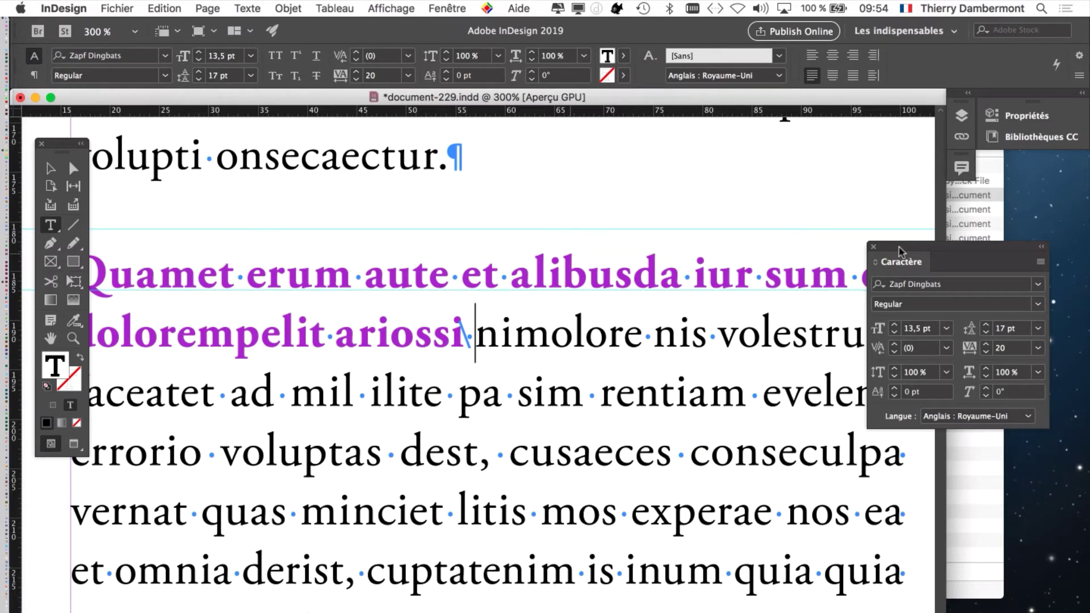
Step: Insert the Zapf Dingbats black square glyph before "nimolore" and close the Glyphs panel
left_click(258, 10)
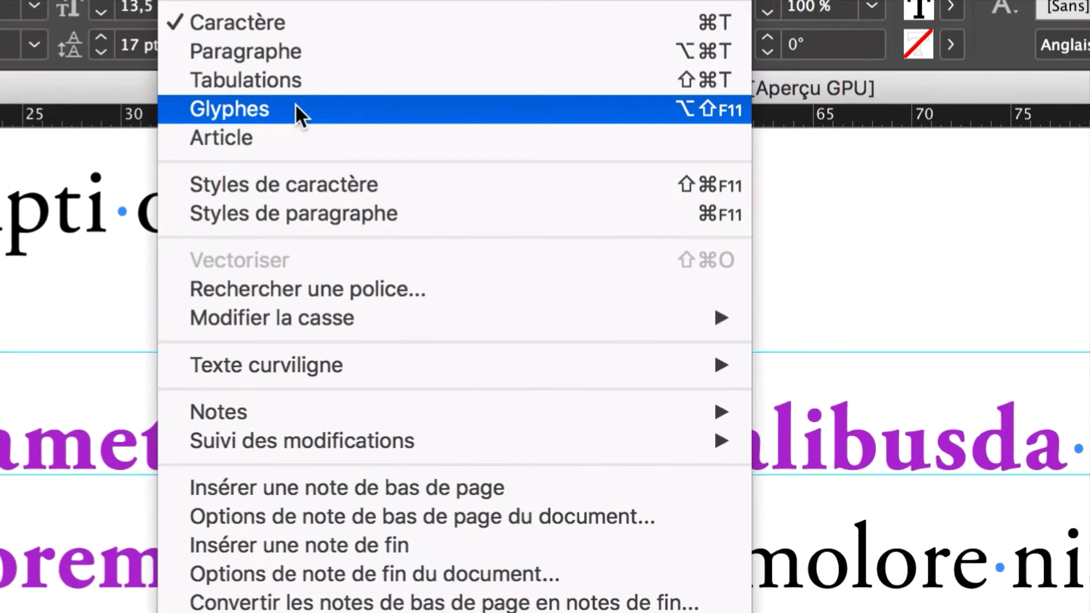
left_click(296, 108)
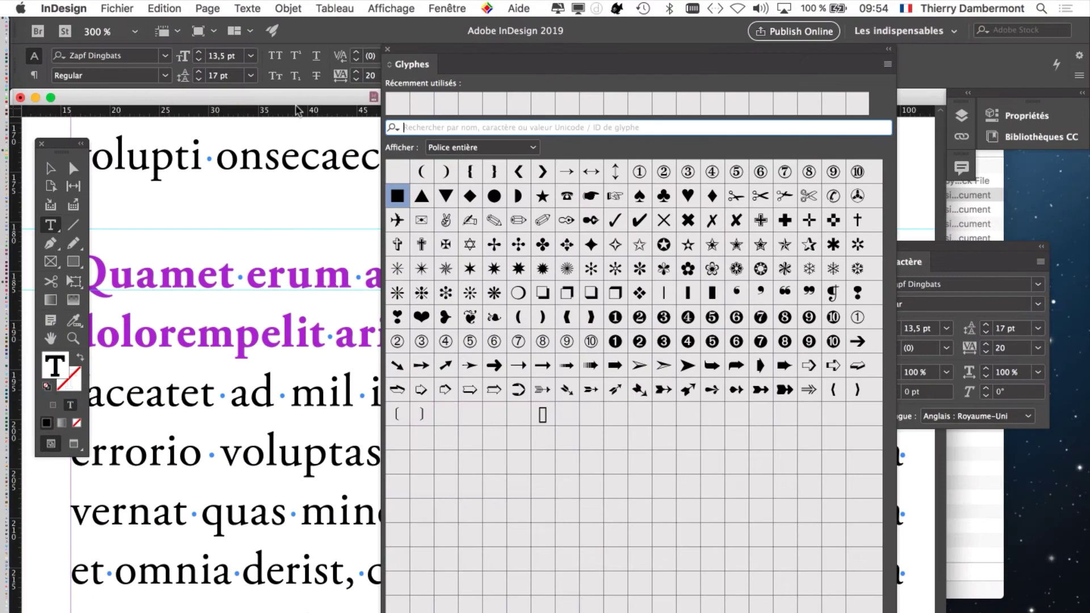
left_click_drag(442, 60, 612, 76)
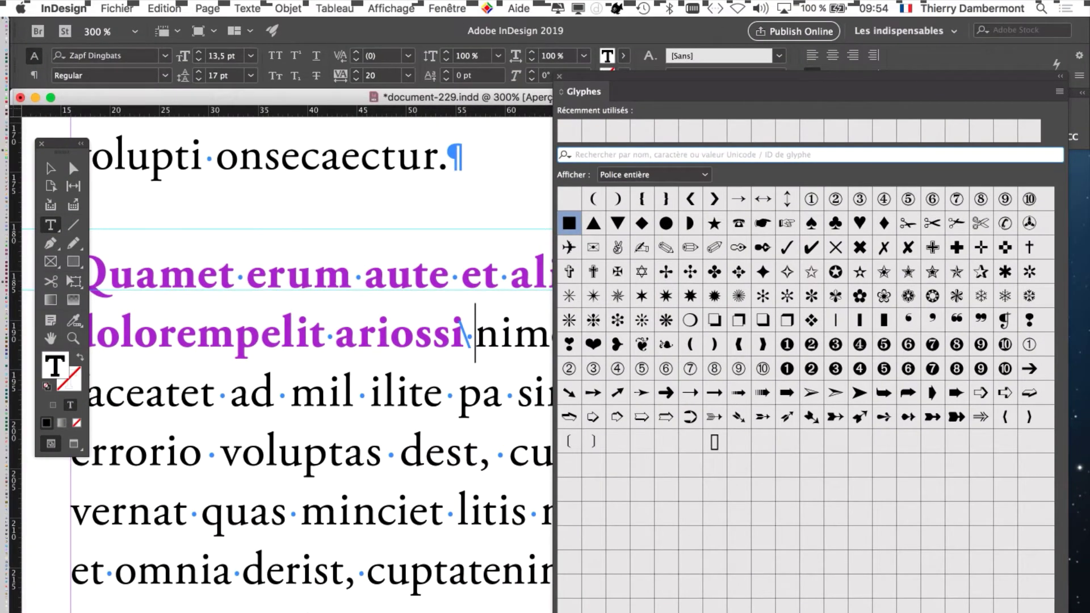
left_click_drag(1059, 611, 1059, 503)
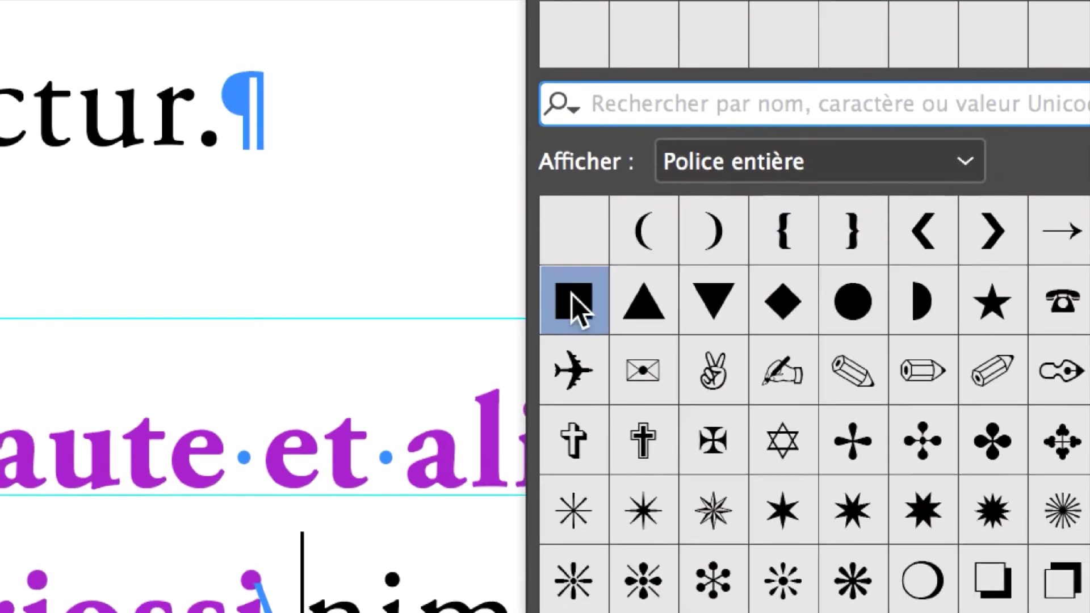
double_click(479, 0)
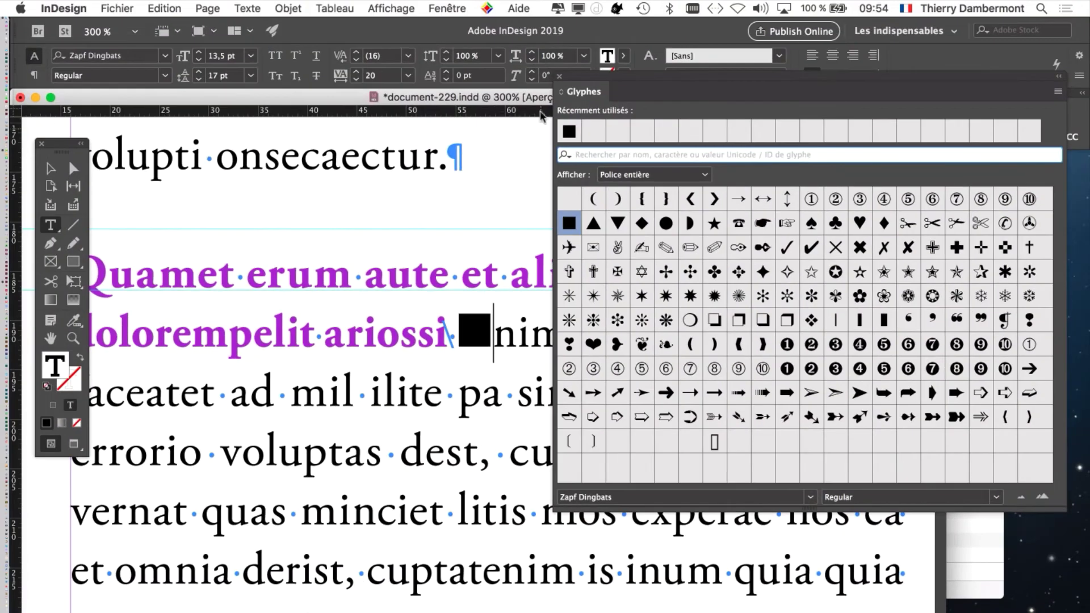
left_click(559, 78)
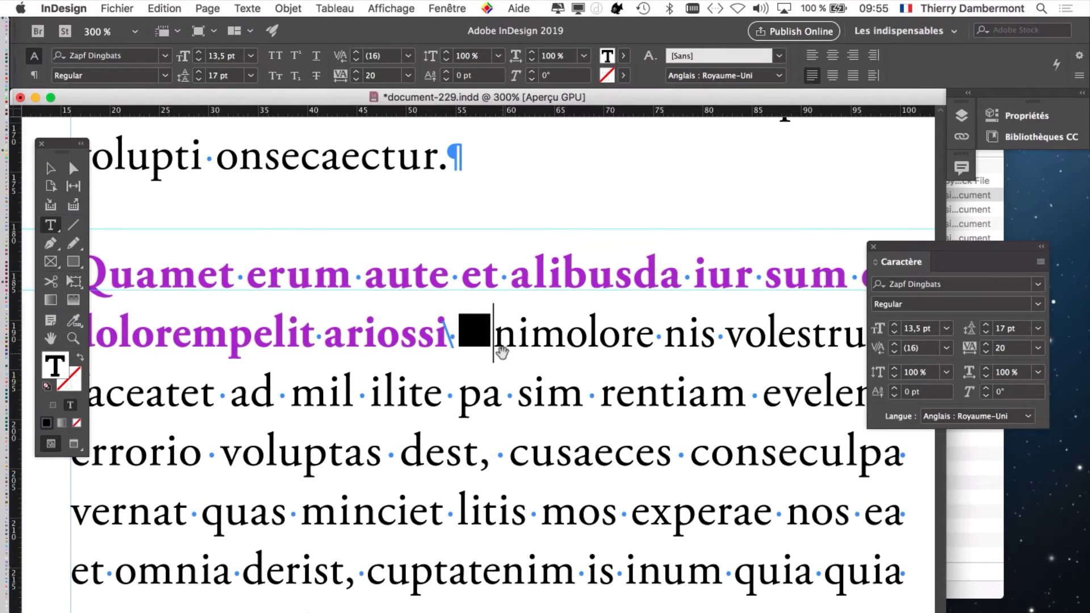
Step: Select the black square before "nimolore" and open the Character Styles panel, placed beside the selection
key("super+minus")
key("super+minus")
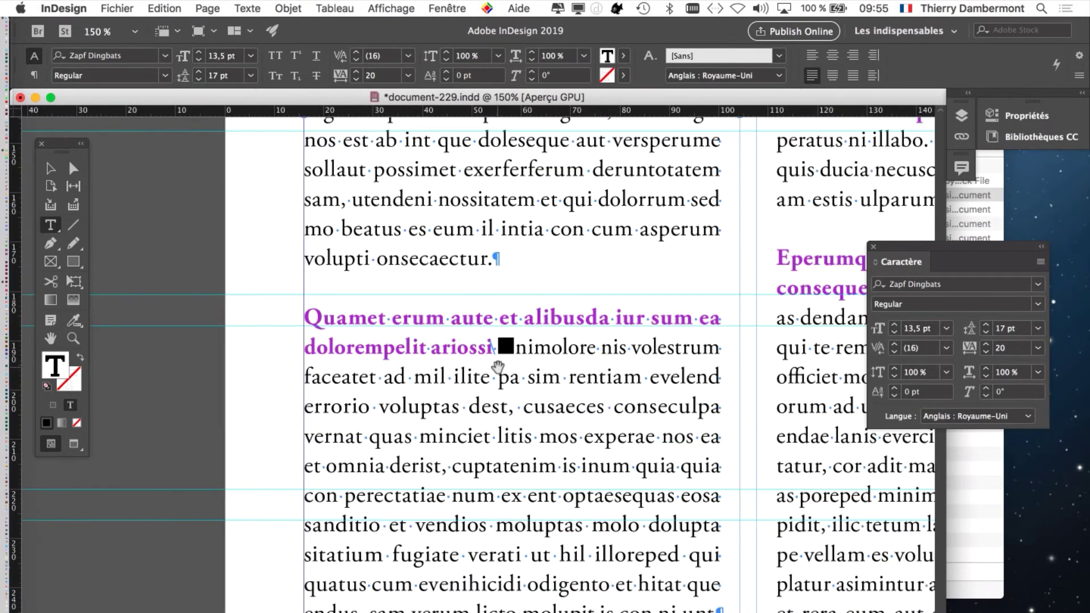
key("super+equal")
key("super+equal")
key("super+equal")
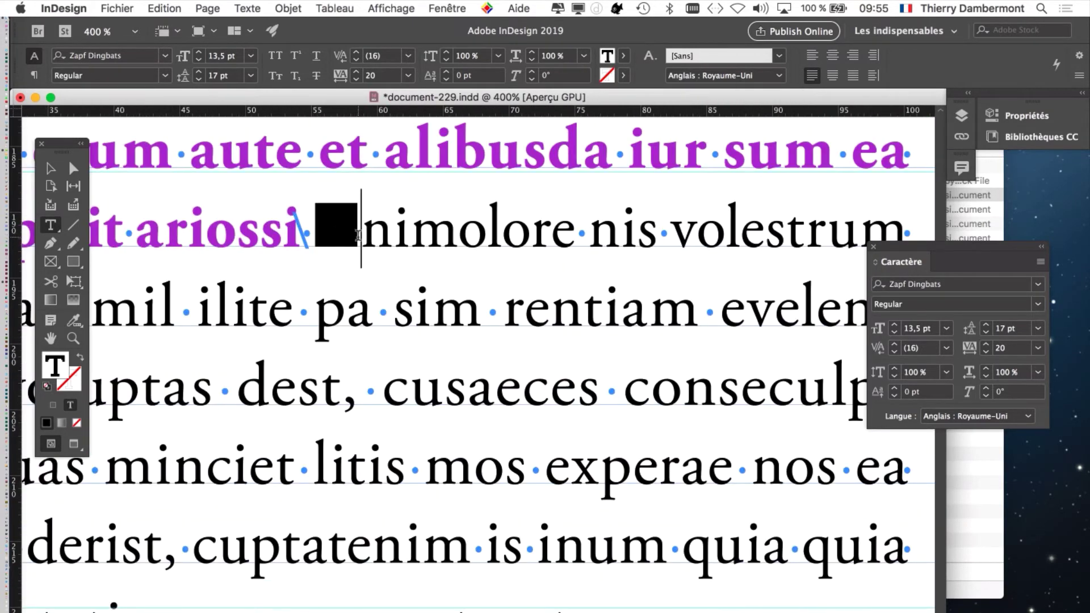
double_click(332, 234)
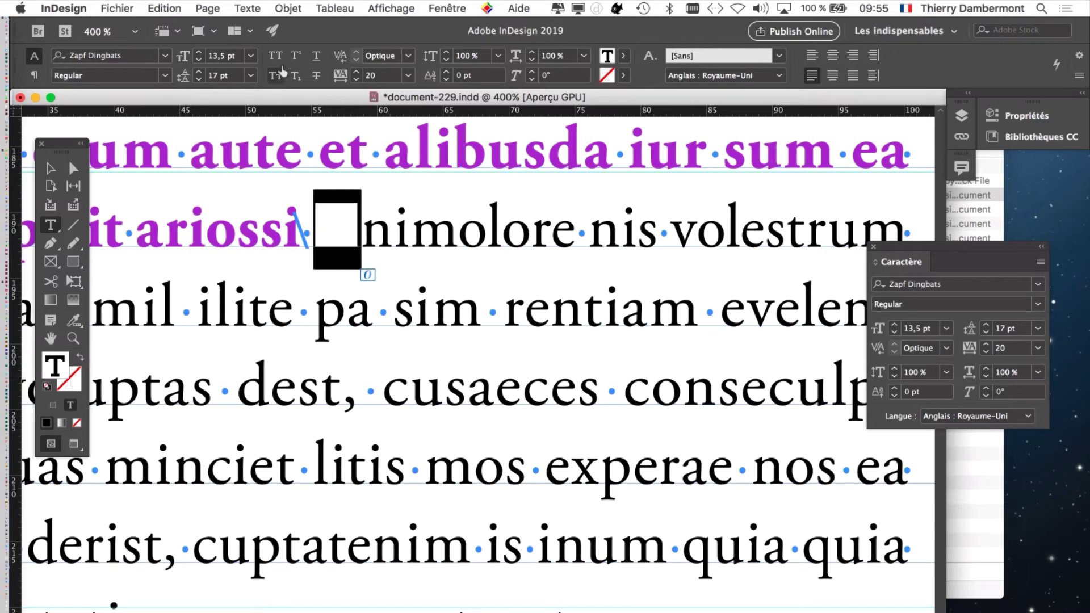
left_click(254, 8)
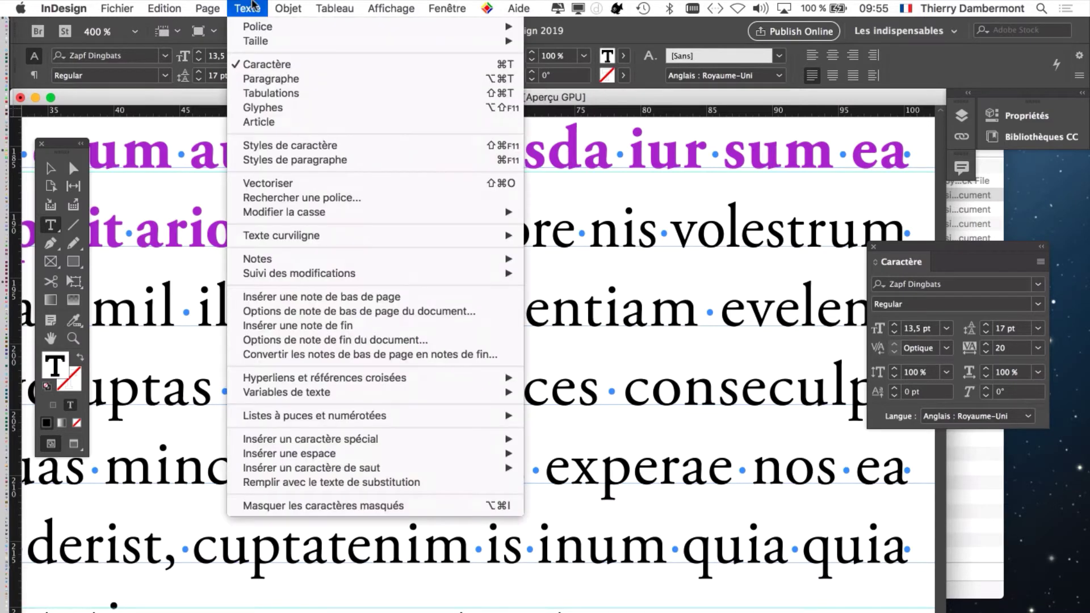
left_click(306, 146)
left_click_drag(611, 140, 508, 140)
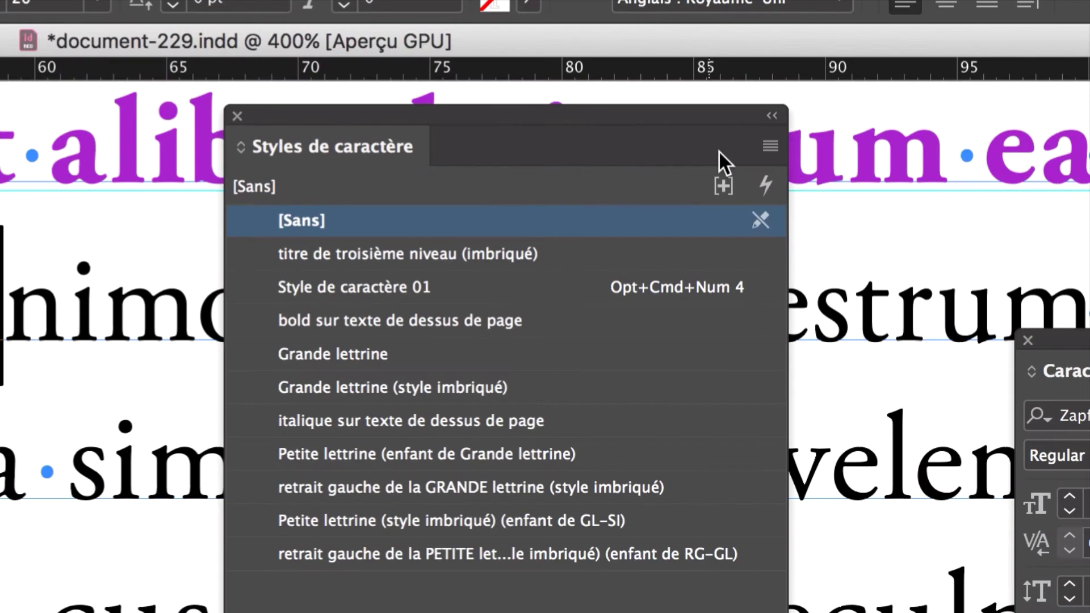
Step: Create a new character style from the selected Zapf Dingbats square and set its character colour to R=170 V=156 B=0
left_click(734, 151)
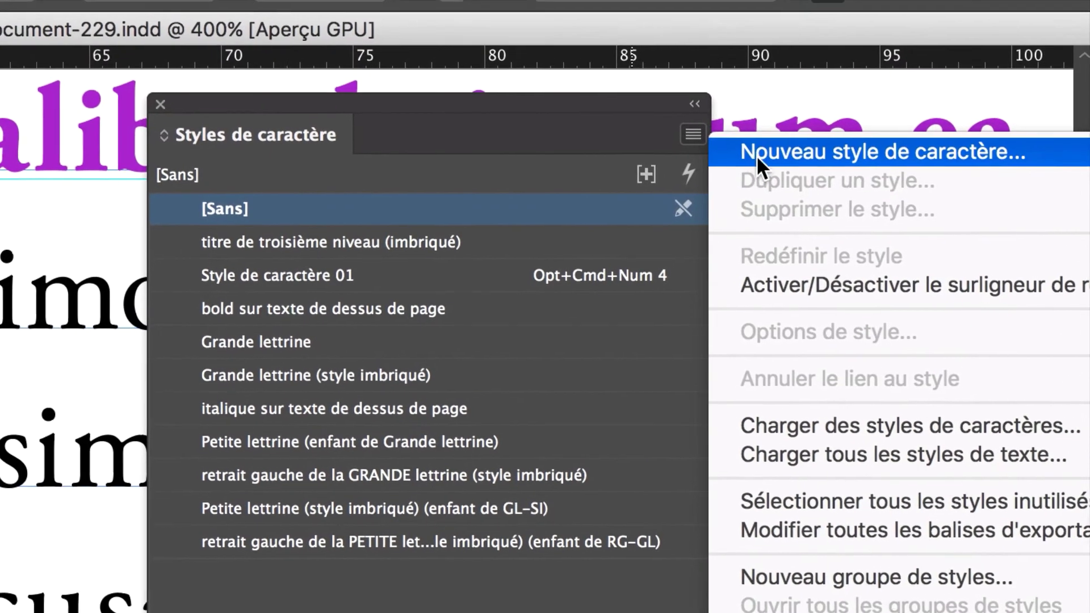
left_click(889, 138)
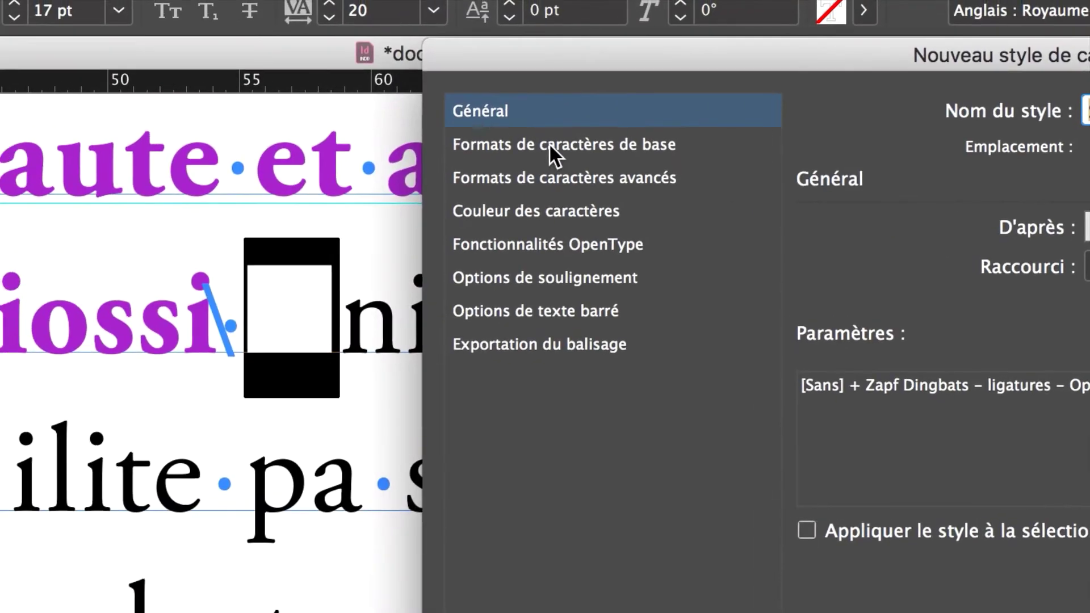
left_click(549, 143)
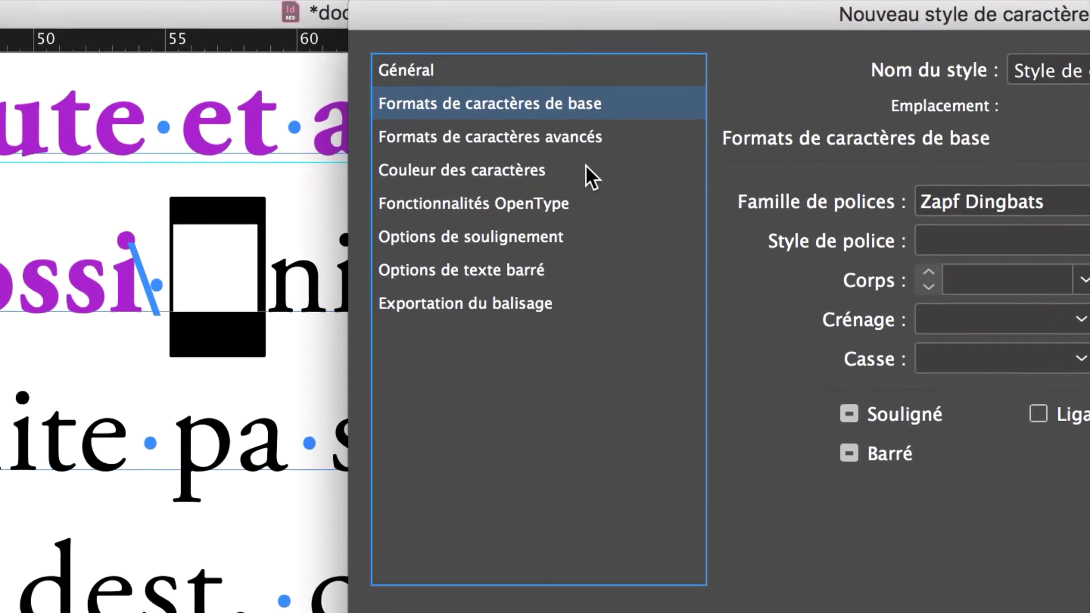
left_click(587, 169)
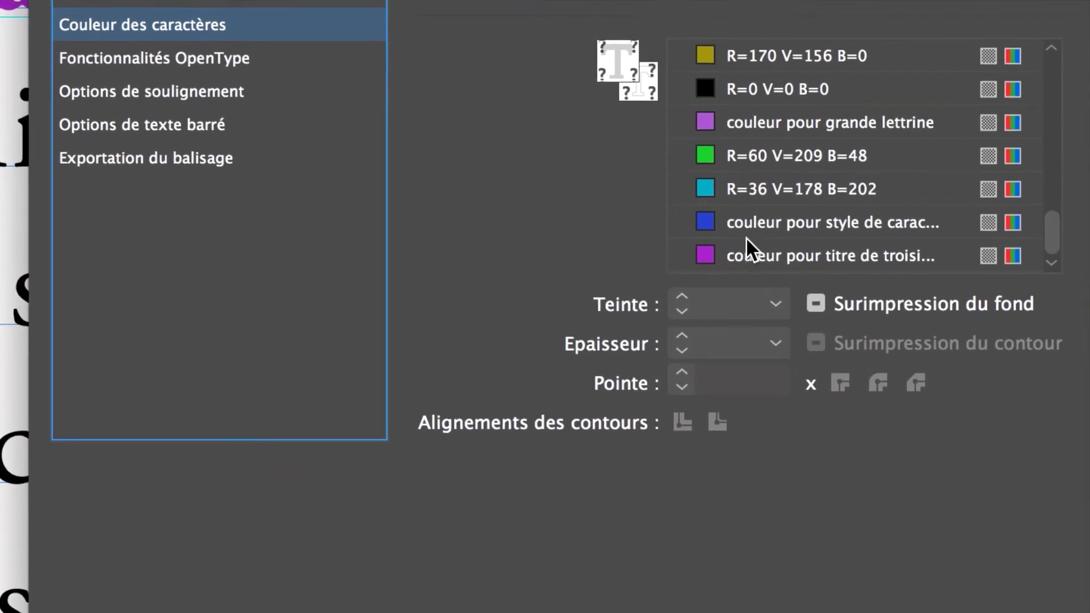
left_click(761, 67)
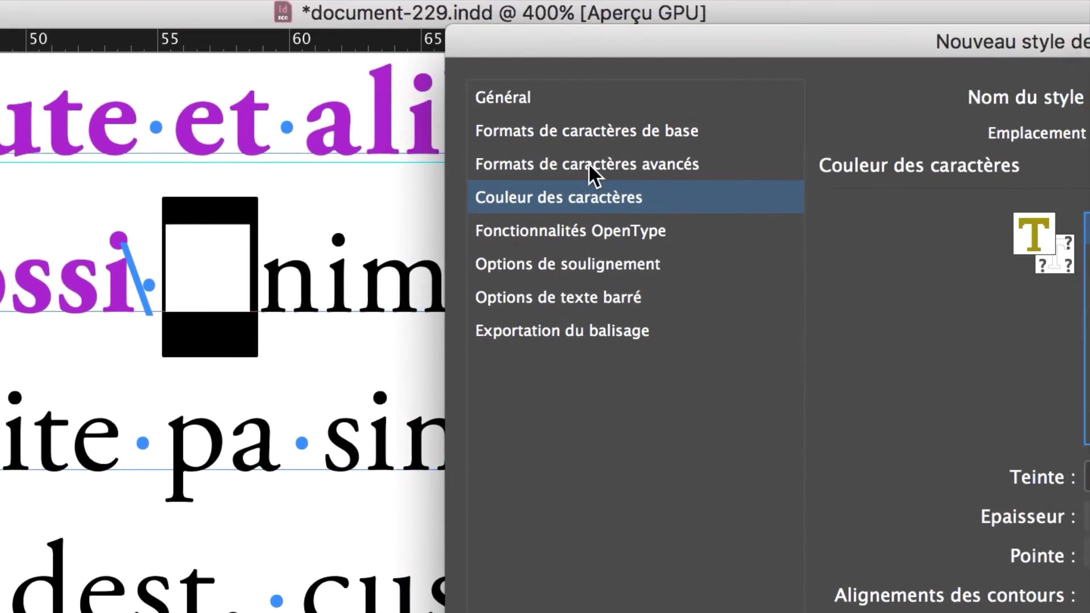
Step: Set the new character style's baseline shift (Décalage vertical) to -3 pt and confirm the style
left_click(795, 102)
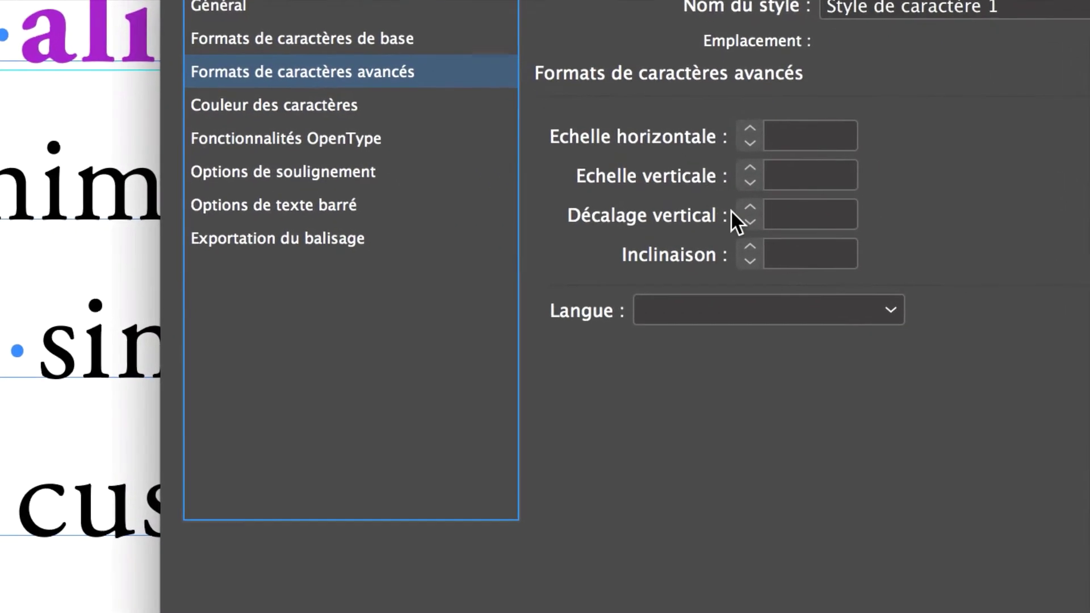
left_click(896, 288)
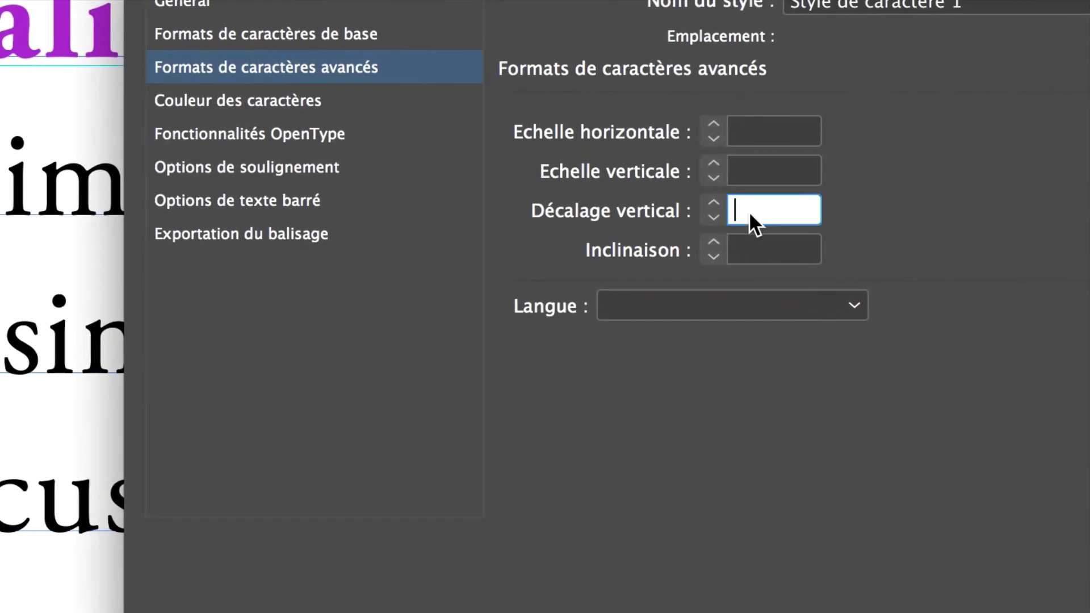
type("-1")
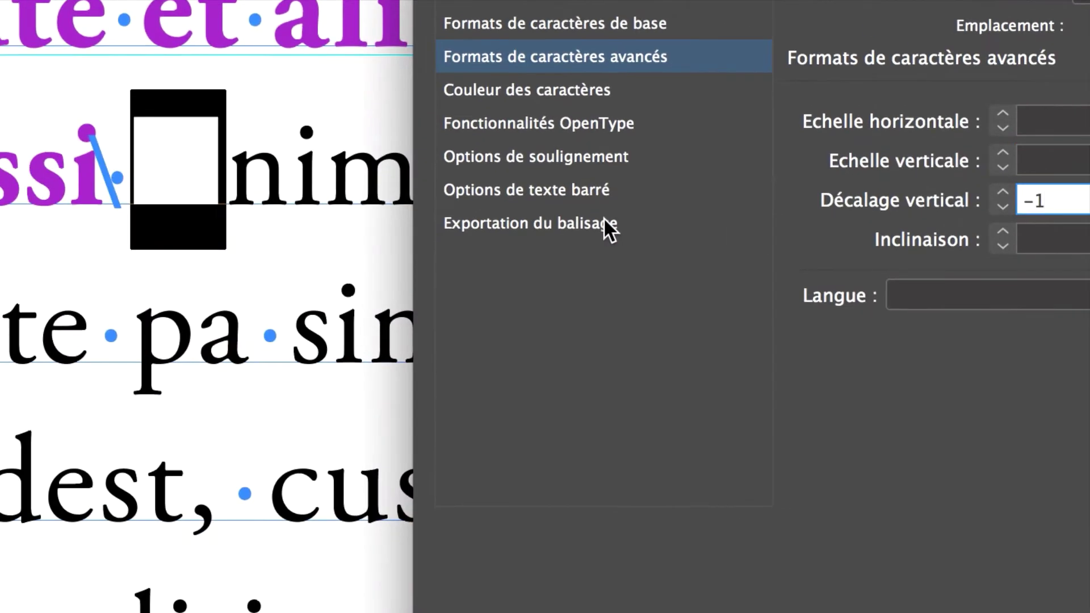
key("Tab")
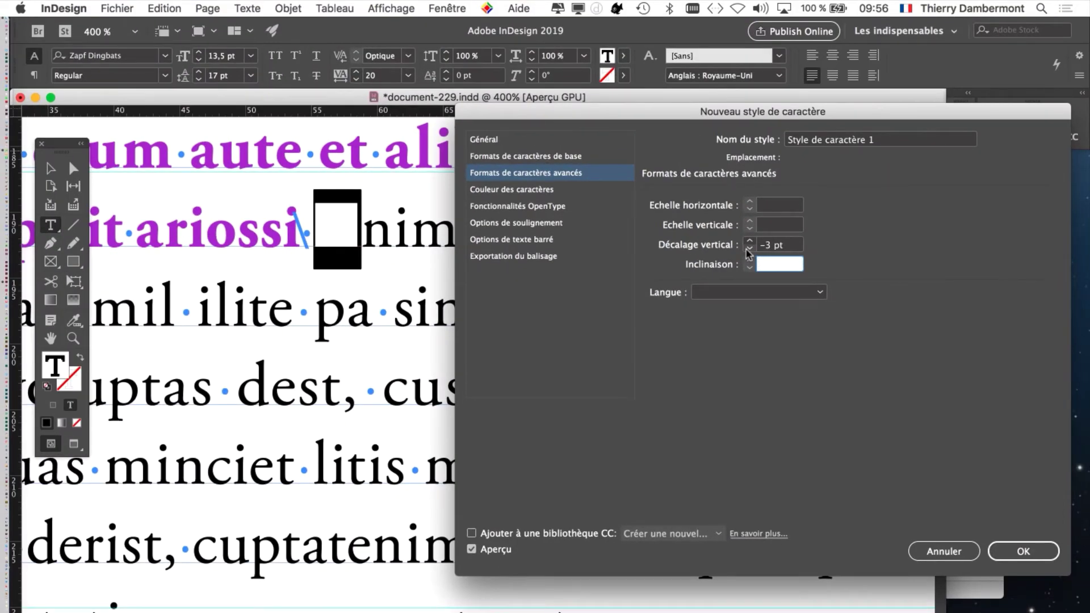
left_click(749, 241)
left_click(1042, 550)
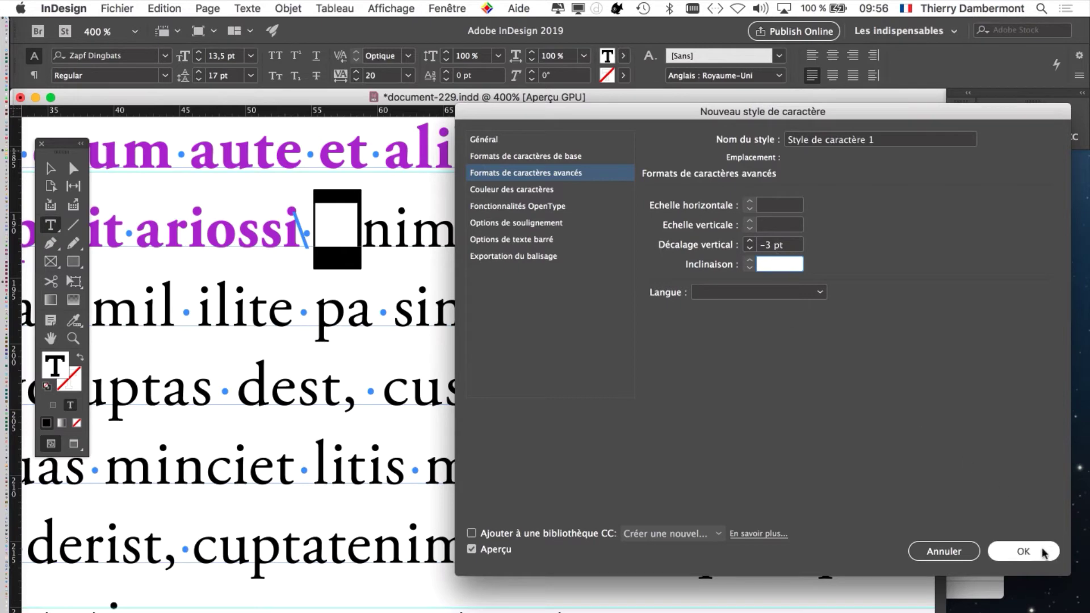
left_click(1043, 551)
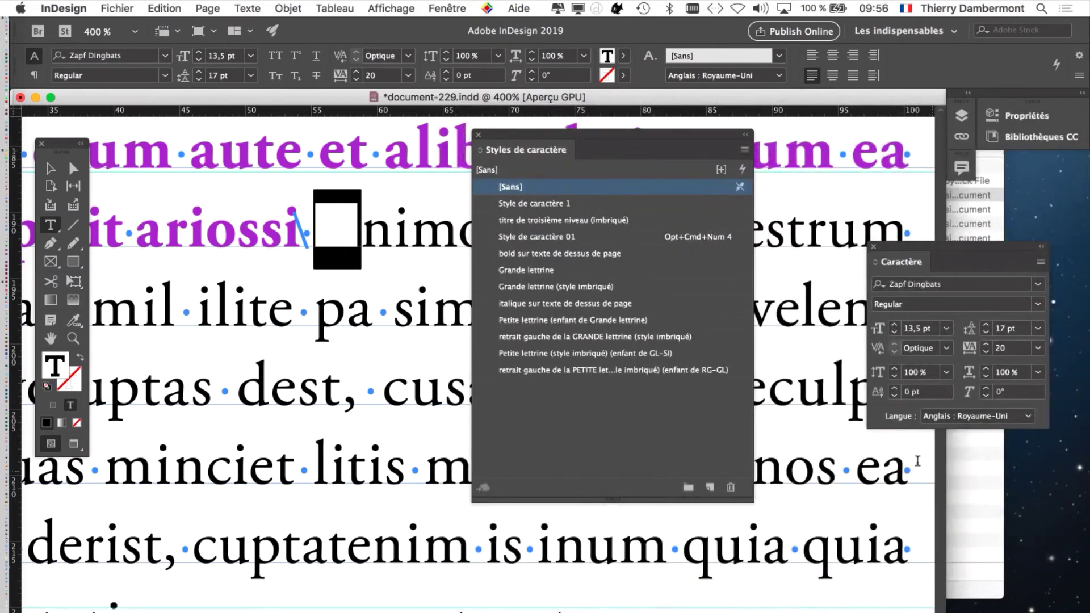
Step: Reselect the black square before "nimolore" with the Type tool and apply the character style "Style de caractère 1" to it
left_click(51, 168)
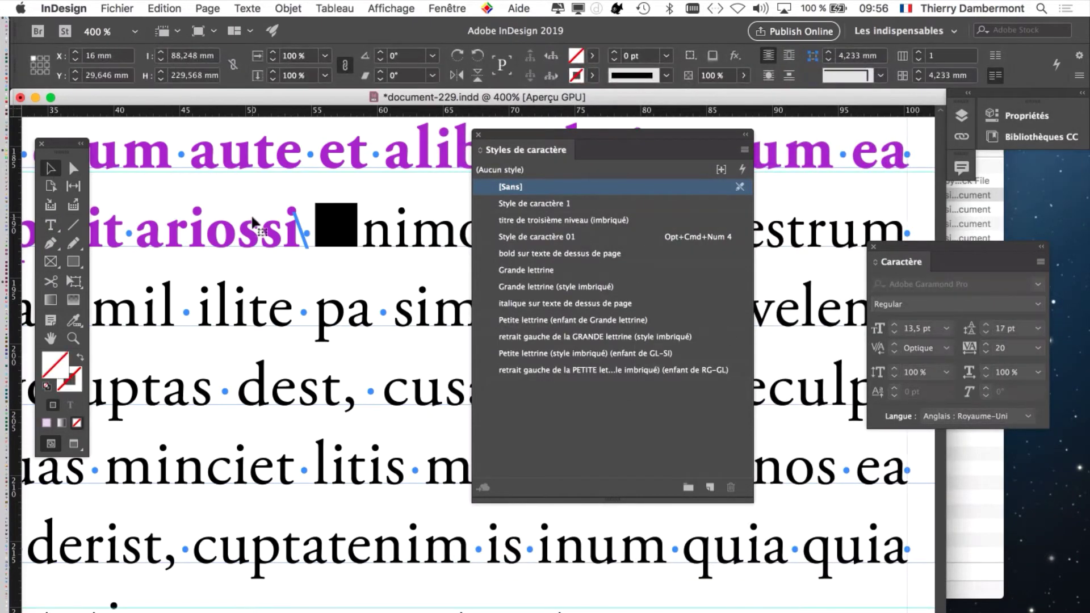
left_click(51, 225)
left_click_drag(359, 225, 325, 224)
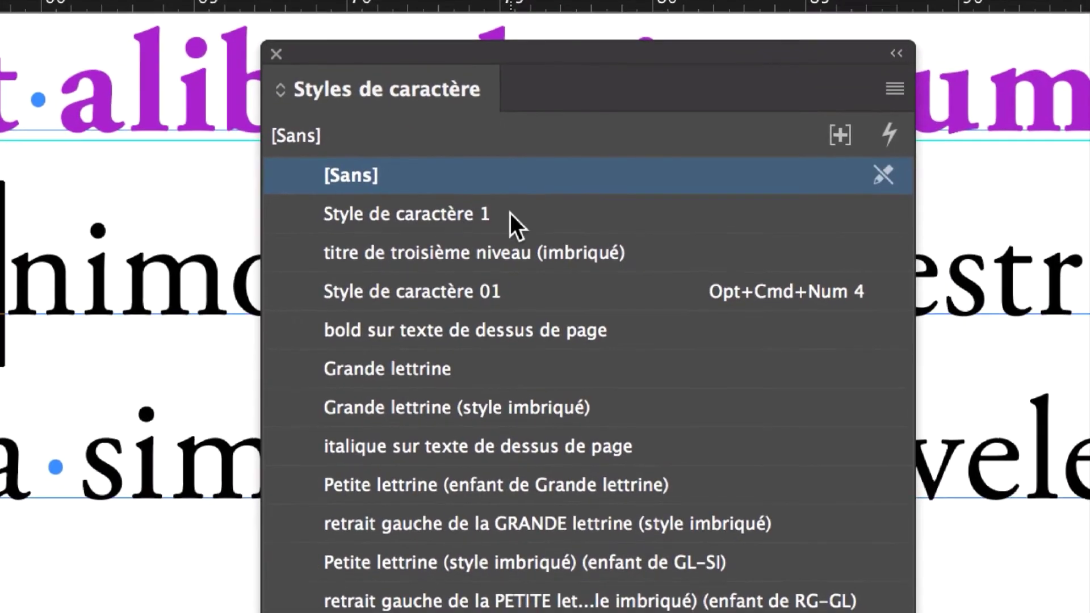
left_click(718, 161)
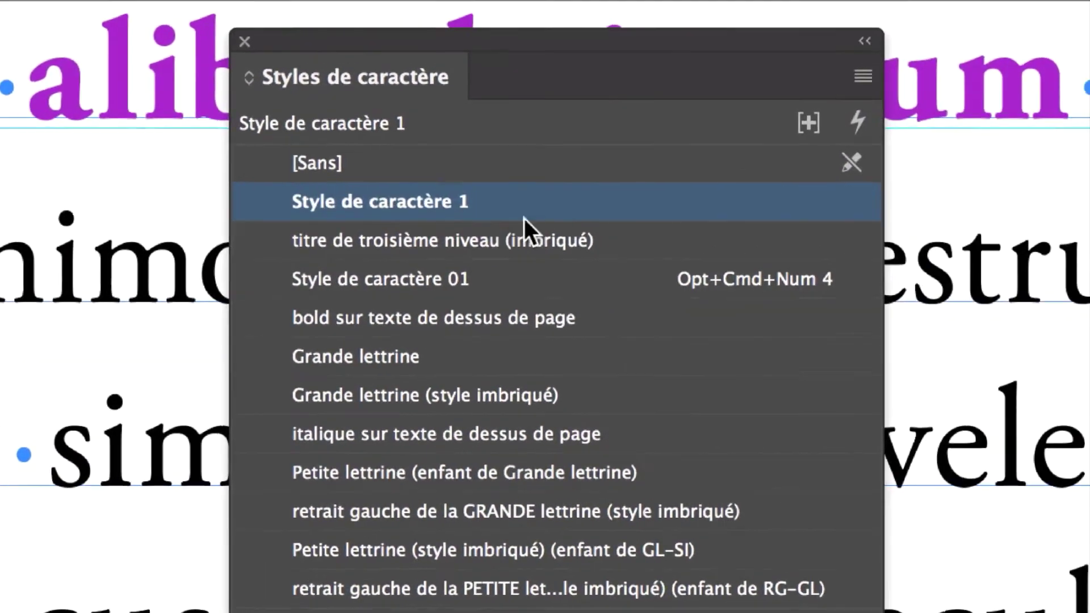
Step: Rename the character style "Style de caractère 1" as "puce après style imbriqué"
double_click(719, 215)
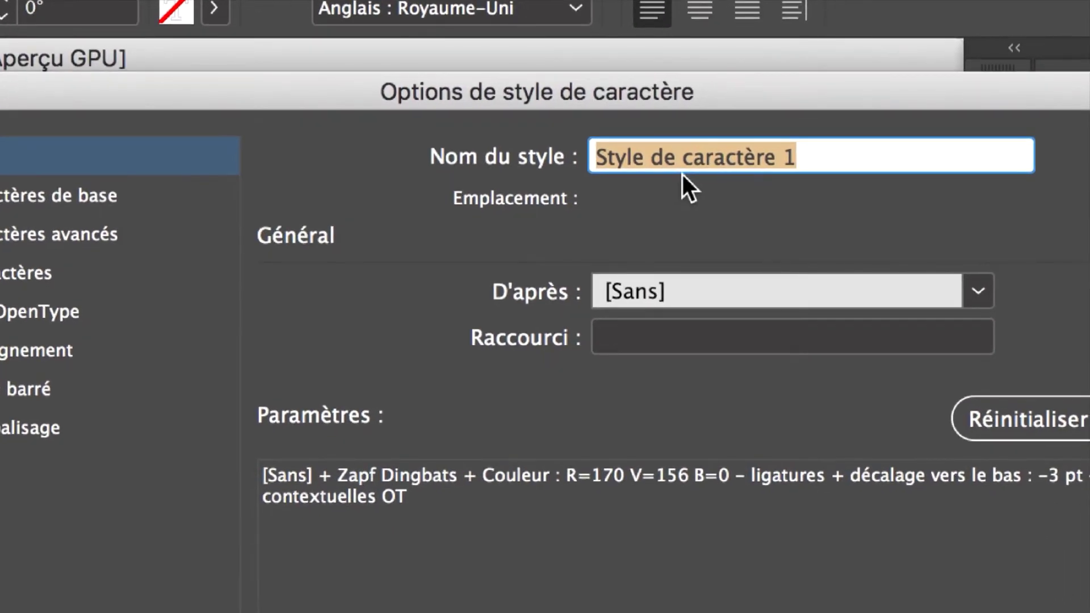
type("puce")
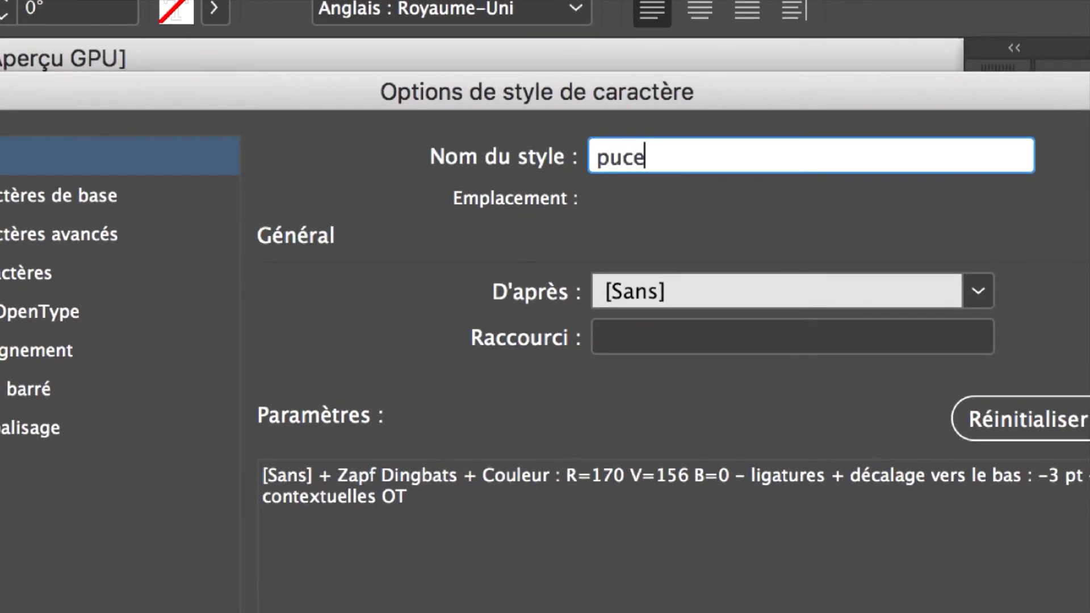
type(" après sty")
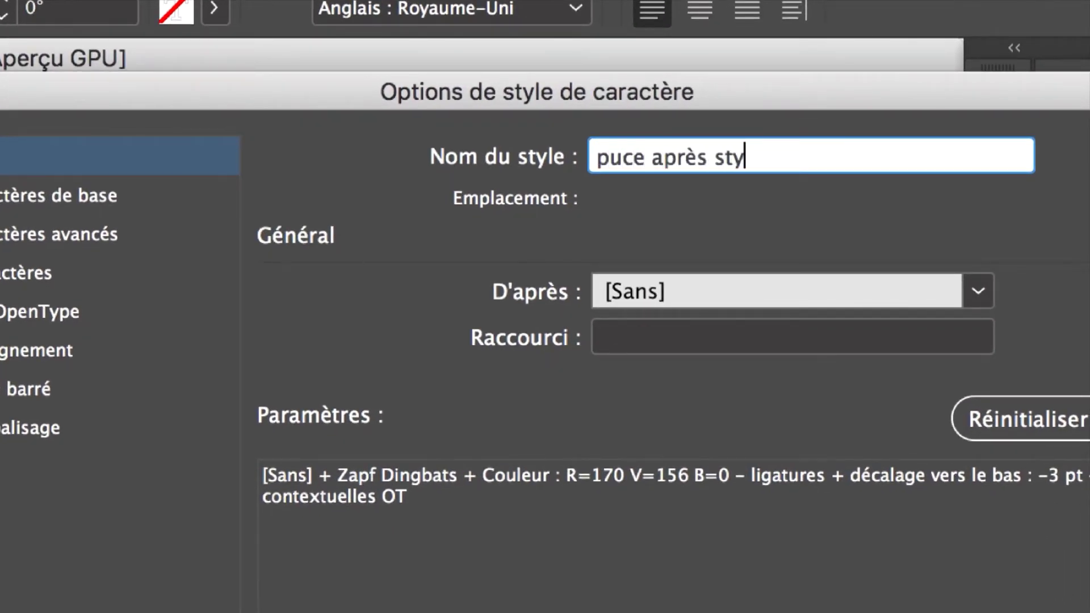
type("le imbriqu\"")
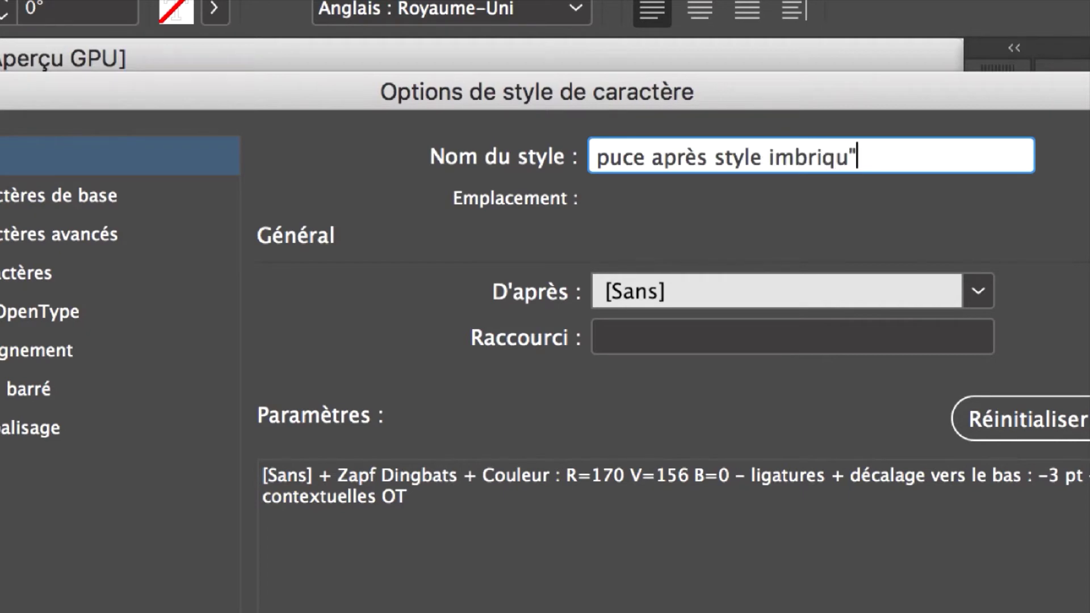
type("é")
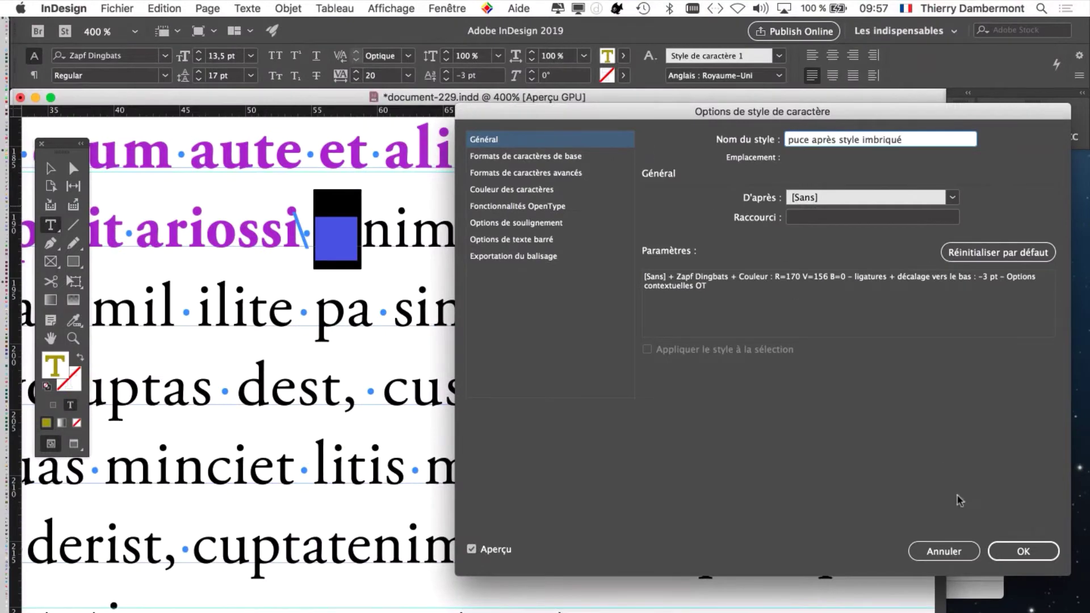
left_click(1023, 552)
Step: Examine the styled square within the whole "Quamet erum" paragraph with nothing selected, moving the Character Styles panel off the text
left_click(359, 237)
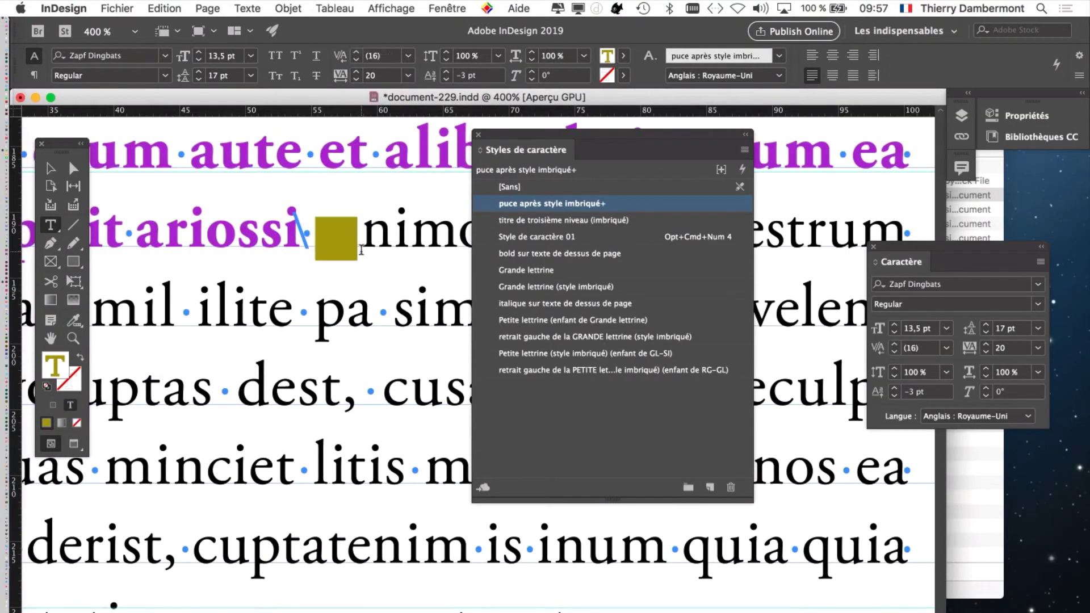
left_click_drag(359, 238, 333, 262)
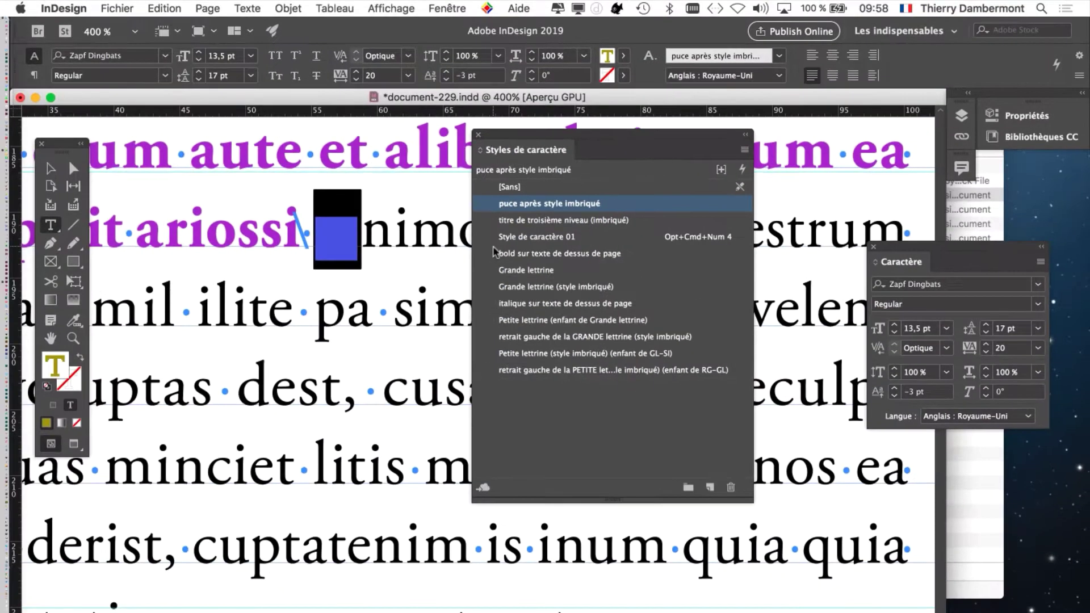
left_click_drag(510, 138, 691, 136)
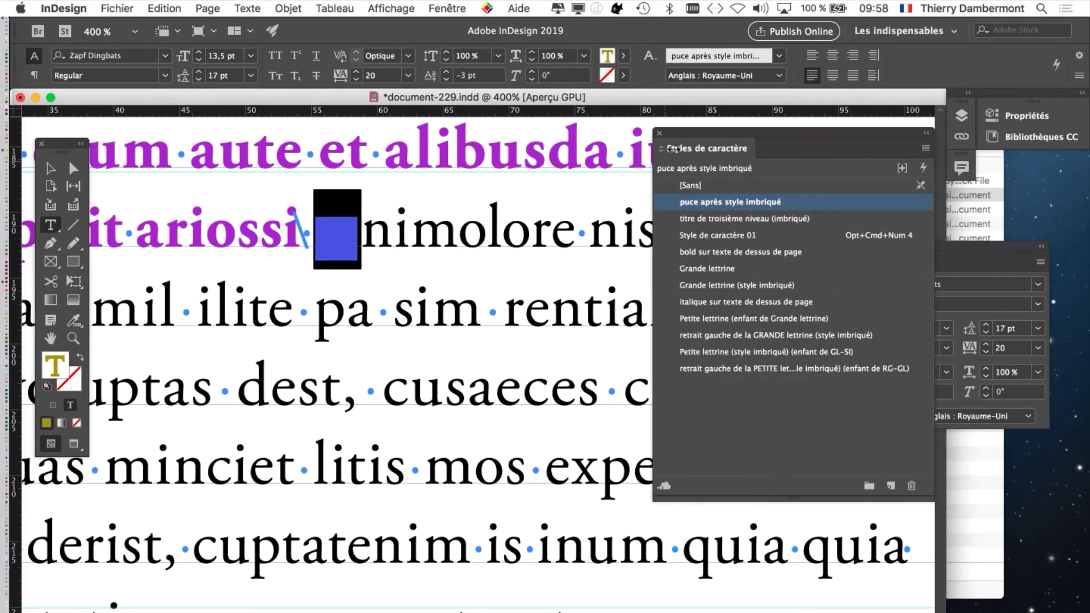
left_click(51, 168)
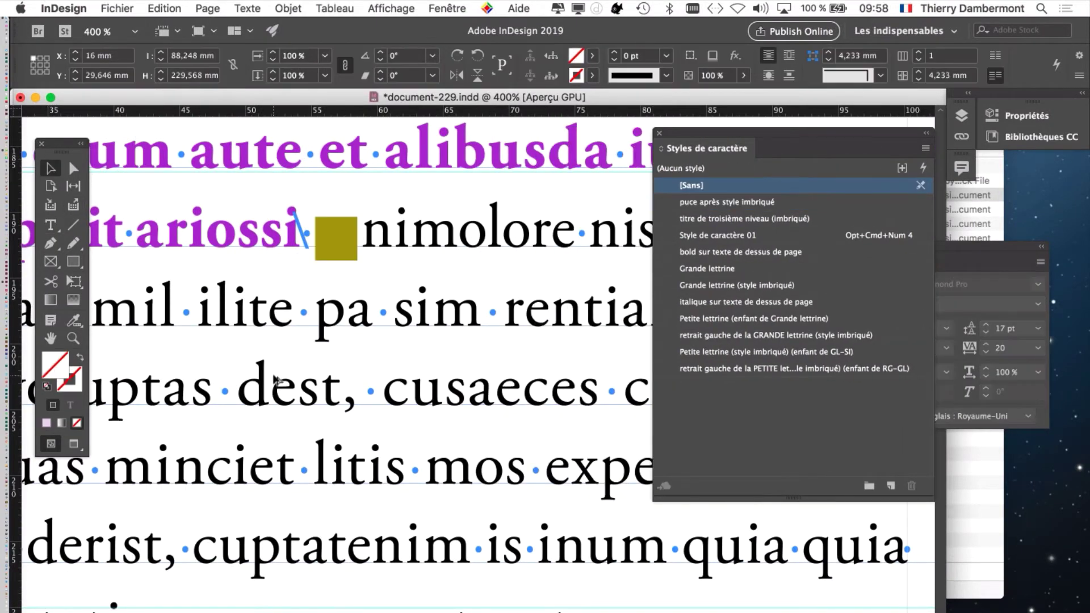
scroll(299, 384, "down", 3)
scroll(299, 385, "left", 8)
scroll(300, 384, "down", 3)
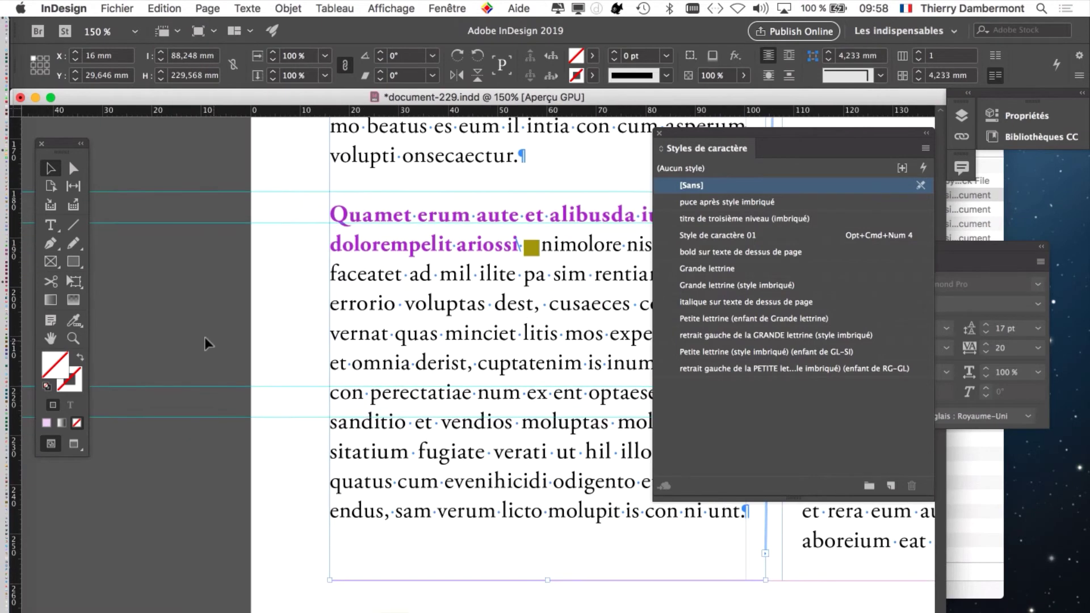
left_click(188, 315)
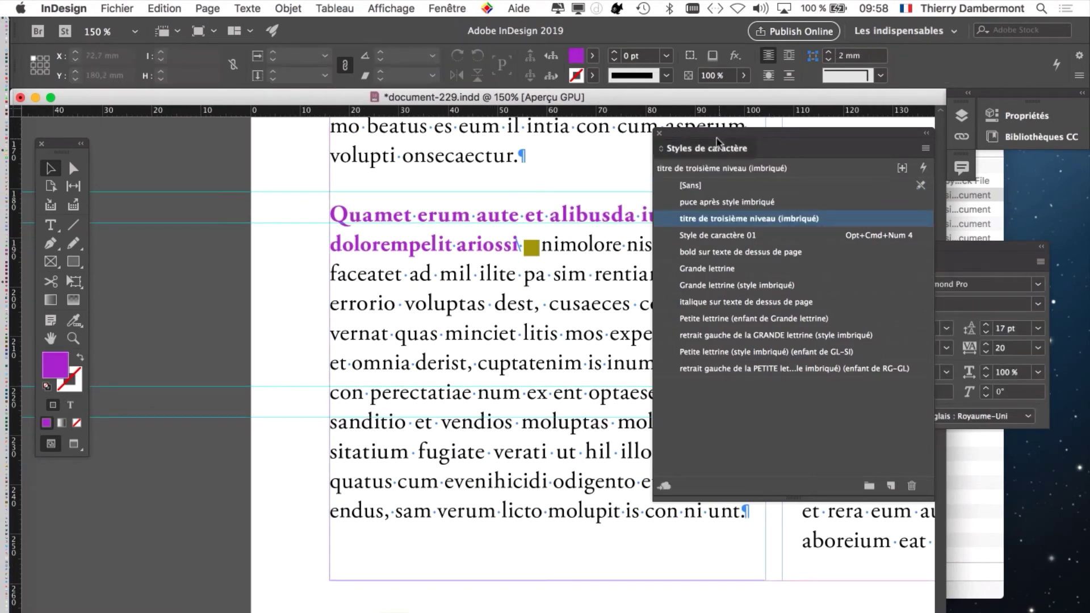
left_click_drag(718, 143, 778, 171)
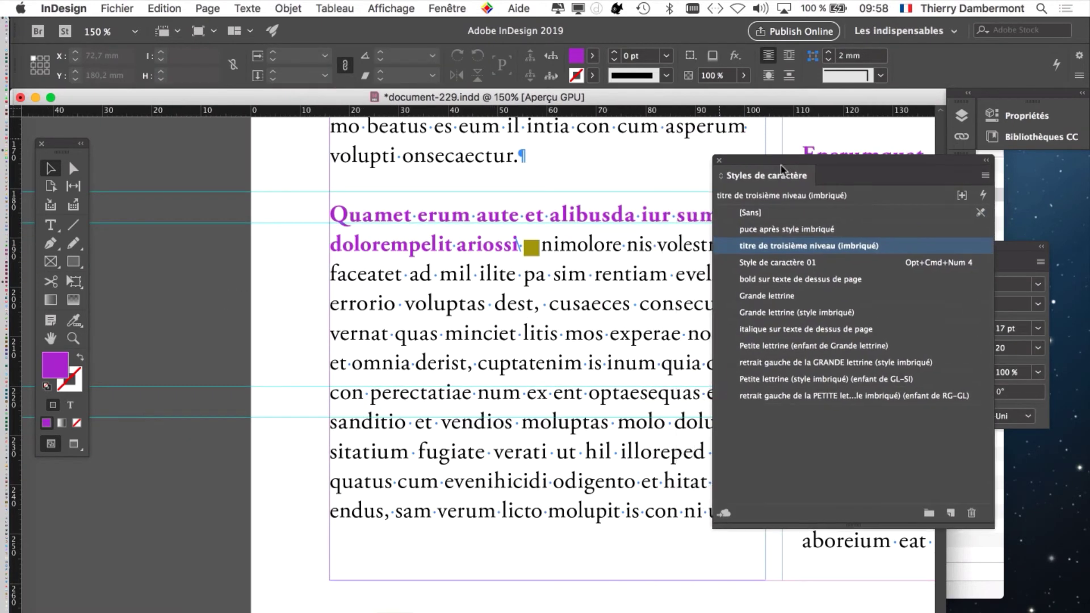
Step: Edit the "puce après style imbriqué" style with its dialog clear of the square, and set the baseline shift to -2 pt
left_click(869, 229)
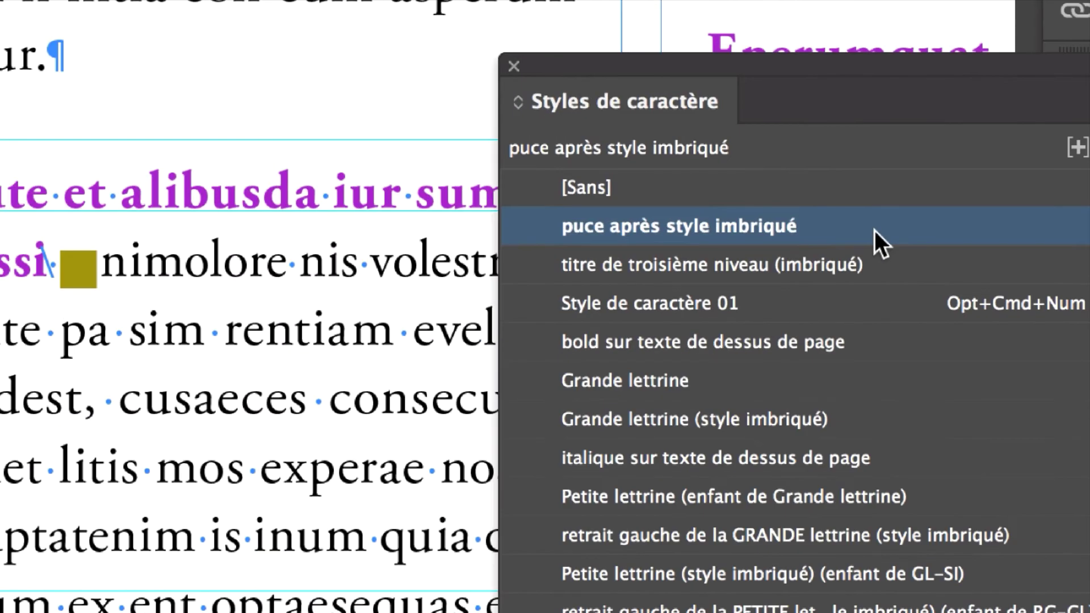
double_click(874, 231)
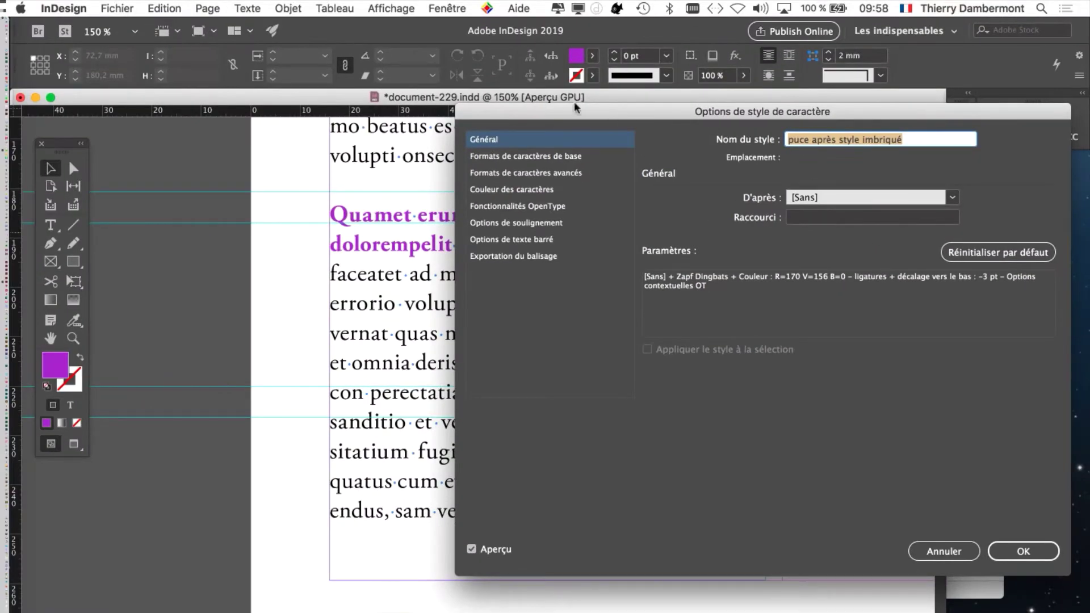
left_click_drag(574, 101, 720, 89)
left_click(704, 143)
left_click(702, 158)
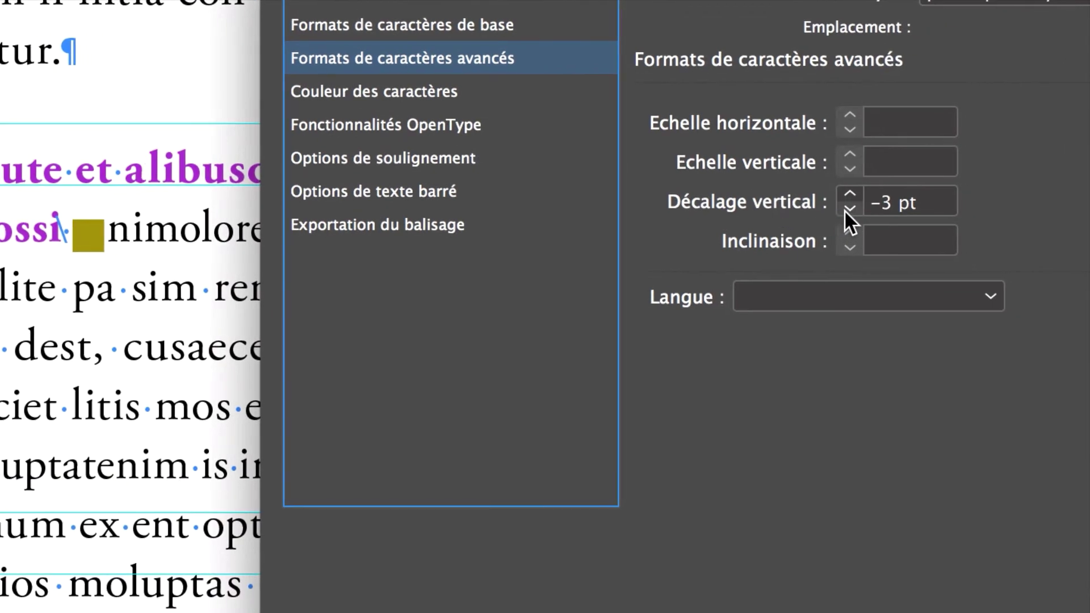
left_click(848, 208)
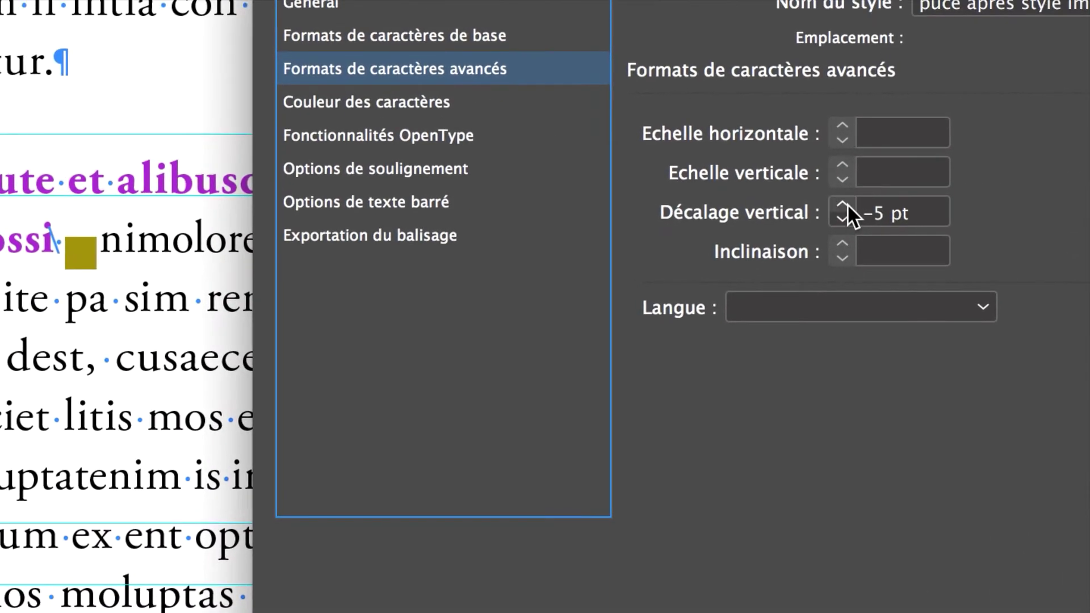
left_click(845, 206)
left_click(844, 204)
left_click(844, 205)
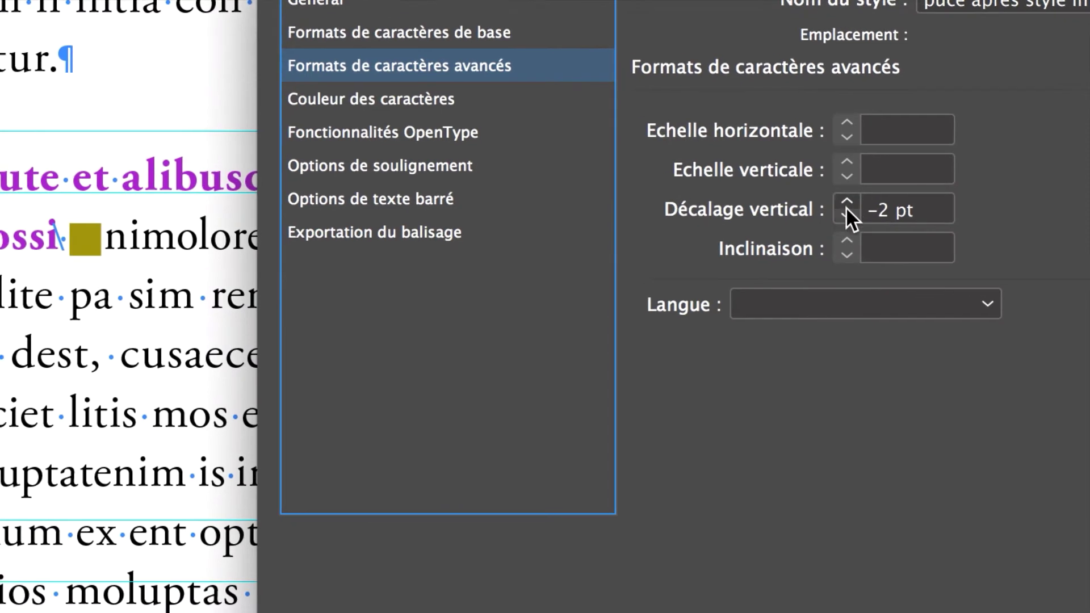
left_click(885, 221)
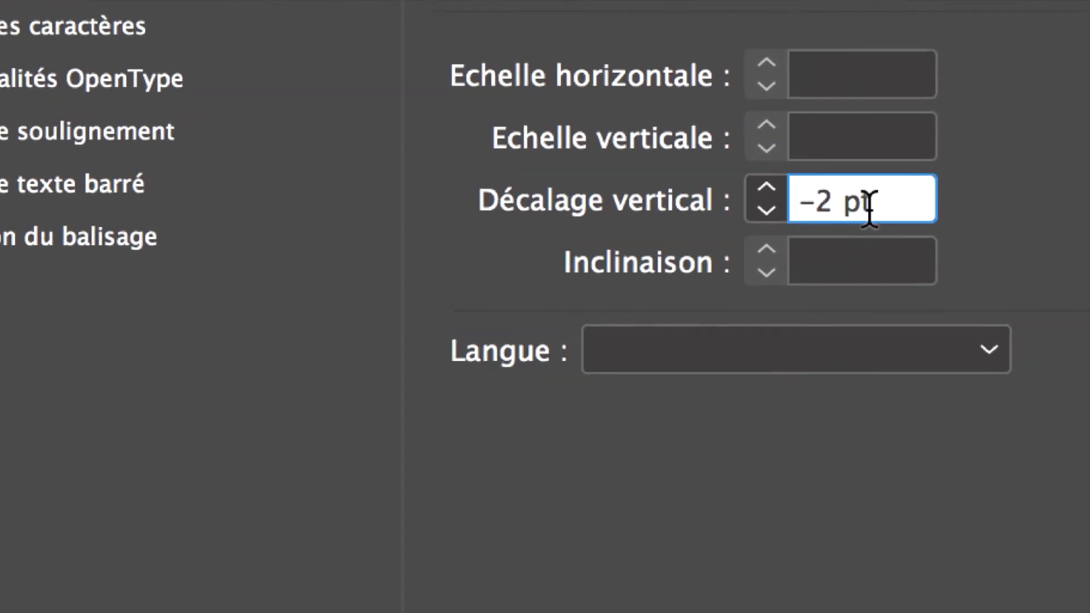
double_click(866, 208)
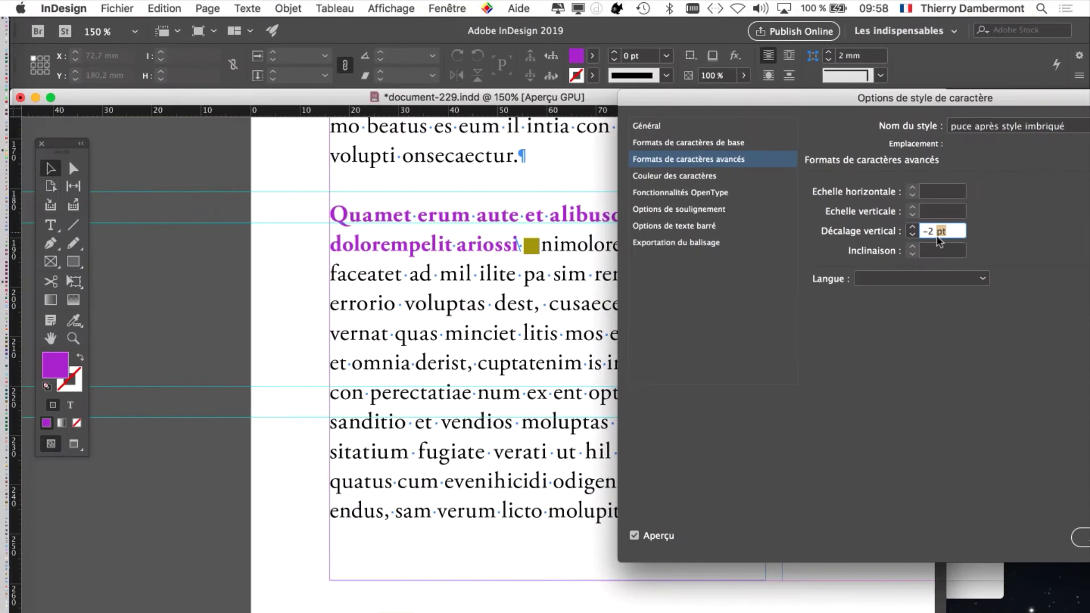
Step: Change the character colour of the "puce après style imbriqué" style to R=36 V=178 B=202
left_click_drag(651, 88, 642, 68)
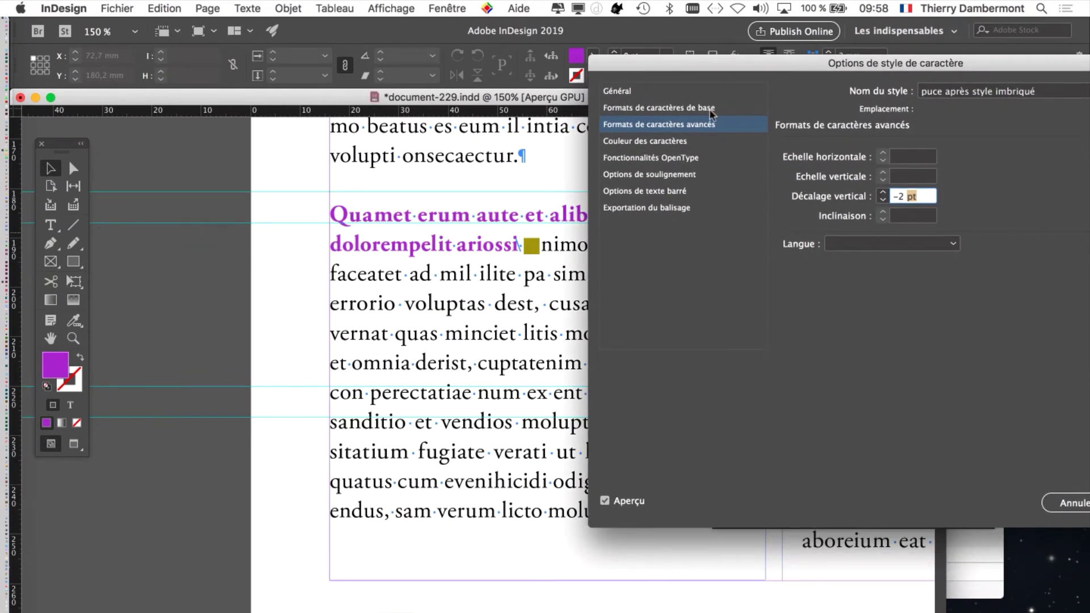
left_click(701, 141)
left_click(973, 223)
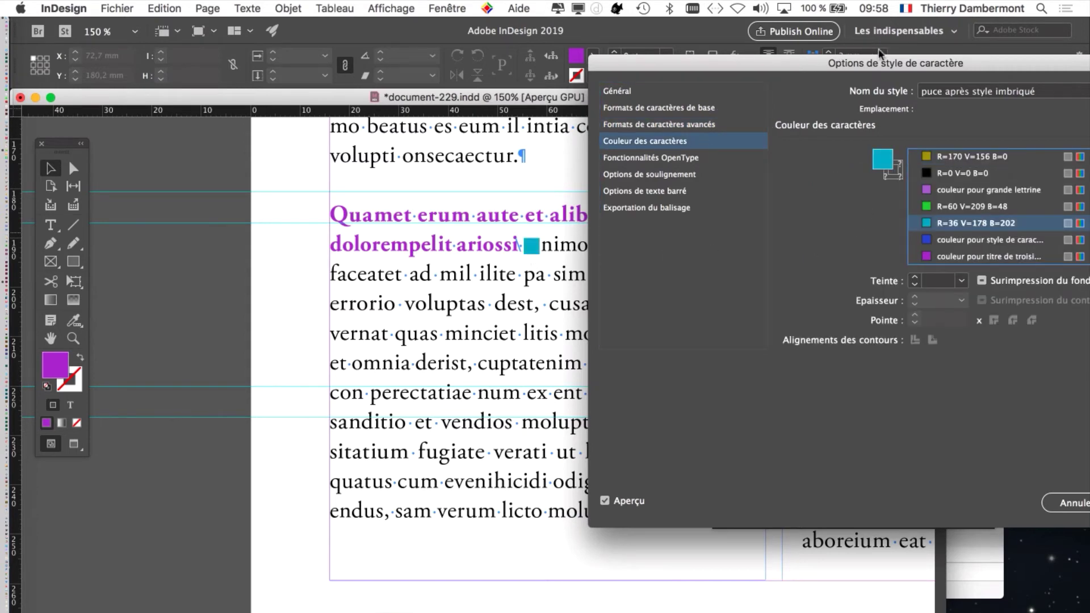
Step: Try the R=170 V=156 B=0 and R=60 V=209 B=48 swatches on the square, restore R=36 V=178 B=202 and confirm the style options
left_click_drag(916, 64, 528, 278)
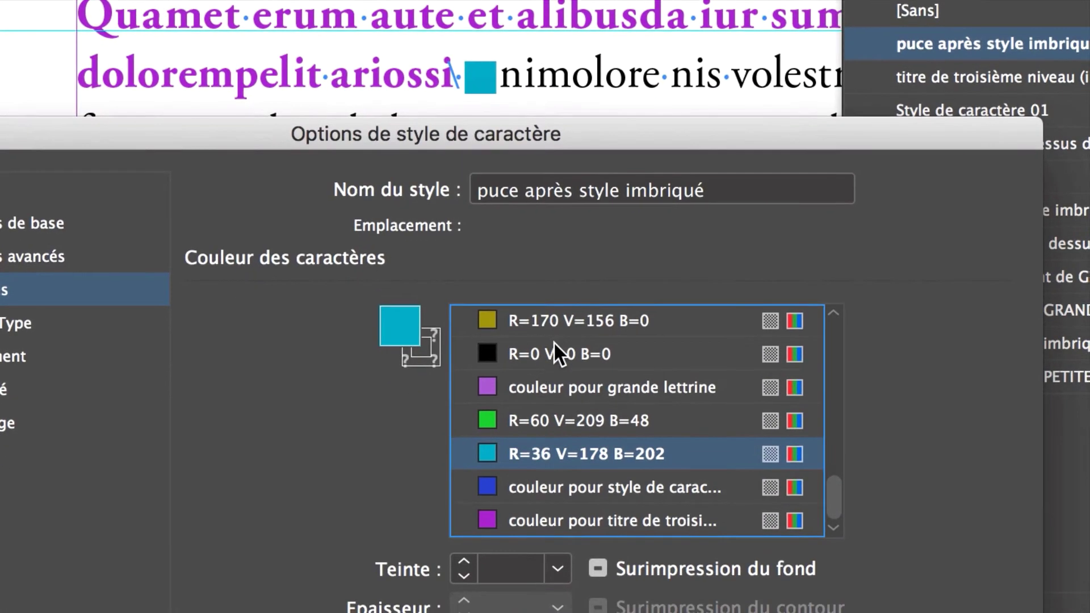
left_click(569, 367)
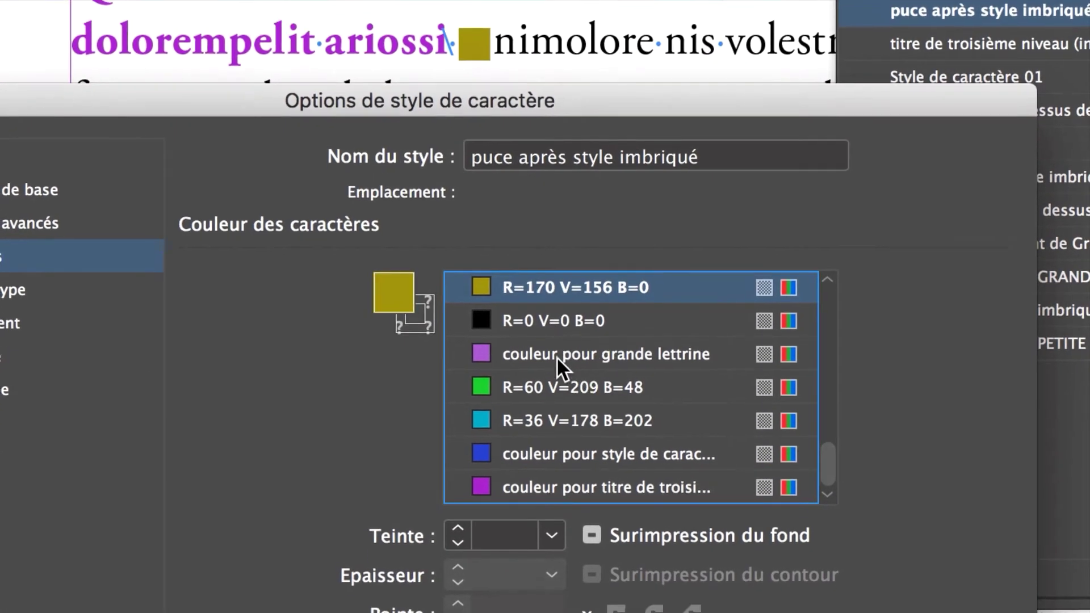
left_click(557, 402)
left_click(556, 371)
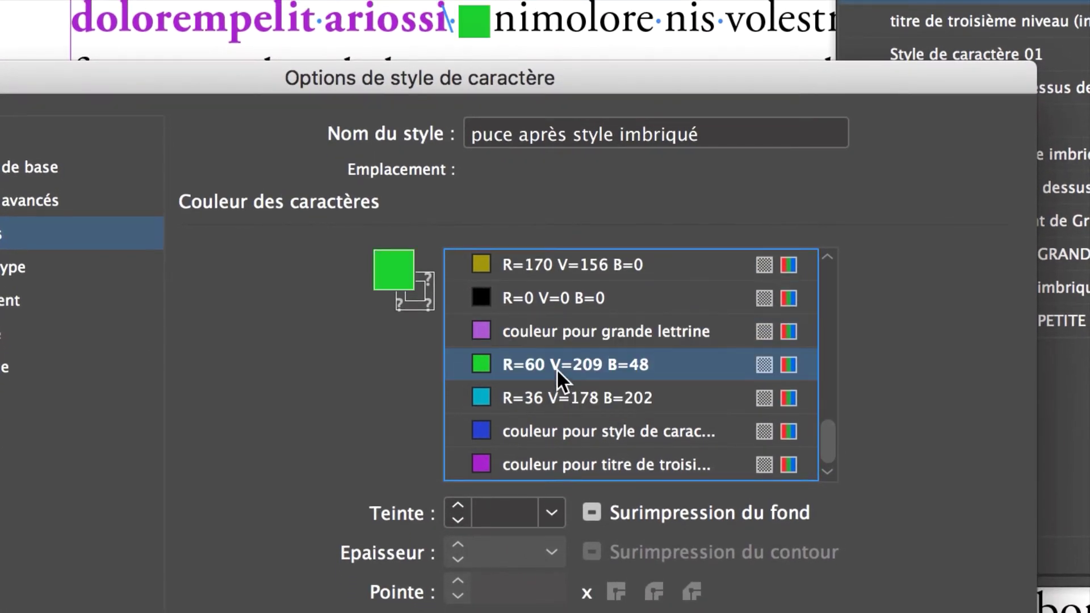
key("Down")
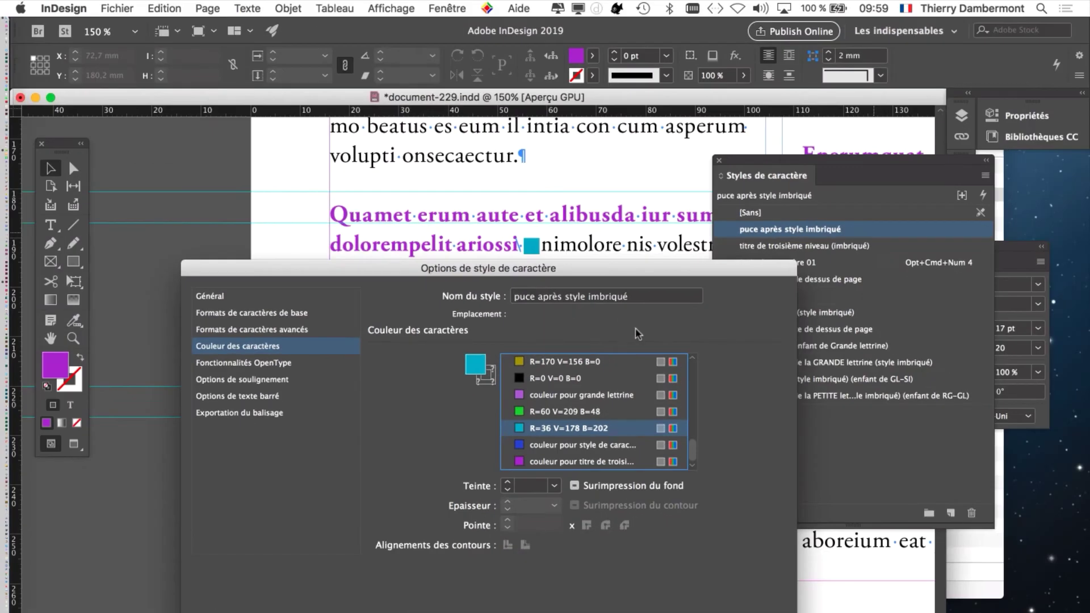
left_click_drag(642, 276, 573, 12)
left_click(630, 500)
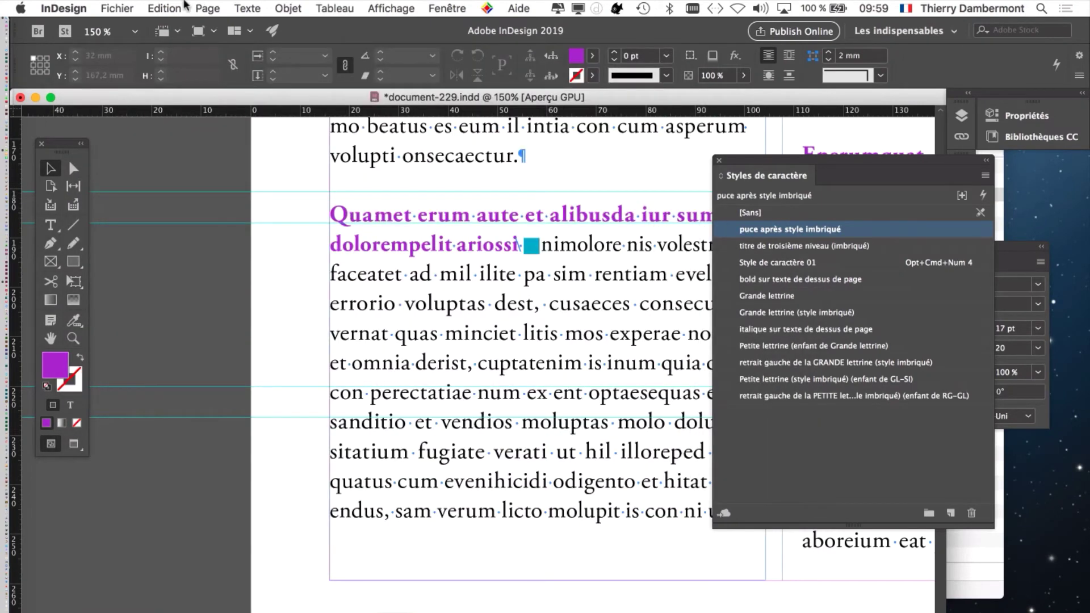
Step: Save the document under the new name document-230.indd in the Dossier document-225 folder
left_click(117, 8)
left_click(142, 117)
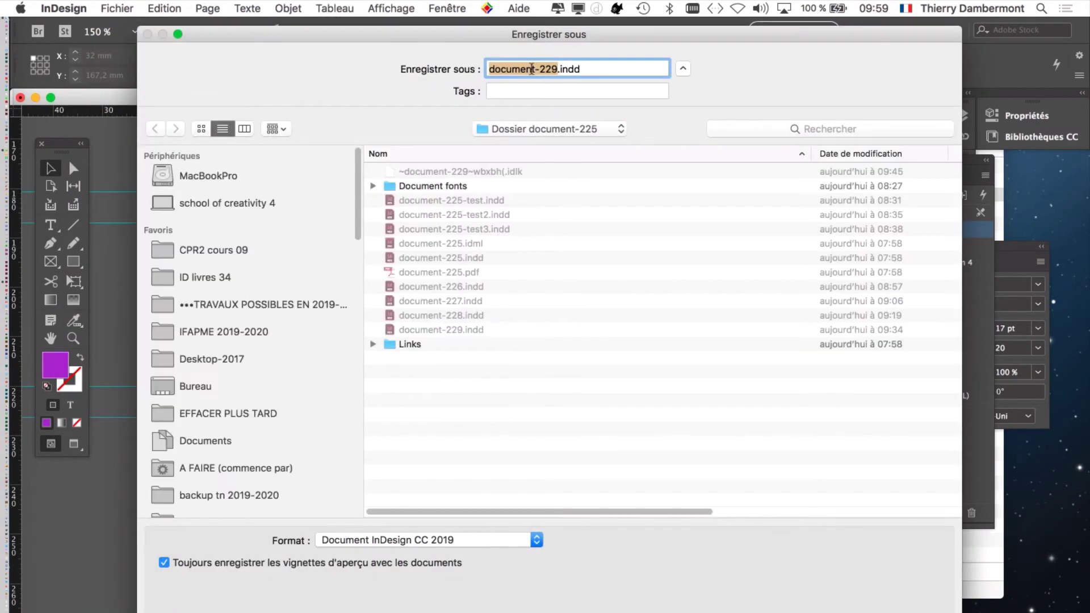
left_click(535, 69)
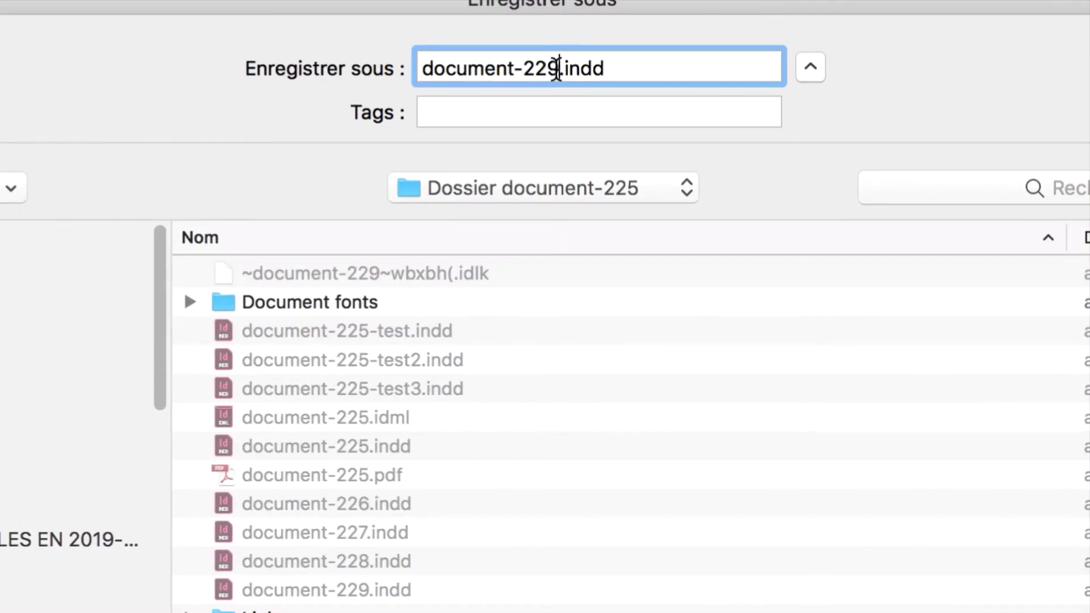
left_click_drag(559, 70, 535, 69)
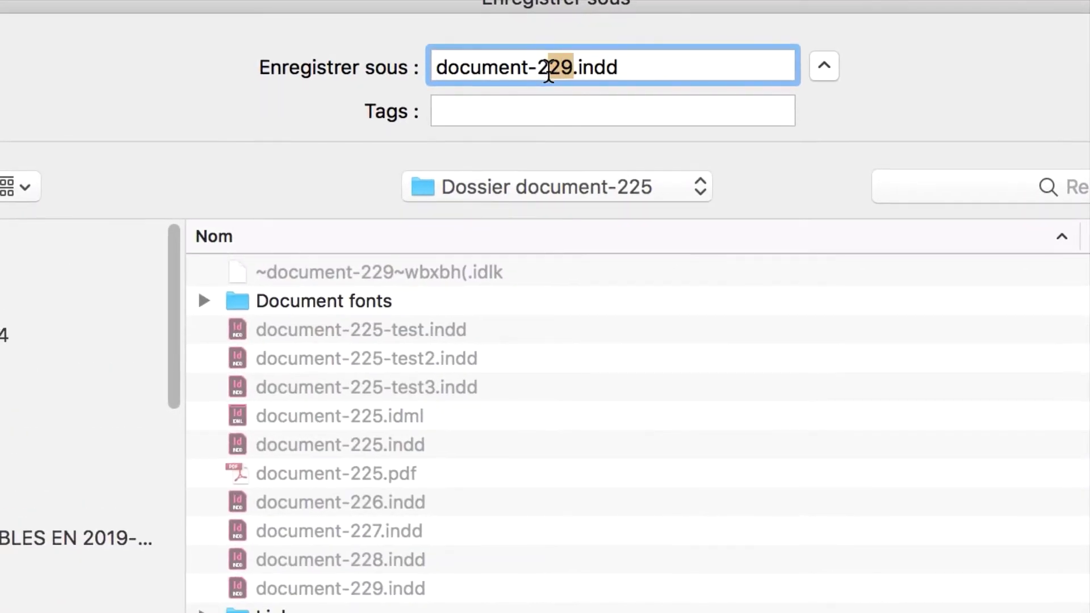
type("30")
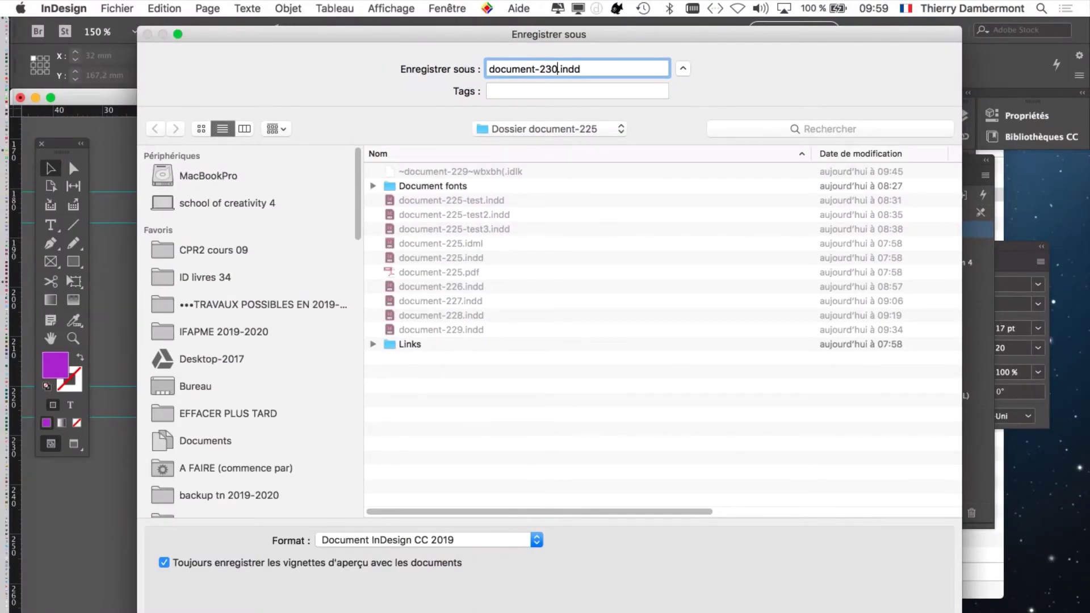
key("Return")
Step: Show the character settings and examine the "Quamet erum" paragraph on page 10 in preview mode, zoomed out to 75%
key("super+t")
key("super+minus")
key("super+minus")
key("super+minus")
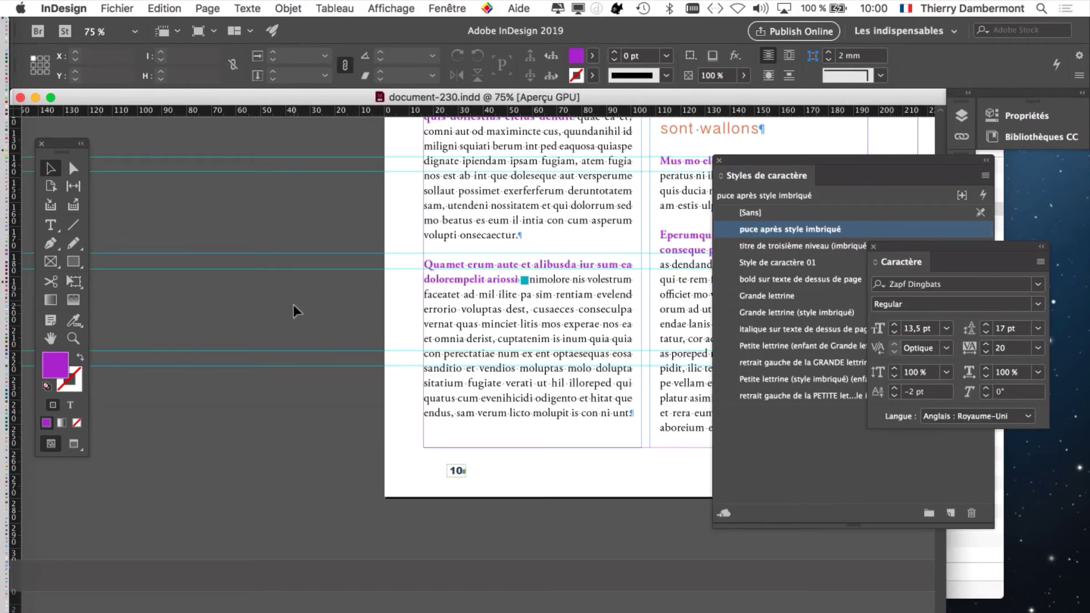
scroll(294, 304, "right", 5)
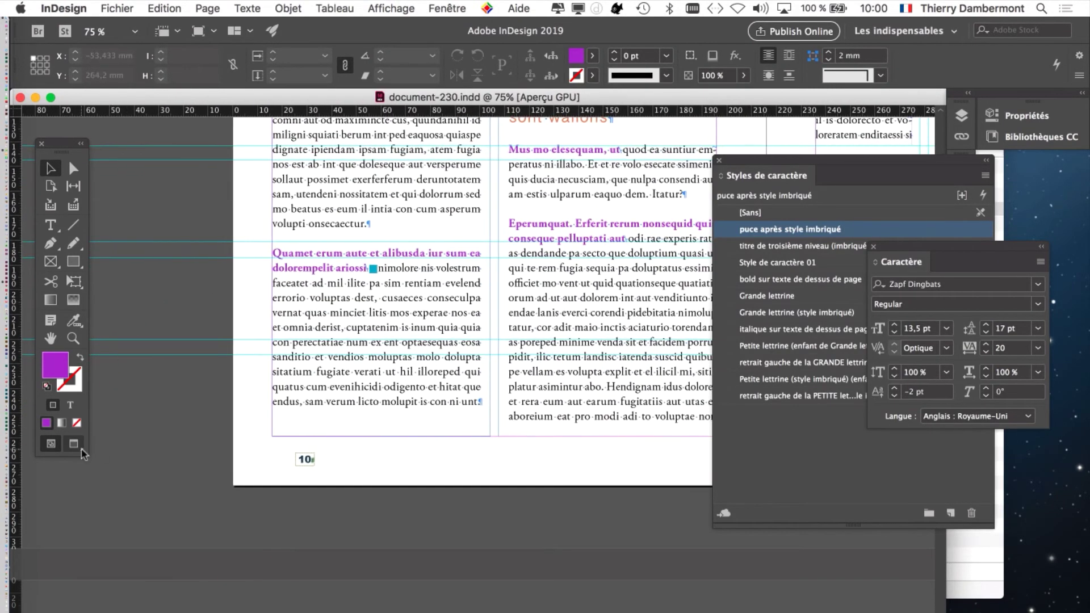
left_click(81, 447)
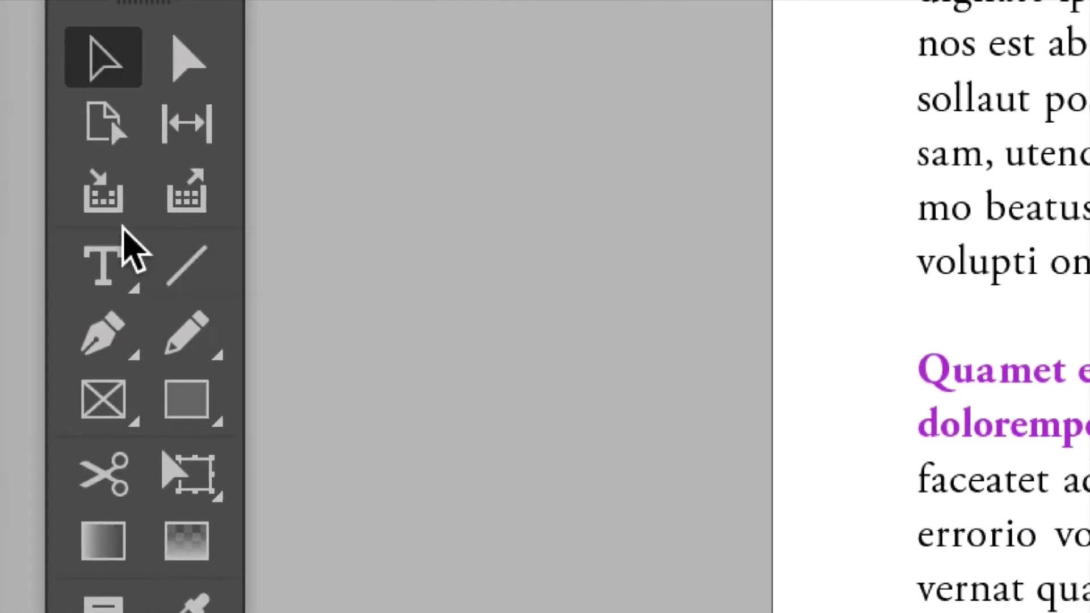
Step: Insert a space between the blue square and the word "nimolore", and return the page to normal view
left_click(117, 241)
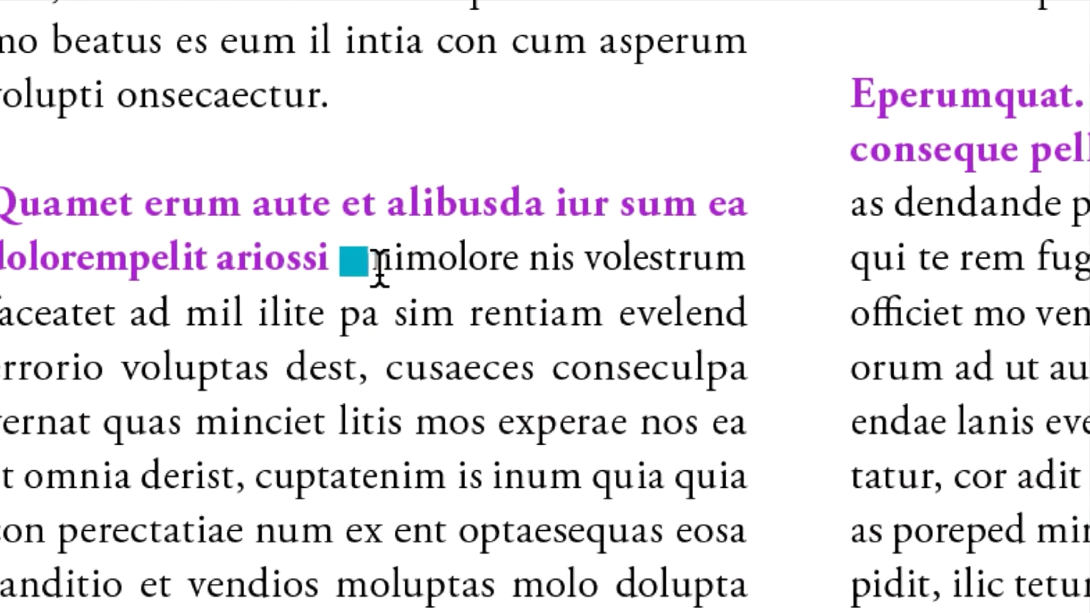
left_click(371, 261)
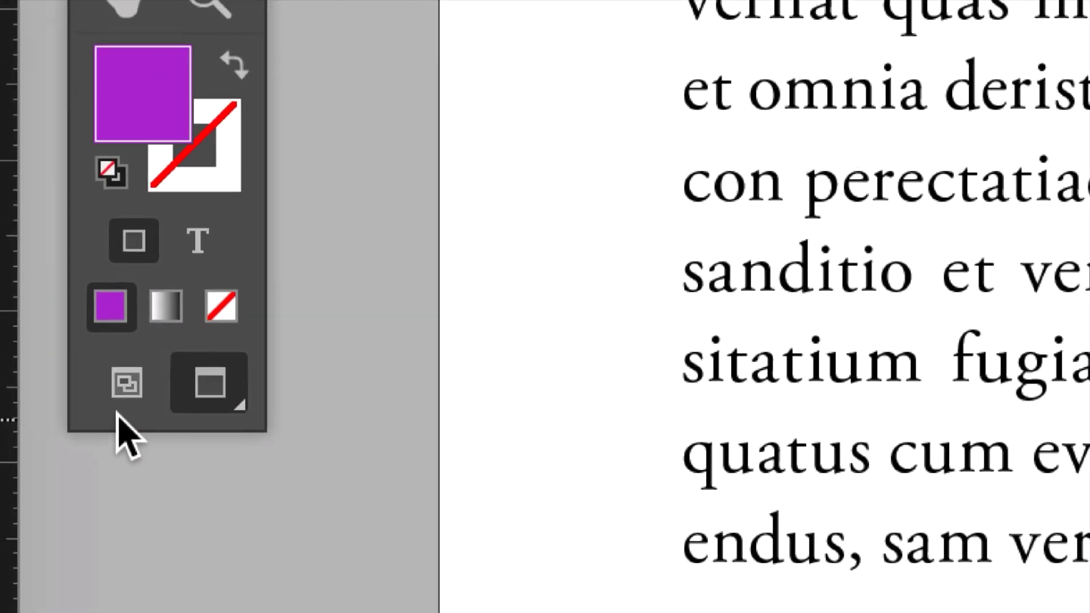
key("w")
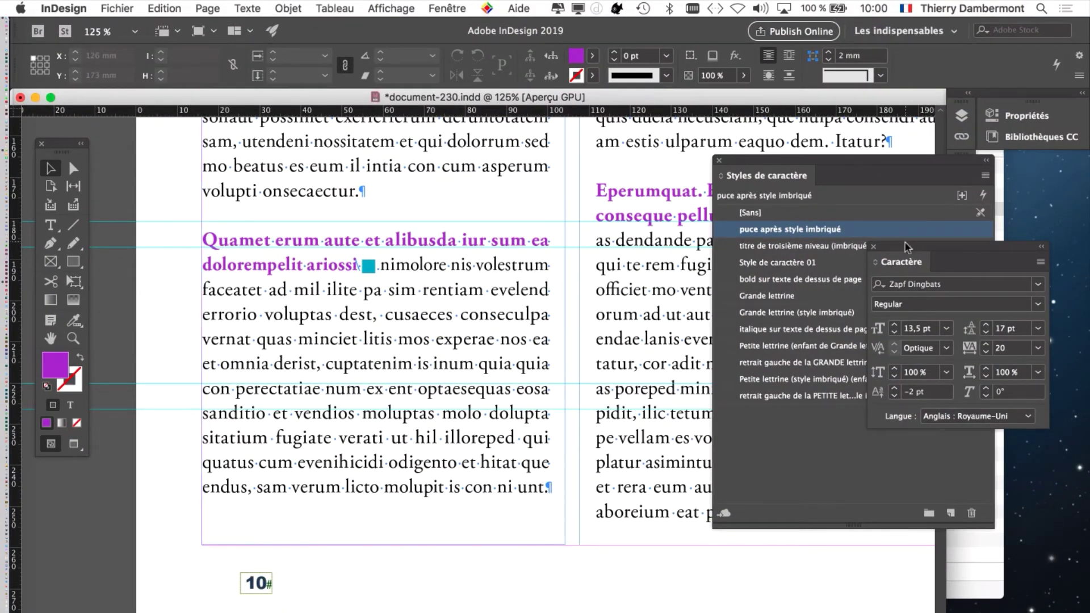
Step: Clear the character settings and character styles off the text, and show the paragraph styles beside the column
left_click_drag(904, 253, 927, 600)
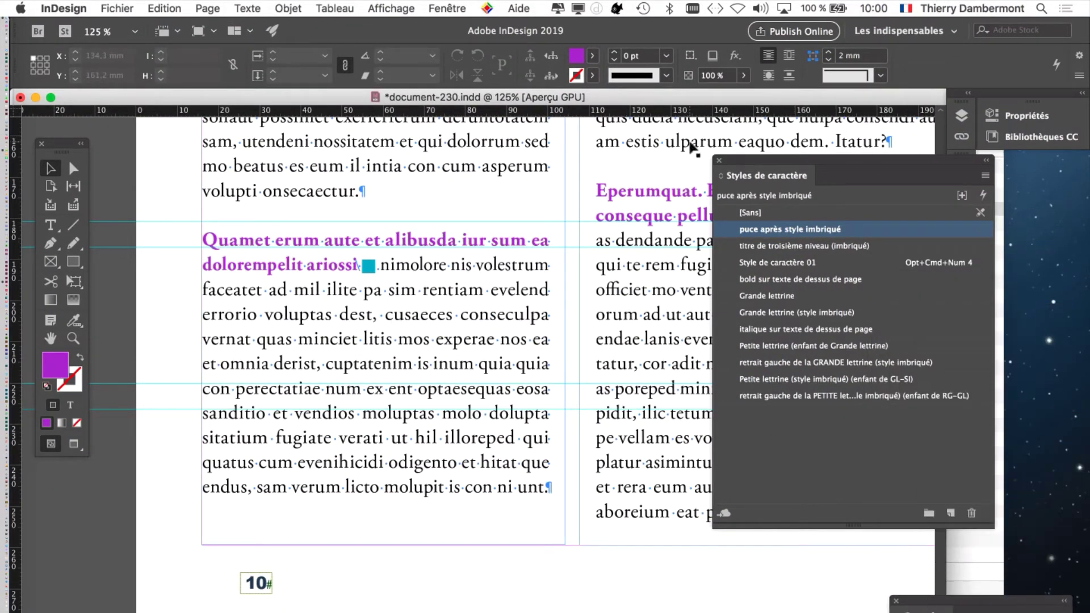
left_click(718, 161)
left_click(247, 7)
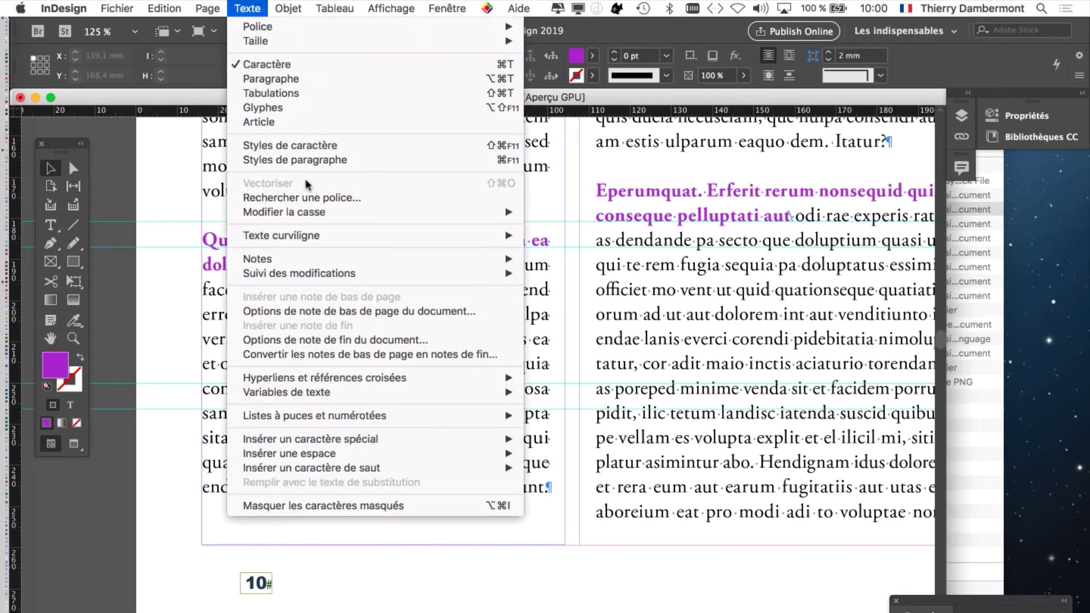
left_click(315, 160)
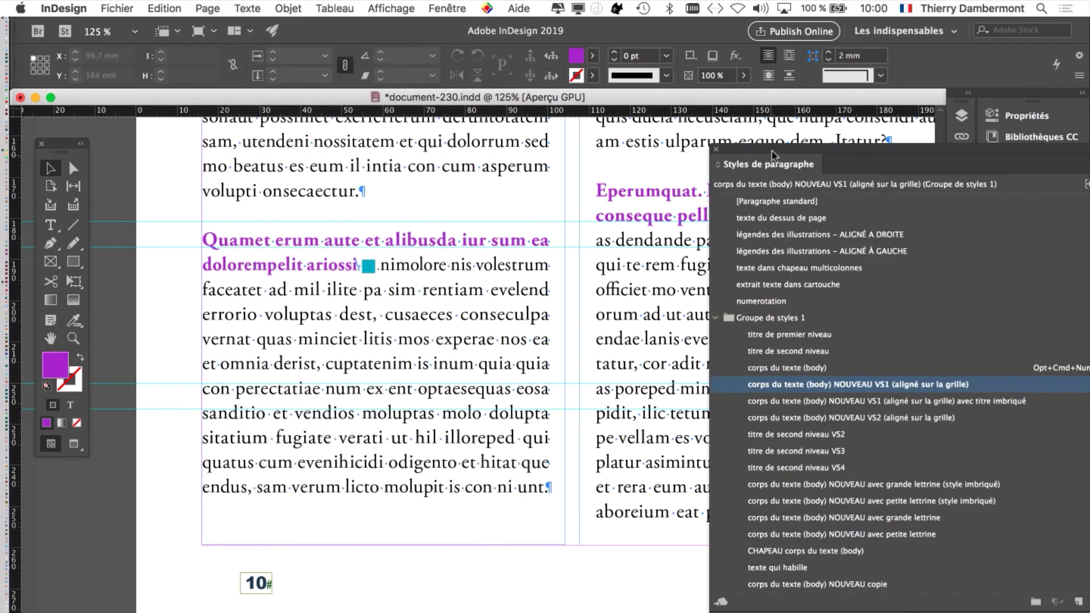
left_click_drag(766, 58, 634, 70)
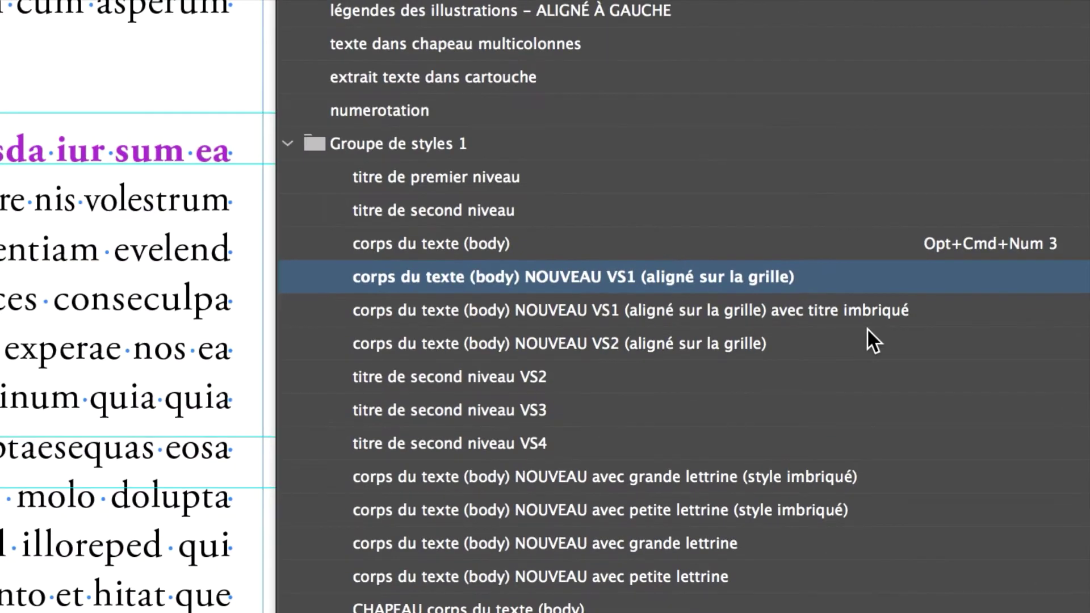
Step: Open the drop cap and nested style options of "corps du texte (body) NOUVEAU VS1 (aligné sur la grille) avec titre imbriqué", keeping the square in view
left_click(874, 315)
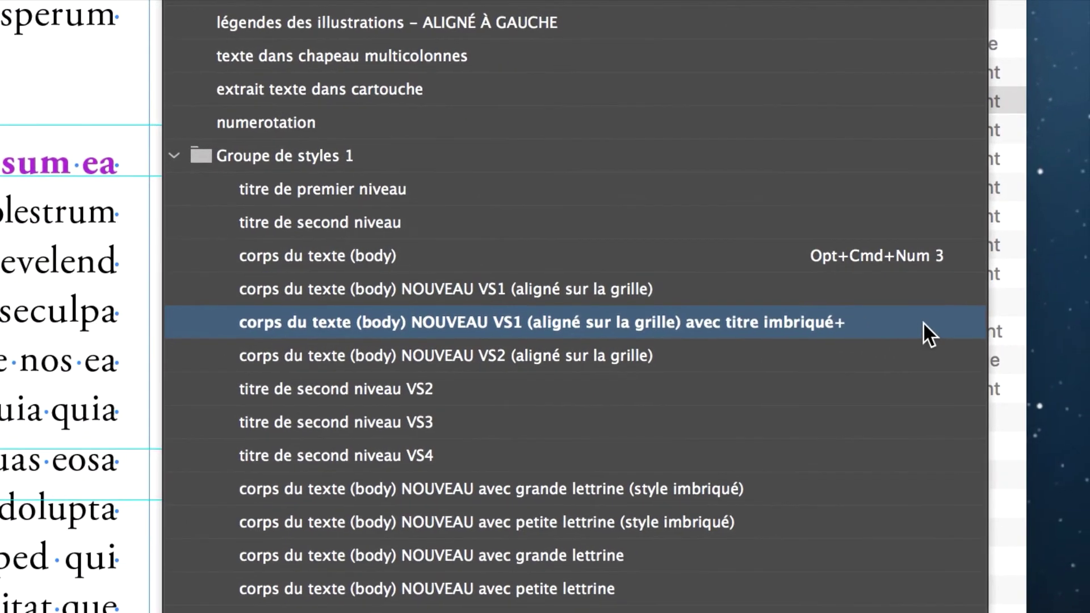
double_click(923, 322)
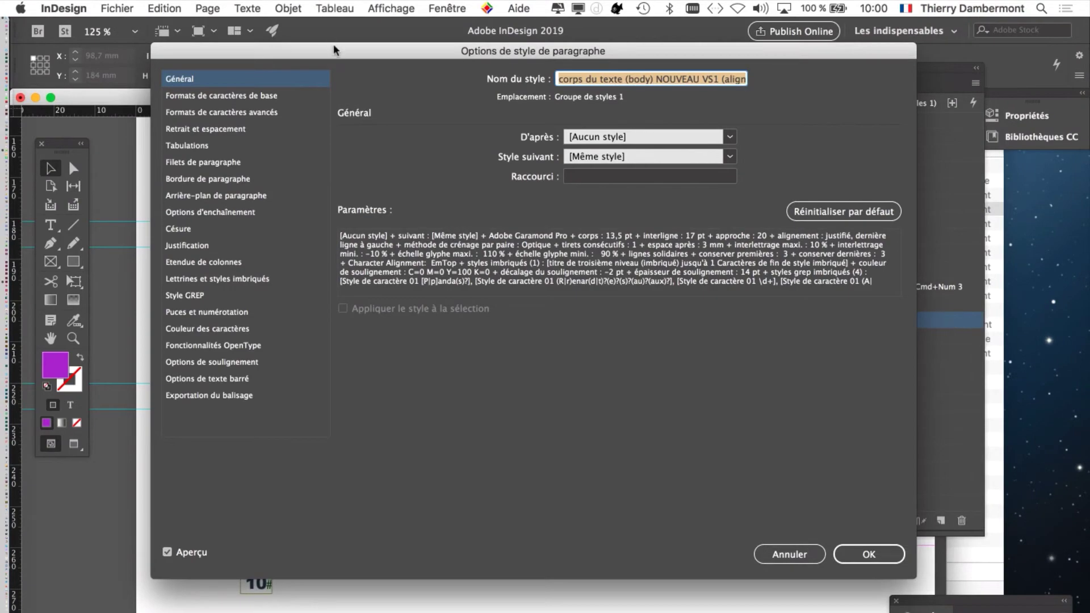
left_click_drag(328, 56, 635, 25)
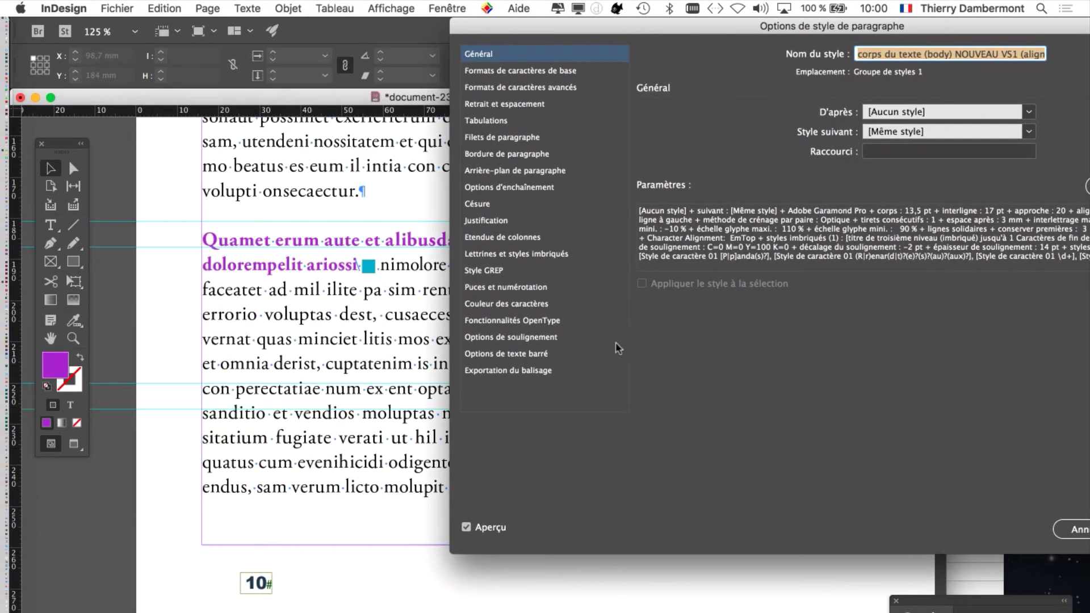
left_click(503, 257)
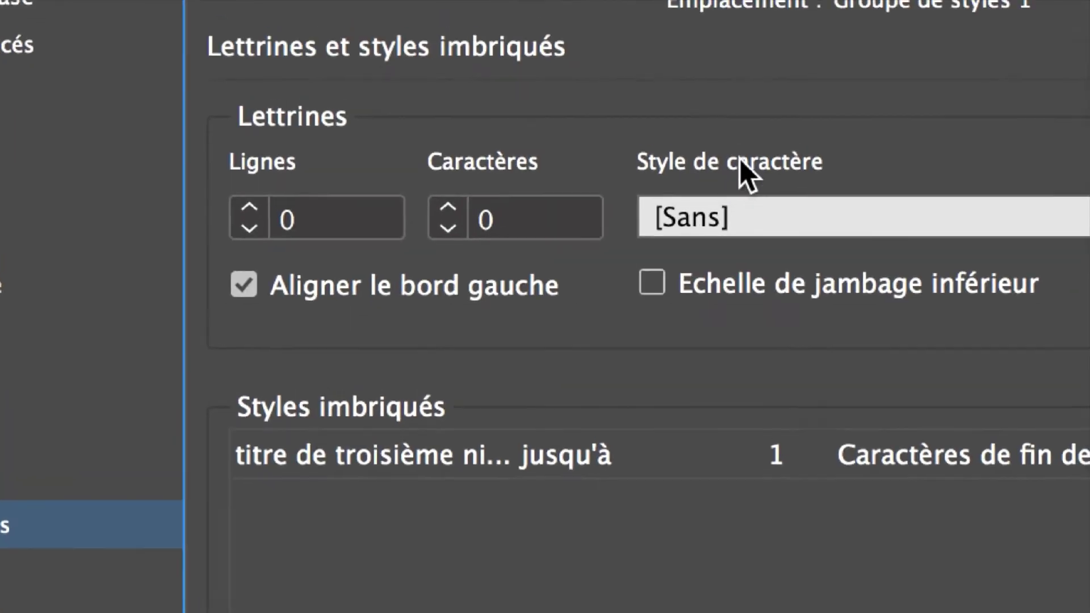
Step: Read through the full name of the paragraph style being edited to check that it is the nested-heading version
left_click(1089, 0)
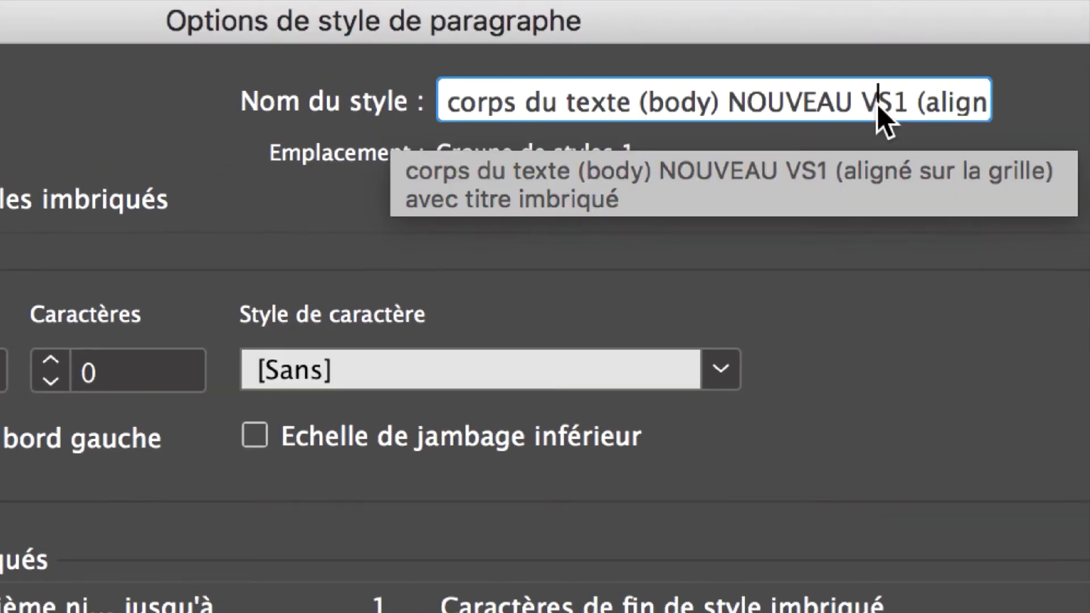
key("Right")
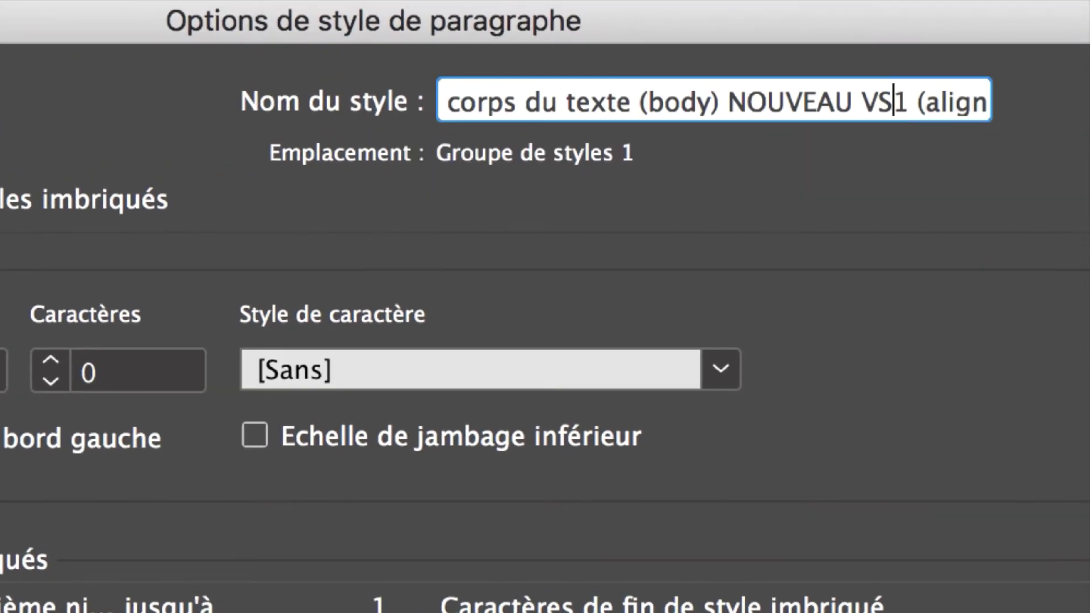
key("Right")
key("Right")
key("Right")
key("Right")
key("Right")
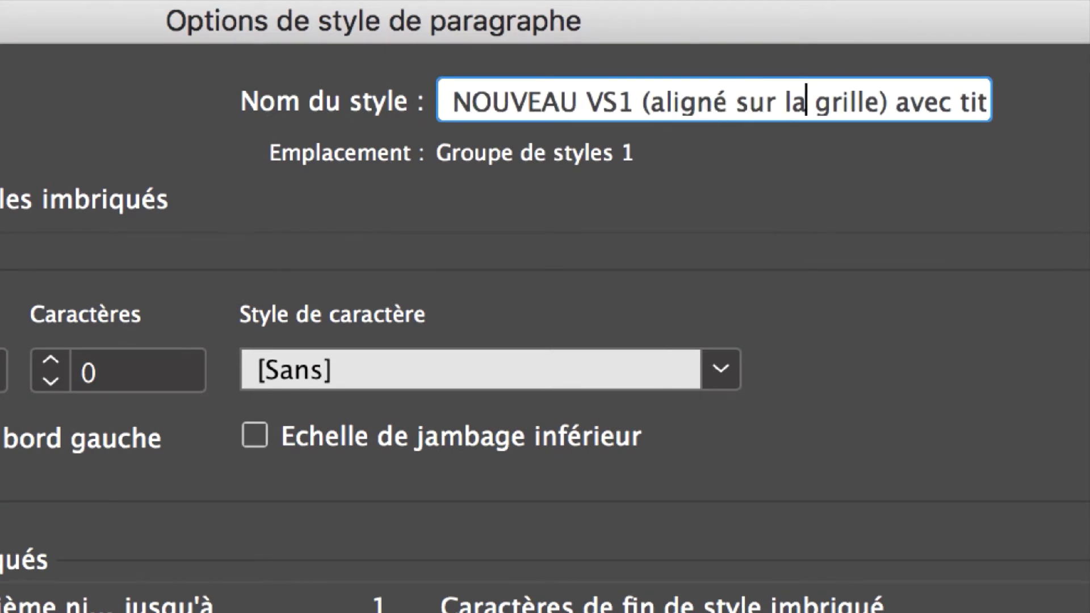
key("Right")
key("Right")
key("Right")
key("Right")
key("Right")
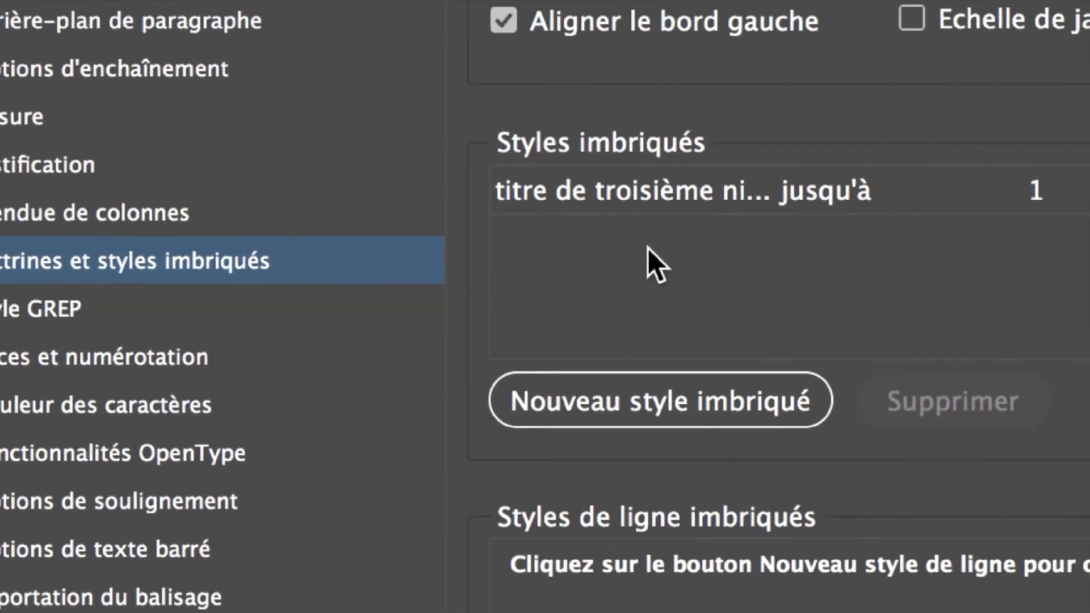
Step: Add a second nested style after the third-level heading entry and assign it the character style "puce après style imbriqué"
left_click(302, 495)
left_click(654, 296)
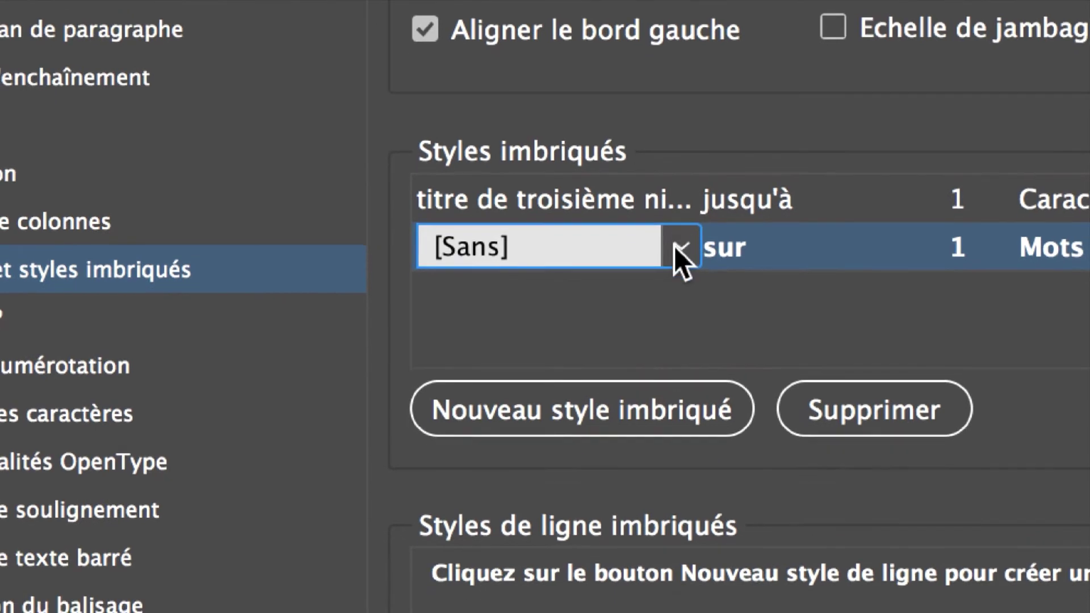
left_click(675, 247)
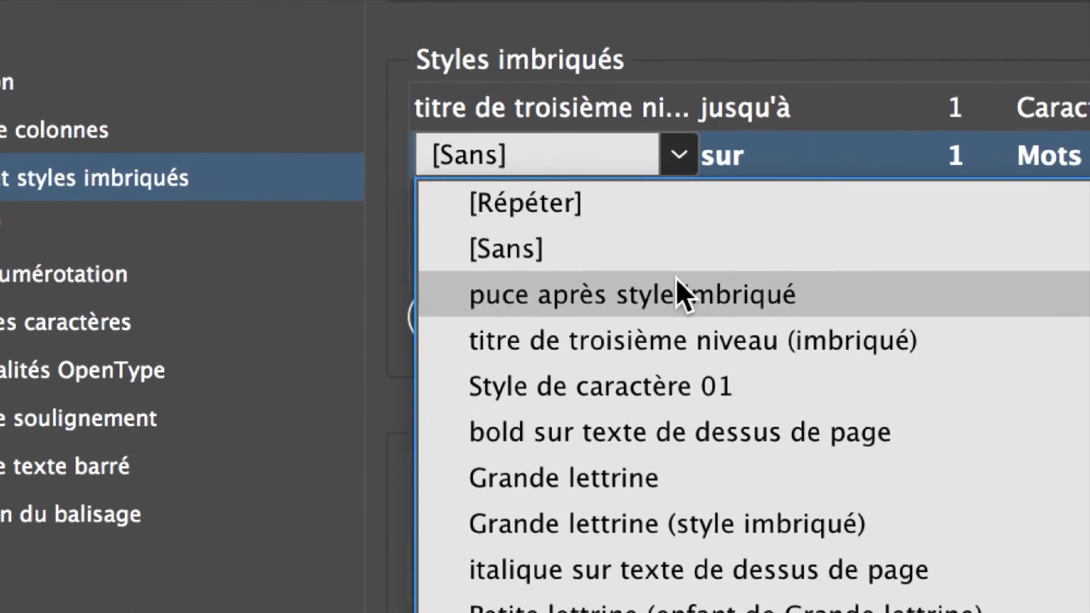
left_click(684, 403)
left_click(650, 227)
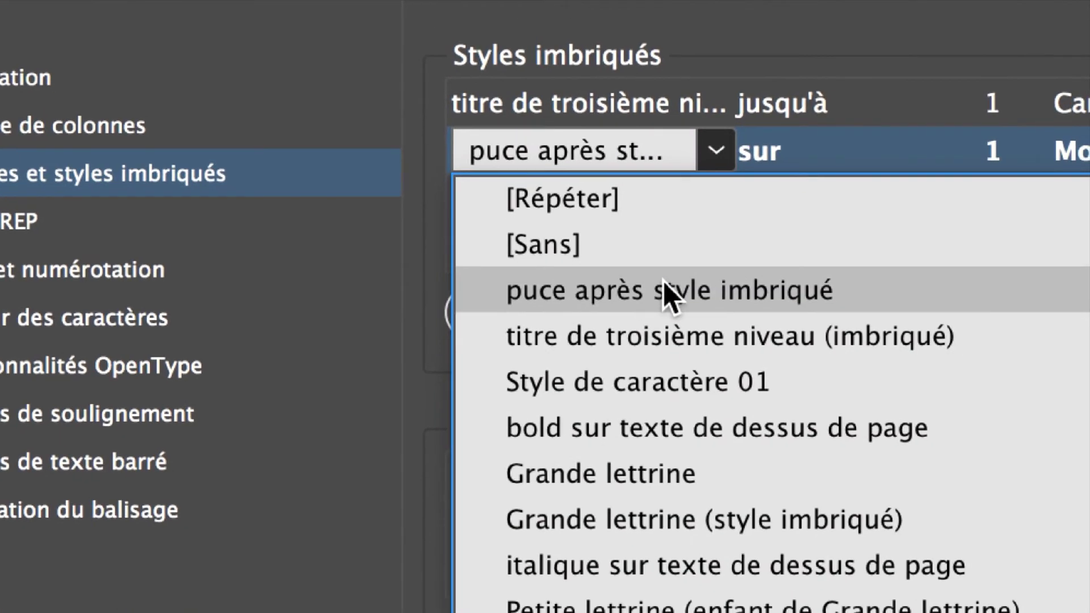
left_click(663, 281)
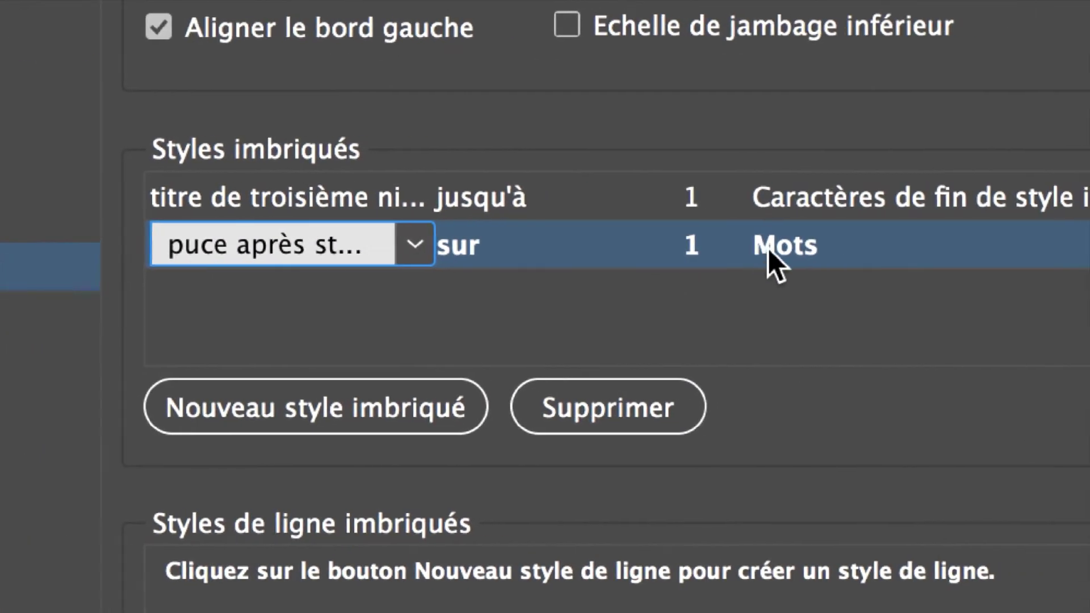
Step: Make the "puce après style imbriqué" nested style apply over 1 character, using the unit Caractères
left_click(1078, 151)
left_click(904, 246)
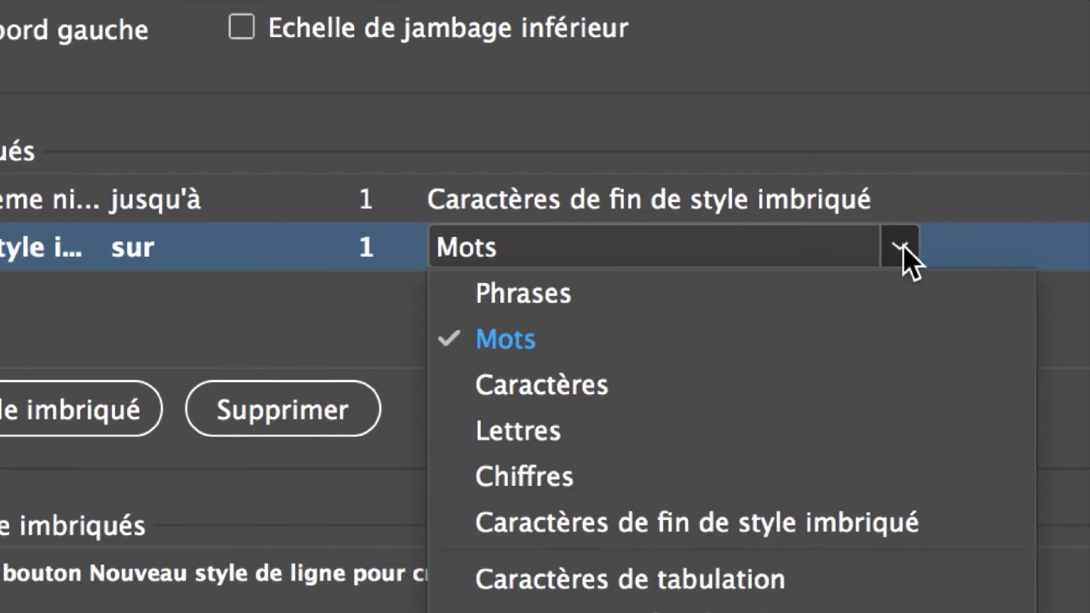
left_click(846, 379)
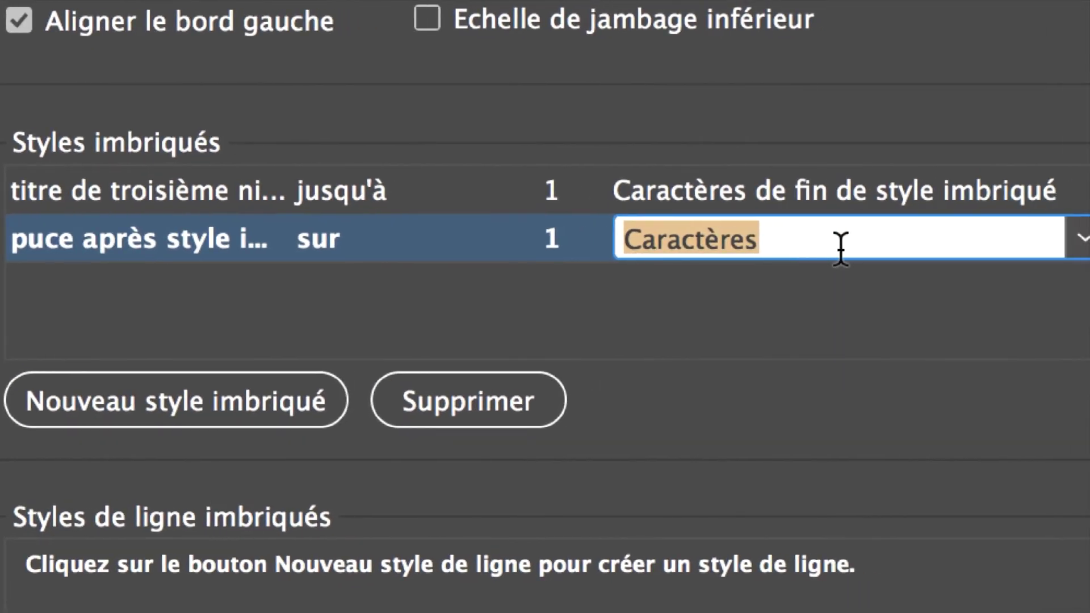
left_click(701, 192)
left_click(564, 221)
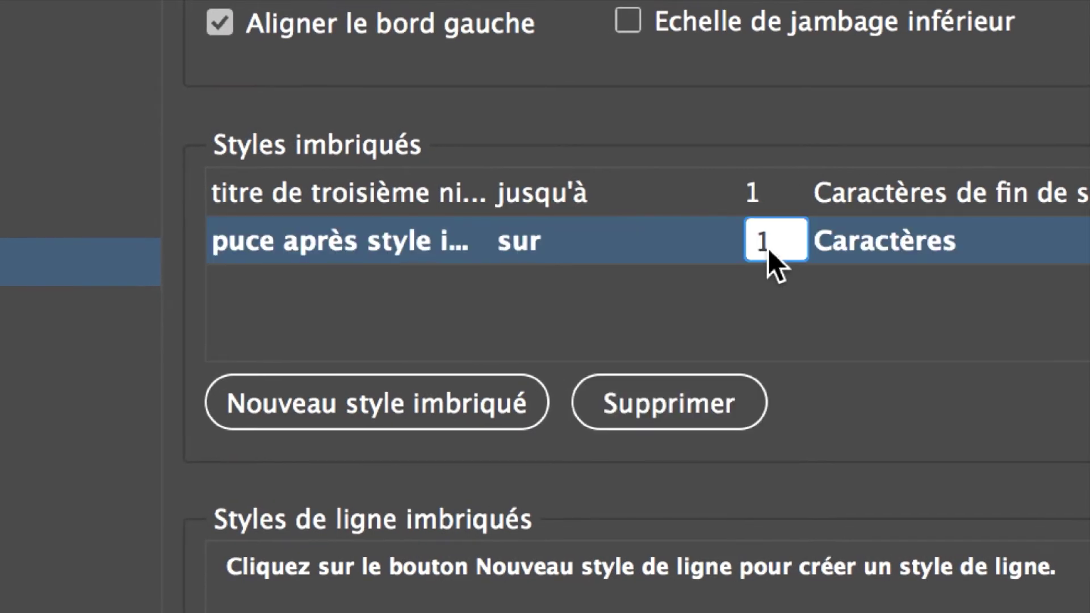
left_click(681, 222)
left_click(695, 246)
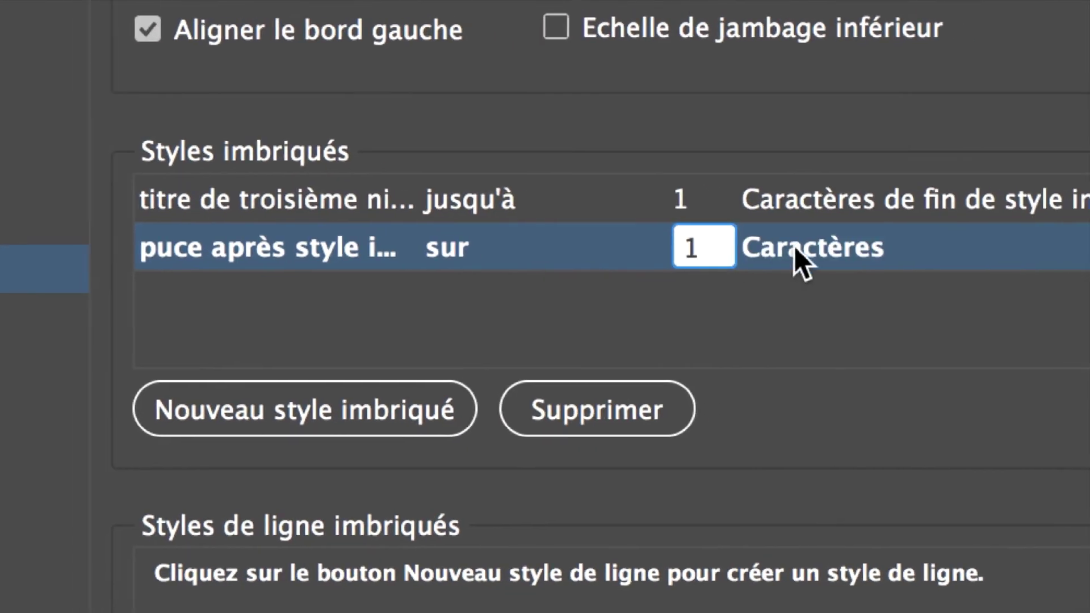
Step: Set the "puce après style imbriqué" nested style to cover 2 Caractères and apply the paragraph style changes
left_click(773, 246)
left_click(611, 309)
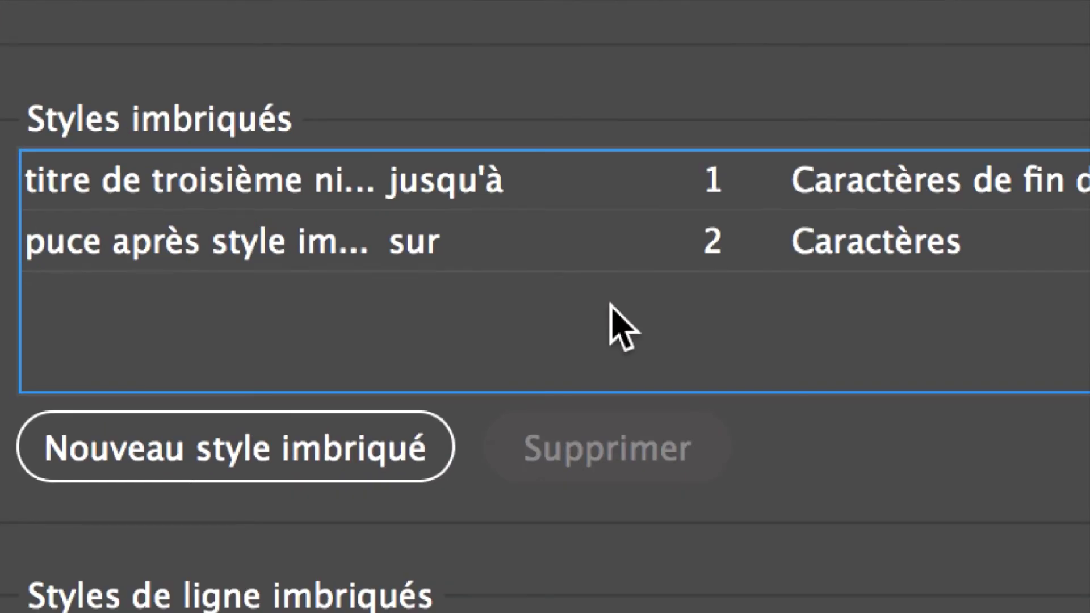
left_click(345, 243)
left_click(419, 251)
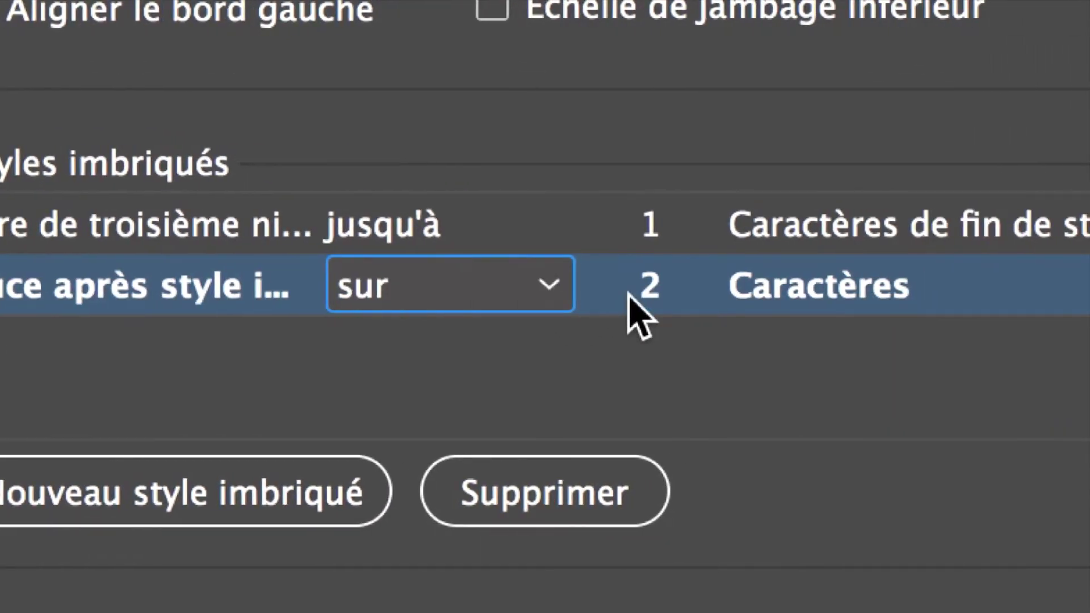
left_click(865, 288)
left_click(908, 343)
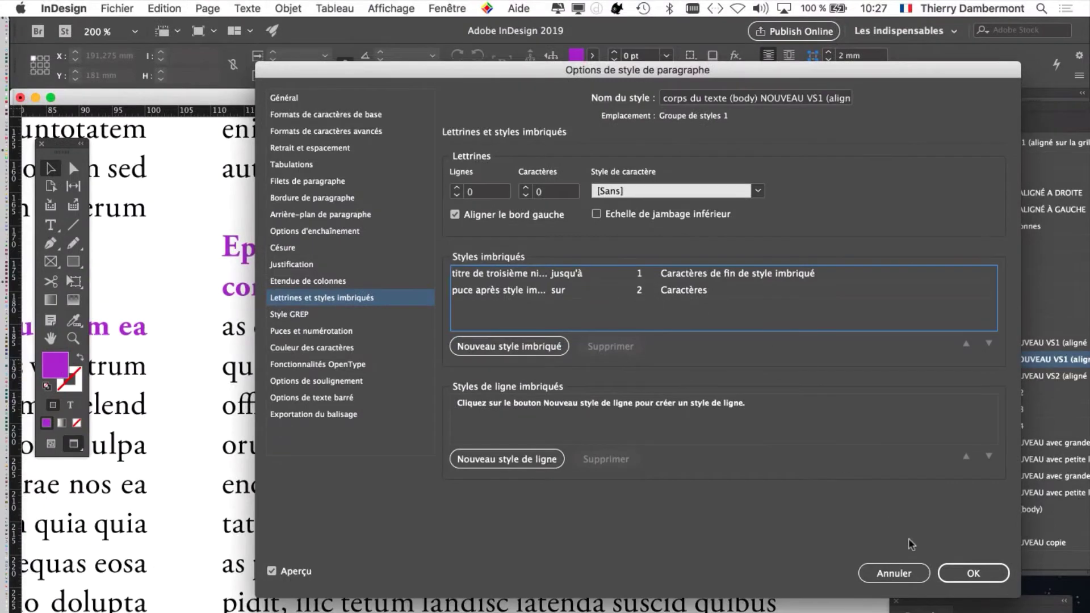
left_click(973, 574)
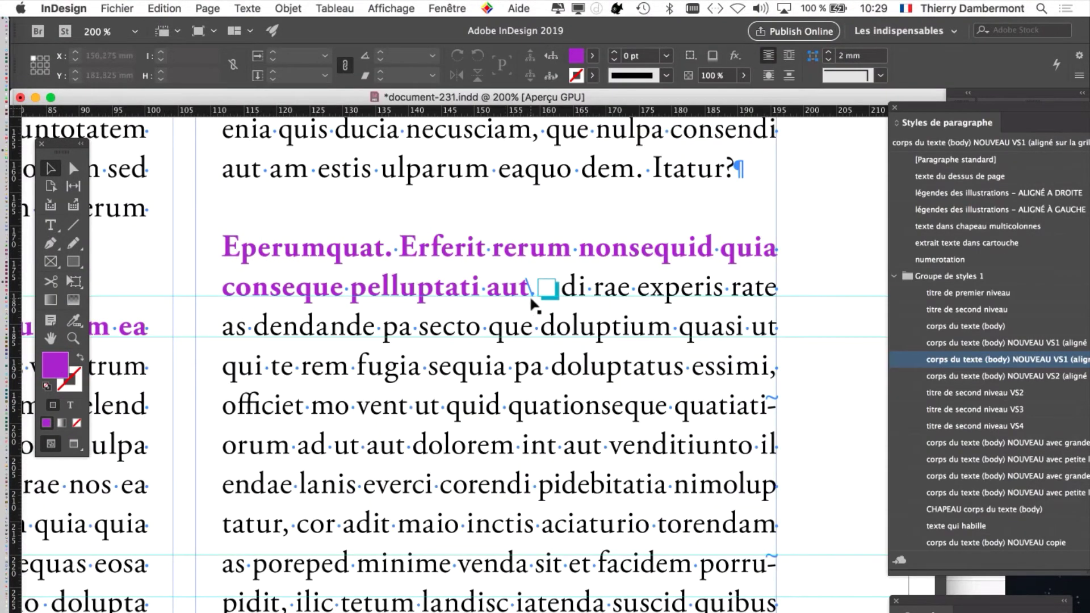
Step: Examine the space between the run-in heading's end marker after "aut" and the outlined square by selecting it
key("super+equal")
key("super+equal")
key("super+equal")
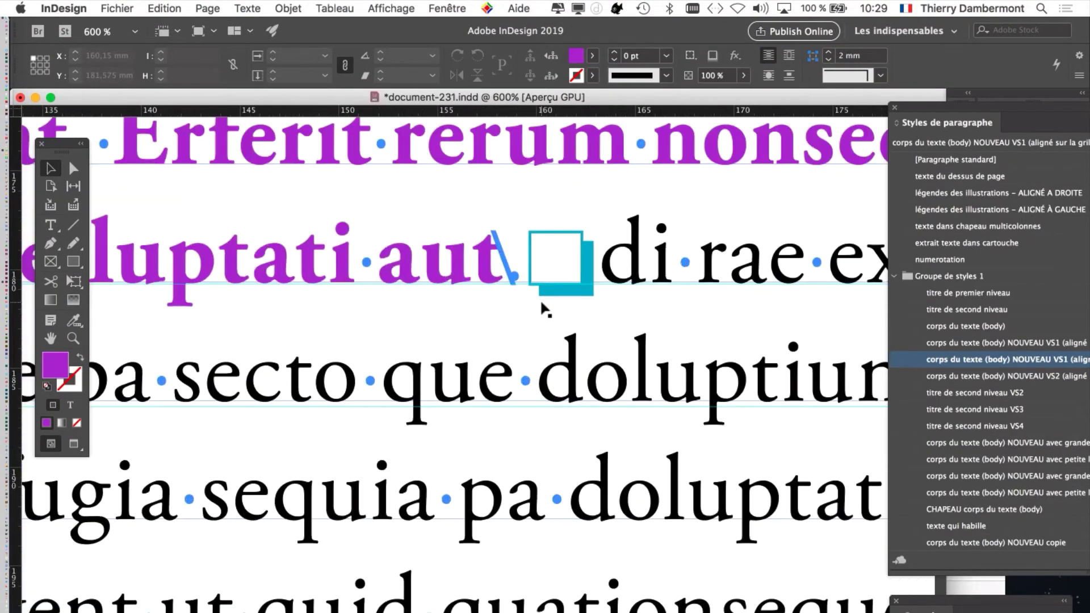
scroll(426, 289, "up", 1)
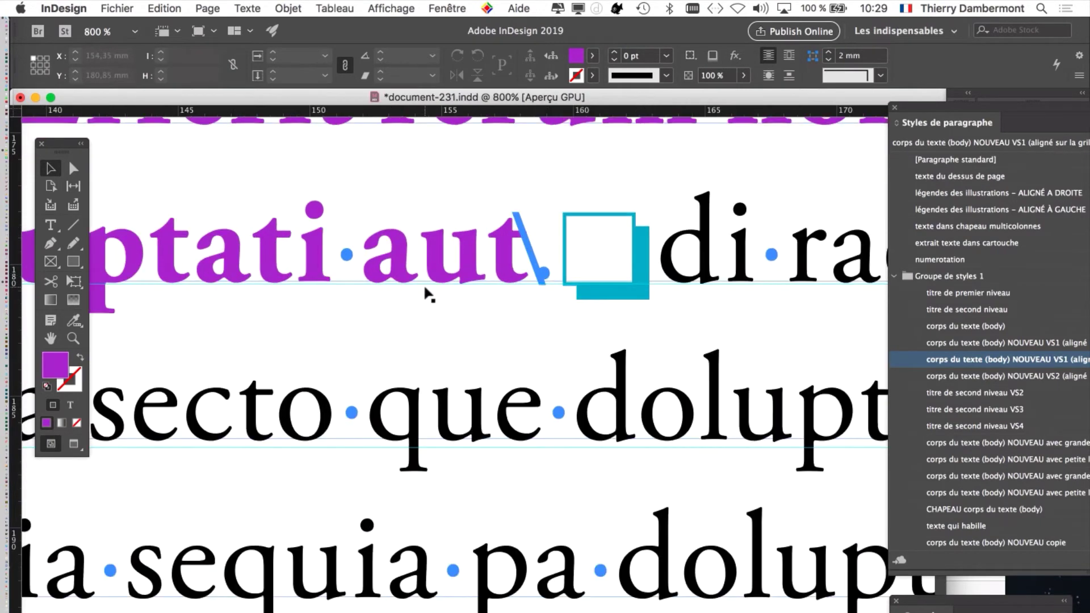
left_click(51, 225)
left_click(554, 287)
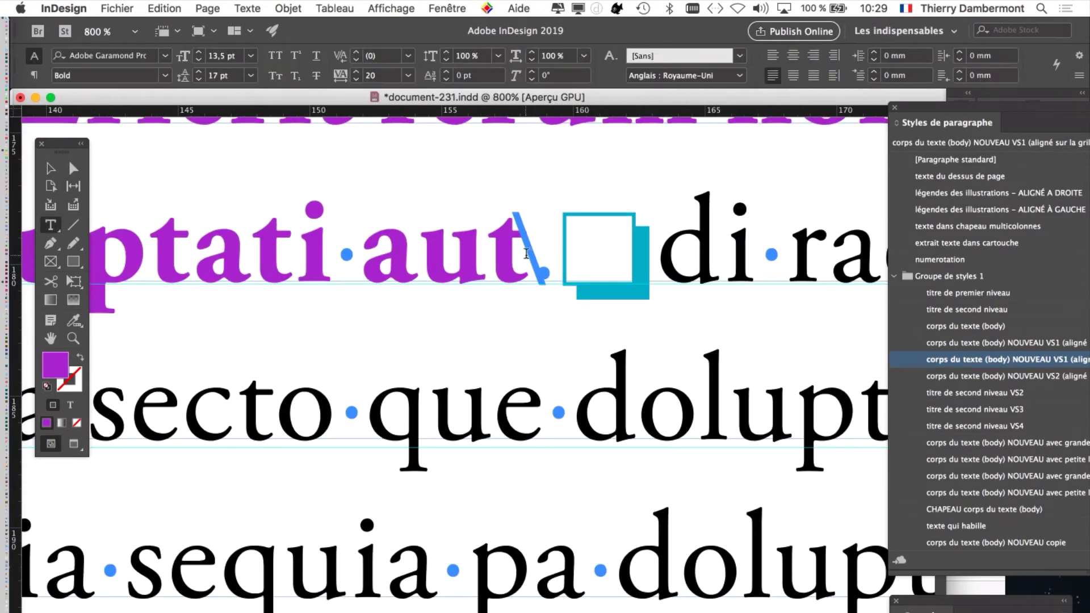
left_click(529, 255)
left_click_drag(536, 256, 546, 267)
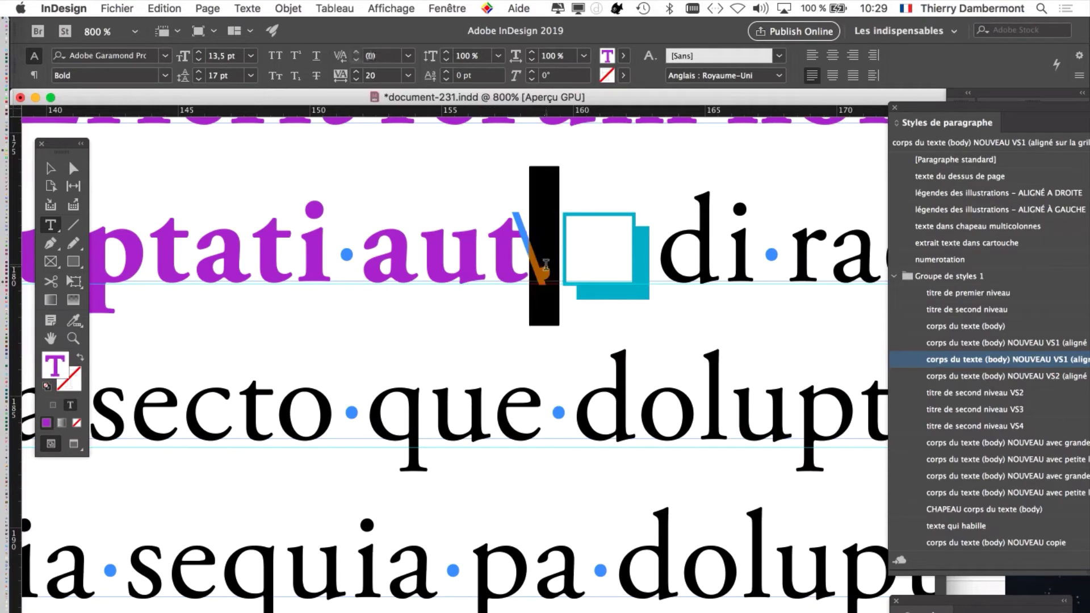
left_click(563, 270)
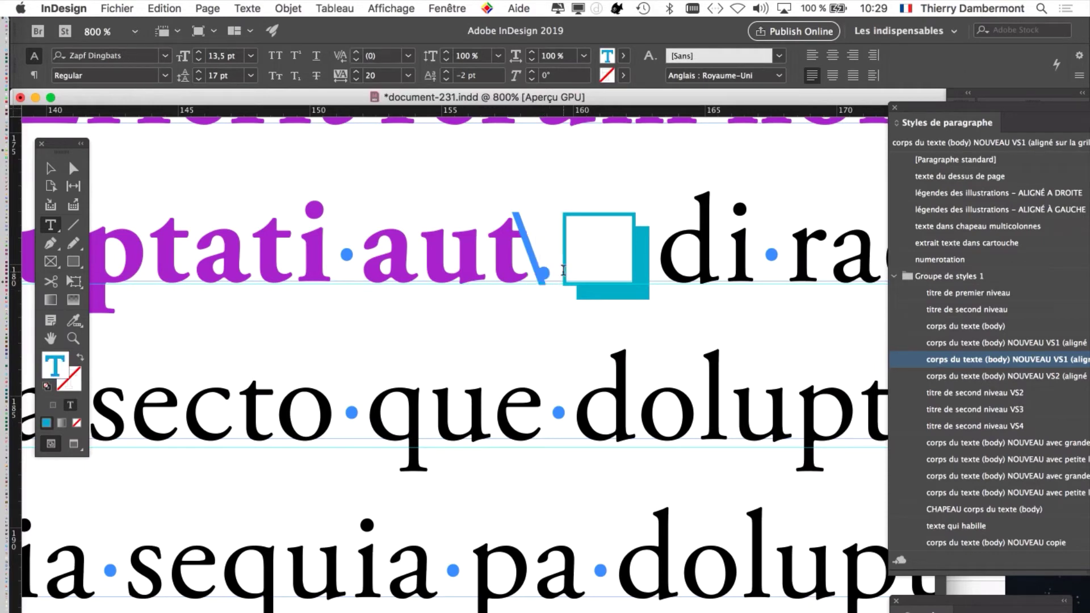
Step: Examine the outlined square before "di" by selecting it as a single character
left_click_drag(595, 269, 623, 269)
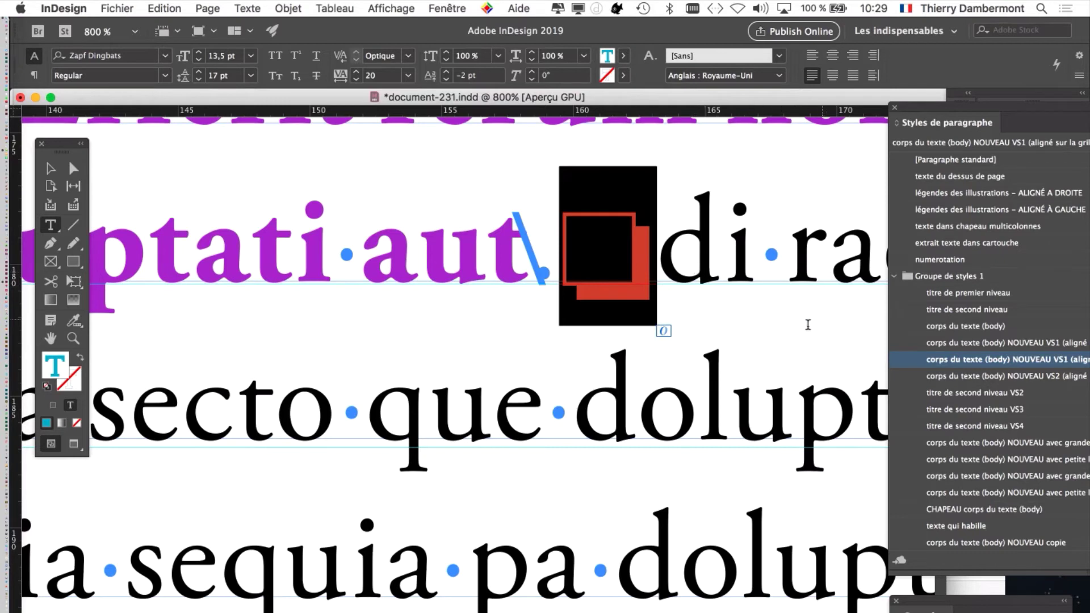
left_click(651, 279)
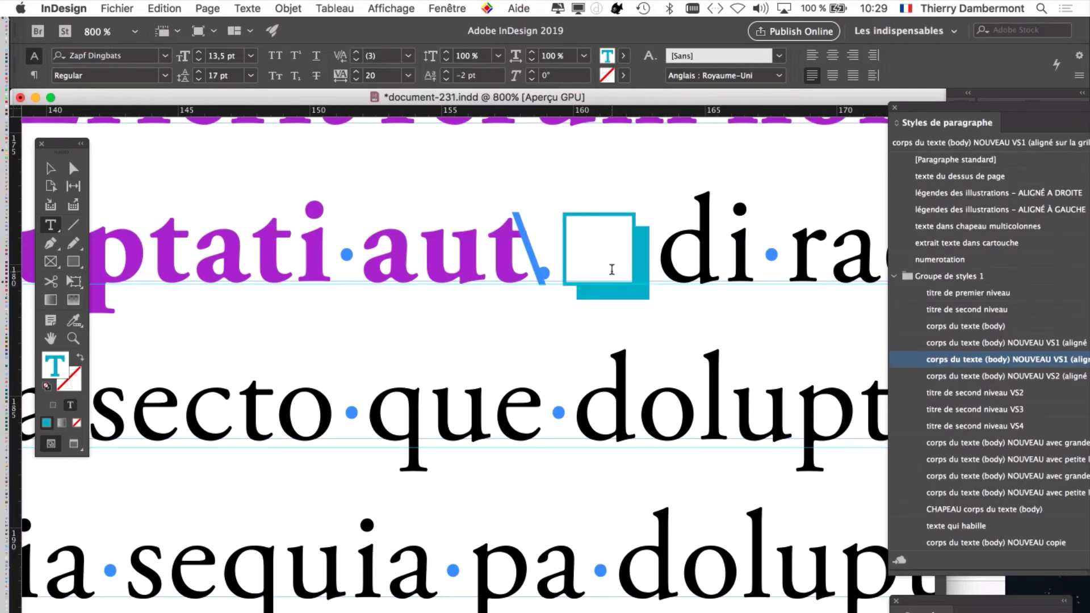
left_click_drag(611, 270, 602, 266)
left_click(664, 272)
key("shift+F11")
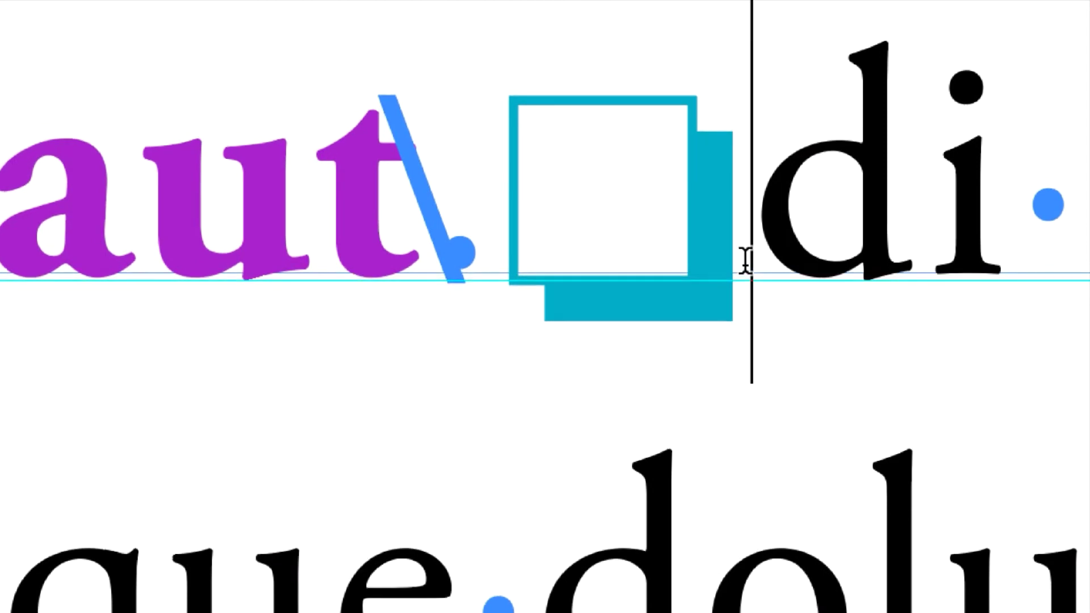
key("shift+Left")
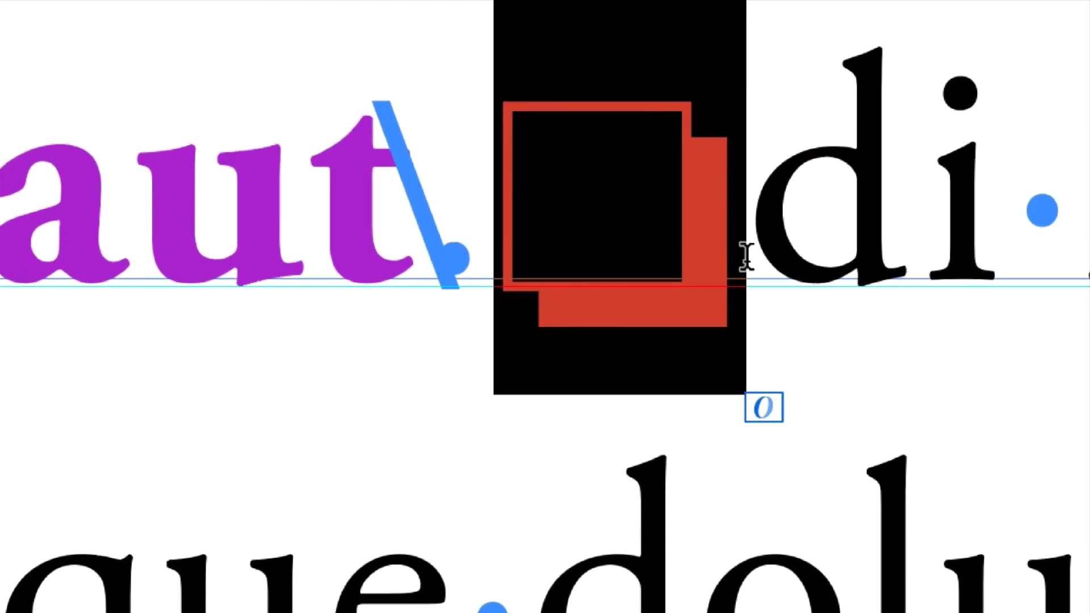
left_click(777, 232)
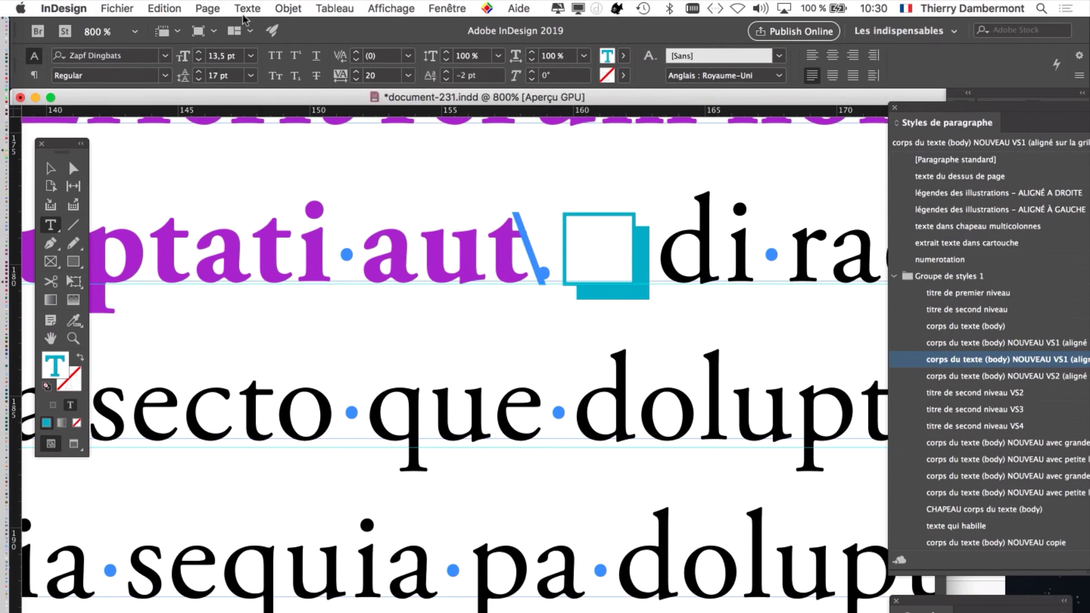
Step: Insert the recently used Zapf Dingbats BLACK SQUARE glyph and a space before the outlined square
left_click(247, 7)
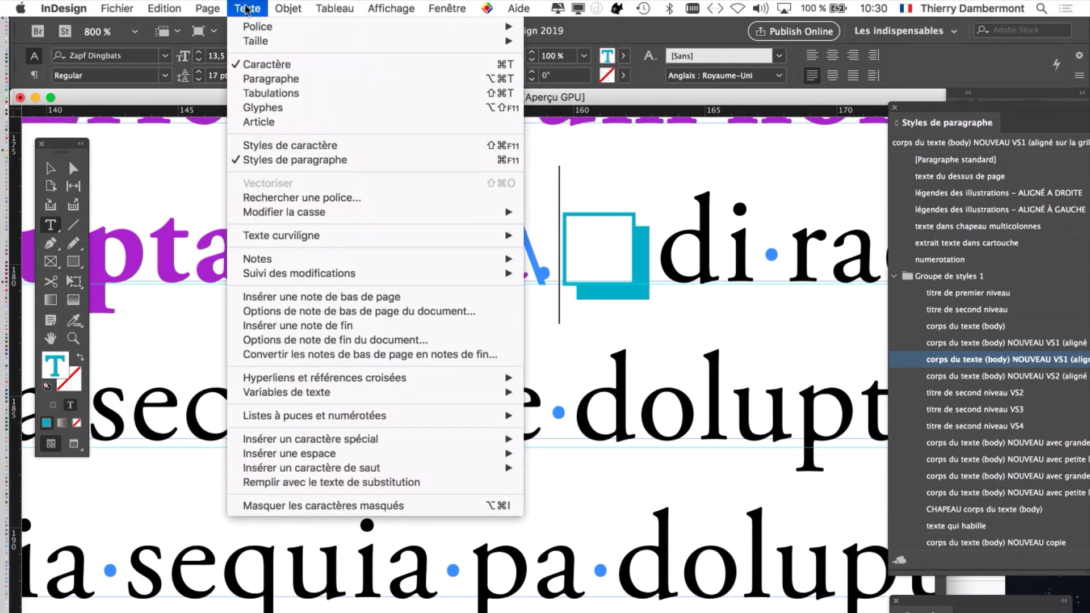
left_click(263, 107)
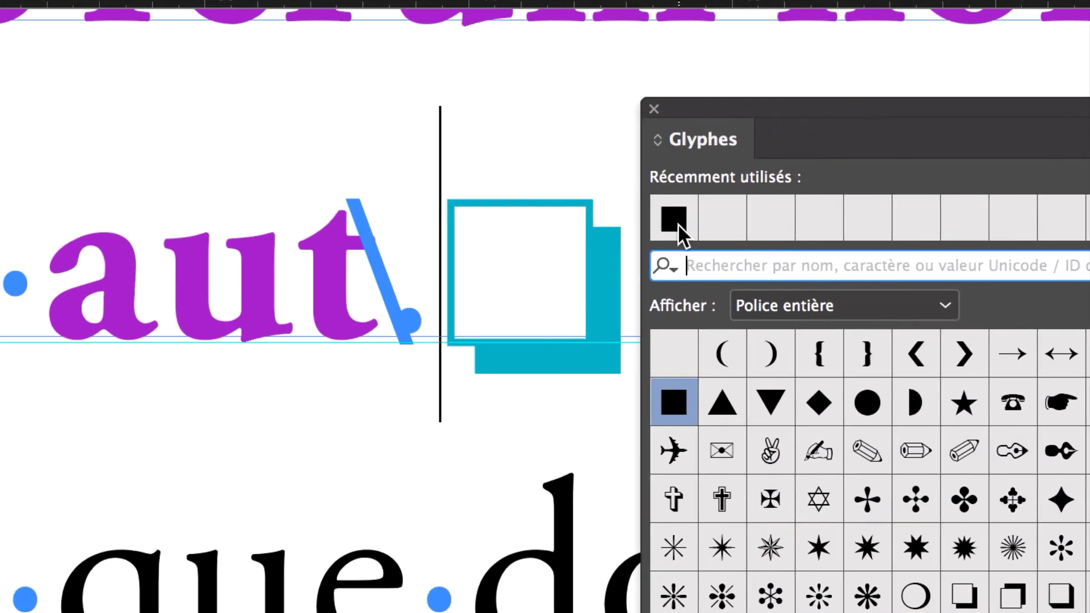
mouse_move(678, 224)
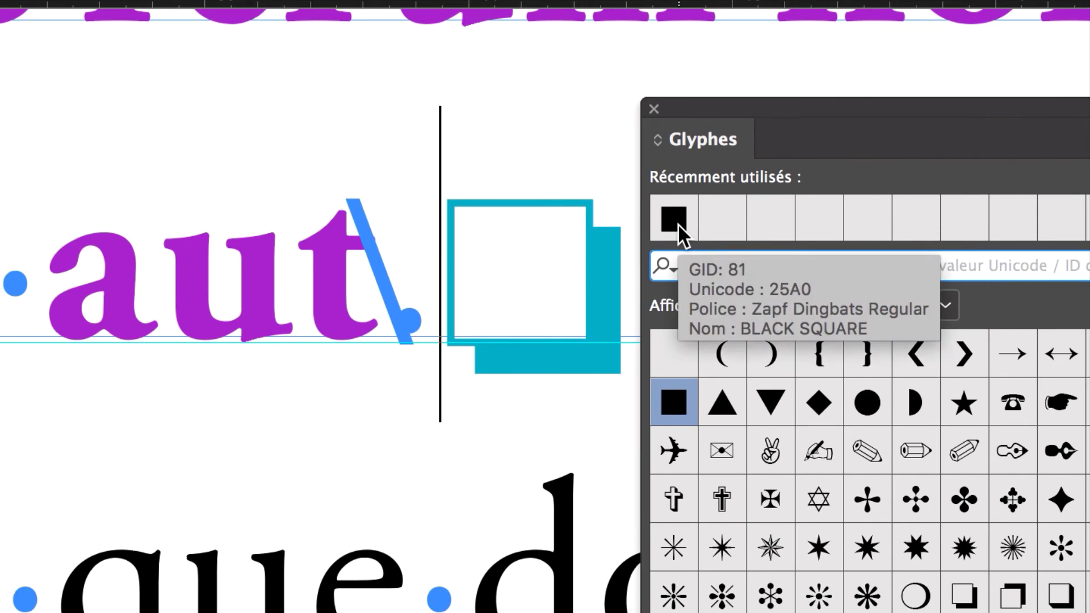
double_click(678, 223)
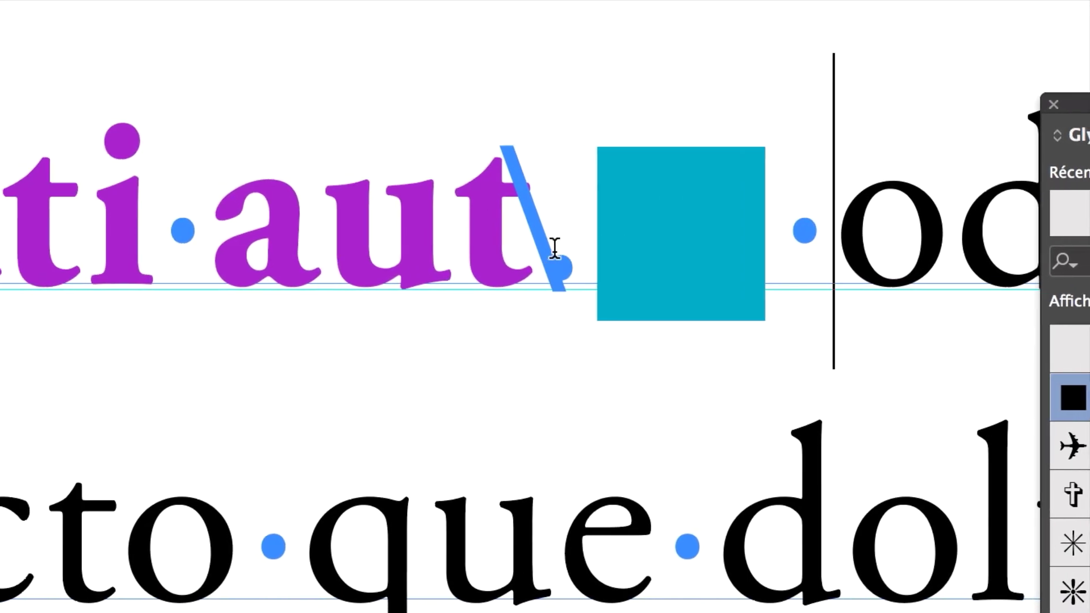
Step: Examine the two characters covered by the nested style, selecting the space and the filled square after "aut"
left_click_drag(557, 246, 719, 253)
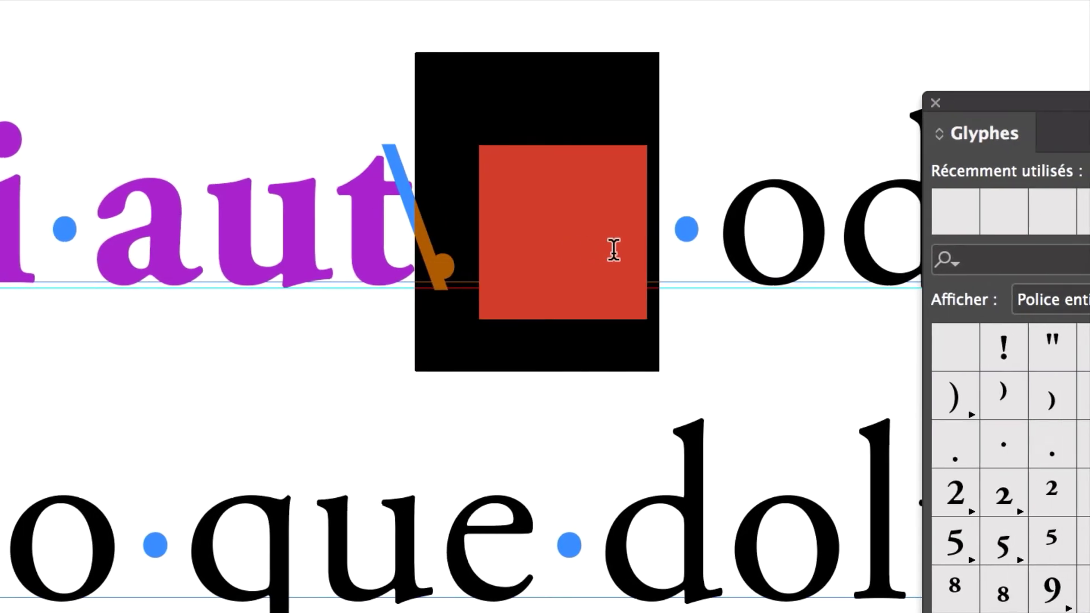
left_click(688, 261)
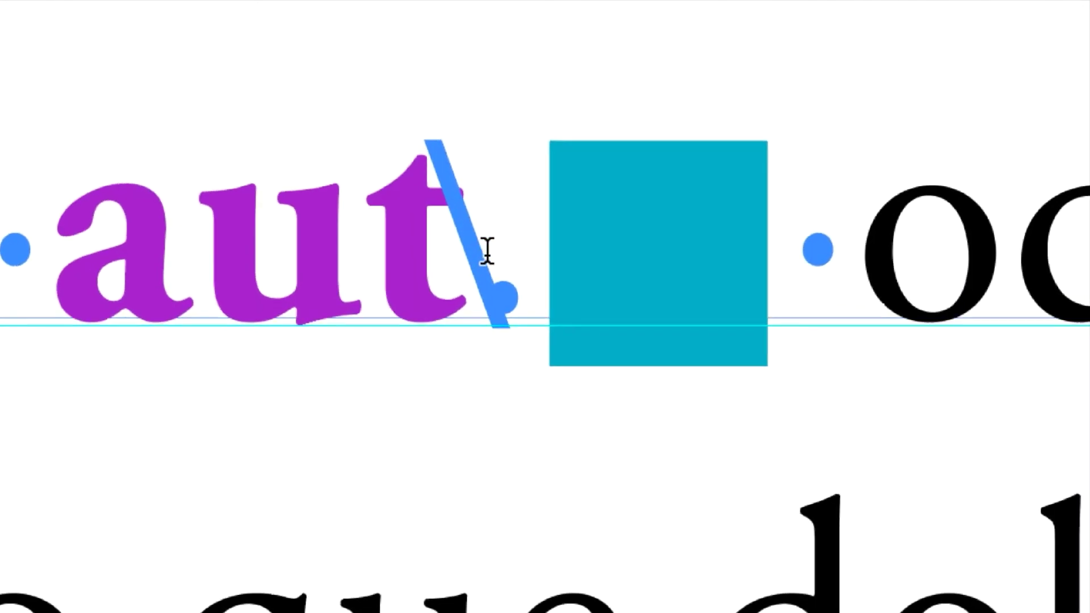
left_click(487, 250)
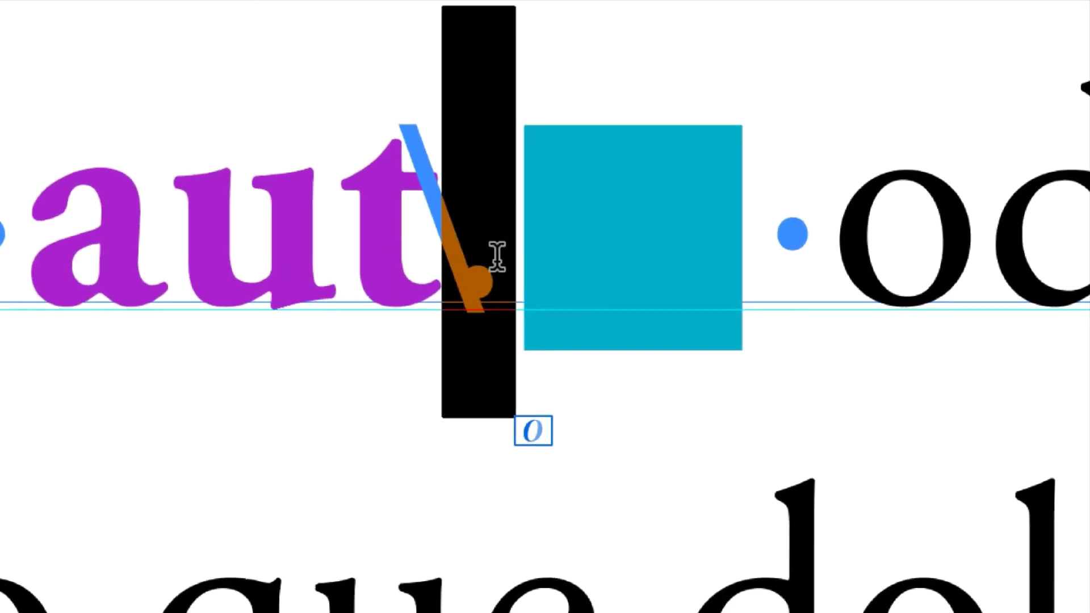
left_click_drag(579, 261, 272, 148)
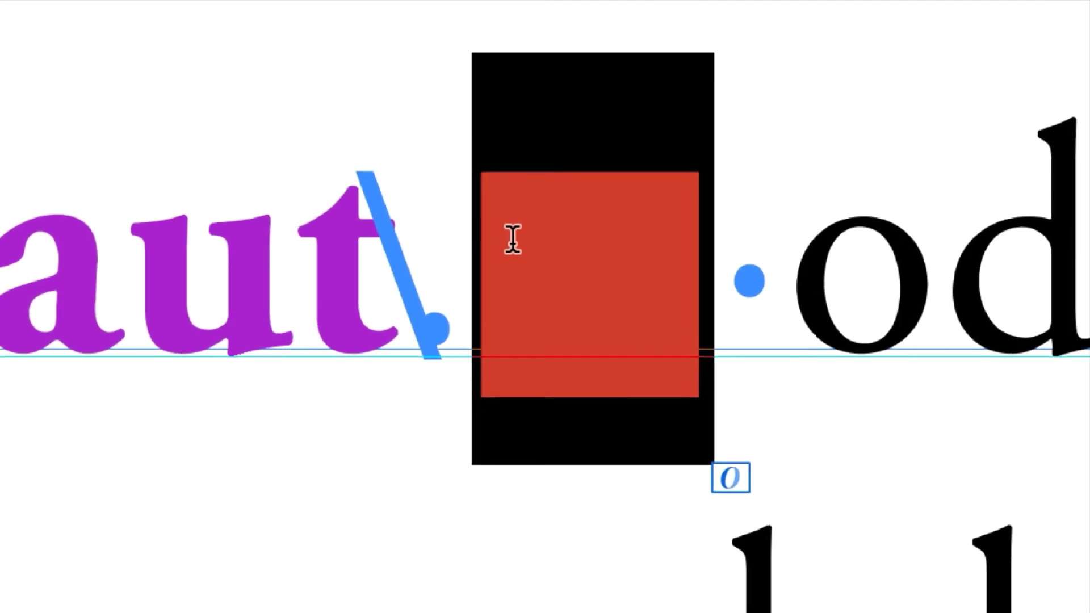
left_click(463, 307)
double_click(430, 308)
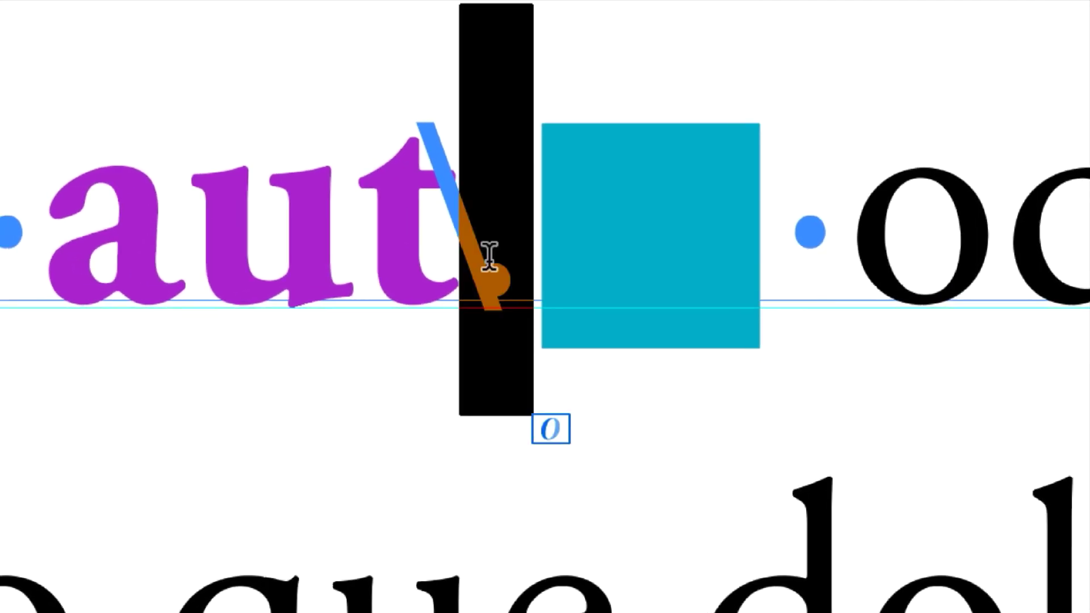
left_click(490, 258)
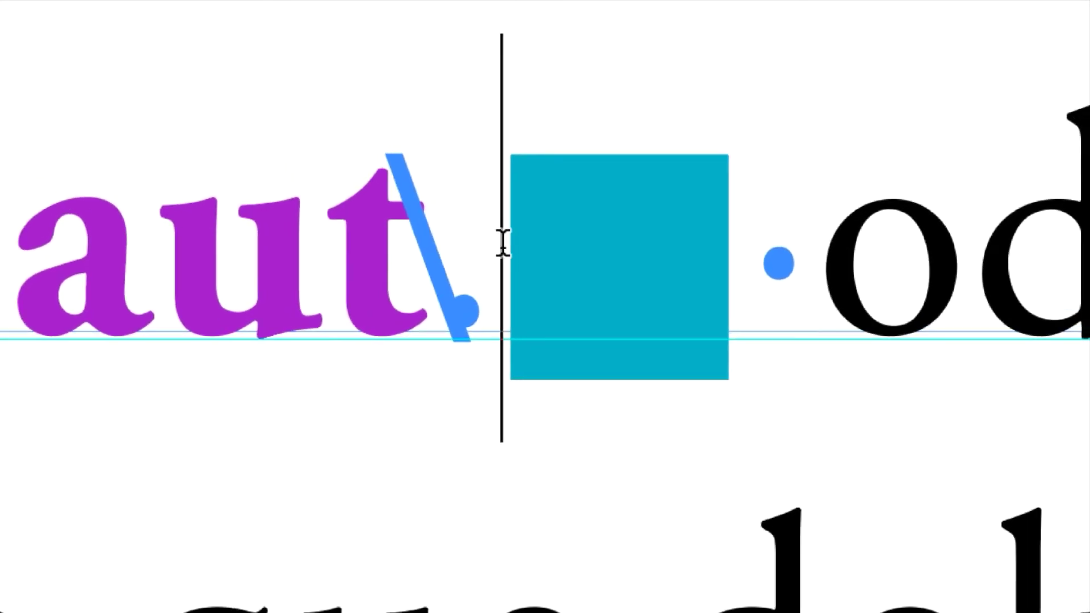
Step: Check the paragraph style applied to the text, and examine the filled square together with the spaces on either side
left_click(902, 377)
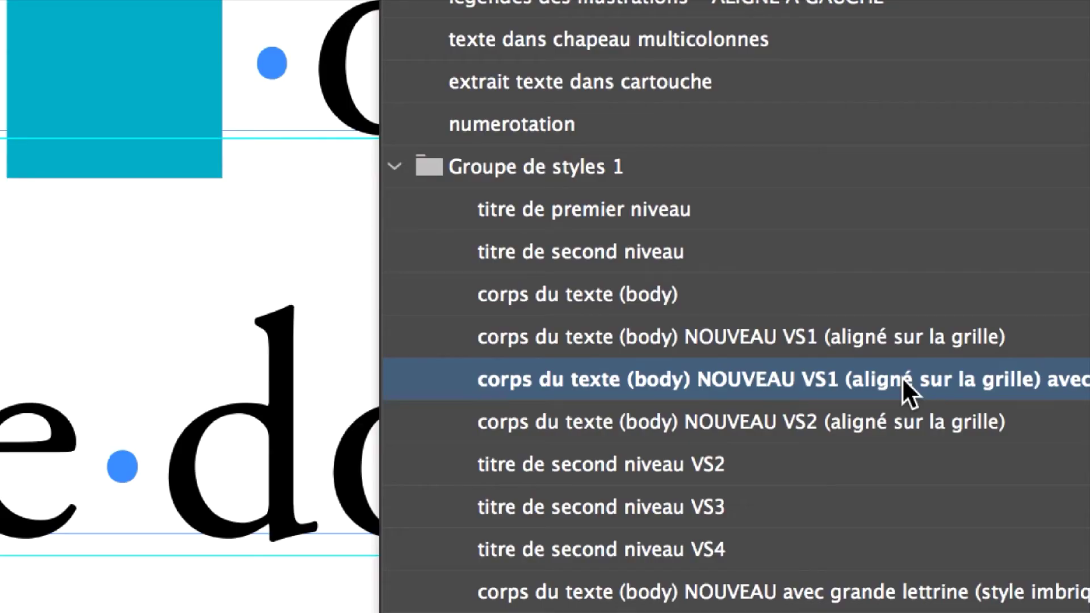
left_click(666, 127)
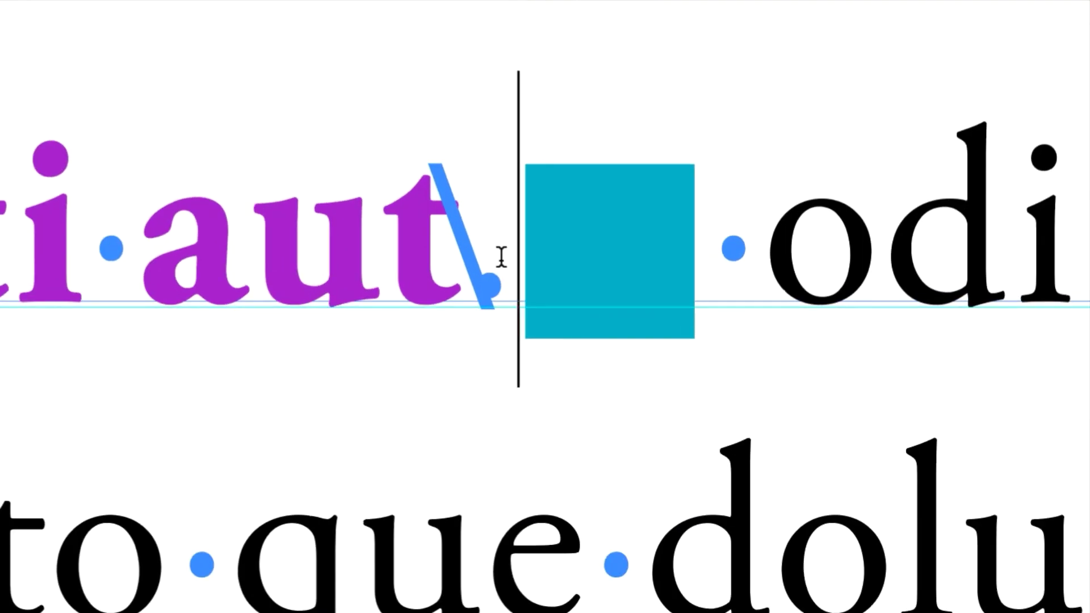
key("shift+Left")
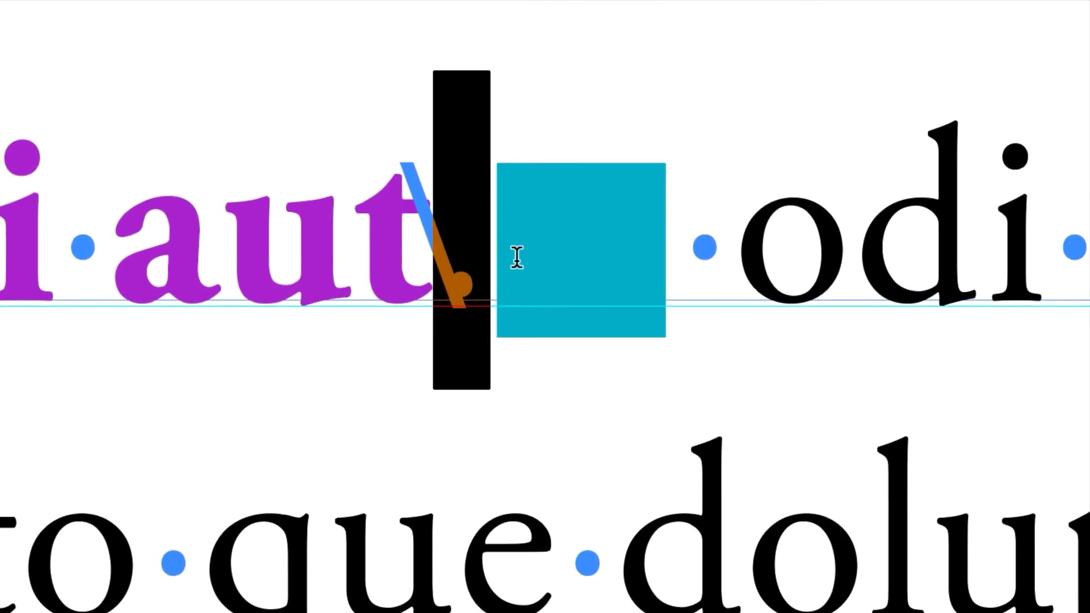
left_click_drag(517, 257, 717, 257)
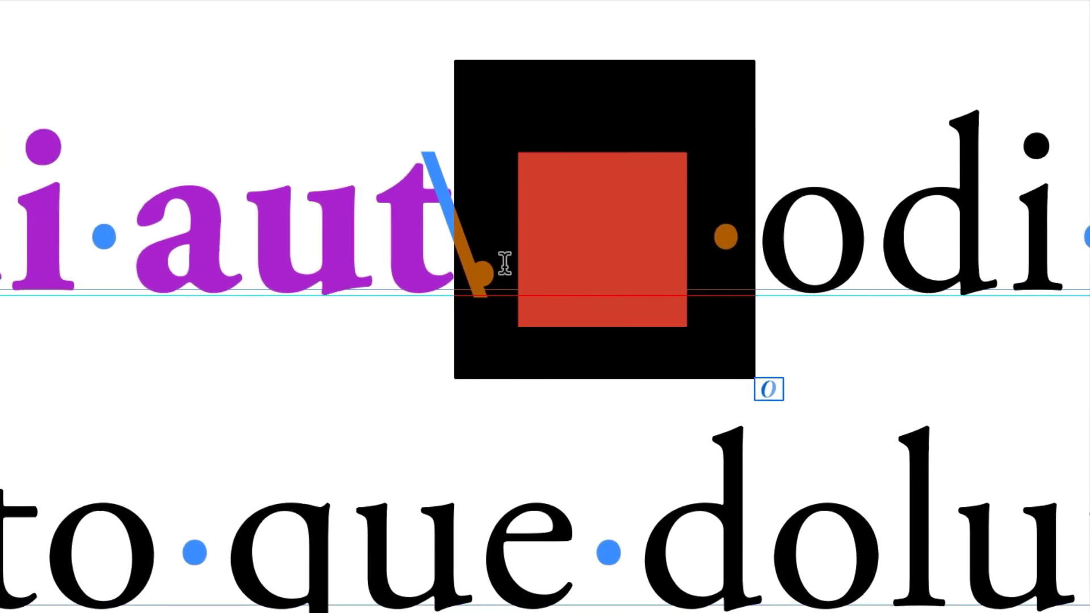
left_click(341, 278)
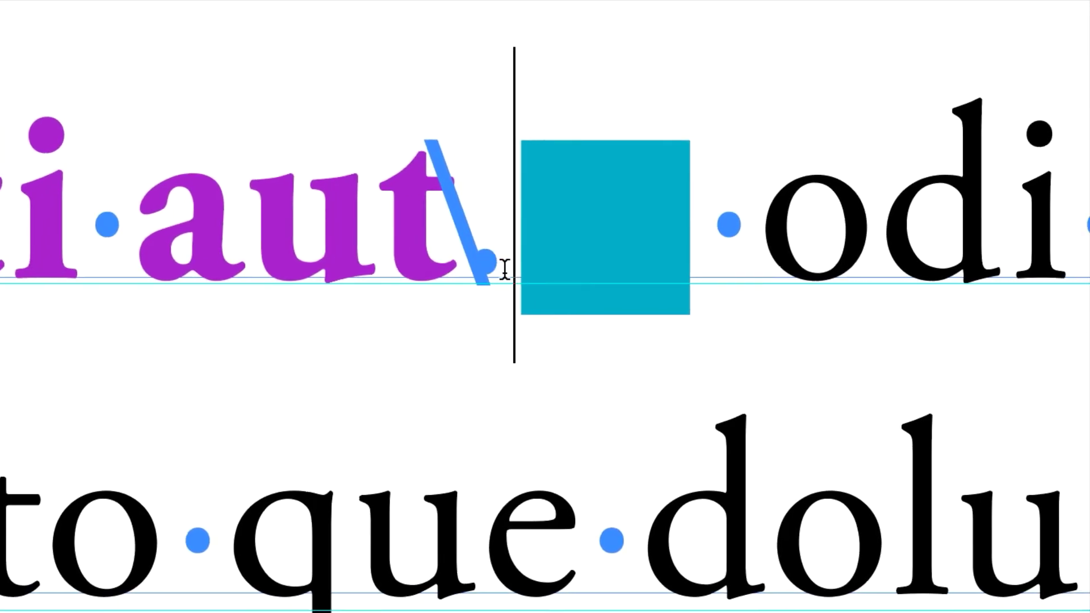
key("shift+Left")
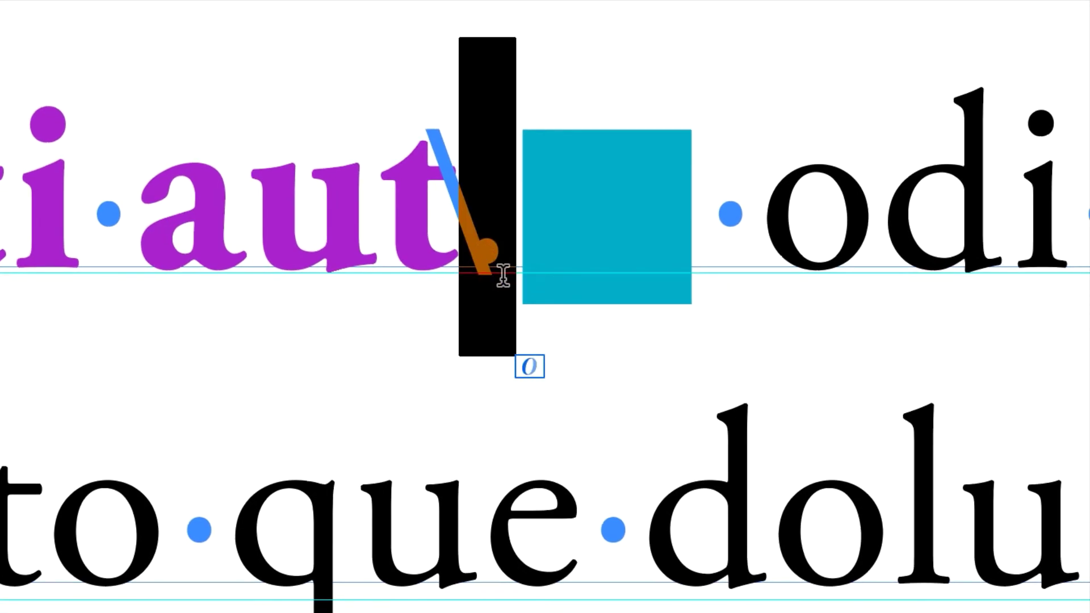
key("BackSpace")
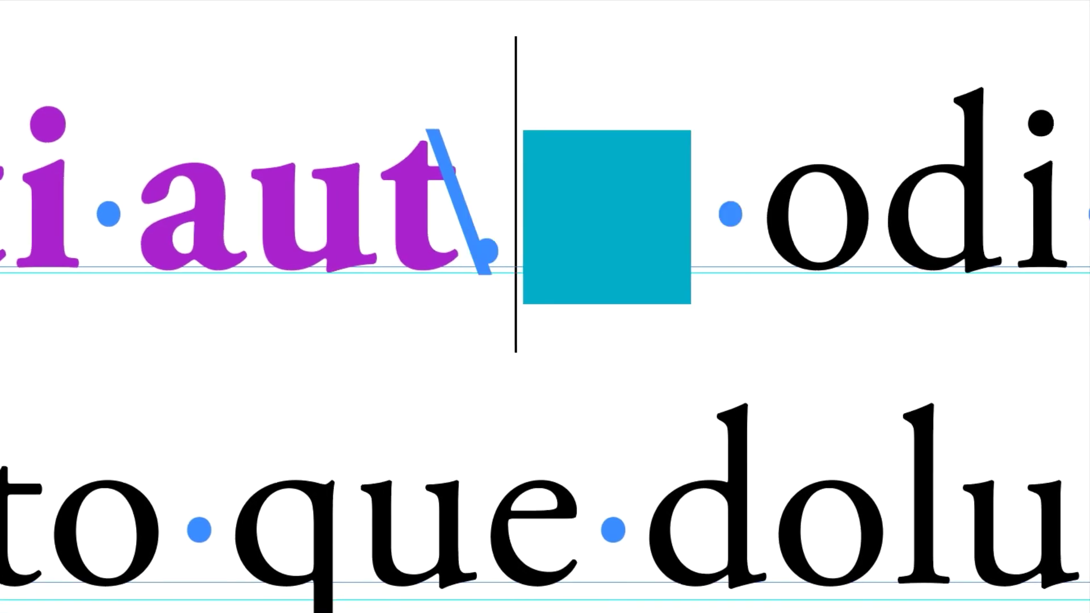
Step: Delete the space between the filled square and "odi", and check the space that precedes the square
left_click_drag(692, 224, 716, 227)
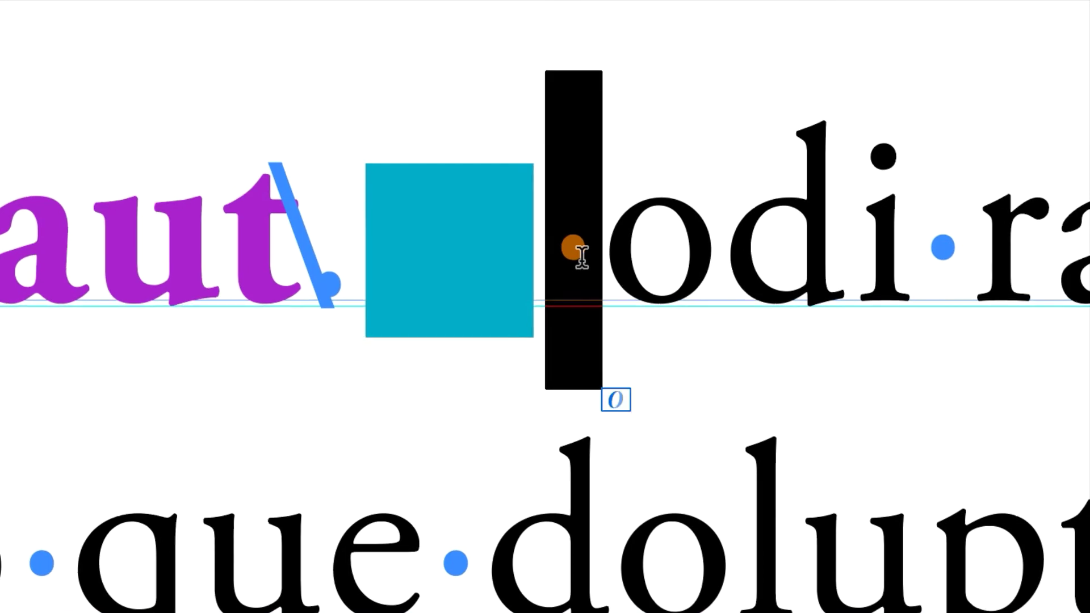
key("BackSpace")
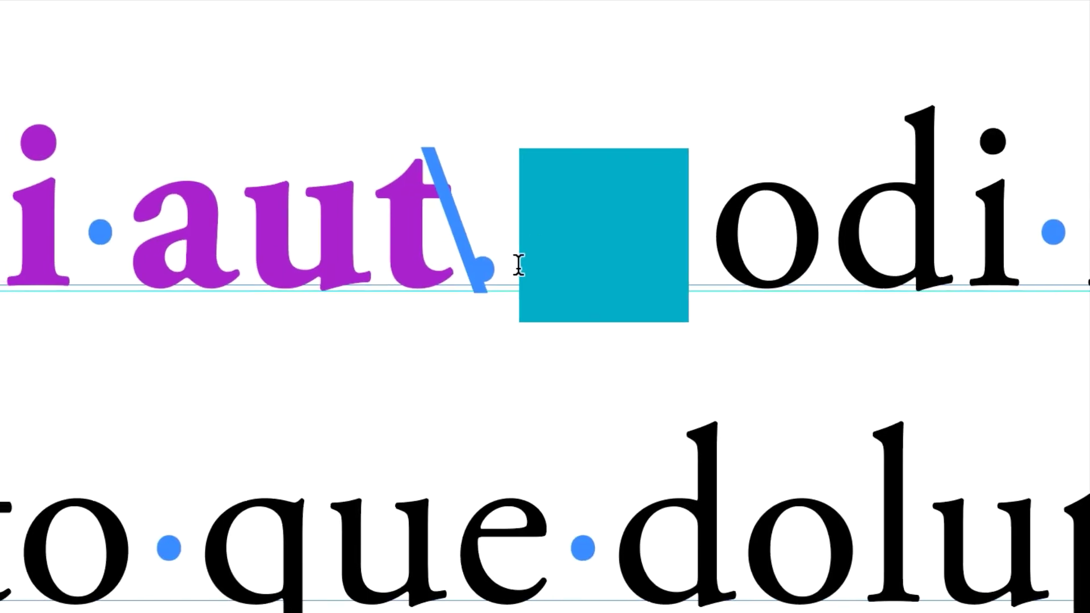
left_click_drag(388, 249, 335, 250)
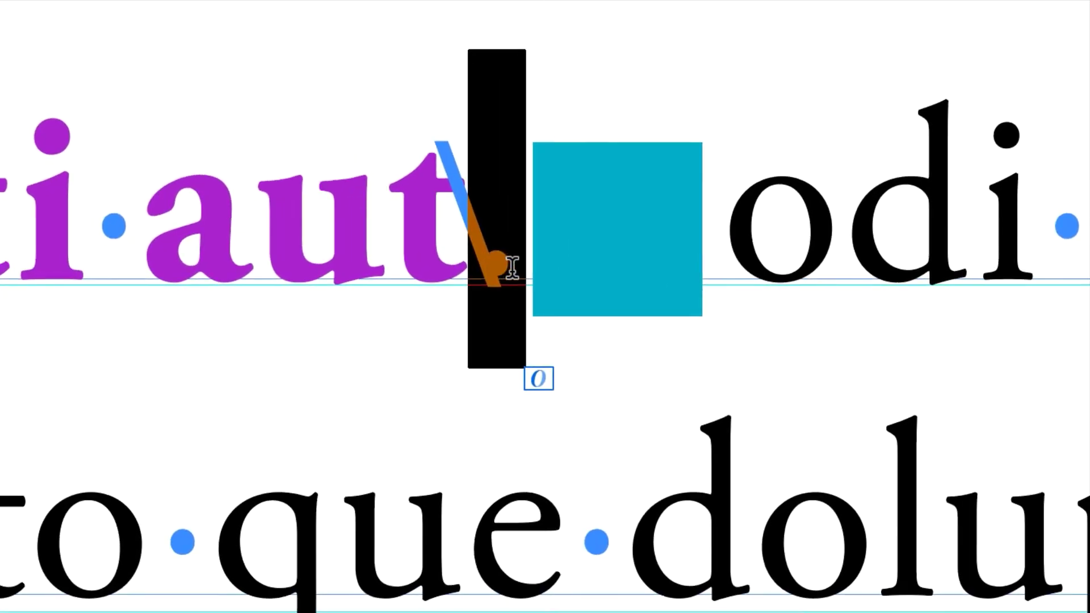
key("BackSpace")
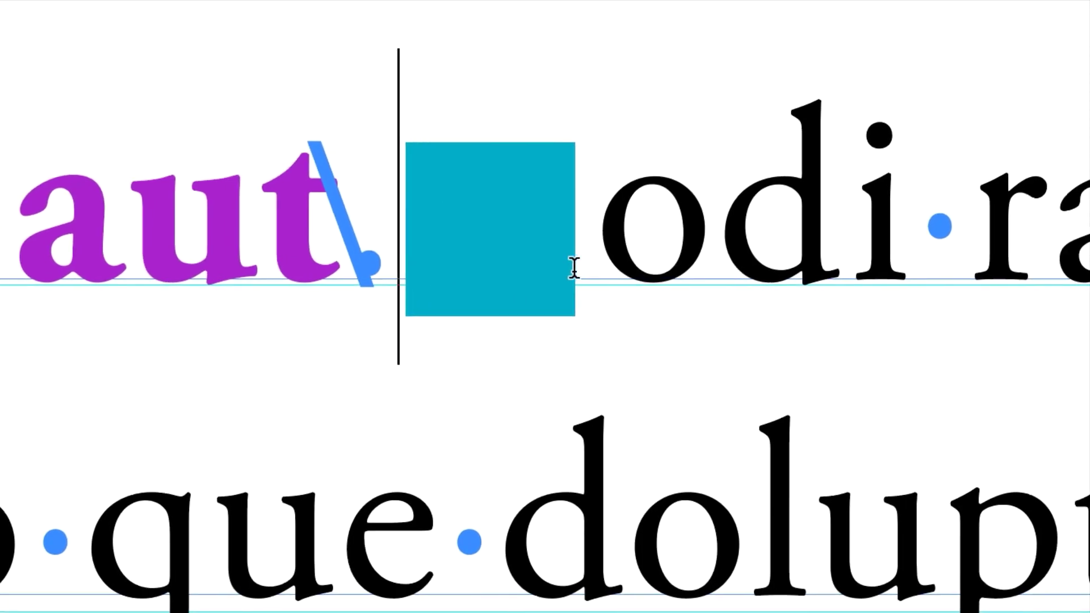
Step: Insert a space between the filled square and "odi", and copy the square together with the spaces on either side
left_click(597, 244)
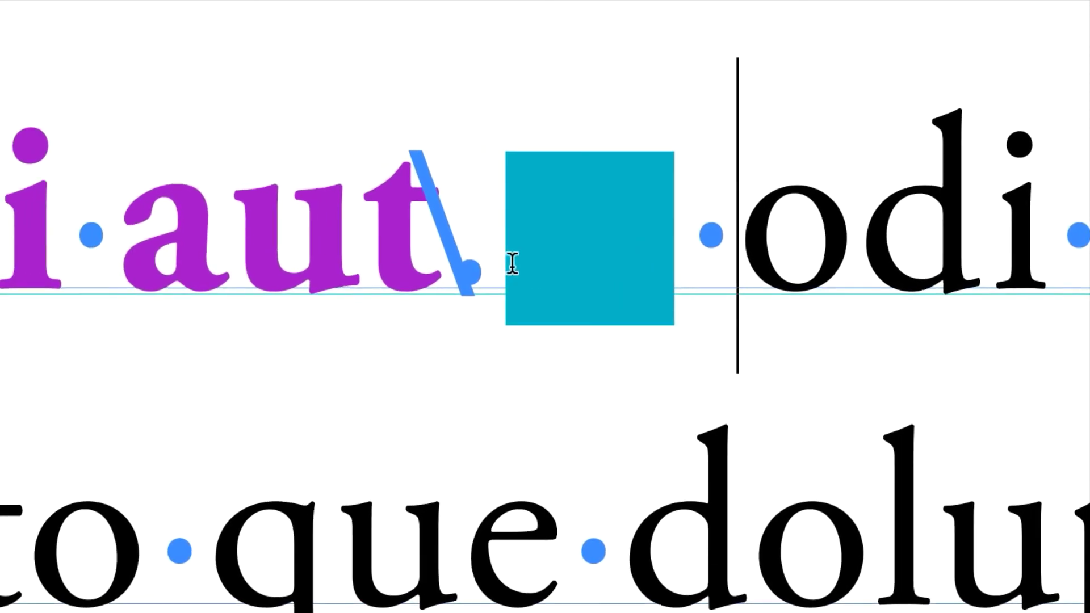
left_click_drag(355, 247, 376, 248)
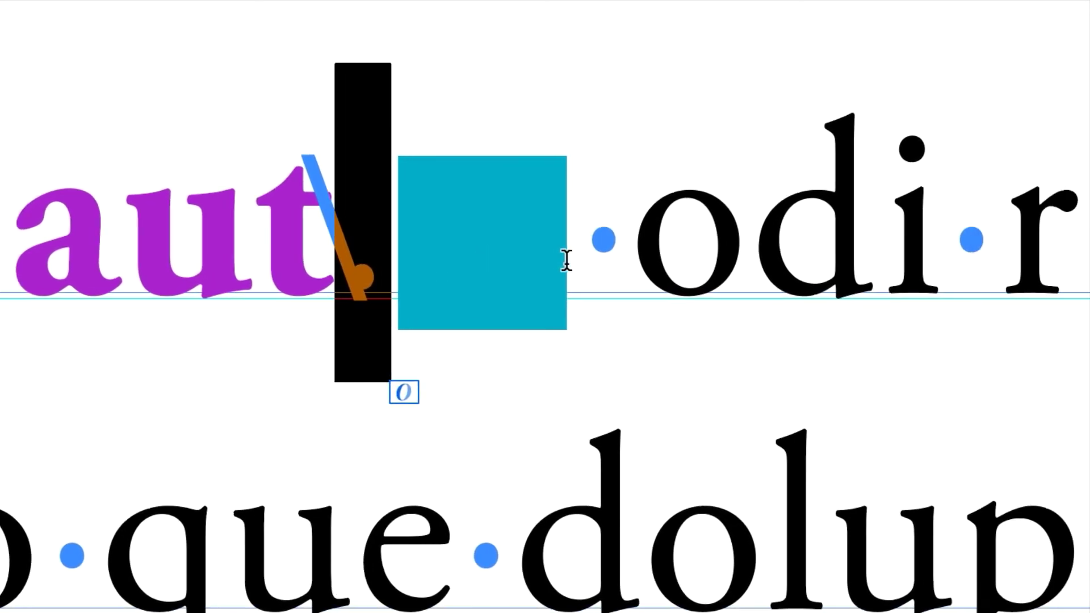
left_click_drag(730, 224, 700, 262)
left_click_drag(495, 256, 583, 256)
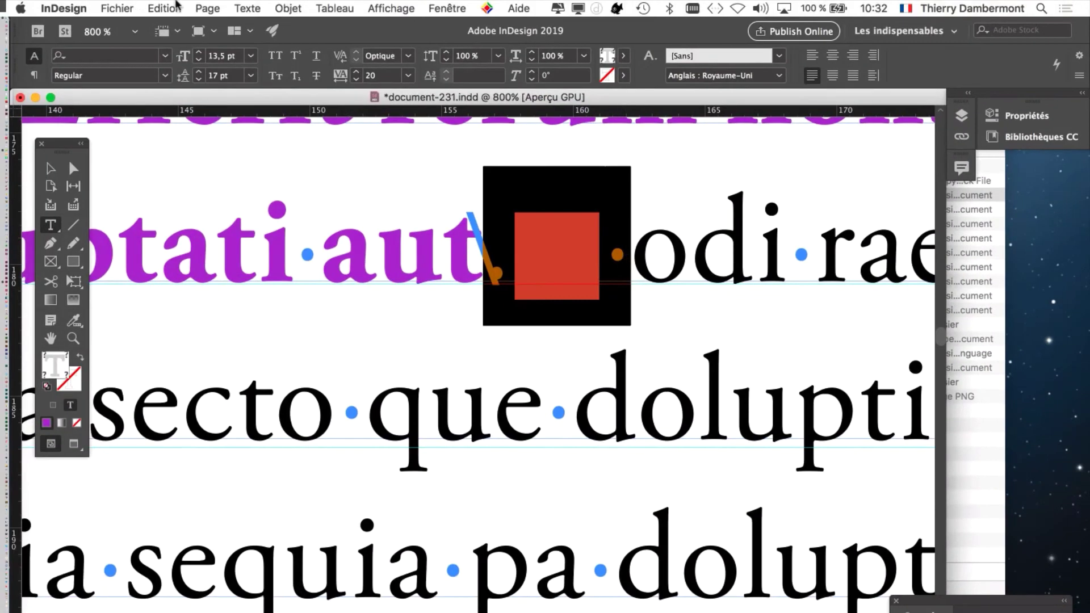
left_click(165, 8)
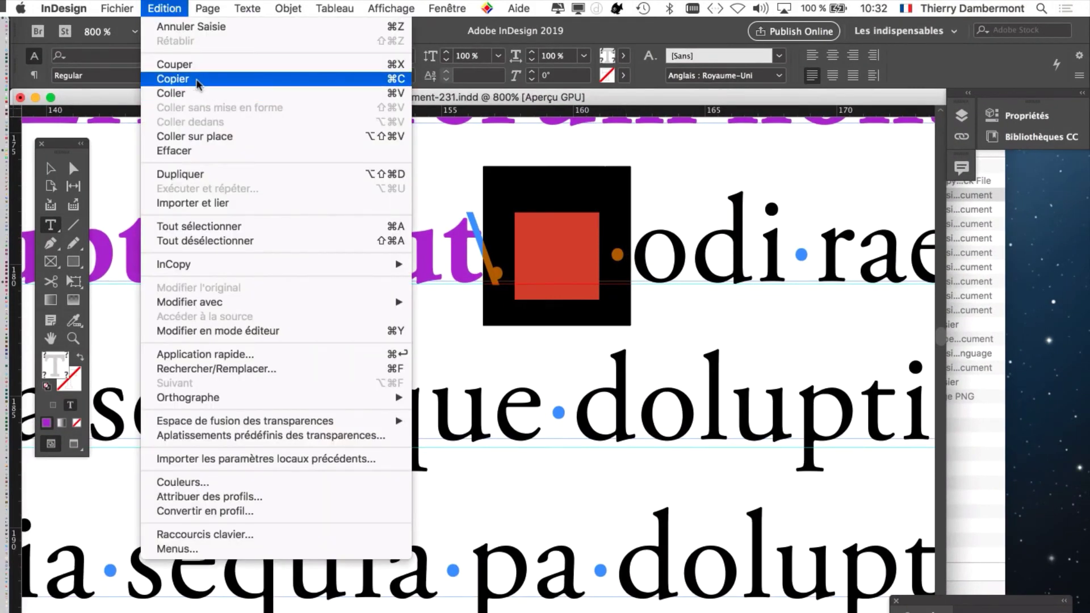
left_click(170, 79)
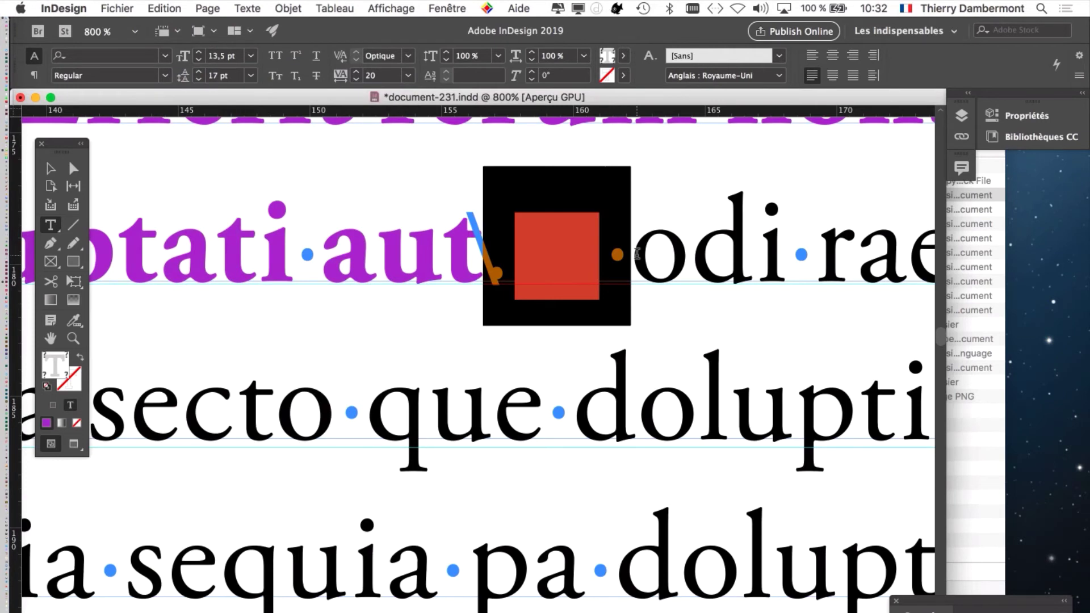
Step: Examine the square after "aut" in preview mode without hidden characters, and return to the normal view
scroll(636, 253, "up", 2)
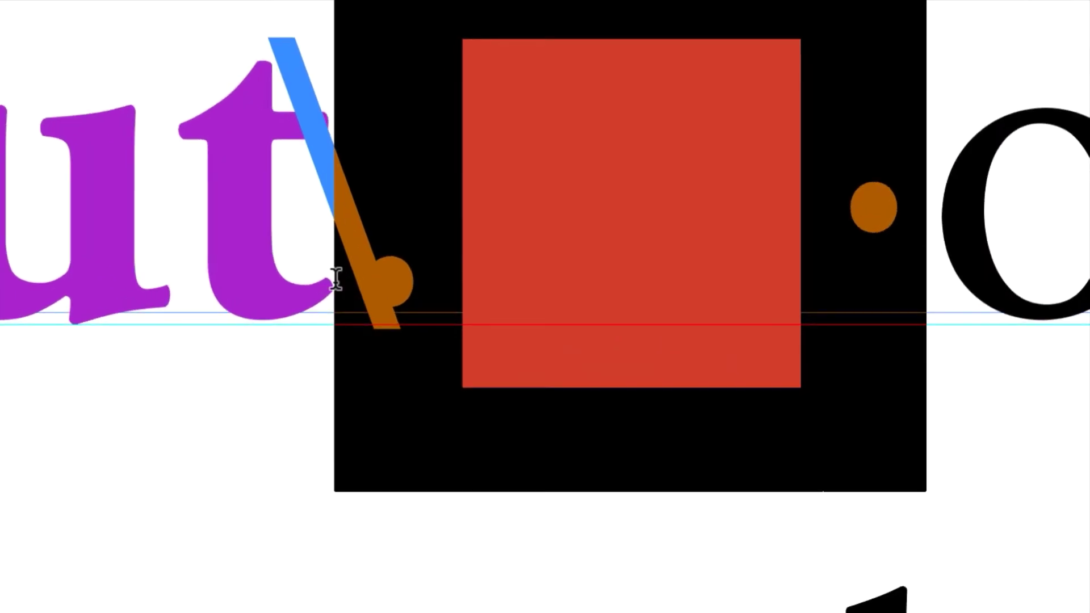
key("super+minus")
key("super+minus")
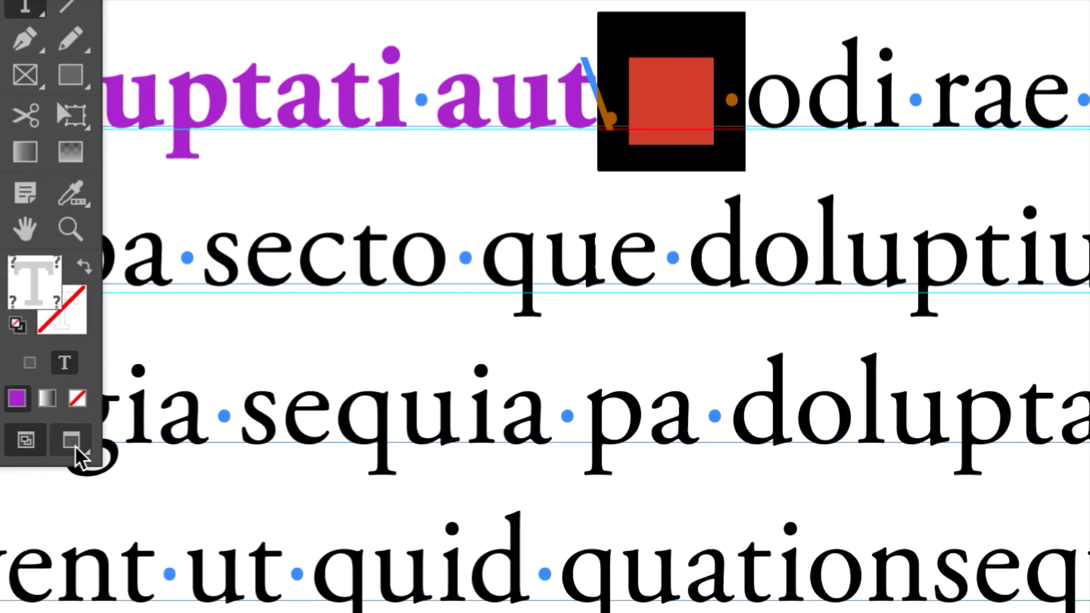
left_click(50, 170)
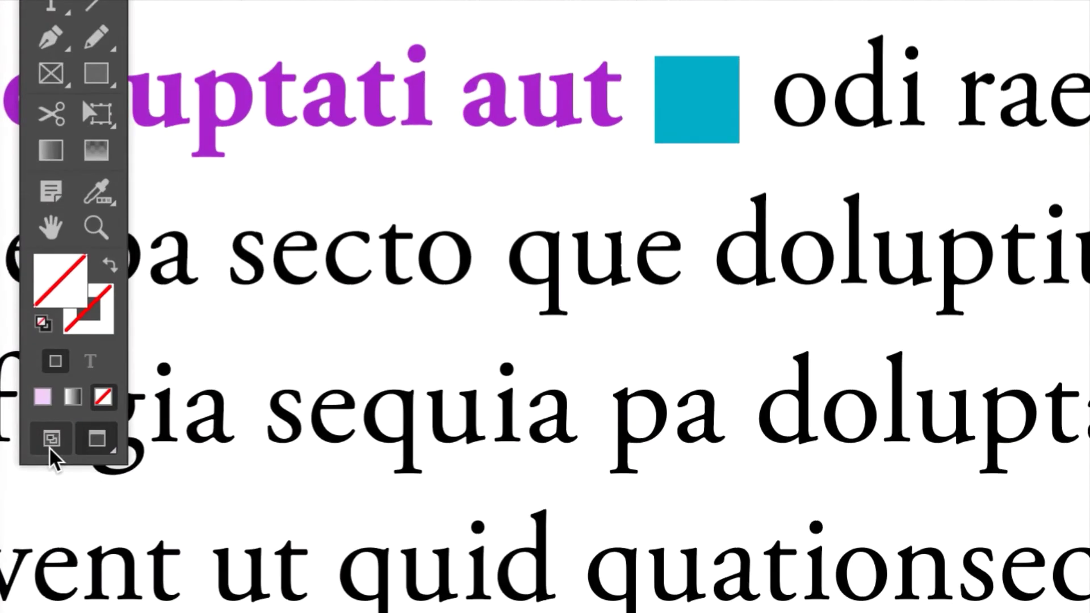
left_click(50, 446)
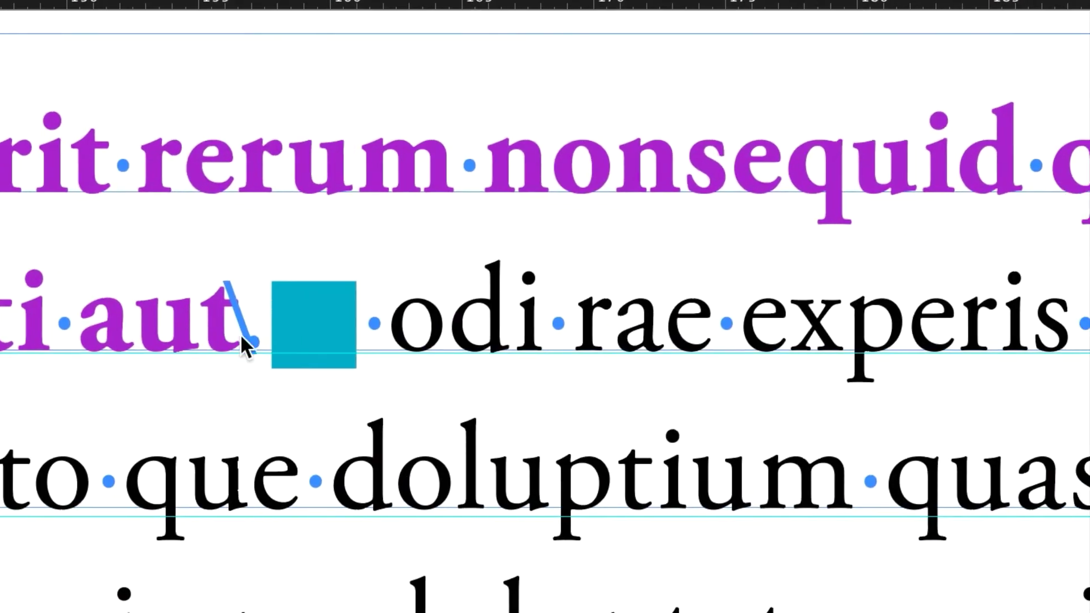
Step: Select the space, filled square and space following the end-of-nested-style marker after "aut", and copy them
double_click(245, 336)
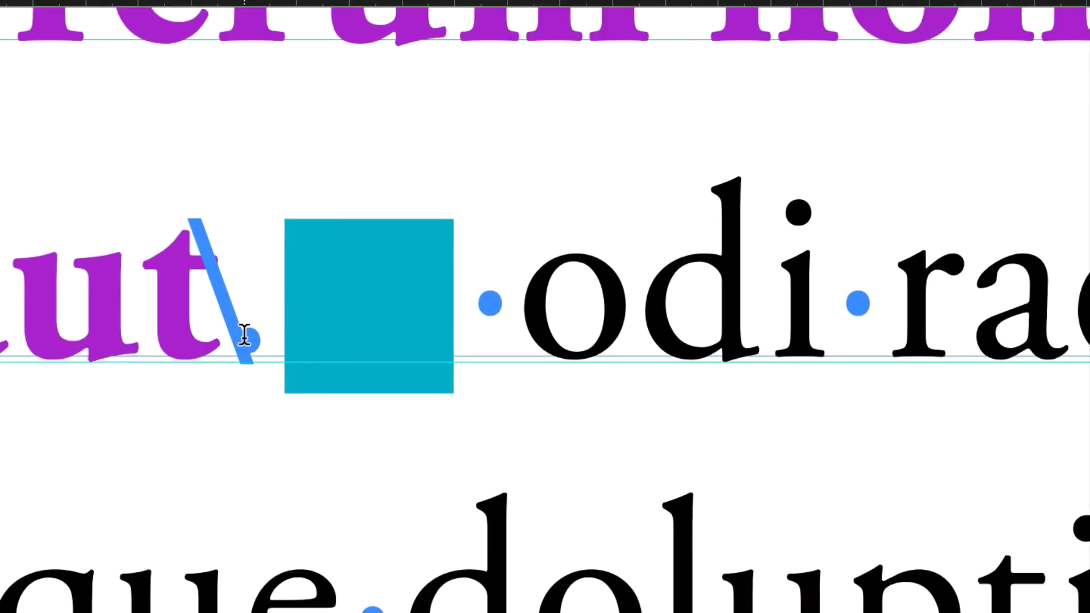
left_click_drag(253, 340, 357, 340)
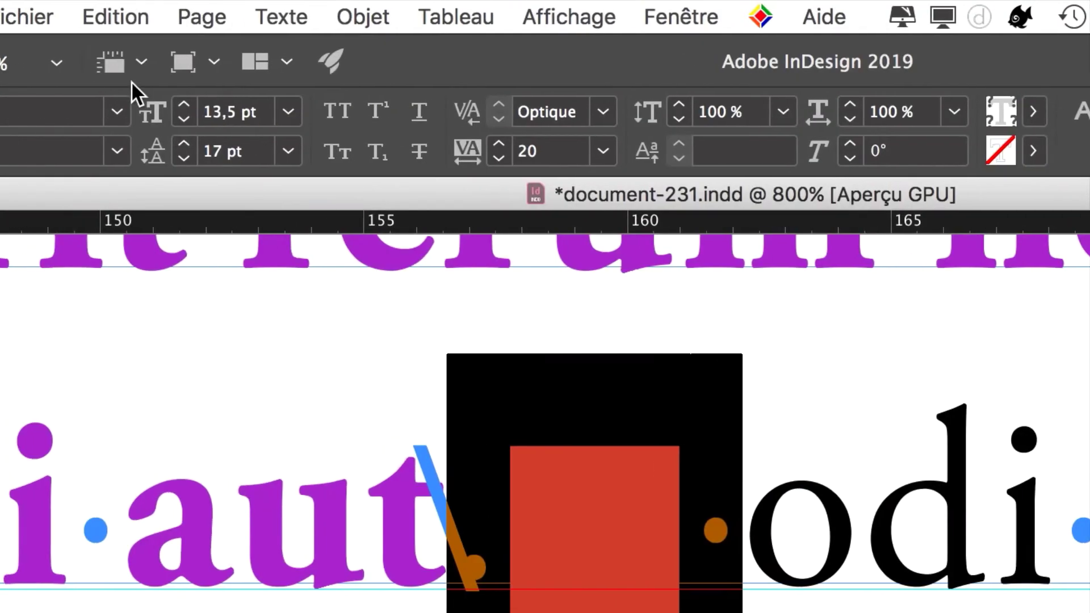
left_click(114, 15)
left_click(132, 50)
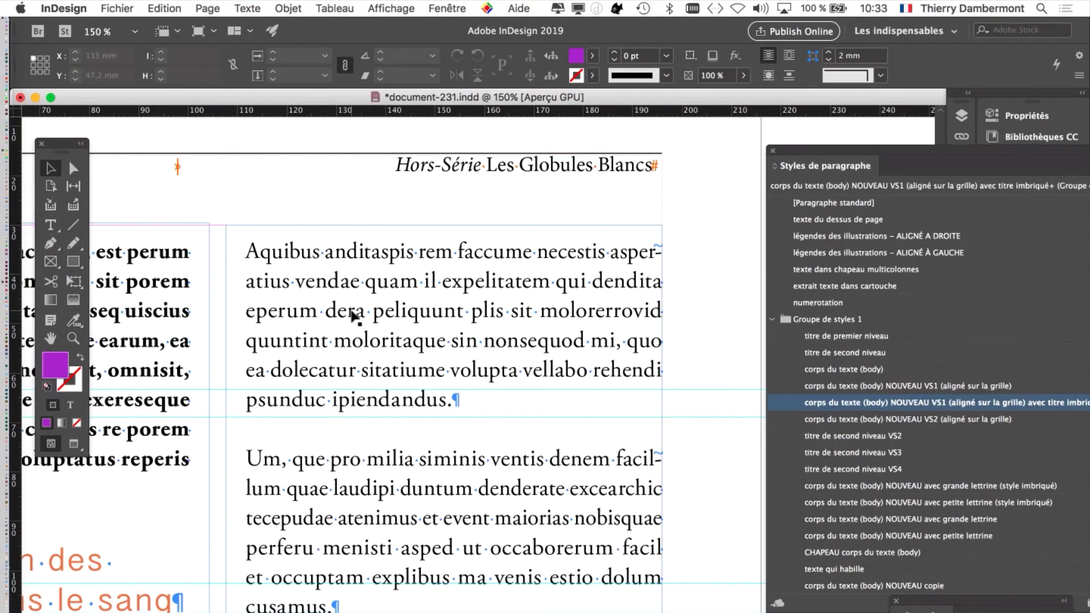
Step: Apply the paragraph style "corps du texte (body) NOUVEAU VS1 (aligné sur la grille) avec titre imbriqué" to the "Aquibus anditaspis" paragraph
scroll(353, 315, "up", 1)
left_click_drag(507, 275, 408, 248)
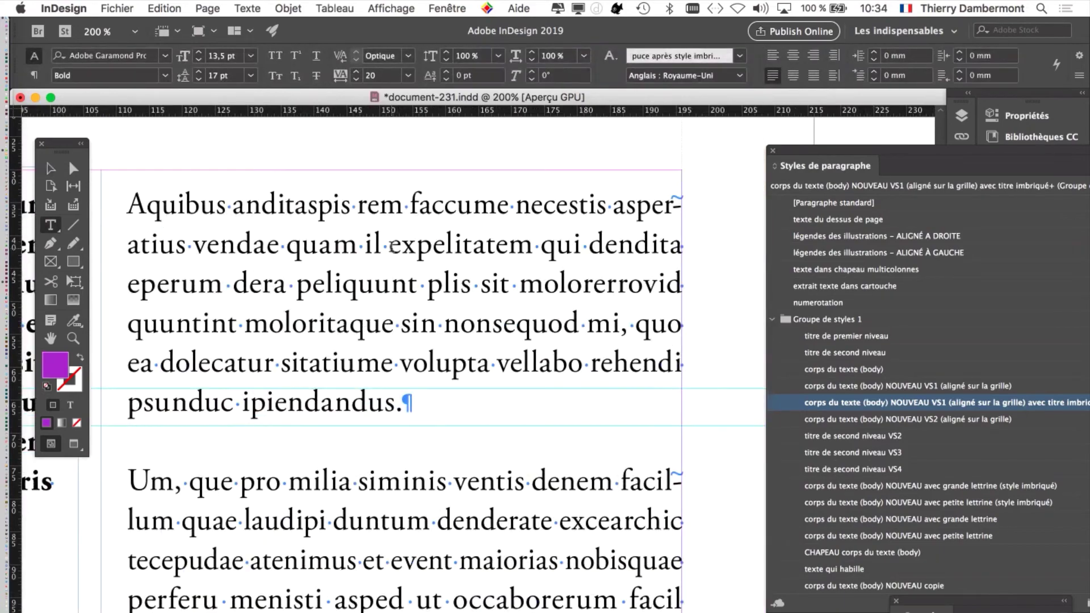
double_click(407, 248)
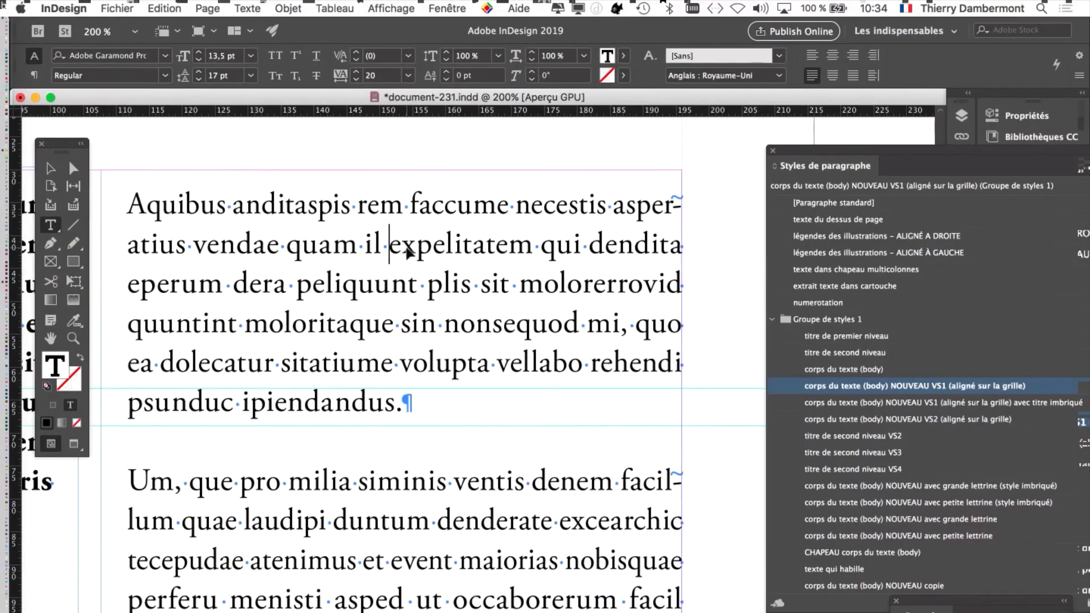
left_click_drag(811, 150, 651, 115)
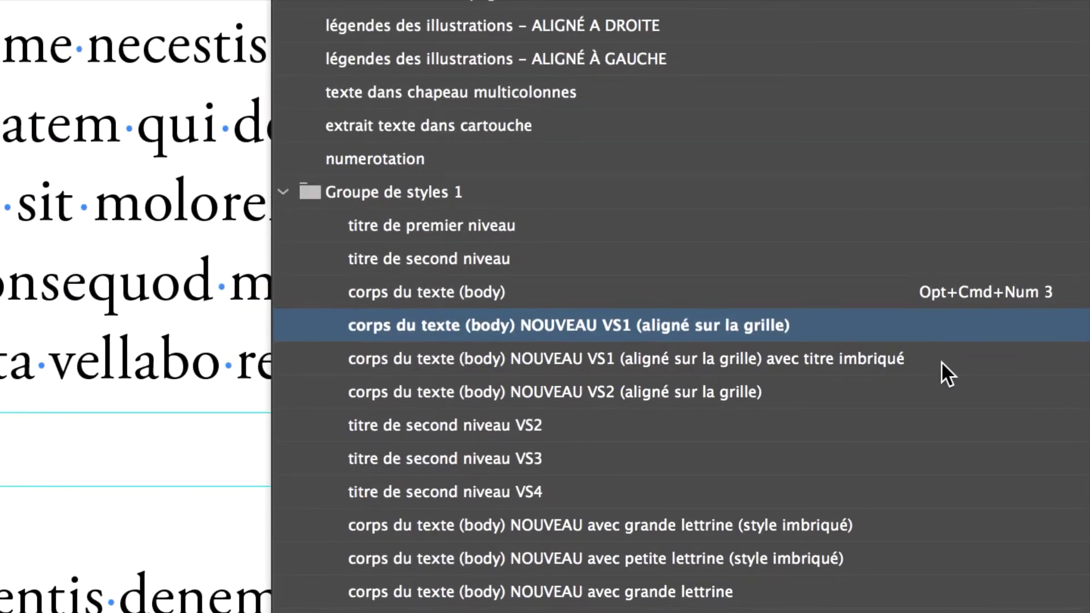
left_click(941, 361)
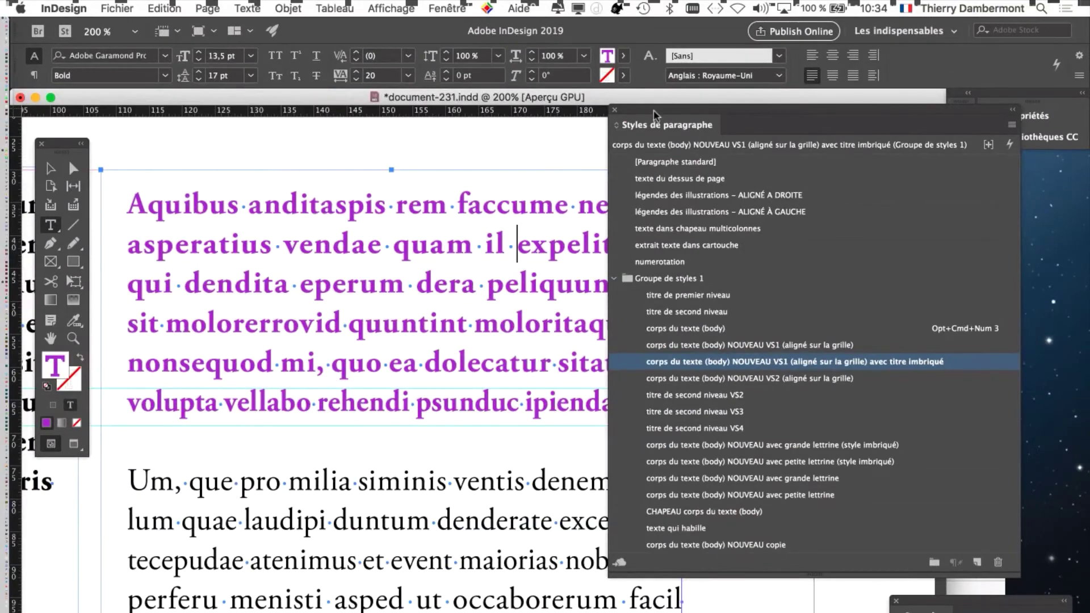
left_click_drag(653, 110, 817, 160)
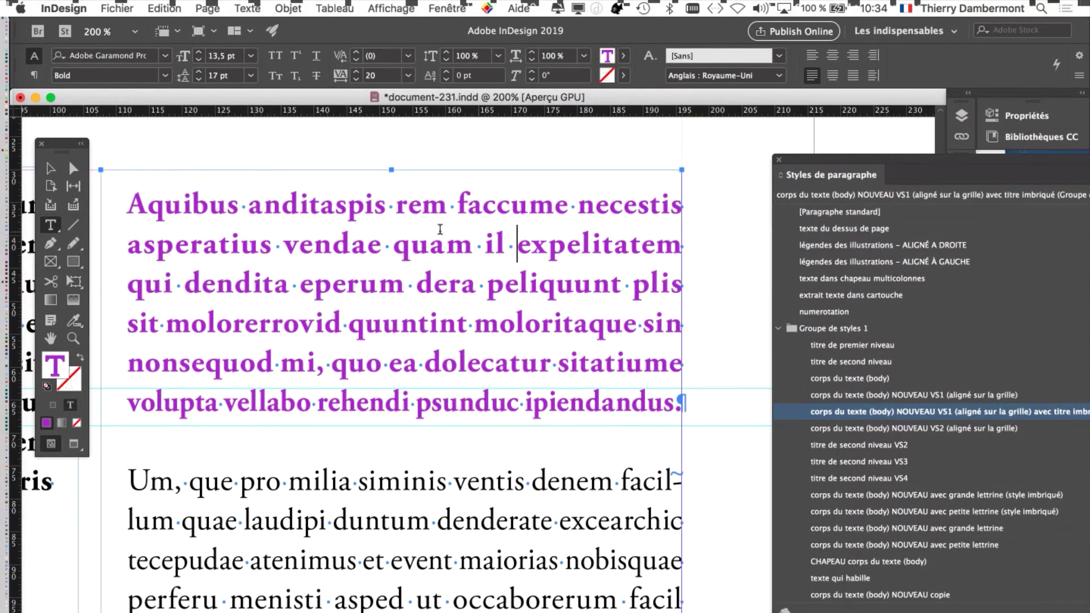
Step: Insert the special character "Fin du style imbriqué ici" directly after "vendae" in the "Aquibus" paragraph
scroll(407, 229, "up", 1)
scroll(422, 247, "down", 1)
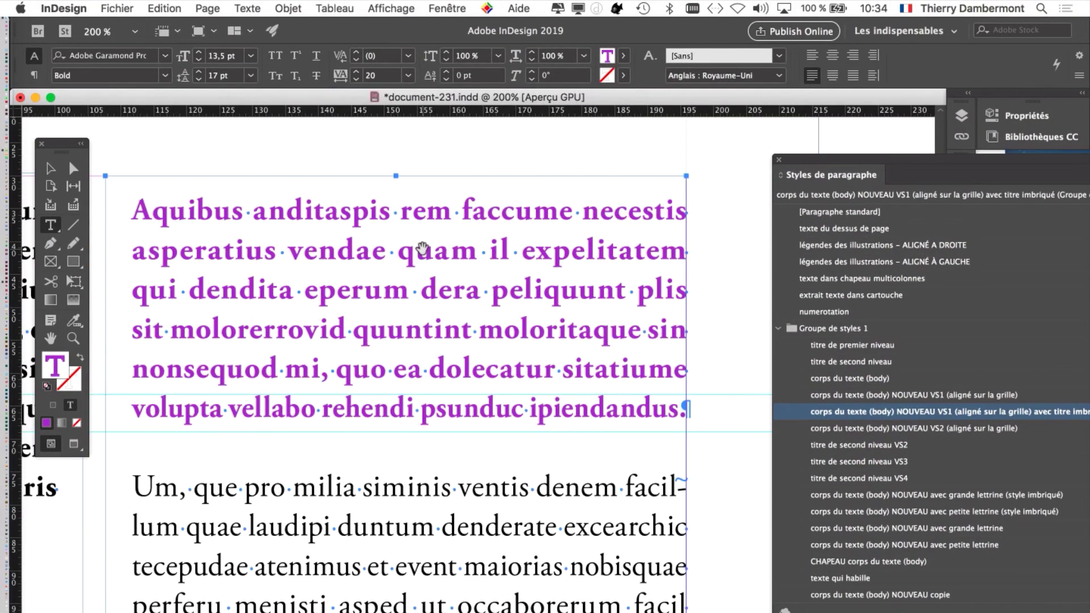
scroll(394, 258, "up", 1)
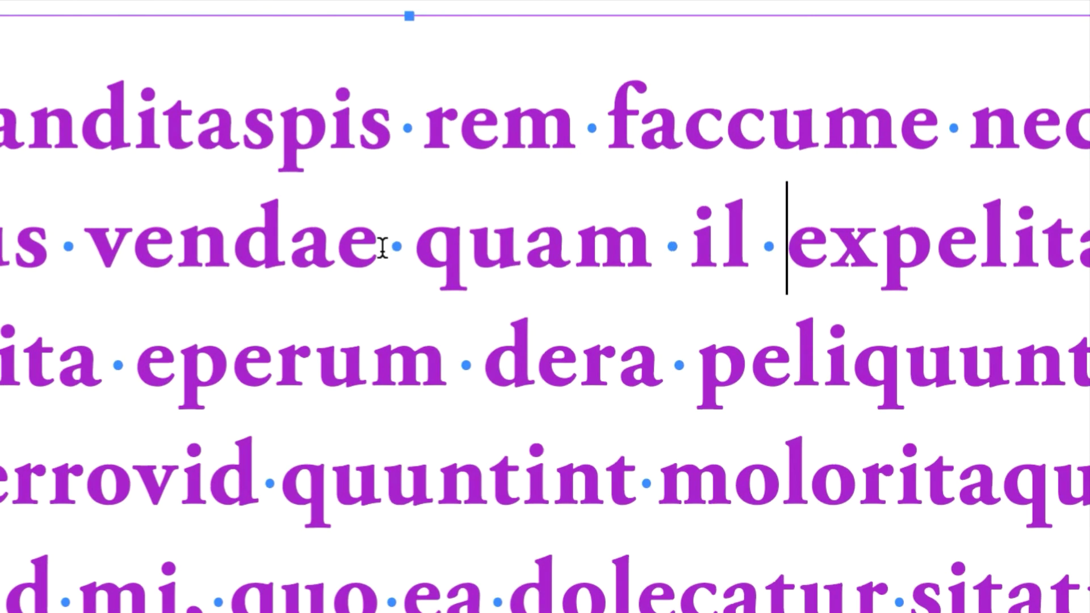
left_click(384, 248)
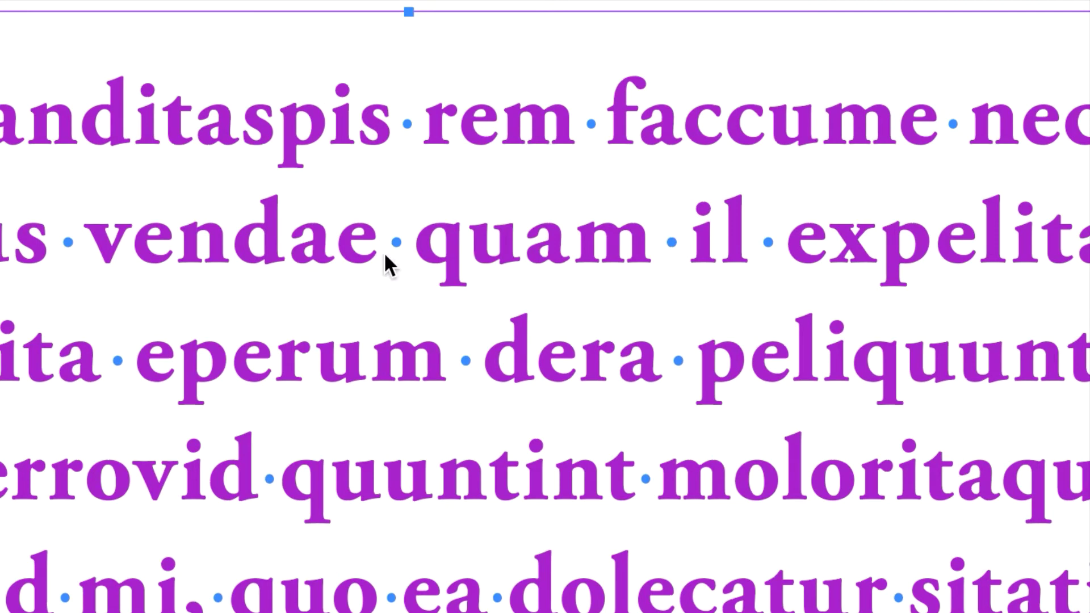
right_click(384, 252)
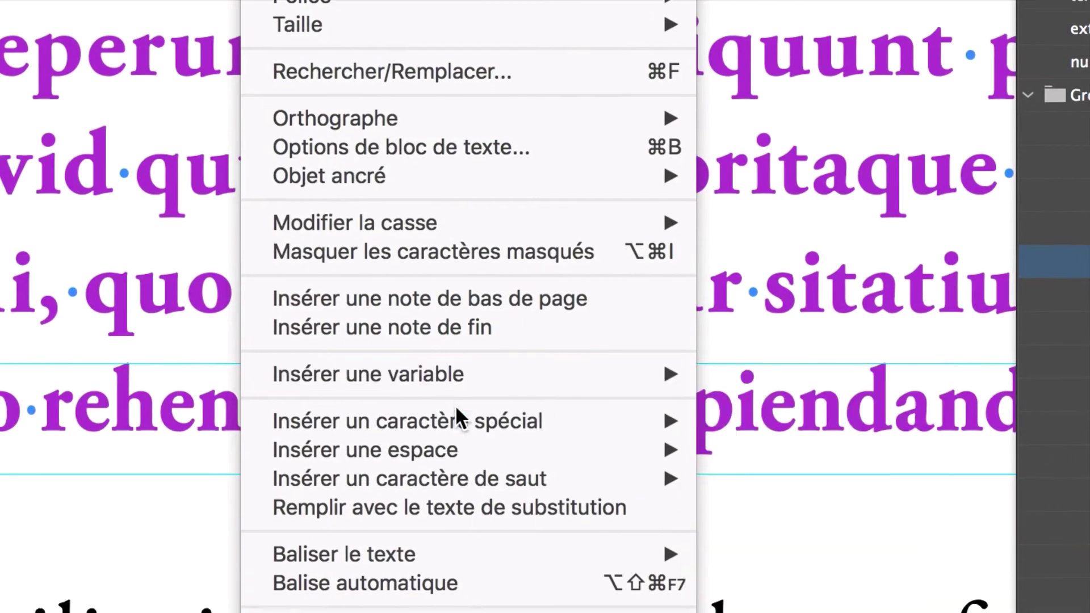
mouse_move(456, 417)
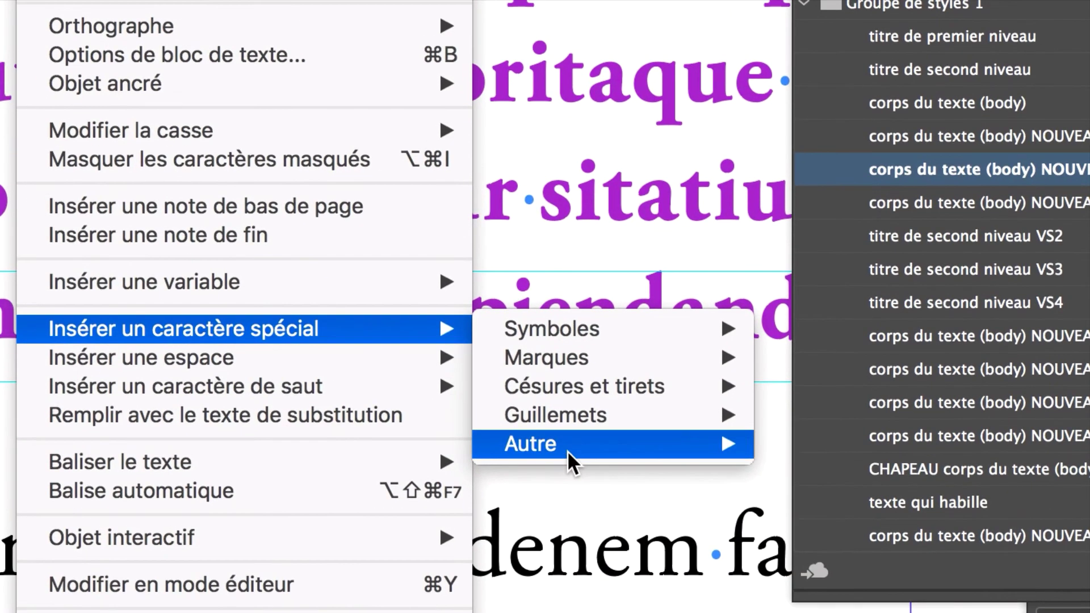
mouse_move(575, 449)
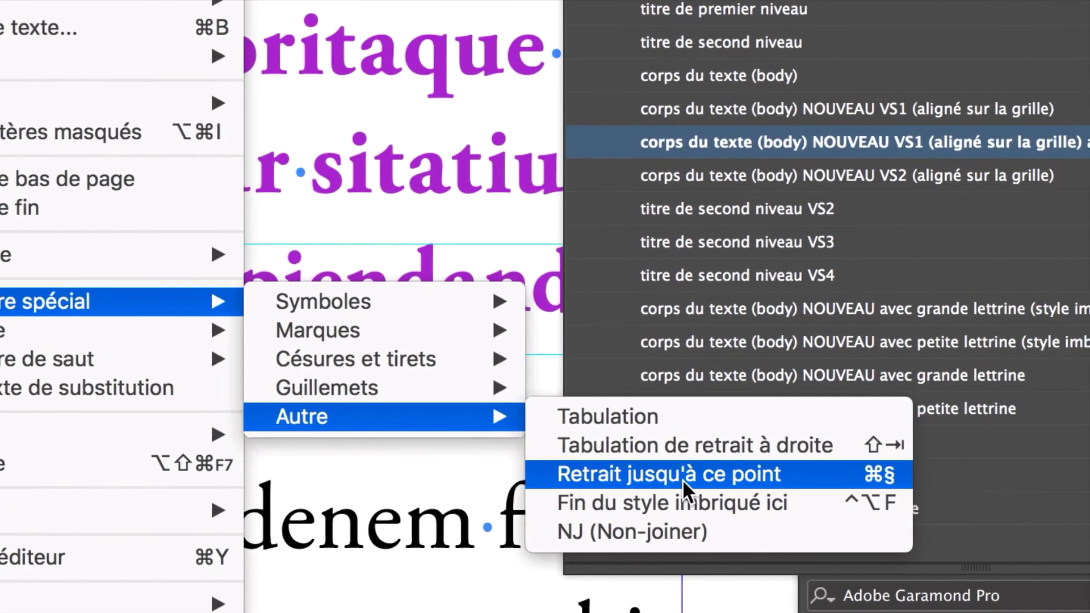
left_click(680, 492)
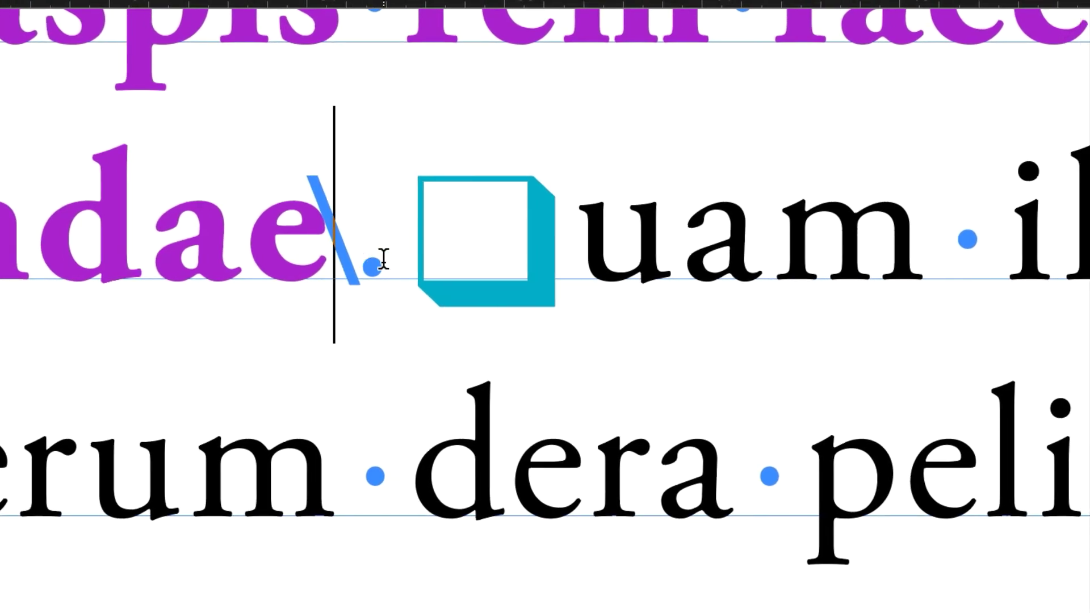
Step: Replace the space between "vendae" and "quam" with the copied space, filled square and space
left_click(384, 258, "shift")
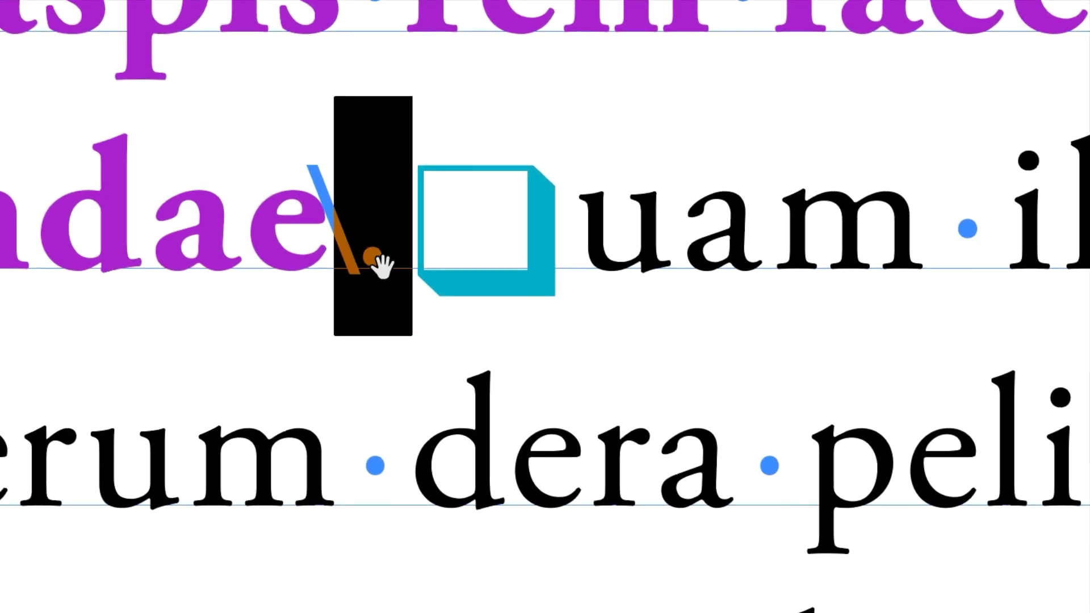
left_click(384, 267)
left_click(384, 265, "shift")
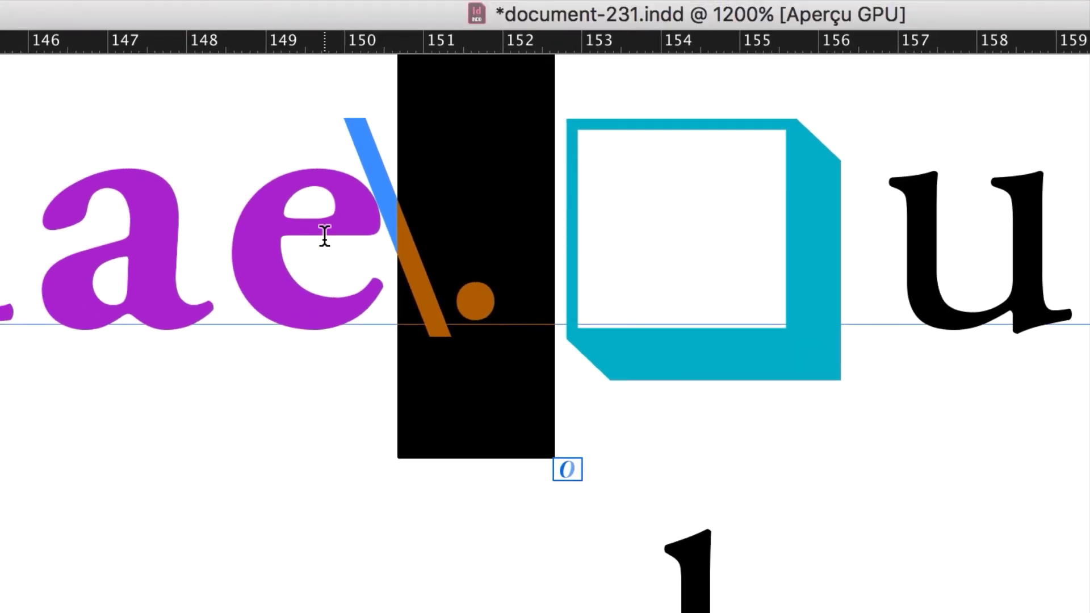
key("super+z")
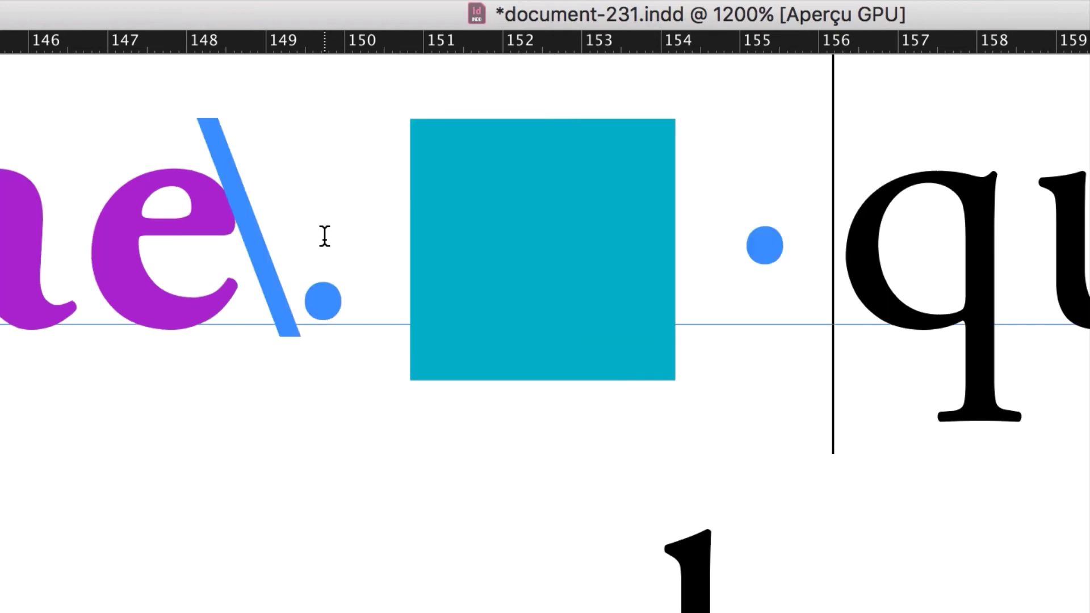
Step: Insert the "Fin du style imbriqué ici" character directly after "laudipi" in the "Um, que pro milia" paragraph
scroll(323, 238, "down", 4)
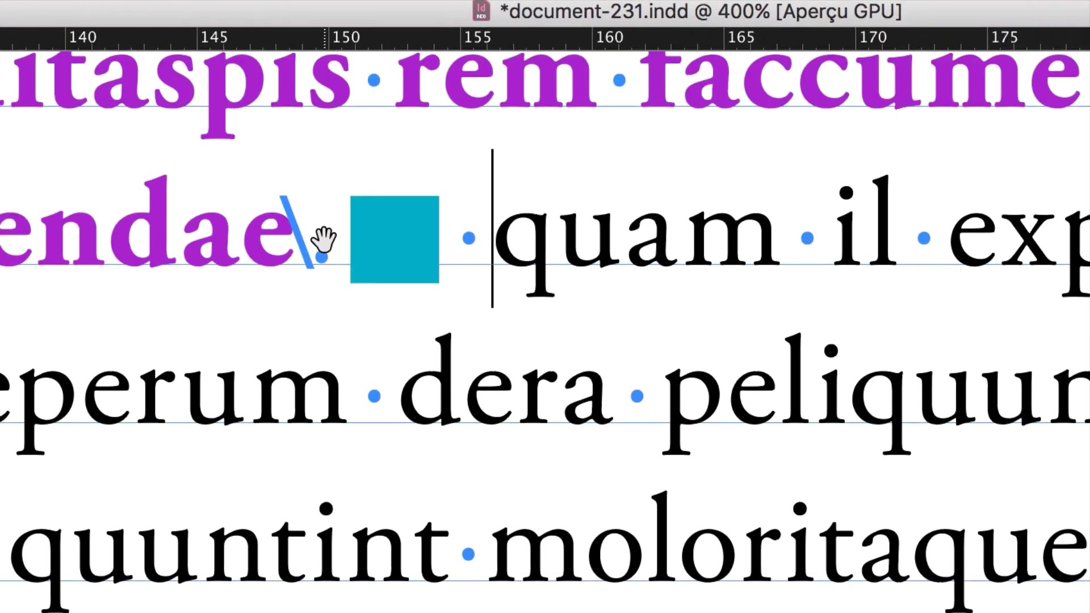
scroll(323, 239, "down", 2)
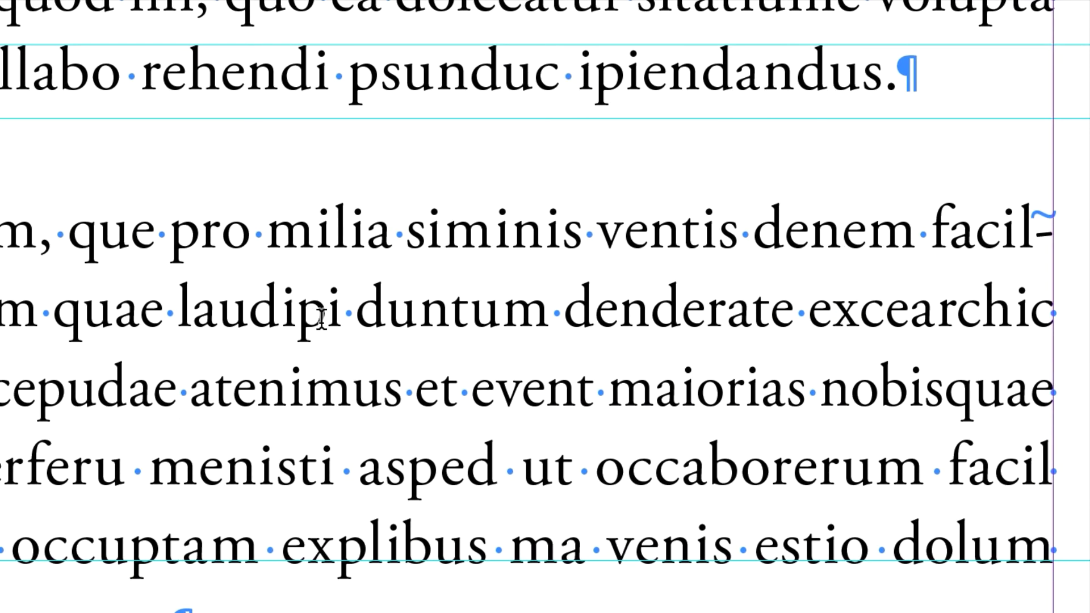
left_click(343, 317)
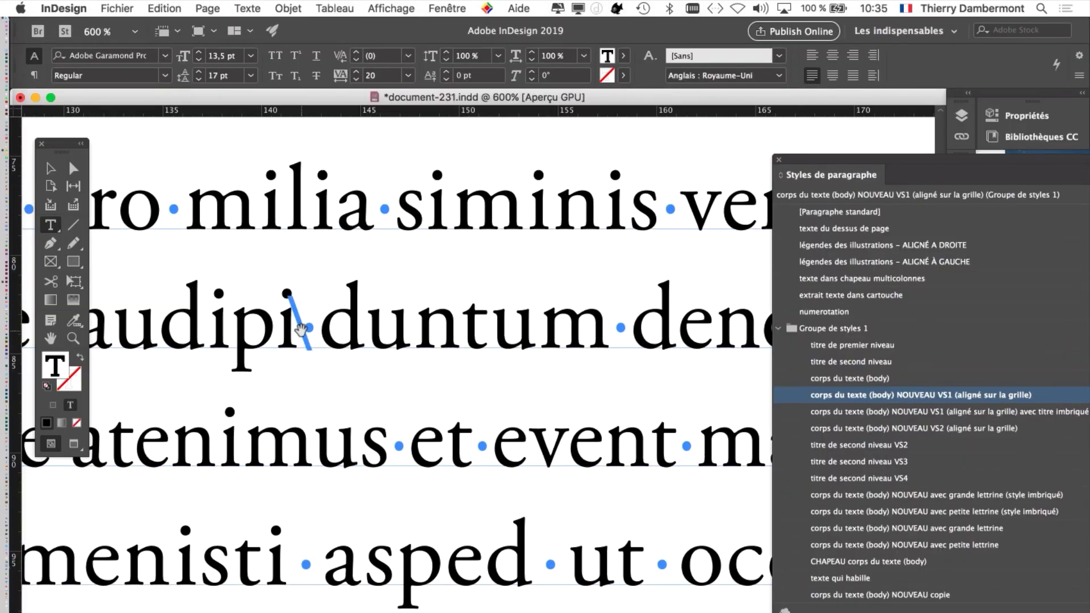
Step: Replace the space between "laudipi" and "duntum" with the copied space, square glyph and space
key("super+equal")
key("super+equal")
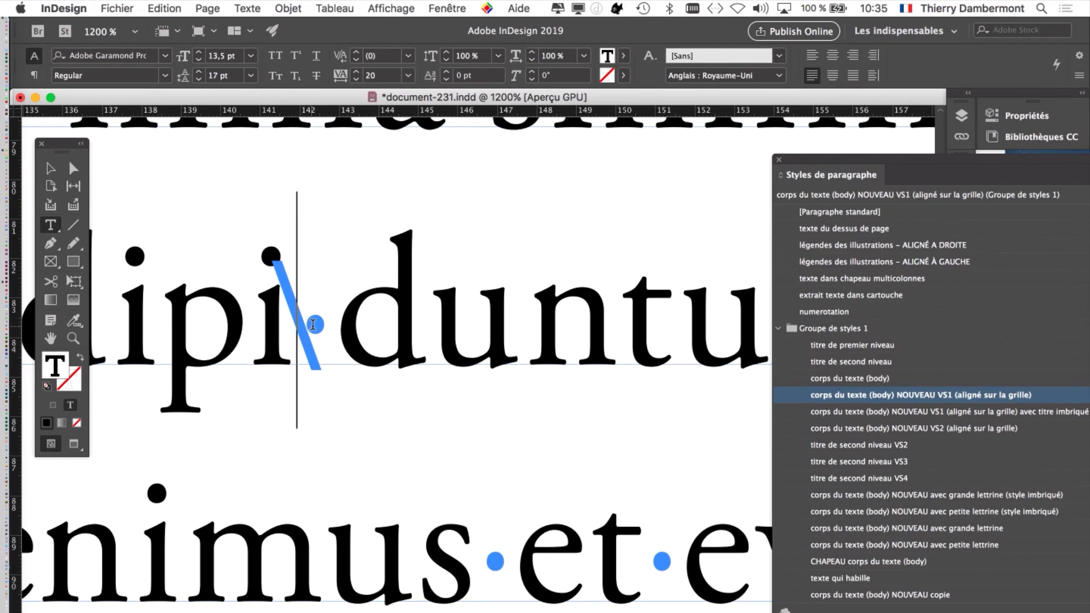
key("shift+Right")
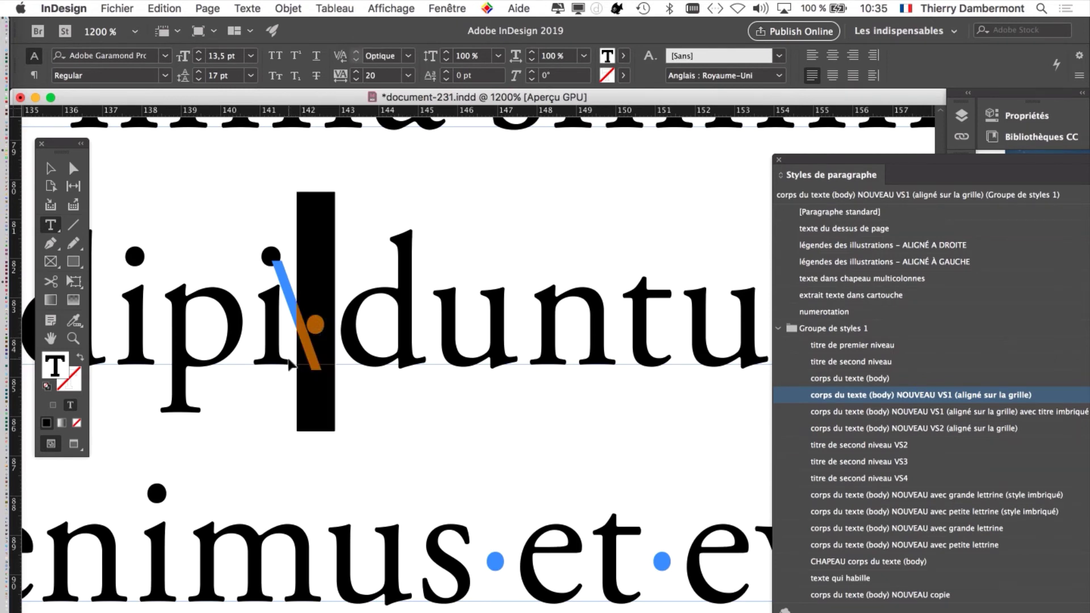
scroll(289, 363, "left", 5)
key("shift+Left")
key("super+minus")
key("super+minus")
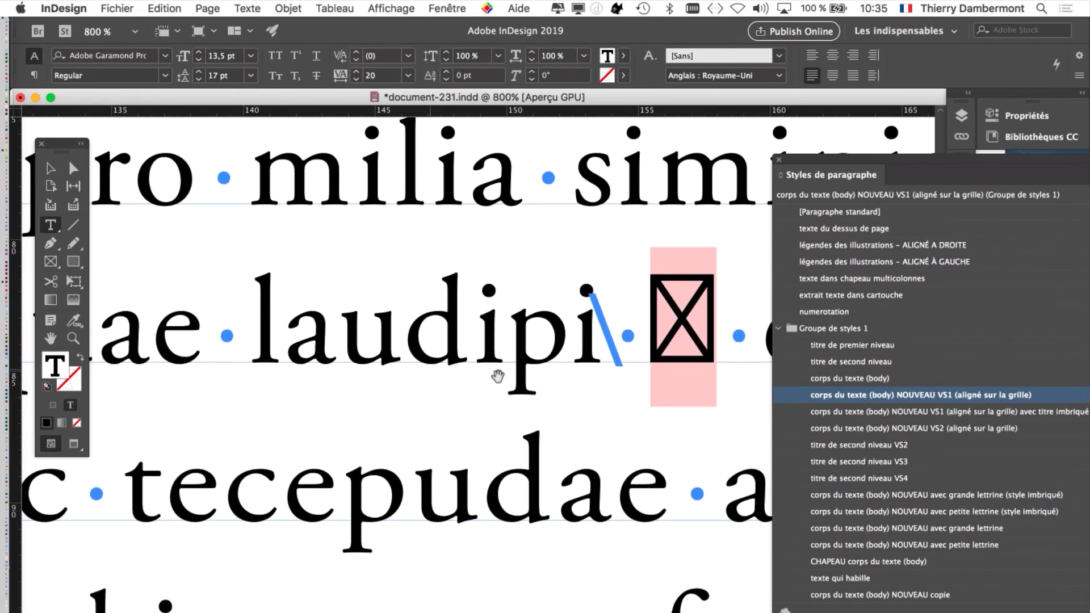
key("super+equal")
key("super+equal")
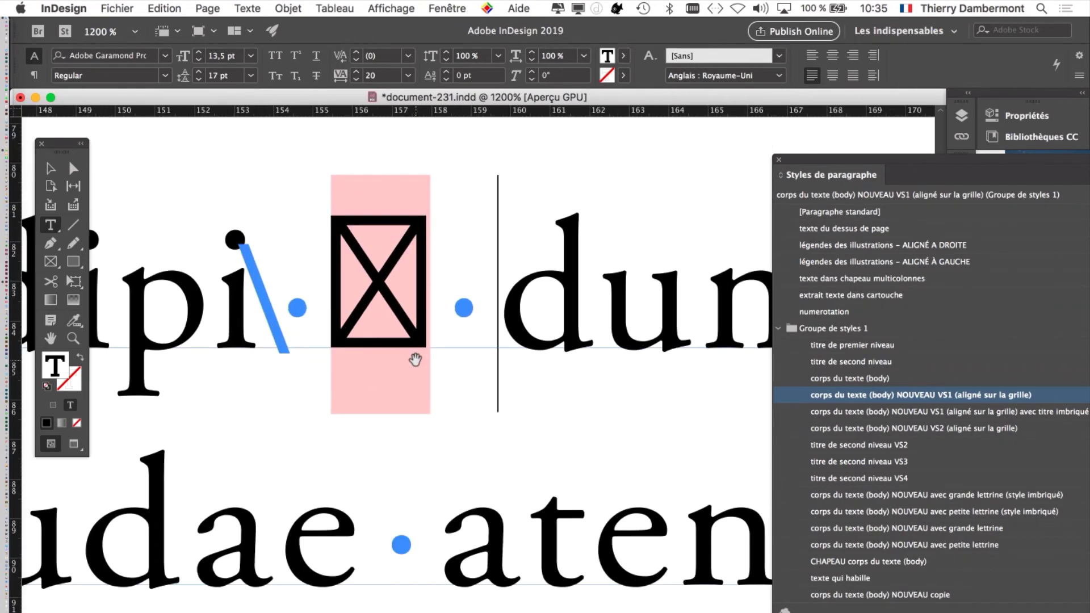
key("super+minus")
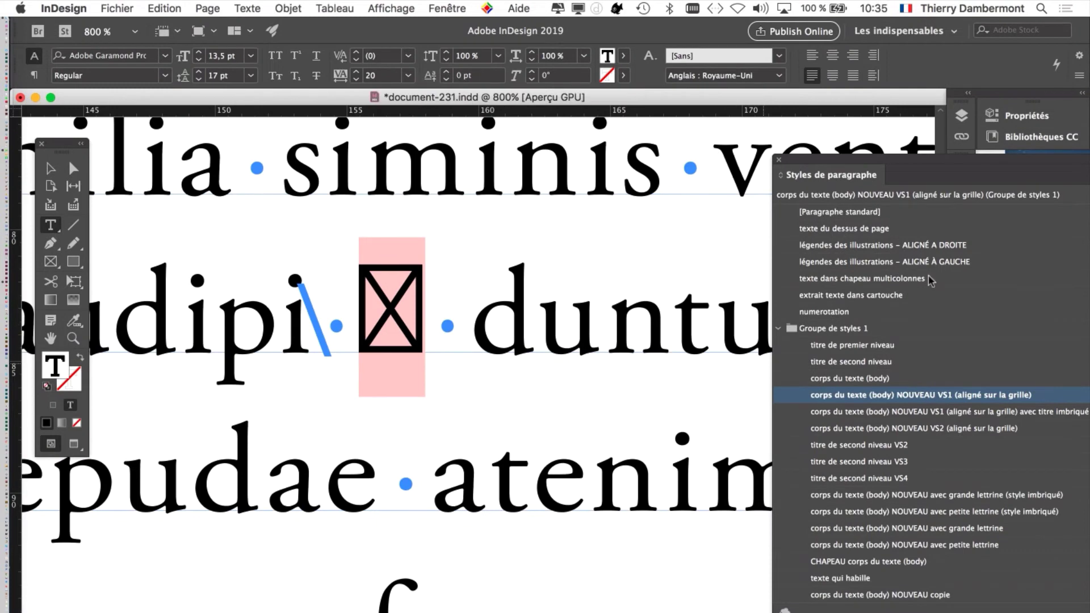
Step: Apply the paragraph style "corps du texte (body) NOUVEAU VS1 (aligné sur la grille) avec titre imbriqué" to the "Um, que pro milia" paragraph
left_click_drag(867, 161, 723, 113)
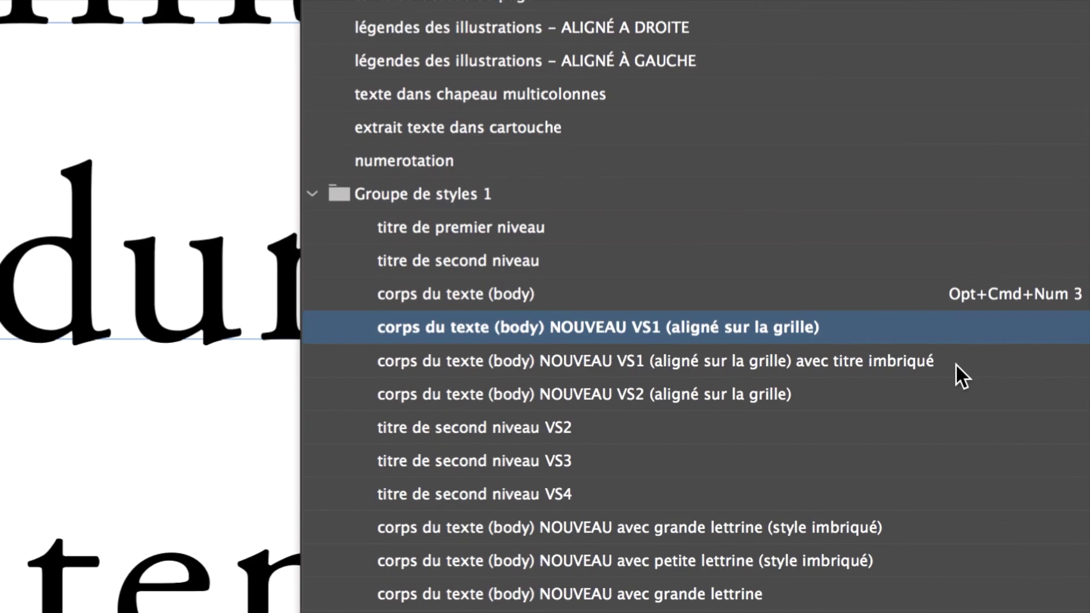
left_click(956, 365)
scroll(283, 393, "down", 4)
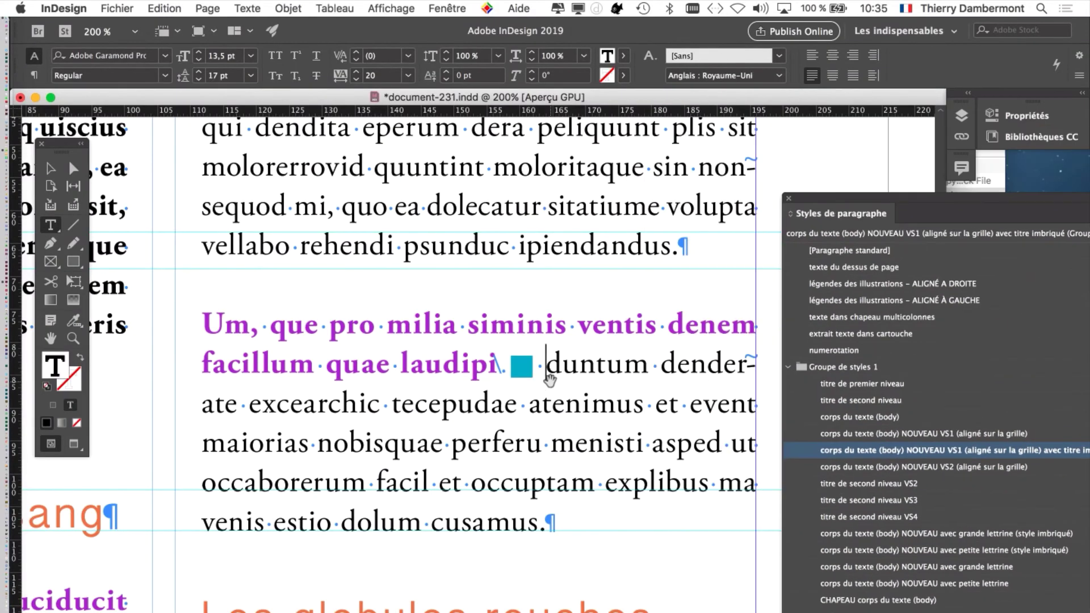
Step: Examine the run-in headings and square separators in the "Um, que pro milia" and "Aquibus" paragraphs
scroll(550, 381, "up", 3)
scroll(551, 381, "up", 2)
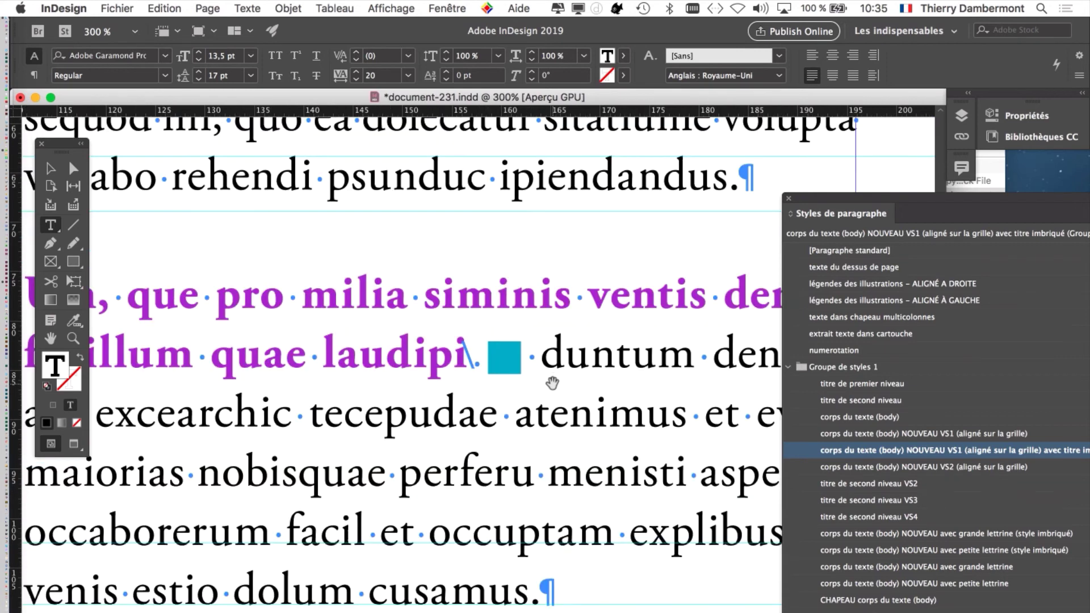
scroll(602, 285, "down", 1)
left_click_drag(578, 296, 513, 419)
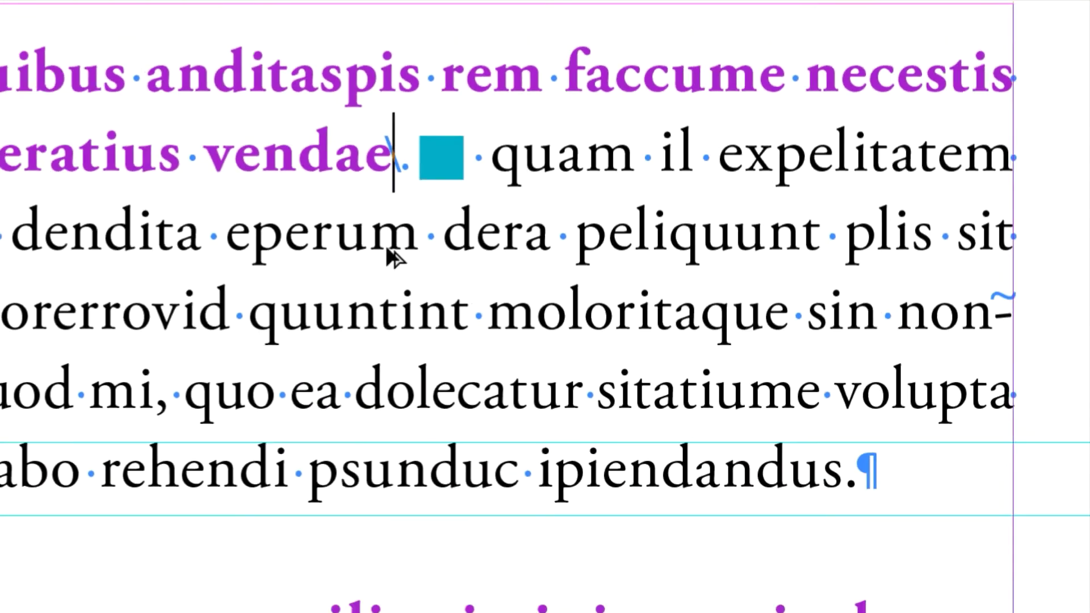
scroll(477, 402, "down", 4)
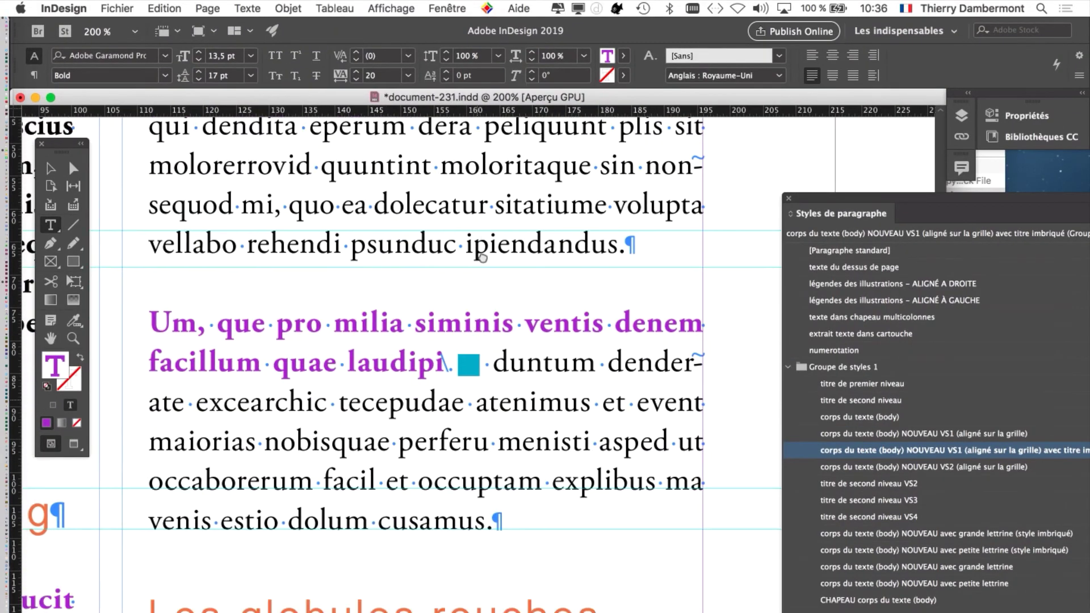
scroll(476, 375, "up", 4)
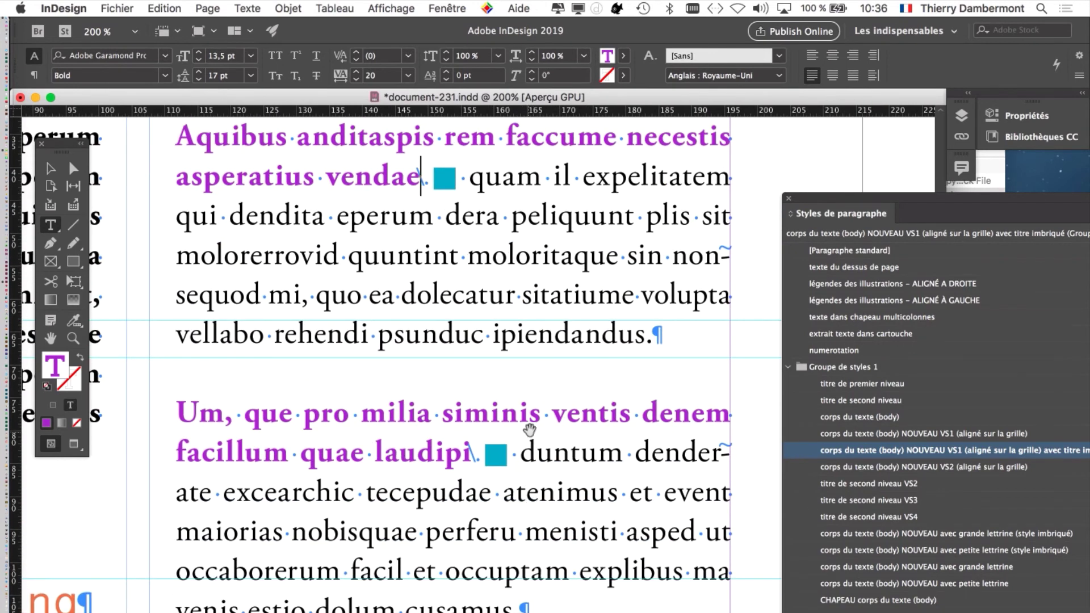
left_click_drag(517, 423, 548, 456)
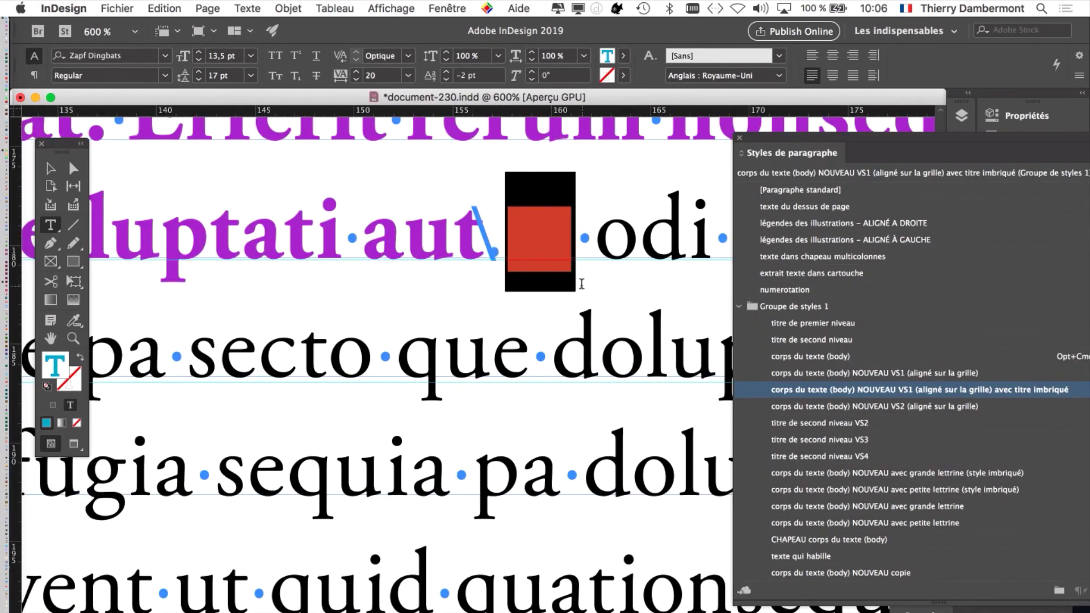
Step: In document-230.indd, compare the separator glyphs after the run-in headings of the "Eperumquat", "Quamet erum", "Et laborae" and "Mus mo elesequam" paragraphs
left_click(583, 283)
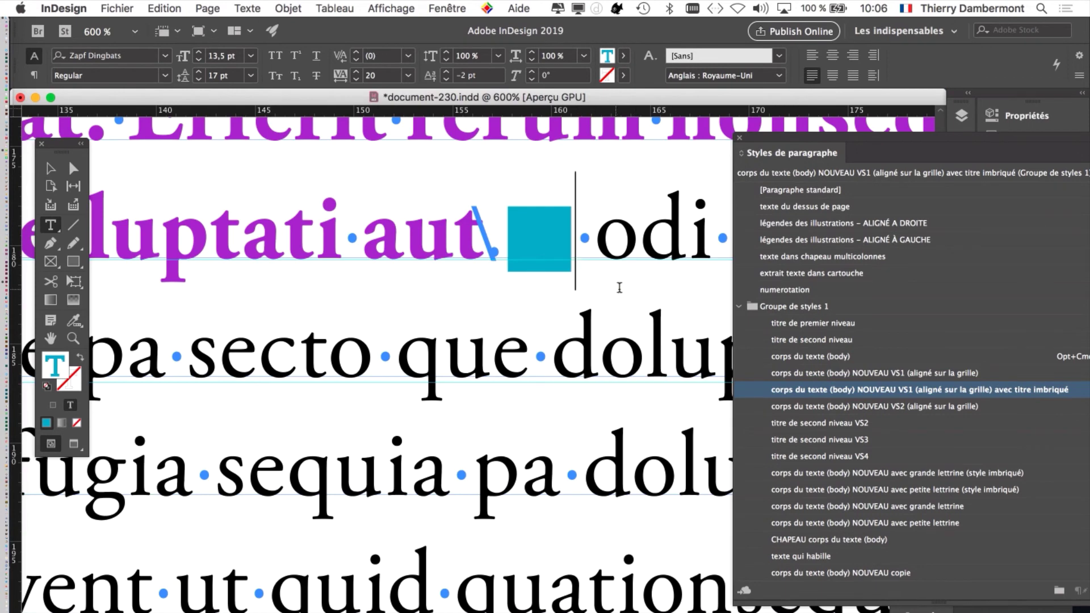
scroll(559, 307, "down", 2)
left_click_drag(559, 307, 564, 339)
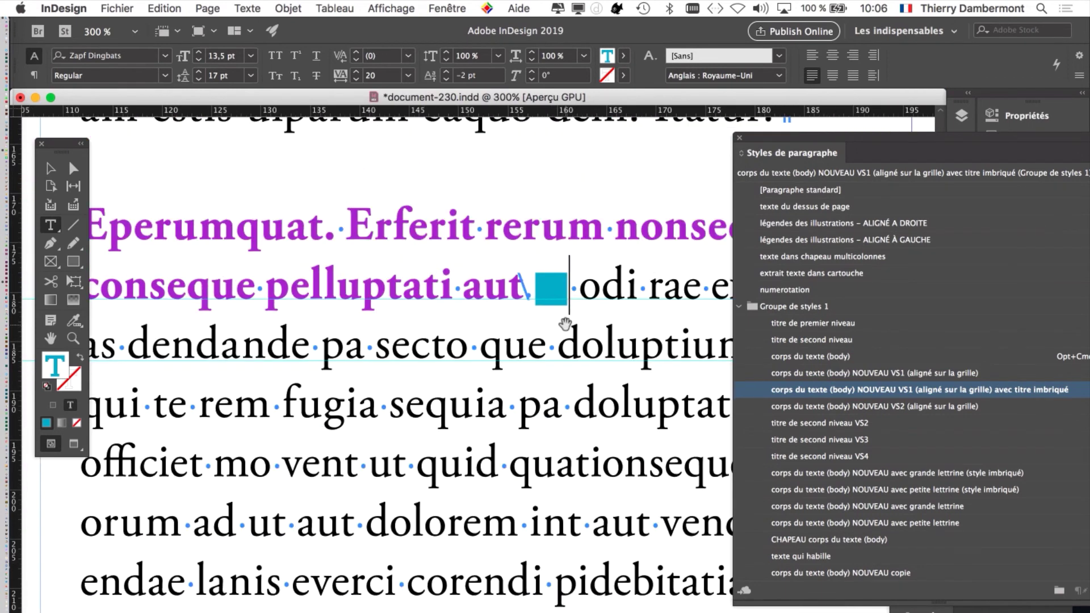
scroll(568, 319, "down", 3)
scroll(568, 320, "up", 3)
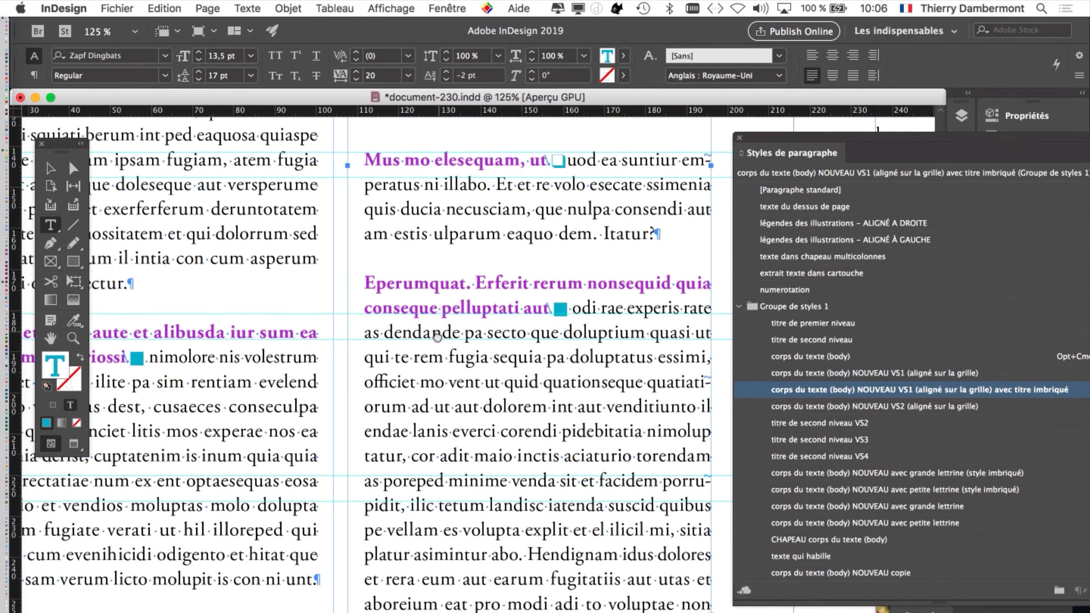
scroll(479, 424, "up", 2)
scroll(480, 425, "up", 2)
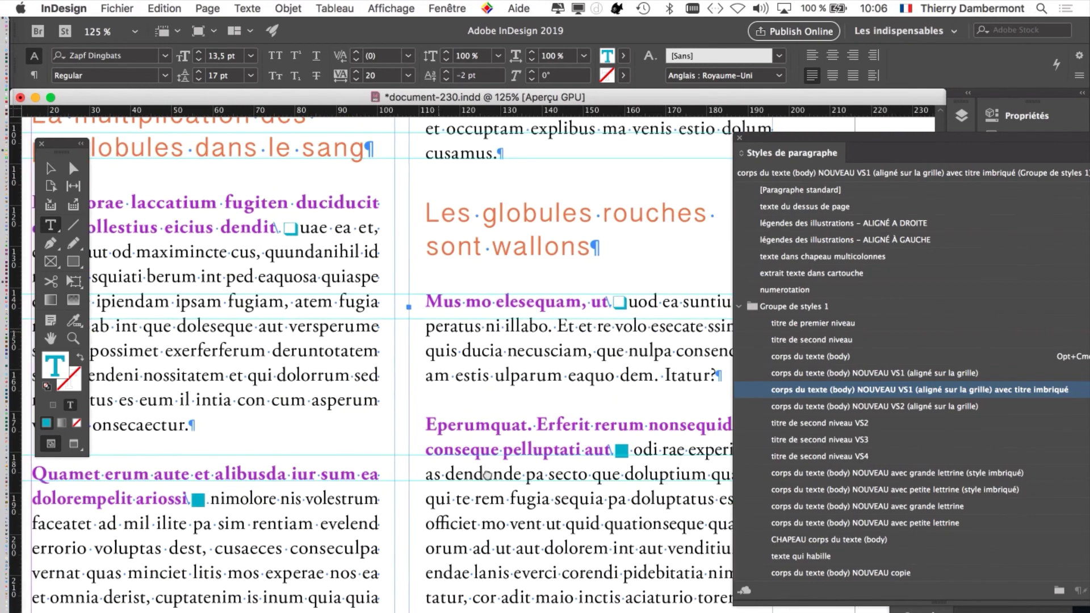
scroll(466, 469, "down", 1)
scroll(466, 469, "right", 2)
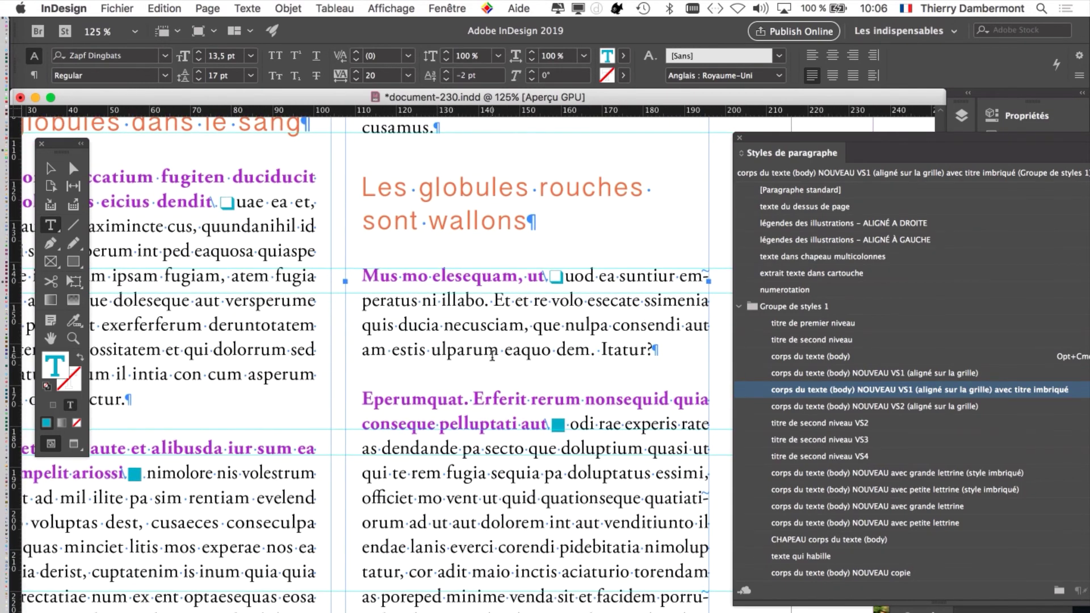
Step: Select the space after "ut" in the "Mus mo elesequam" heading, and place the text cursor directly behind that space
key("super+equal")
key("super+equal")
key("super+equal")
key("super+equal")
key("super+equal")
key("super+equal")
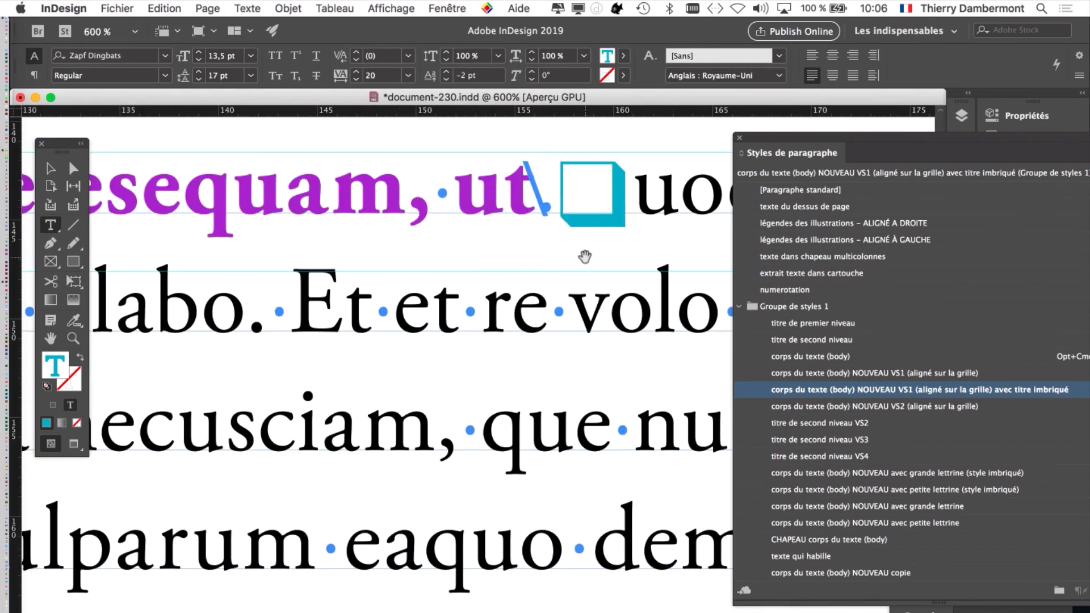
key("super+minus")
key("super+minus")
key("super+minus")
key("super+equal")
key("super+equal")
key("super+equal")
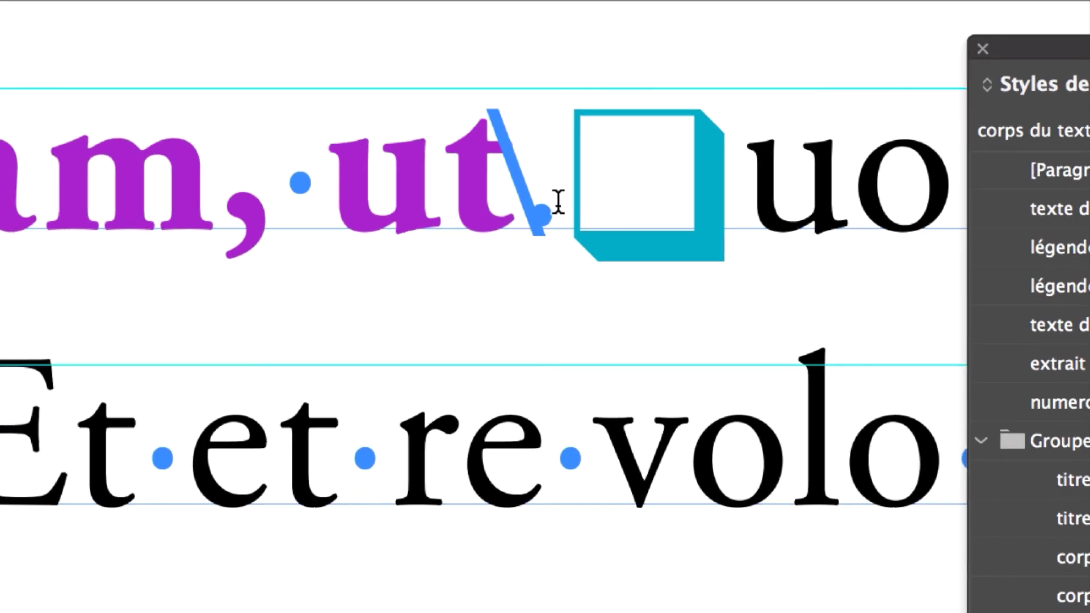
key("shift+Left")
key("Right")
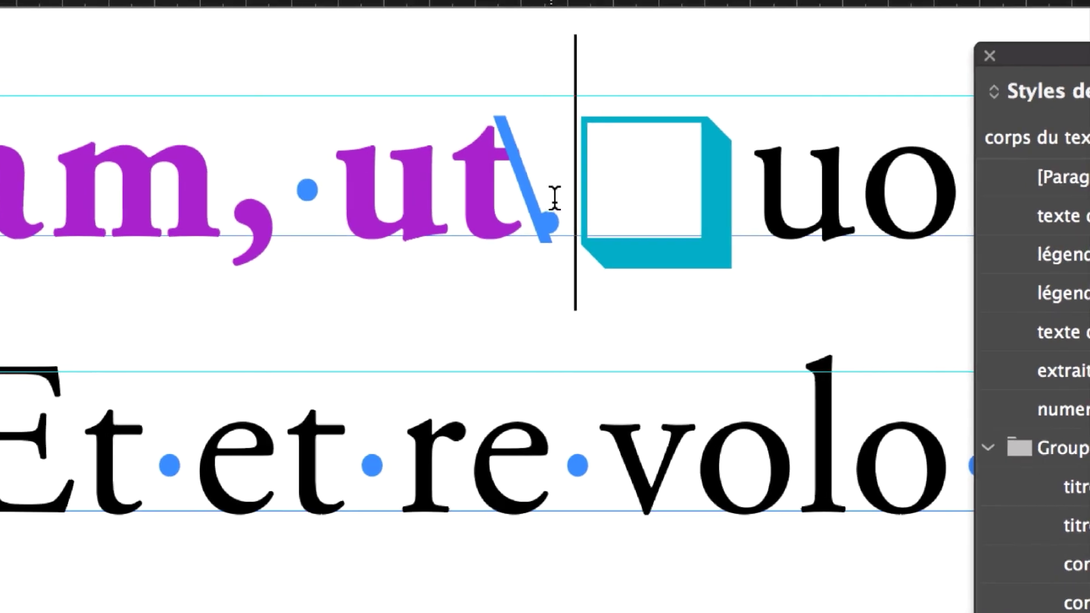
key("shift+Left")
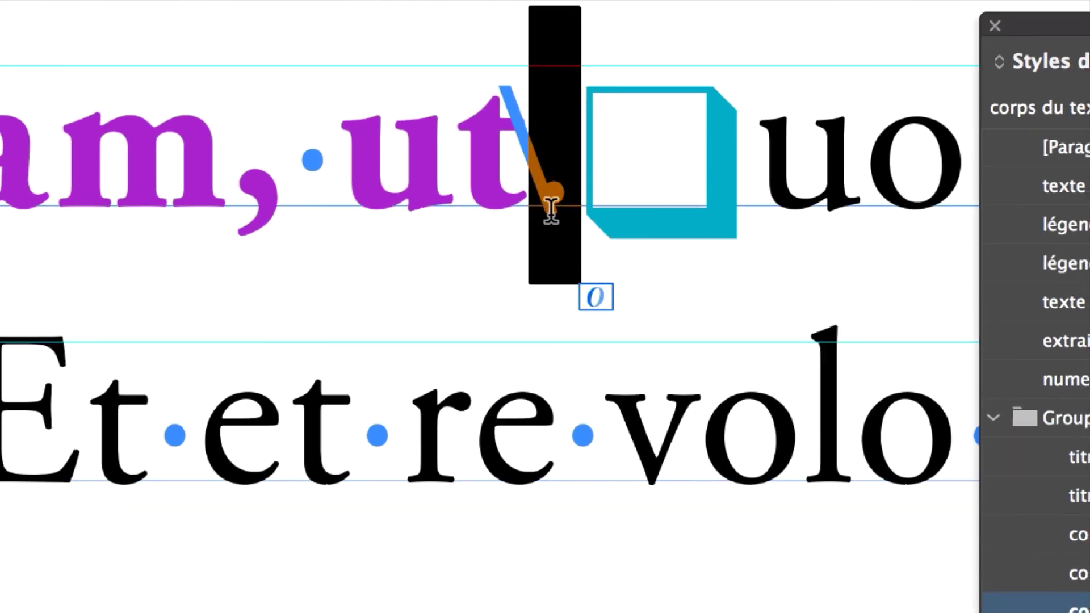
key("Right")
key("shift+Left")
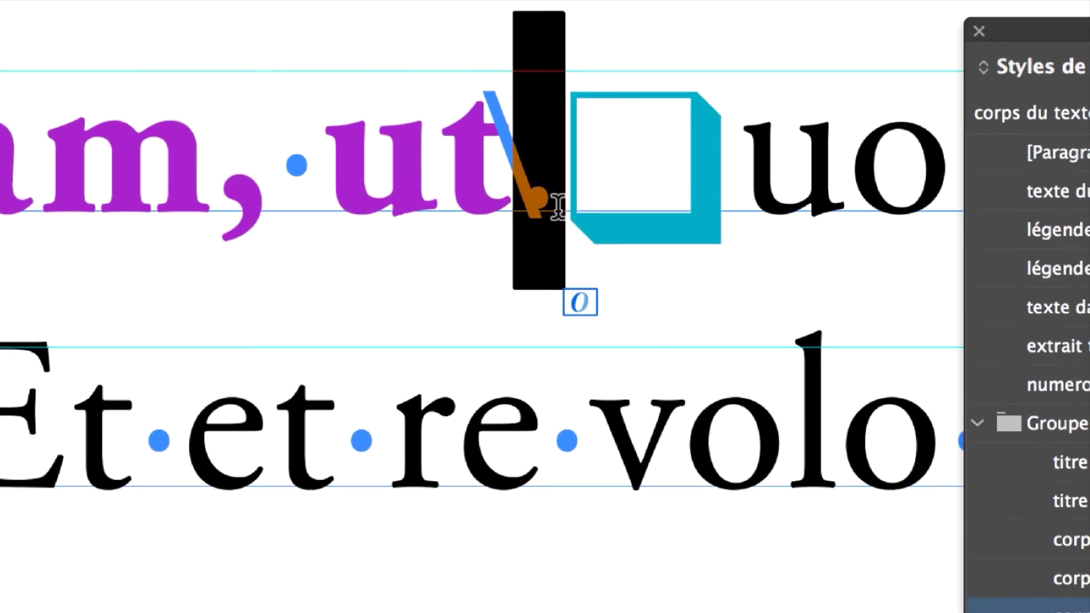
key("Right")
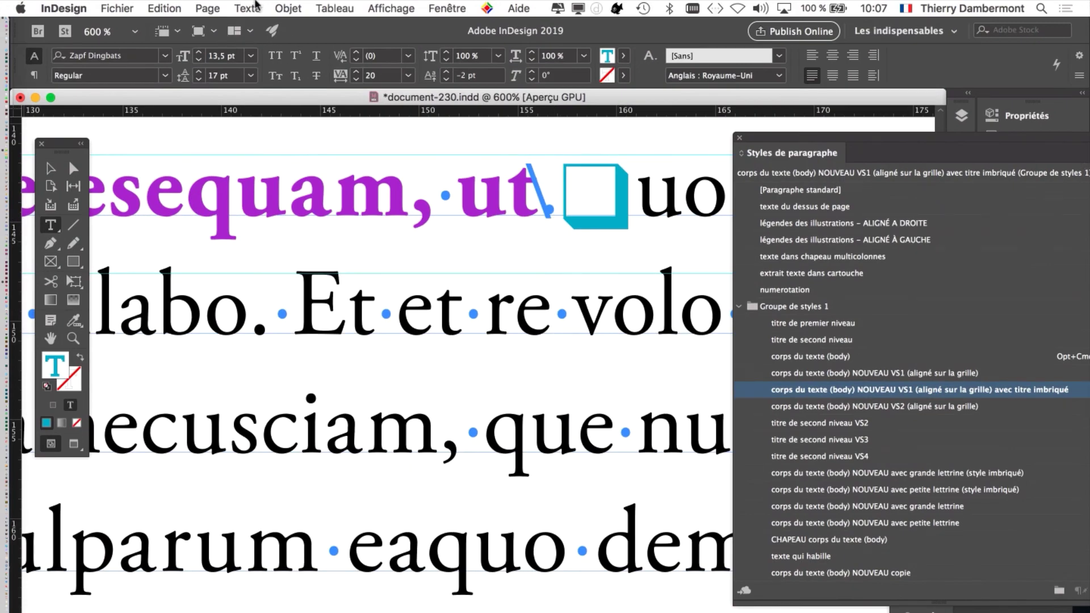
Step: Insert the recently used filled square glyph from the Glyphes panel after "ut", followed by a space before "quod"
left_click(256, 8)
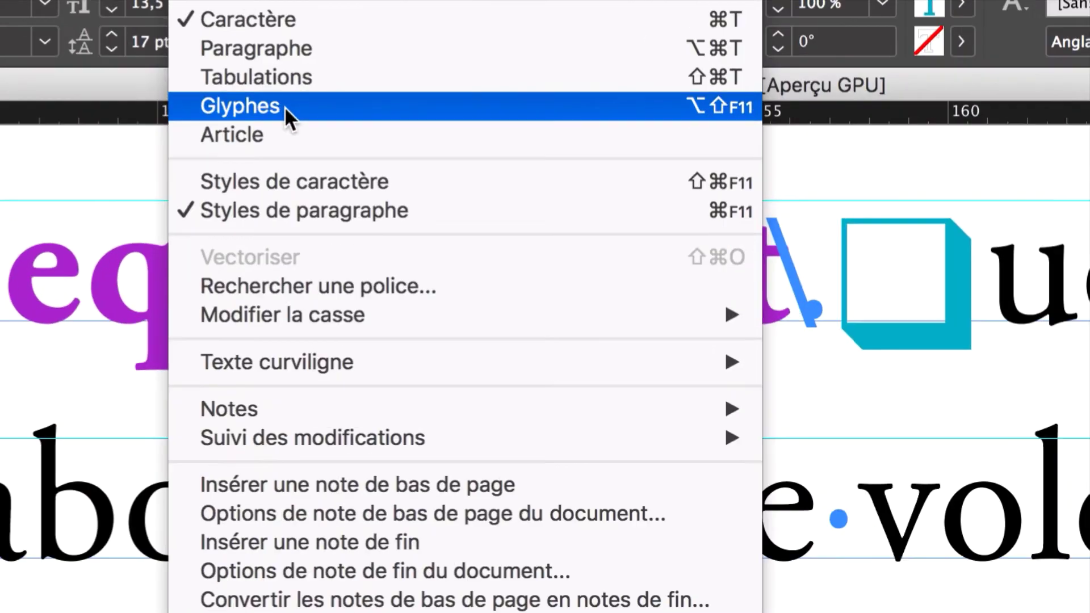
left_click(286, 108)
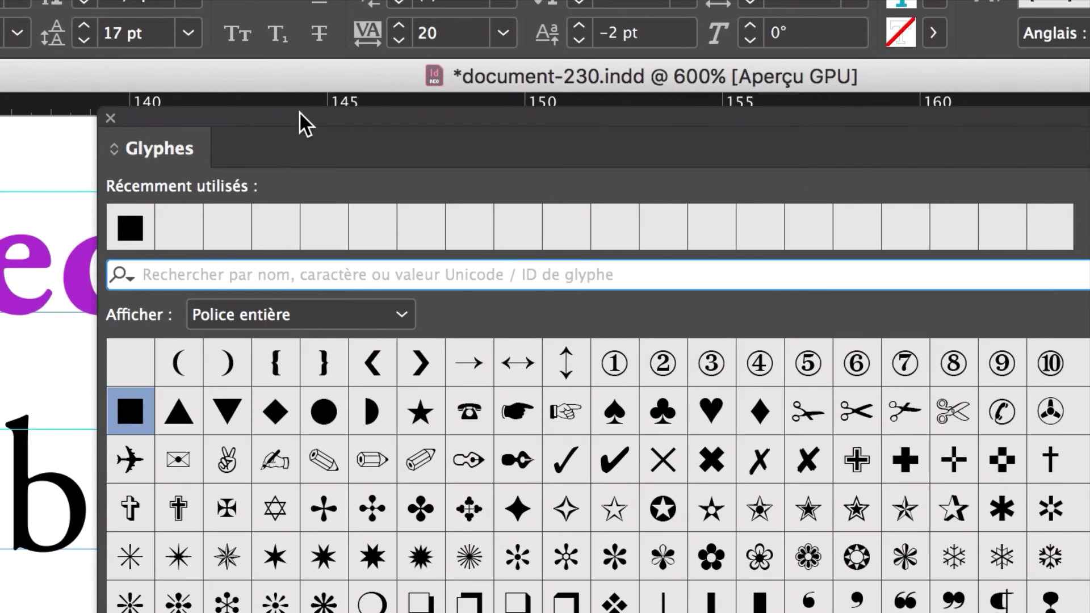
left_click_drag(244, 103, 1085, 445)
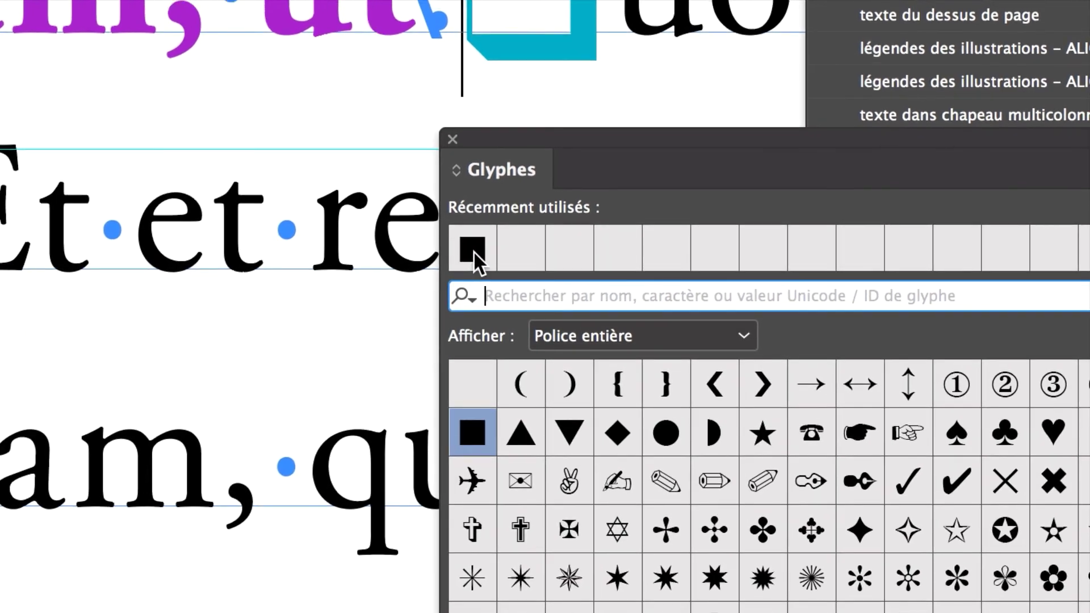
double_click(408, 343)
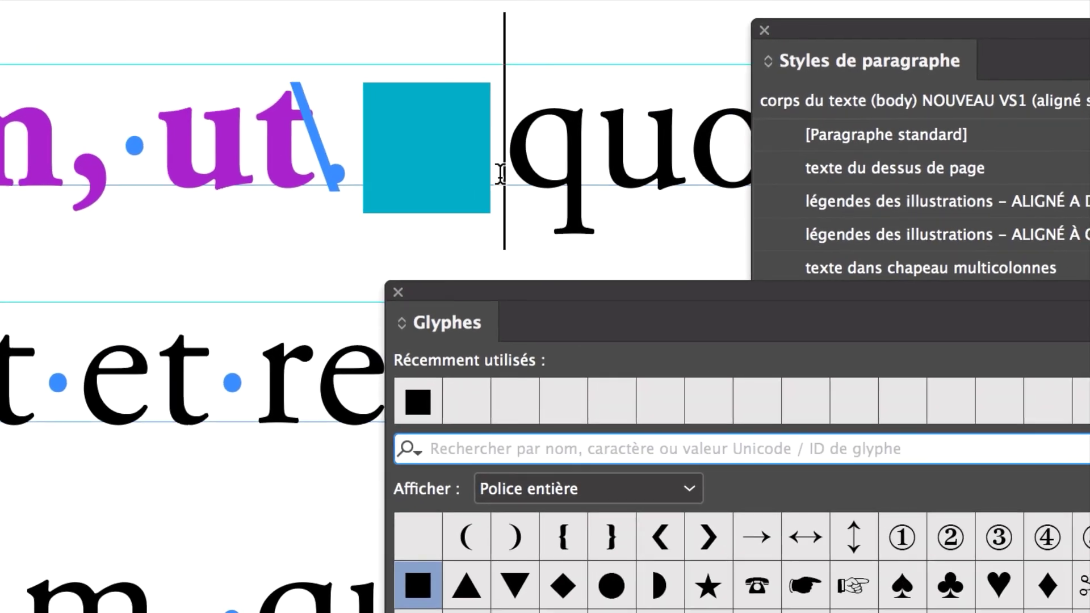
left_click(499, 173)
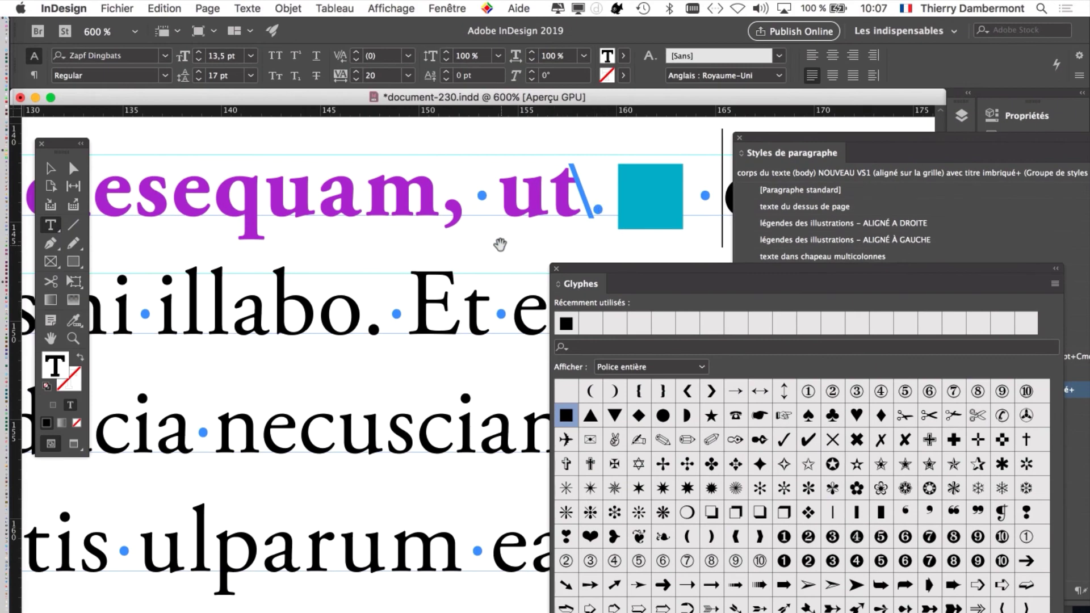
Step: Select and copy the space, filled square and space between "ut" and "quod"
key("super+minus")
key("super+minus")
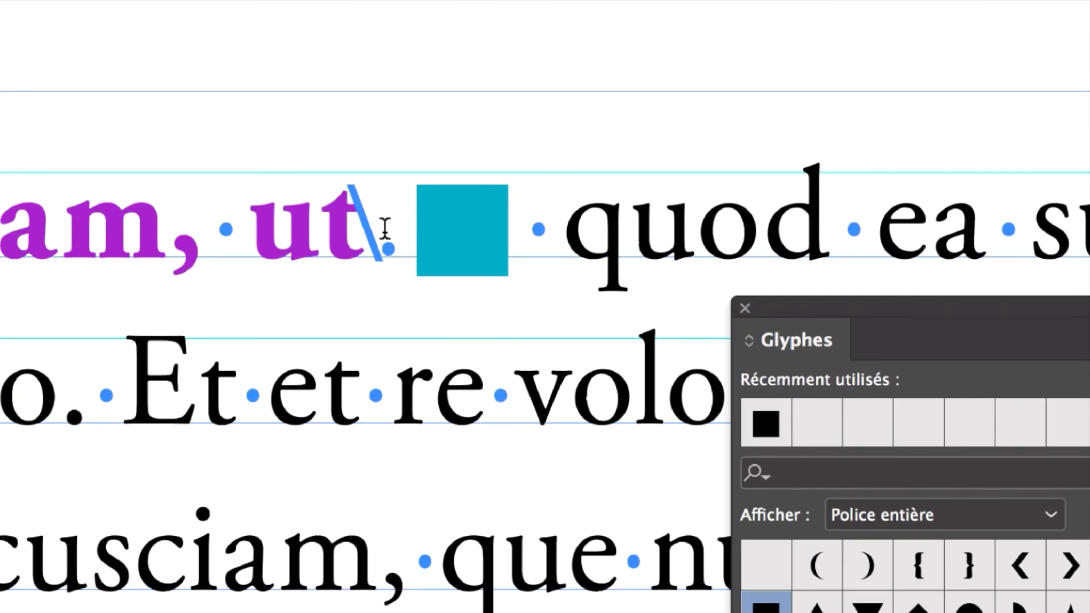
left_click_drag(386, 229, 569, 239)
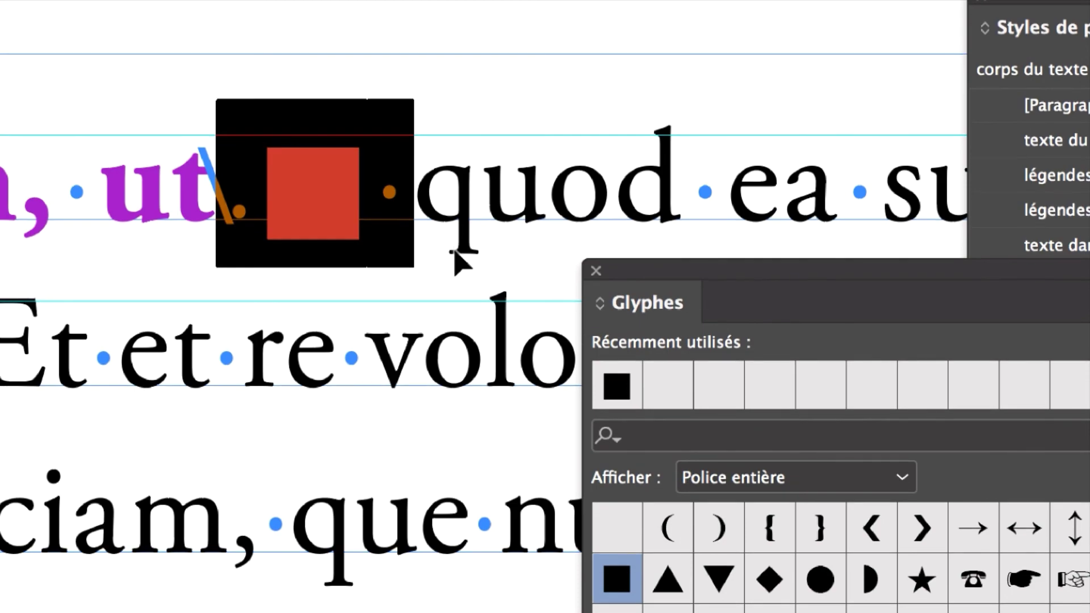
Step: Try replacing the space after "dendit" in the "Et laborae" paragraph with the copied space, filled square and space
scroll(454, 223, "down", 2)
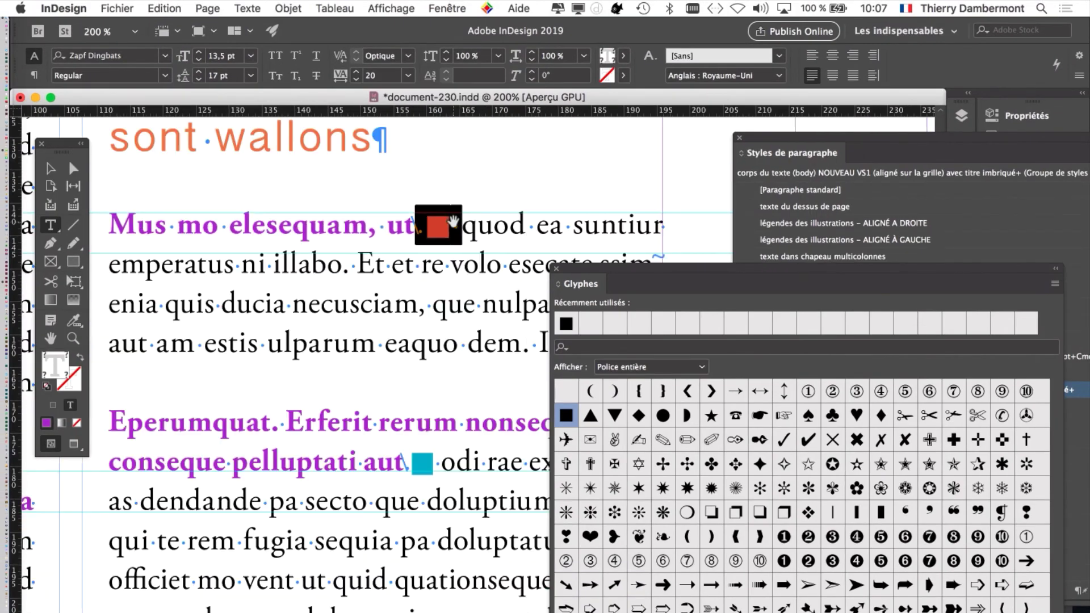
scroll(349, 254, "left", 15)
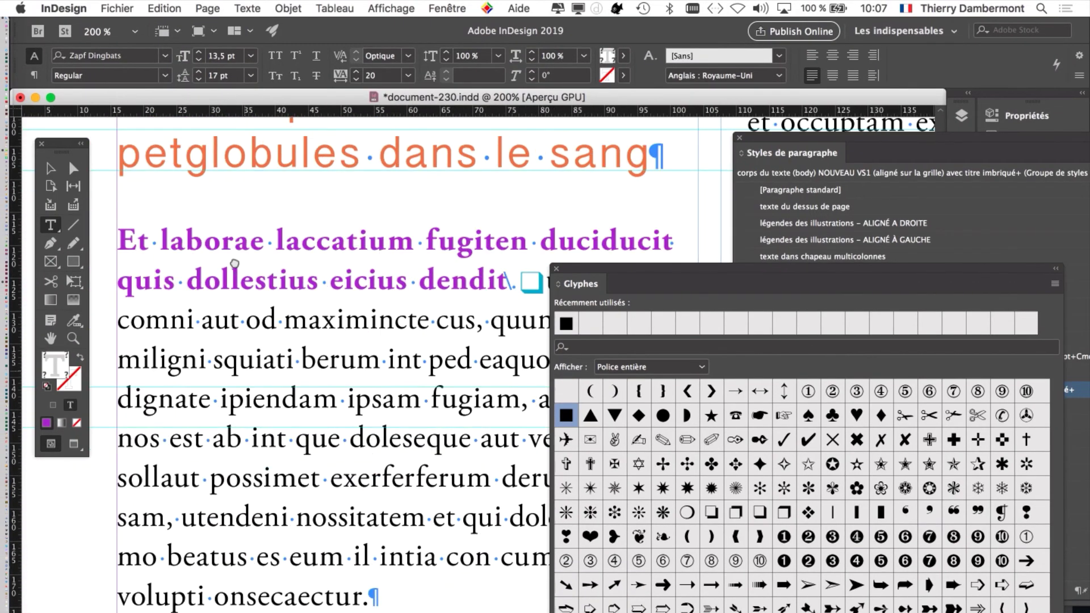
scroll(481, 230, "up", 4)
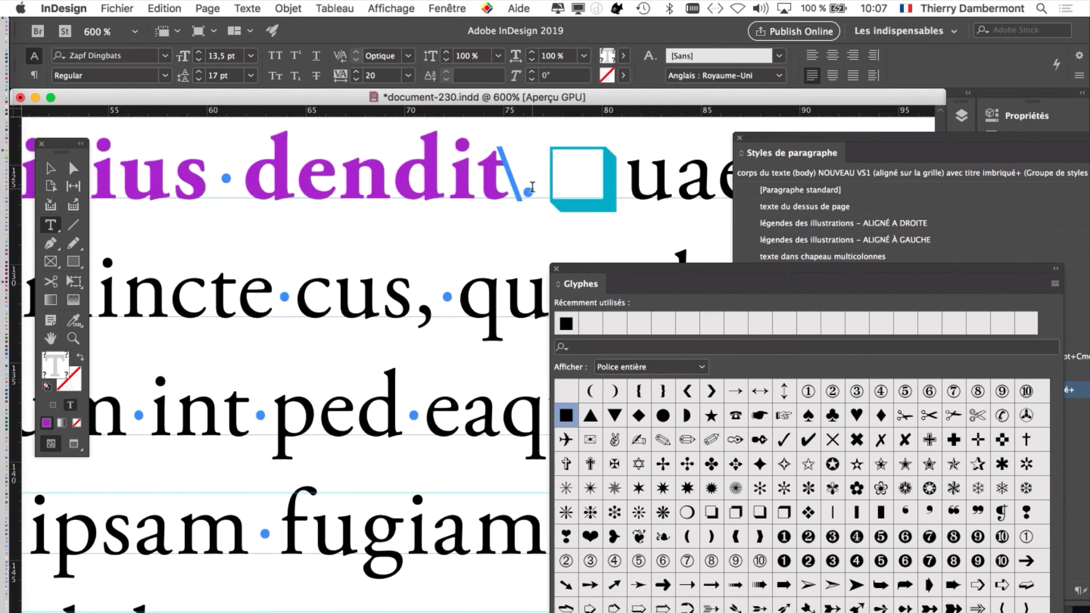
left_click_drag(523, 183, 549, 187)
scroll(532, 215, "up", 1)
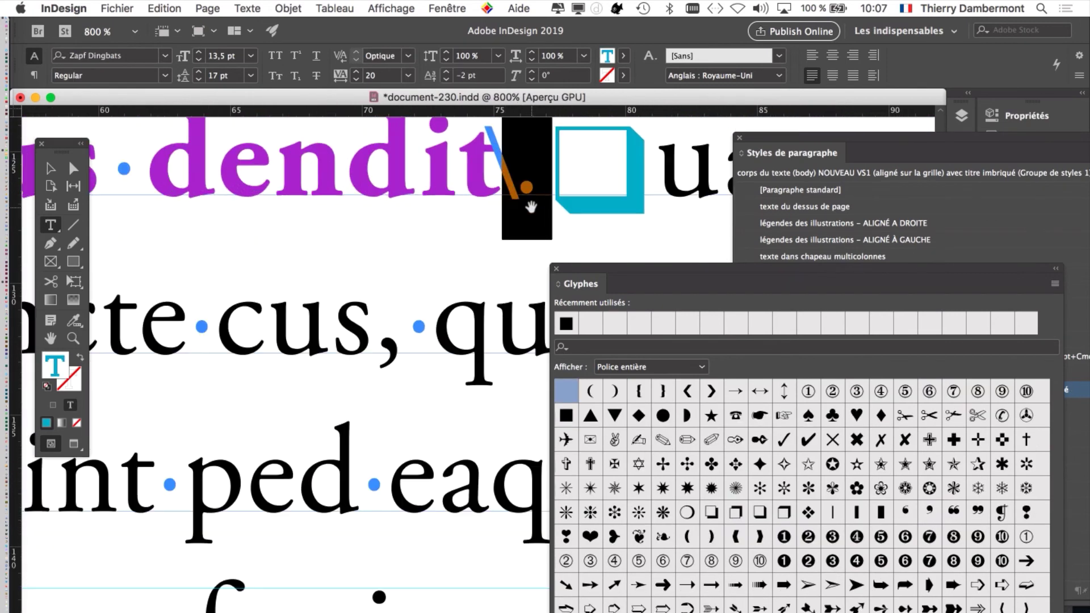
scroll(485, 248, "right", 3)
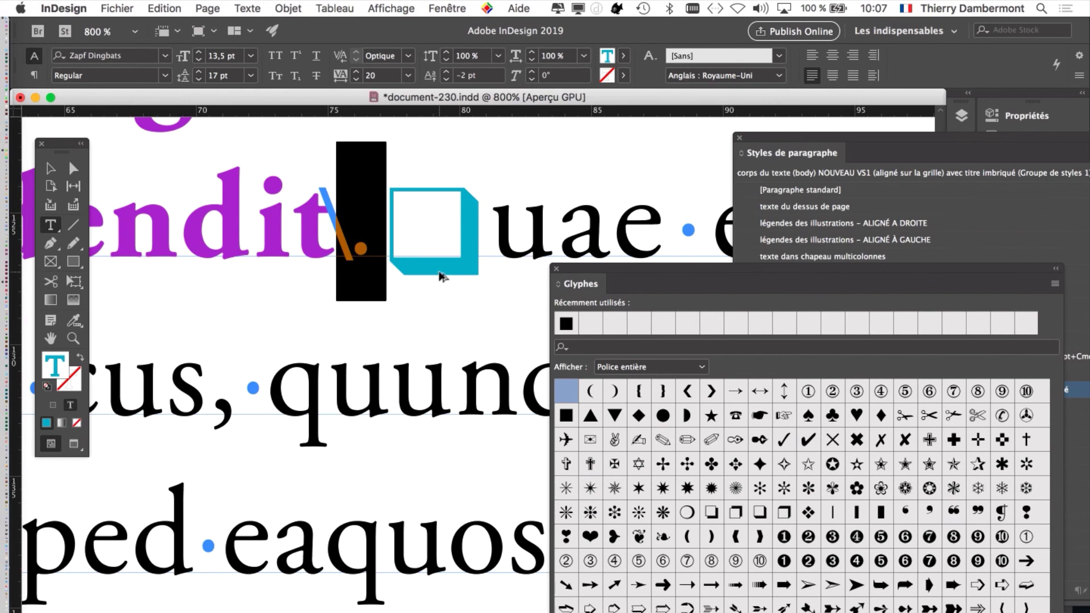
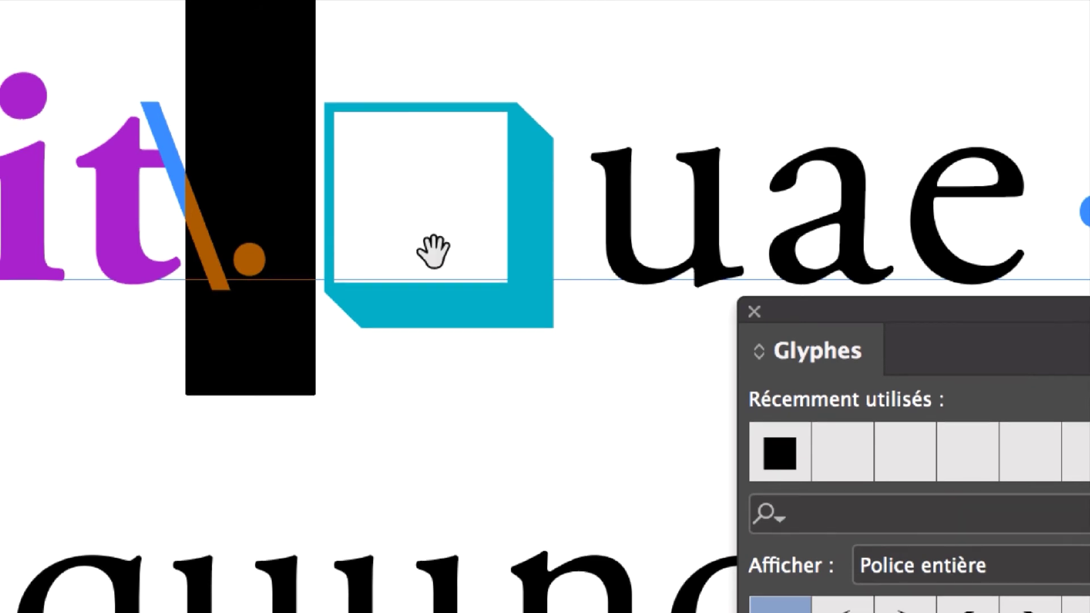
scroll(432, 252, "down", 3)
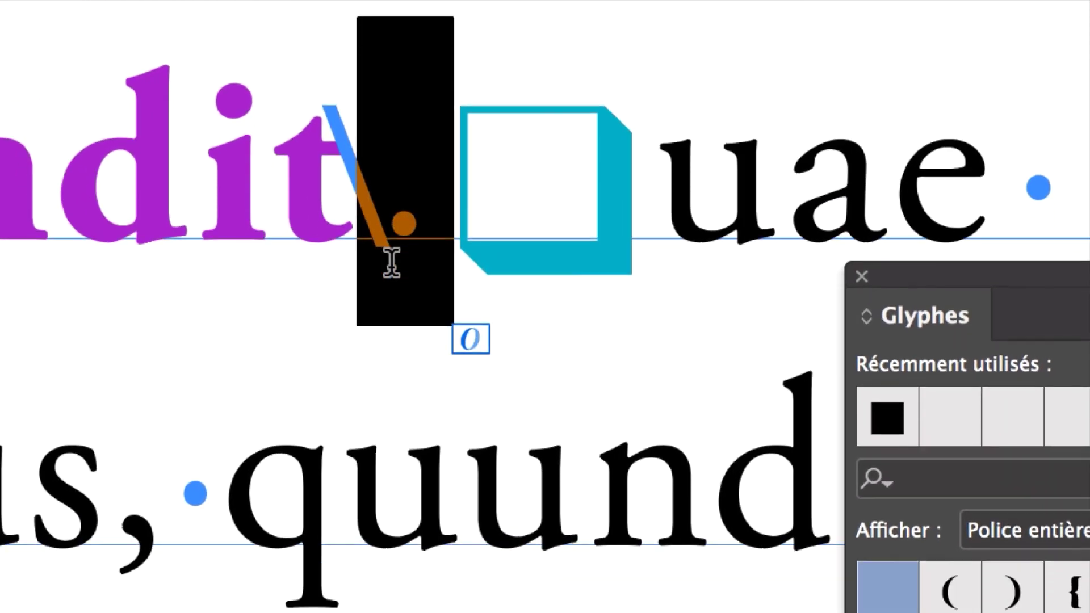
key("ctrl+z")
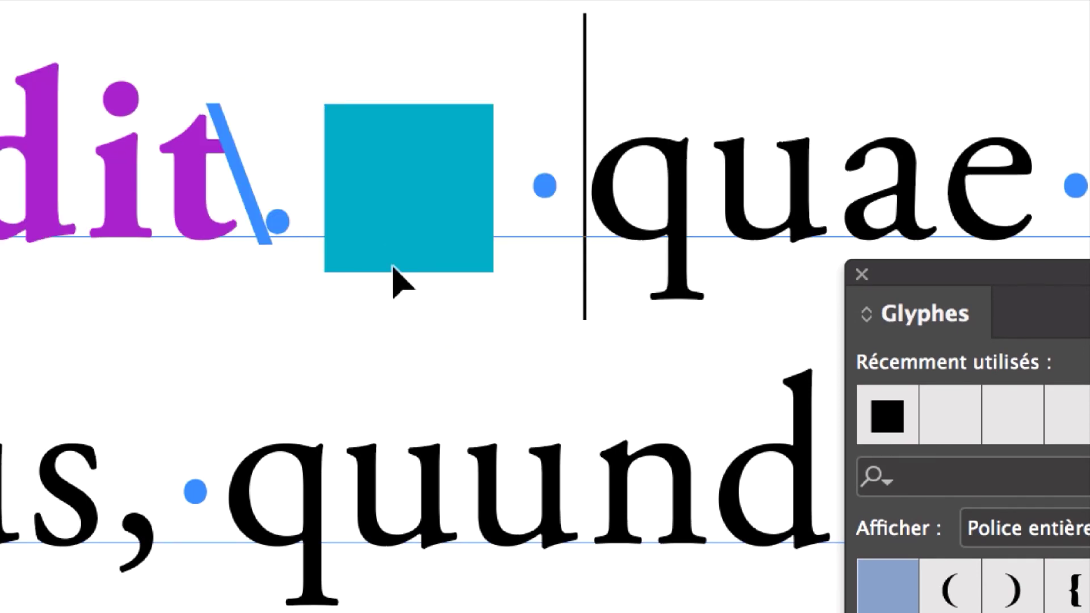
Step: Undo the replacement after "dendit" and place the text cursor directly behind the space that follows the end-of-nested-style marker
key("ctrl+shift+z")
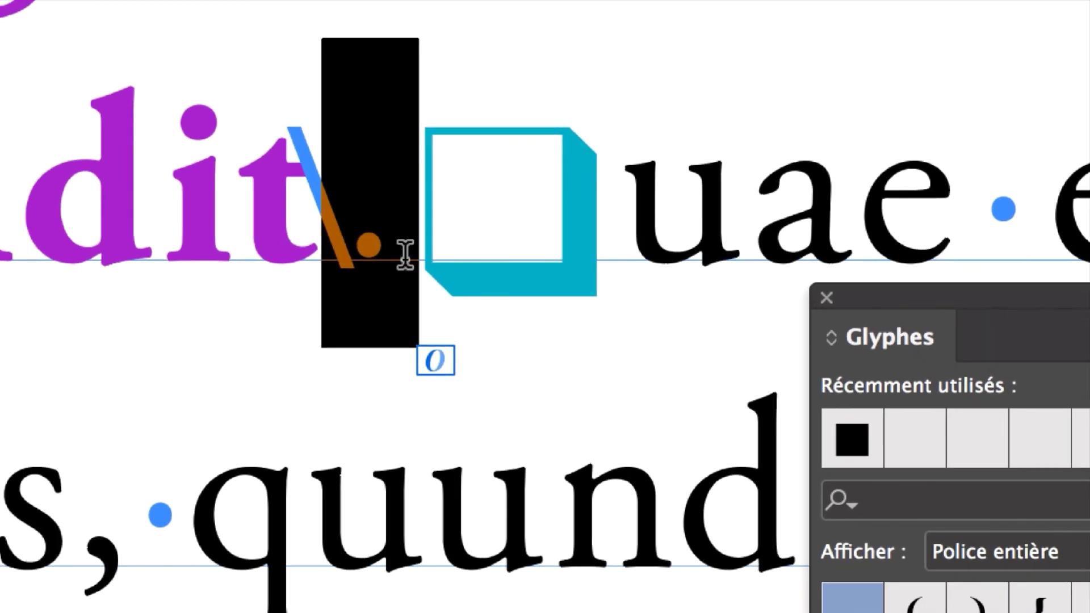
left_click(405, 254)
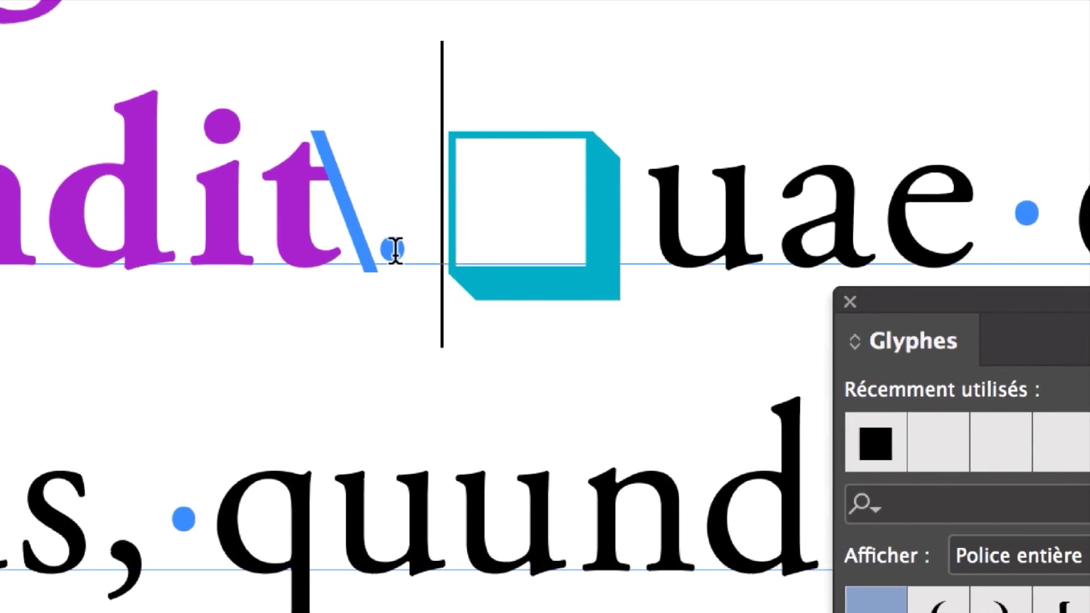
Step: Replace the space after "dendit" in the "Et laborae" paragraph with the copied space, filled square and space
key("shift+Left")
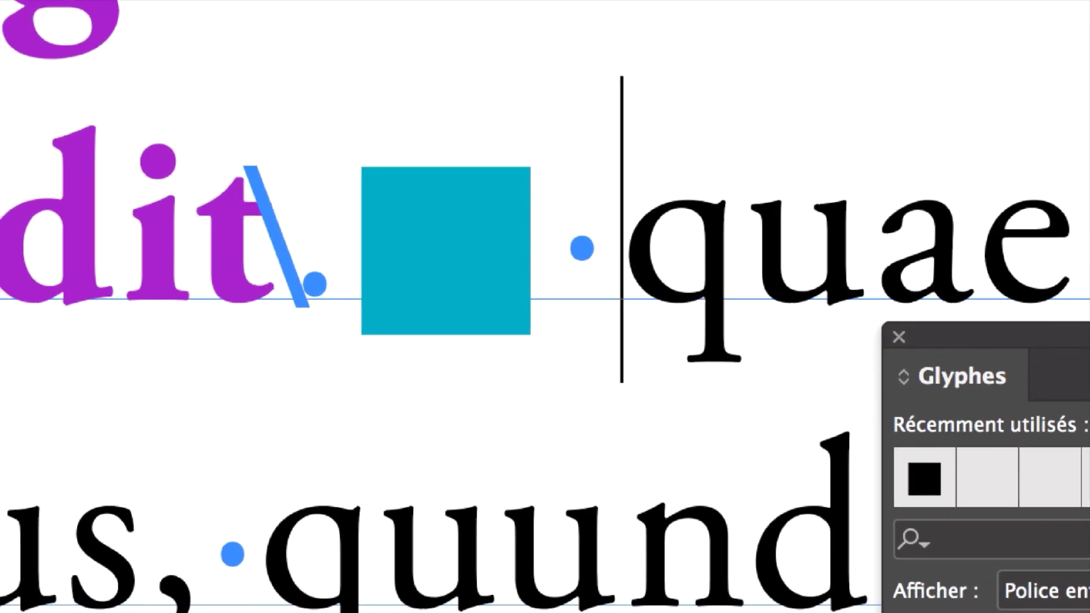
key("super+alt+minus")
key("super+z")
key("super+minus")
key("super+minus")
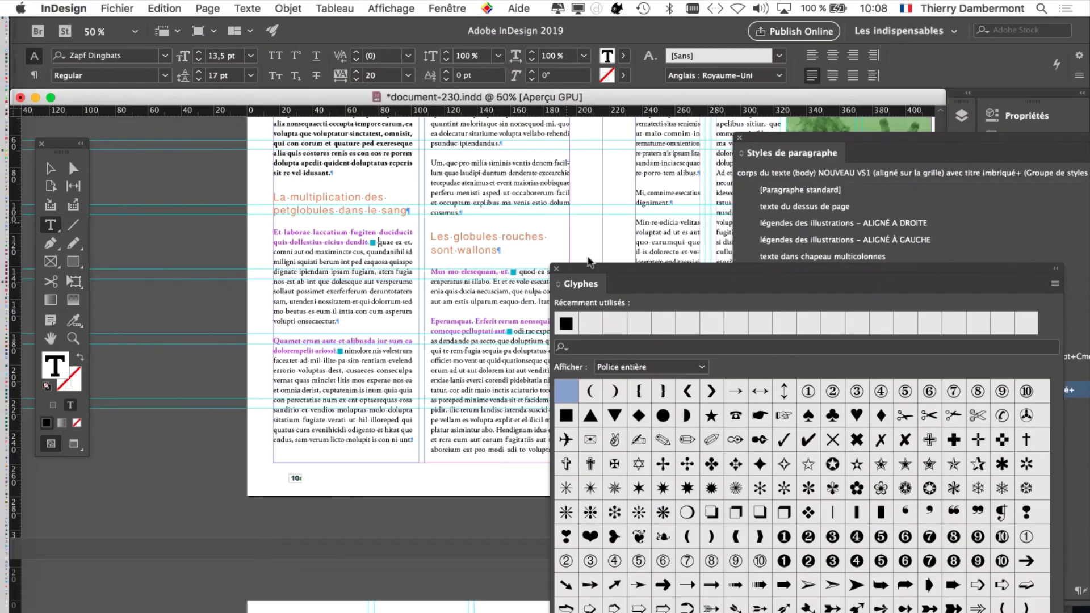
Step: Close the Glyphs panel and apply "corps du texte (body) NOUVEAU VS1 (aligné sur la grille) avec titre imbriqué" to the "Um, que pro milia" paragraph
left_click(557, 269)
left_click_drag(821, 138, 736, 77)
scroll(534, 167, "up", 4)
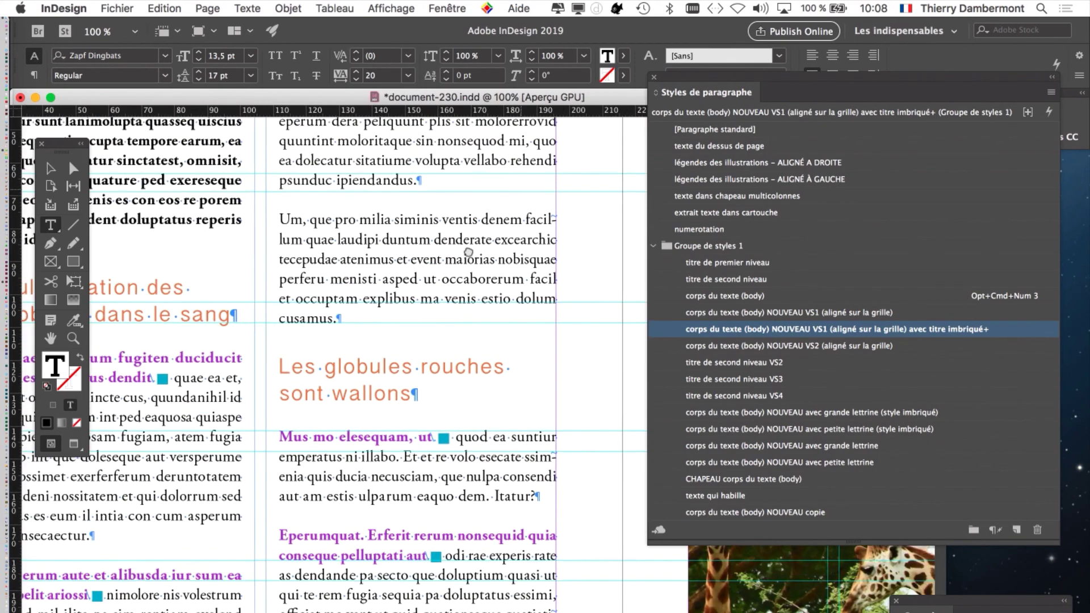
left_click(400, 243)
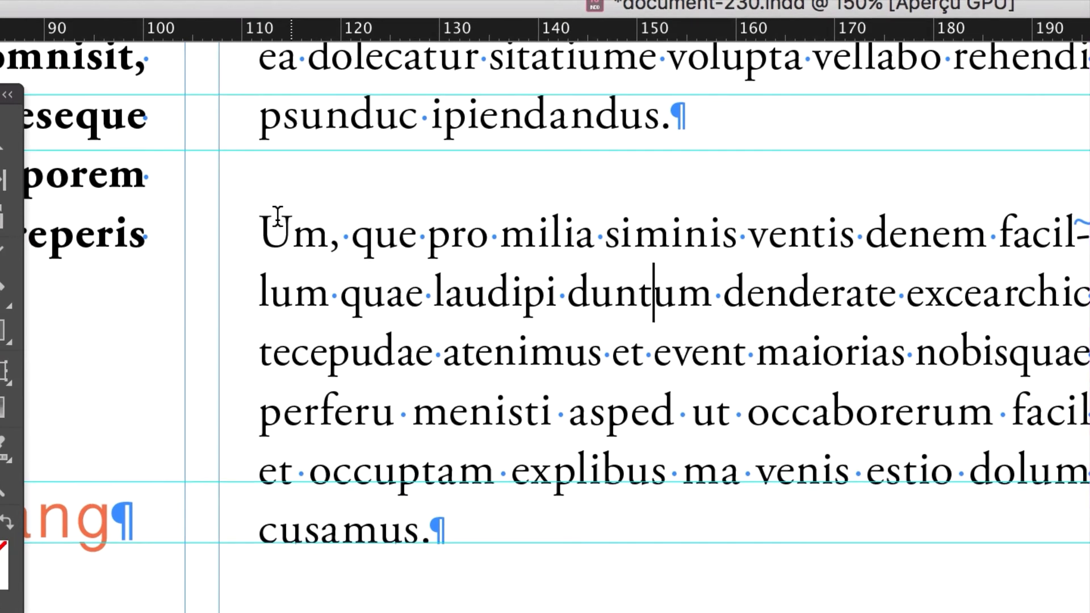
left_click_drag(15, 181, 45, 181)
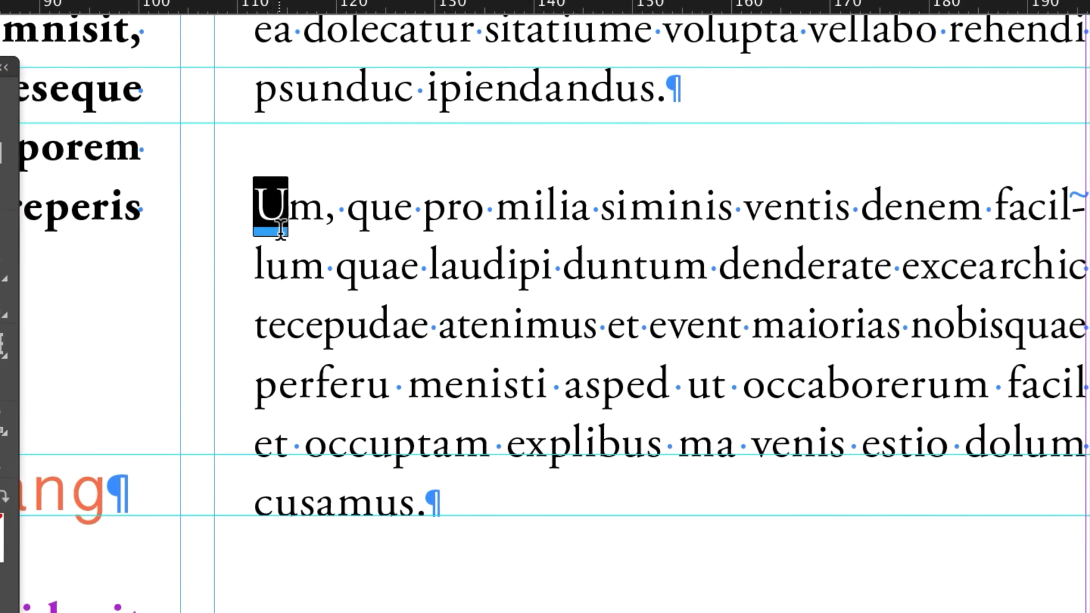
left_click_drag(281, 227, 443, 503)
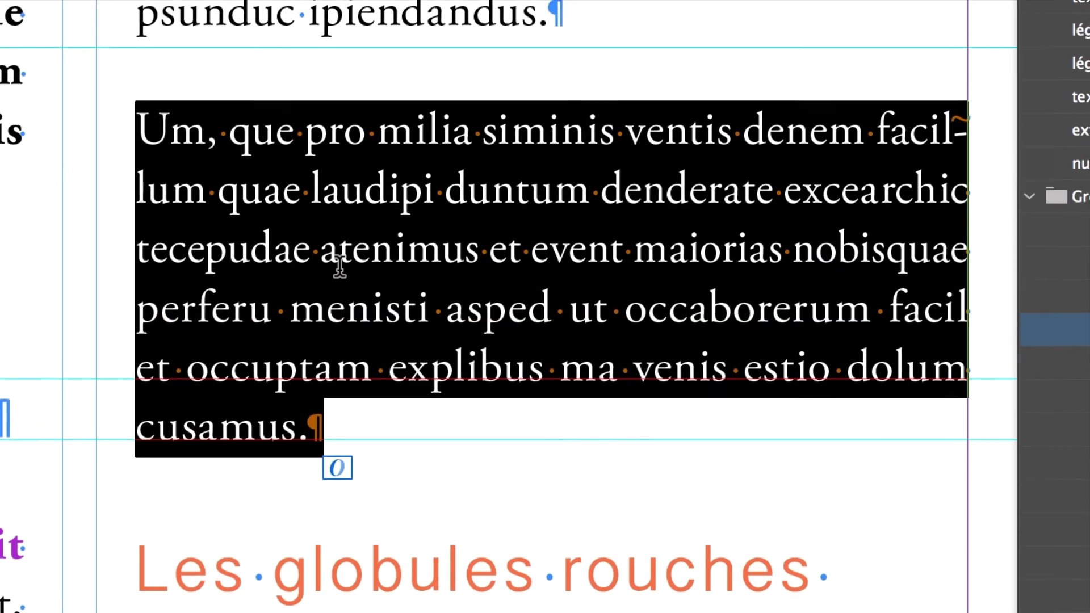
left_click(339, 265)
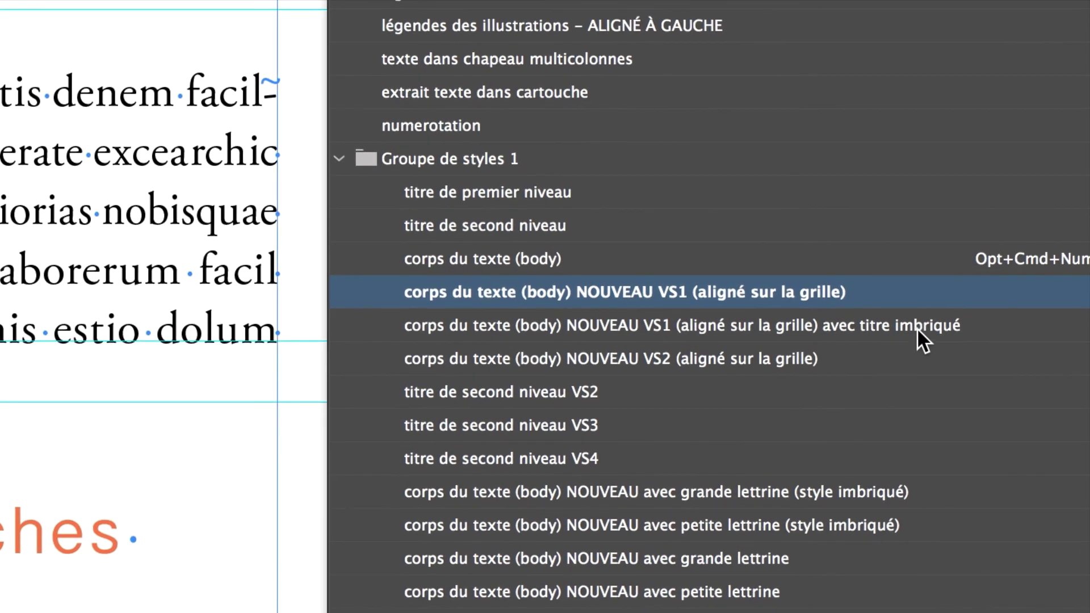
left_click(917, 328)
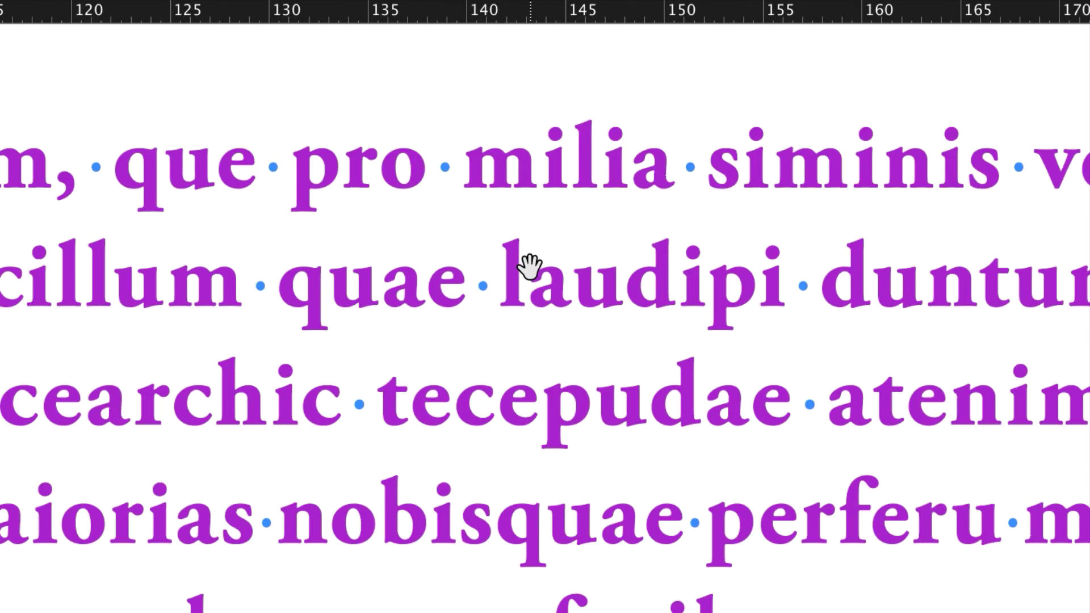
Step: Insert an end-of-nested-style marker directly after "quae" in the second line of the "Um, que pro milia" paragraph
left_click(480, 282)
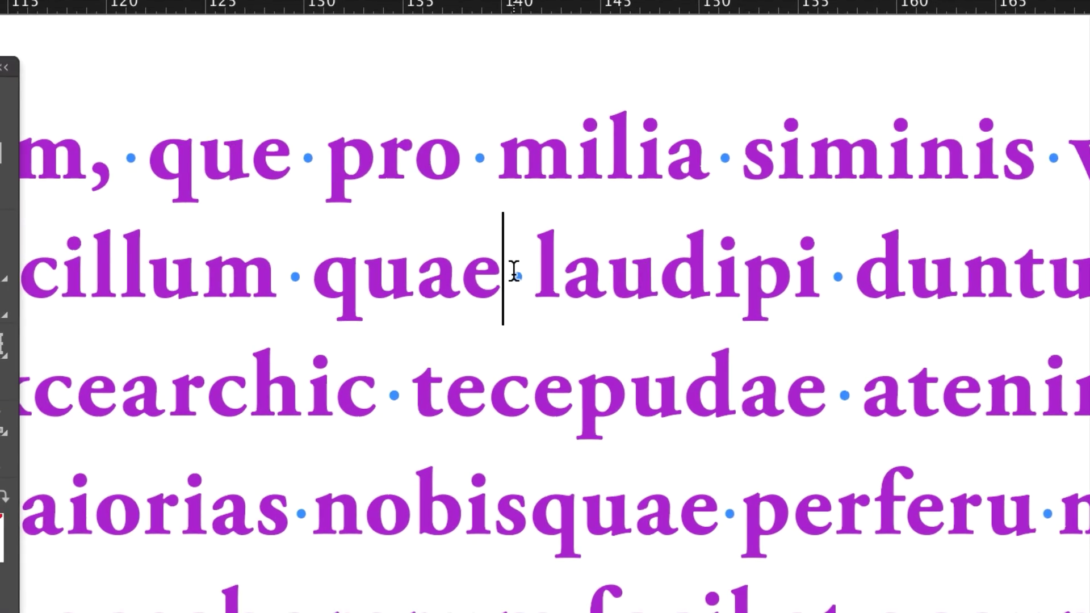
right_click(514, 271)
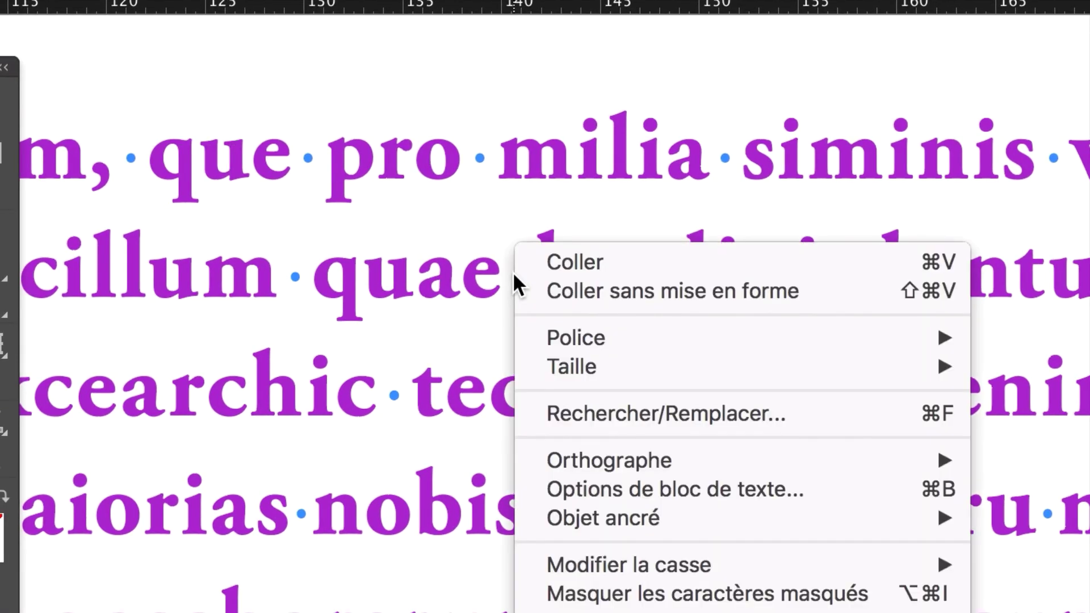
left_click(511, 272)
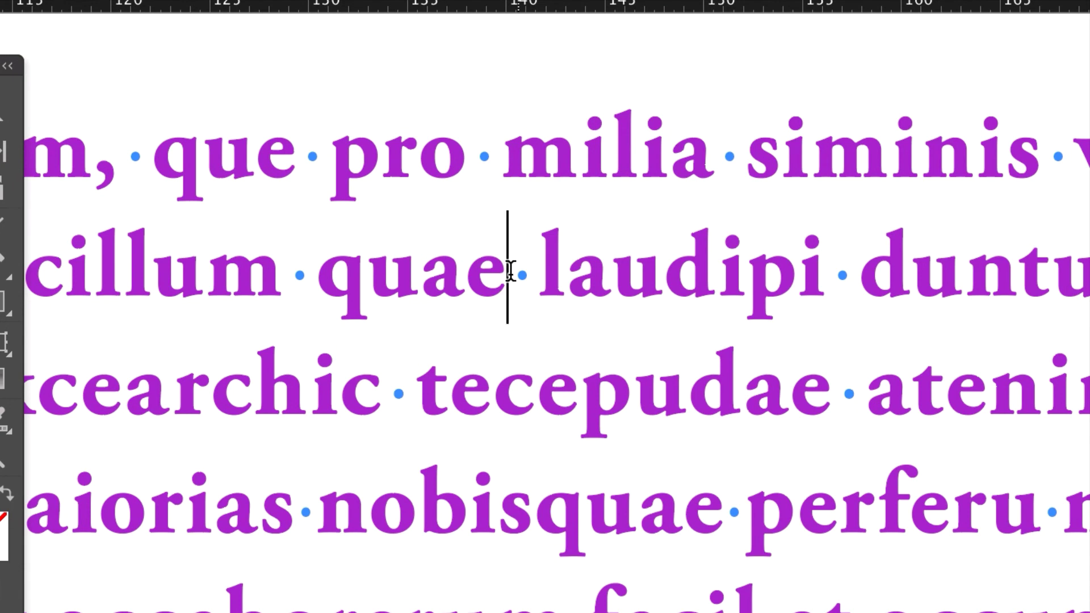
key("super+v")
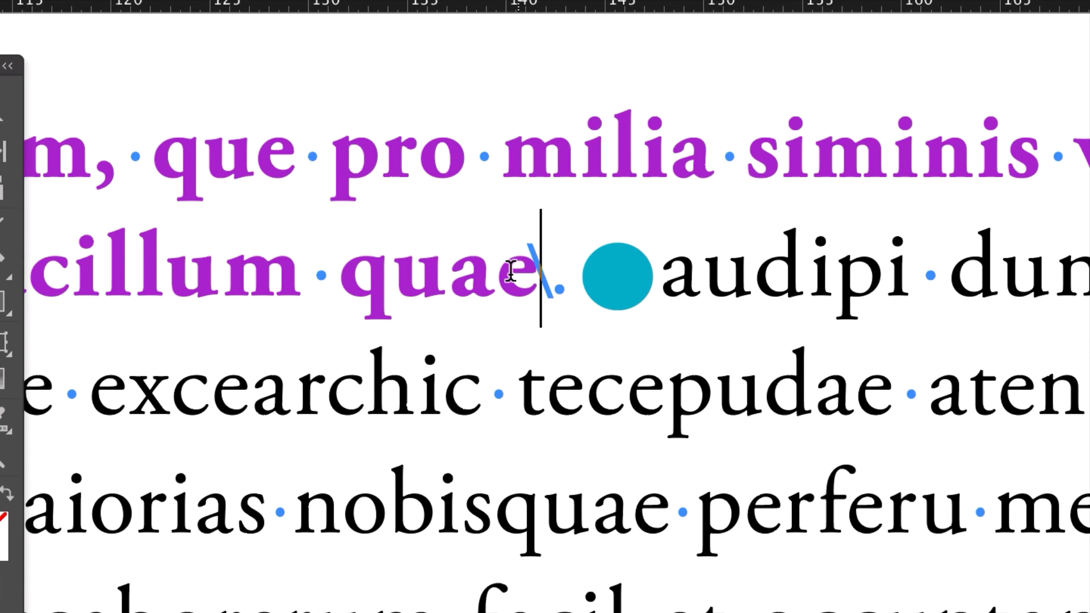
Step: Replace the space between the marker after "quae" and "laudipi" with the copied space, filled square and space
scroll(521, 275, "up", 3)
left_click_drag(523, 275, 544, 286)
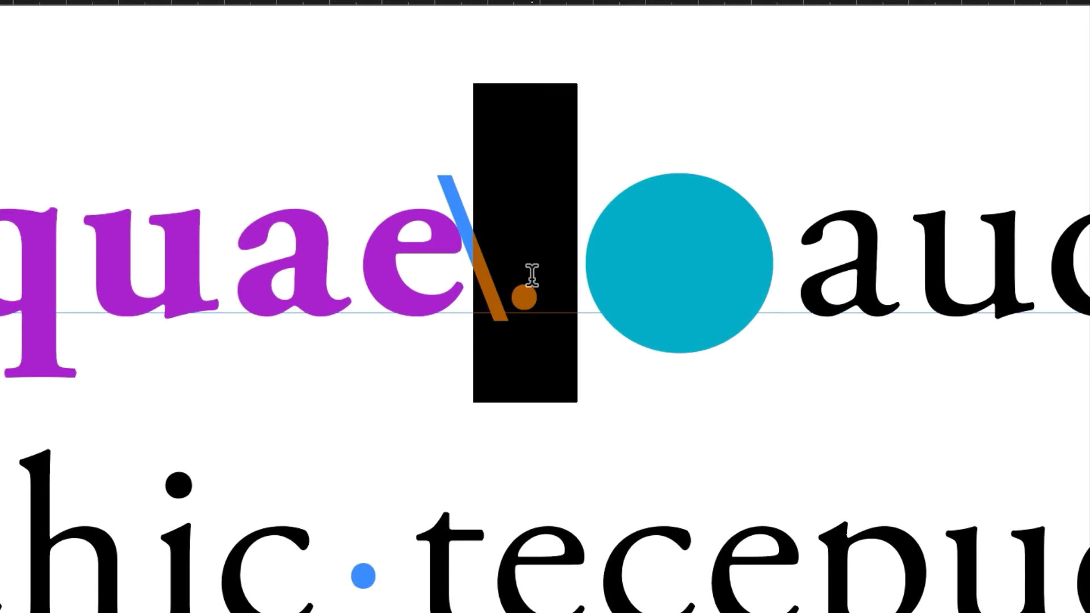
key("super+v")
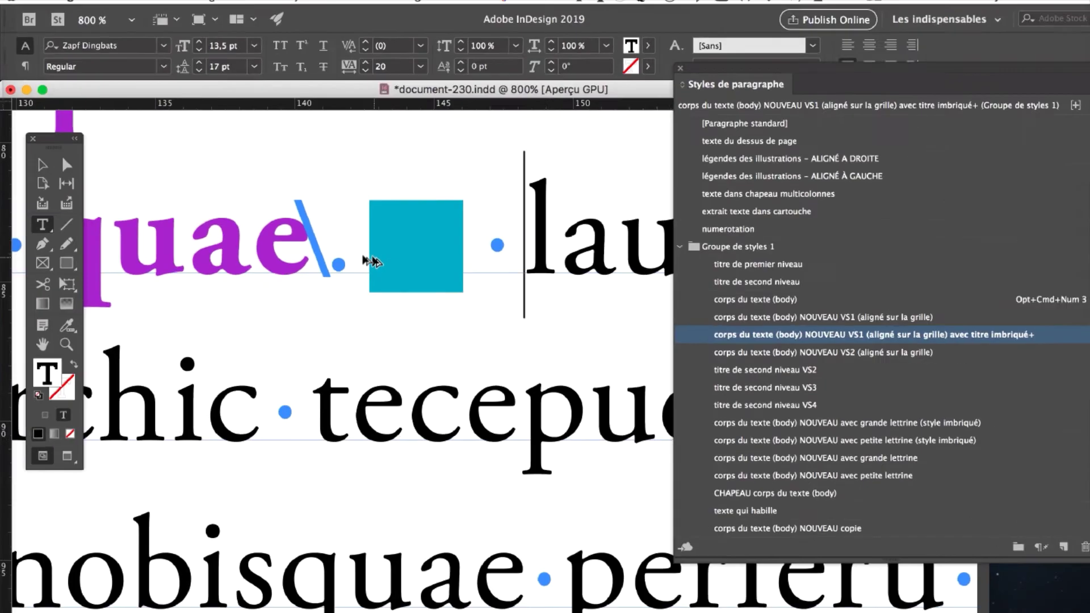
scroll(351, 257, "down", 5)
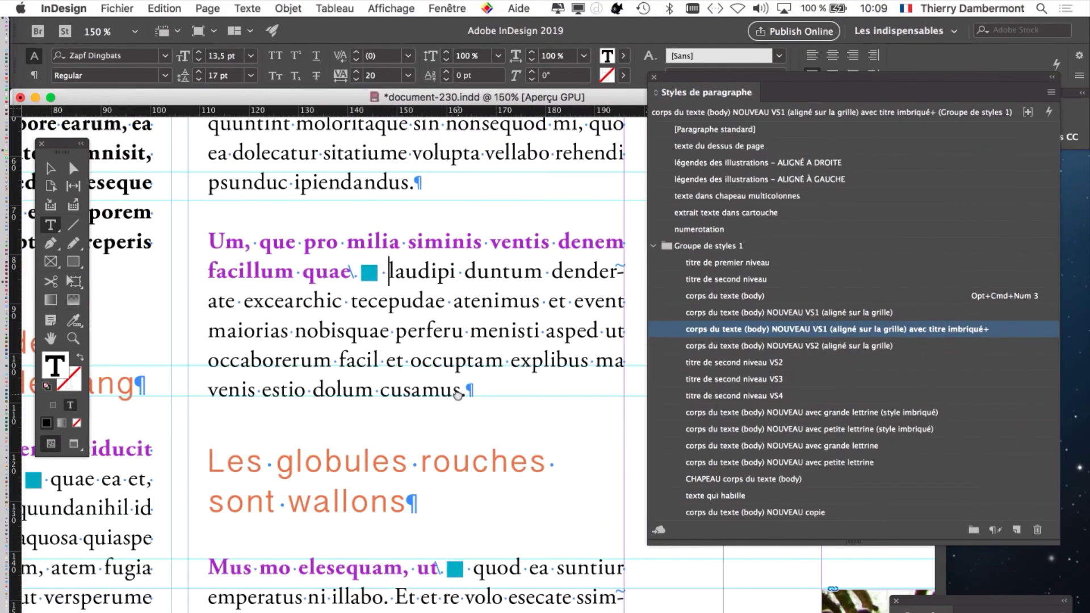
Step: Select the space, filled square and space after "aut" in the "Eperumquat" paragraph to inspect the separator
scroll(446, 322, "down", 3)
scroll(445, 322, "down", 3)
scroll(446, 322, "up", 3)
scroll(411, 571, "down", 3)
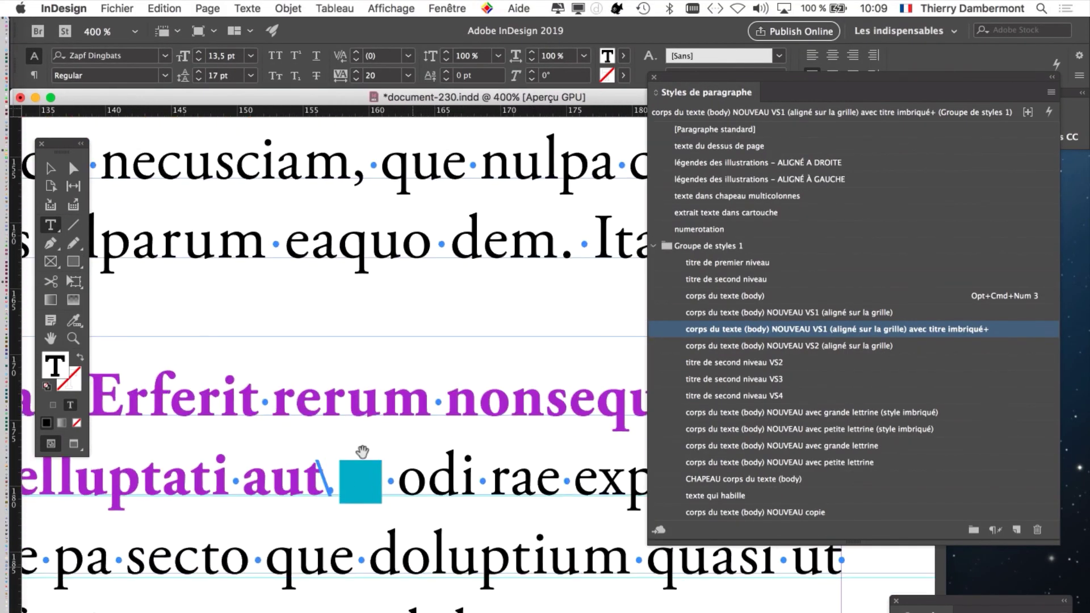
scroll(357, 503, "up", 2)
scroll(358, 504, "up", 1)
scroll(300, 475, "up", 2)
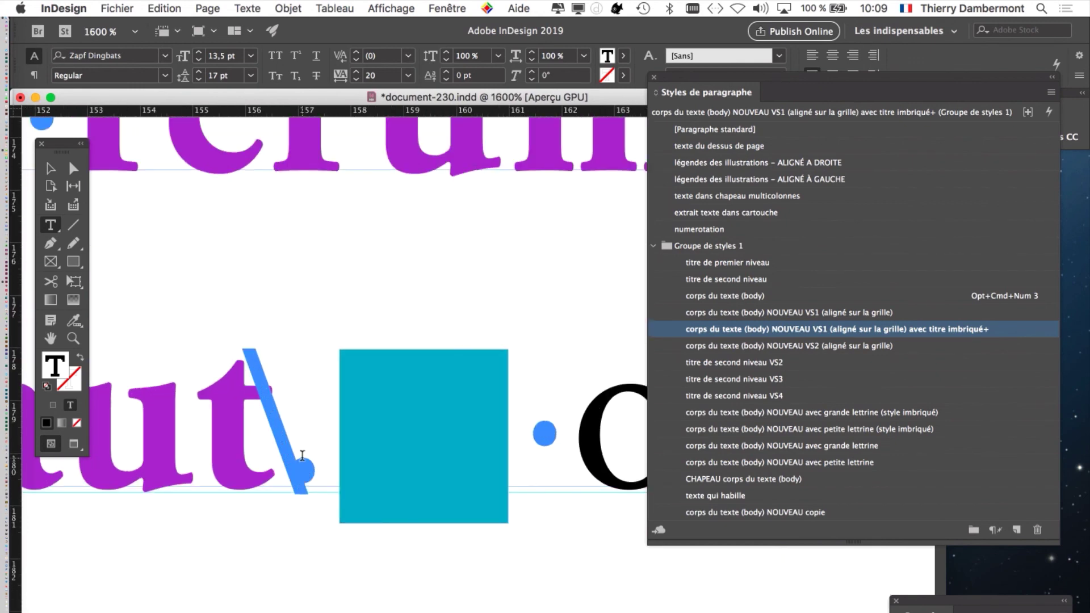
left_click_drag(298, 453, 436, 454)
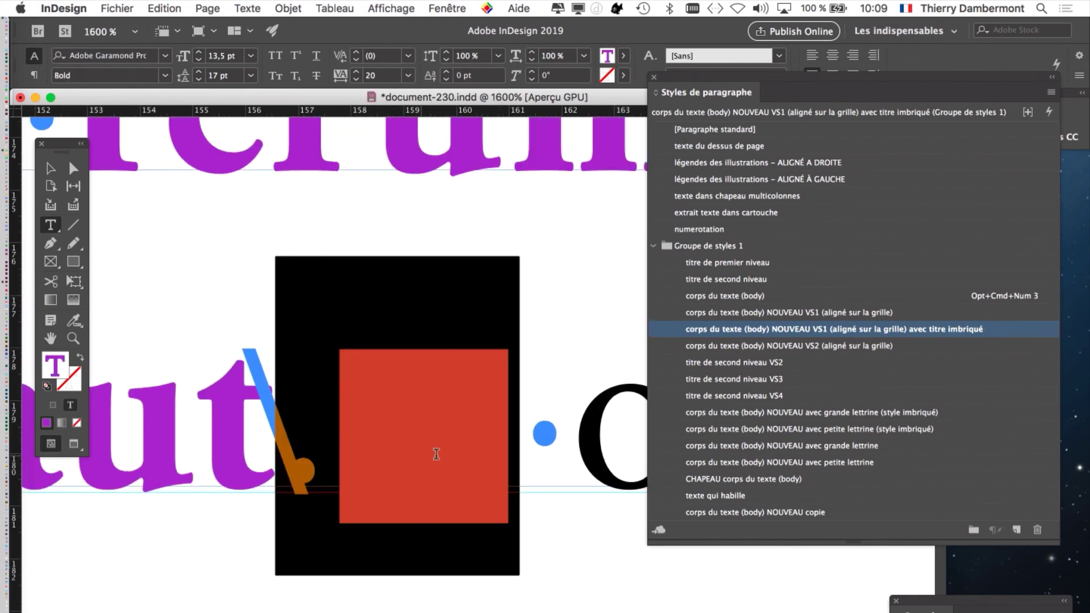
mouse_move(521, 454)
left_mouse_down()
mouse_move(556, 455)
mouse_move(576, 579)
mouse_move(508, 452)
left_mouse_up()
scroll(509, 452, "down", 5)
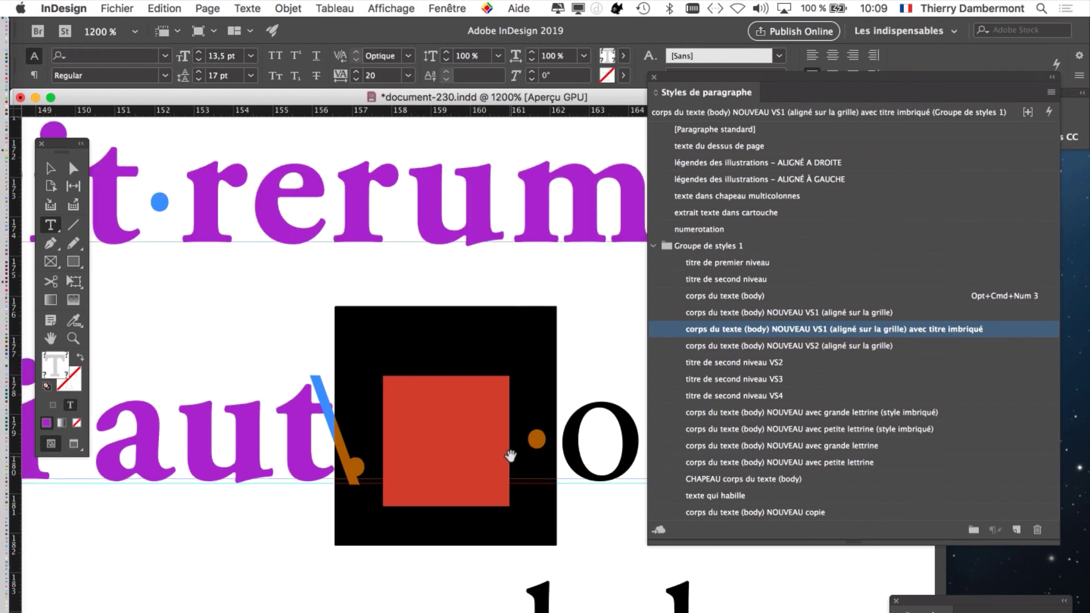
Step: Examine the filled-square separators following the purple run-in headings in both text columns of the page
scroll(406, 412, "up", 10)
scroll(406, 411, "up", 3)
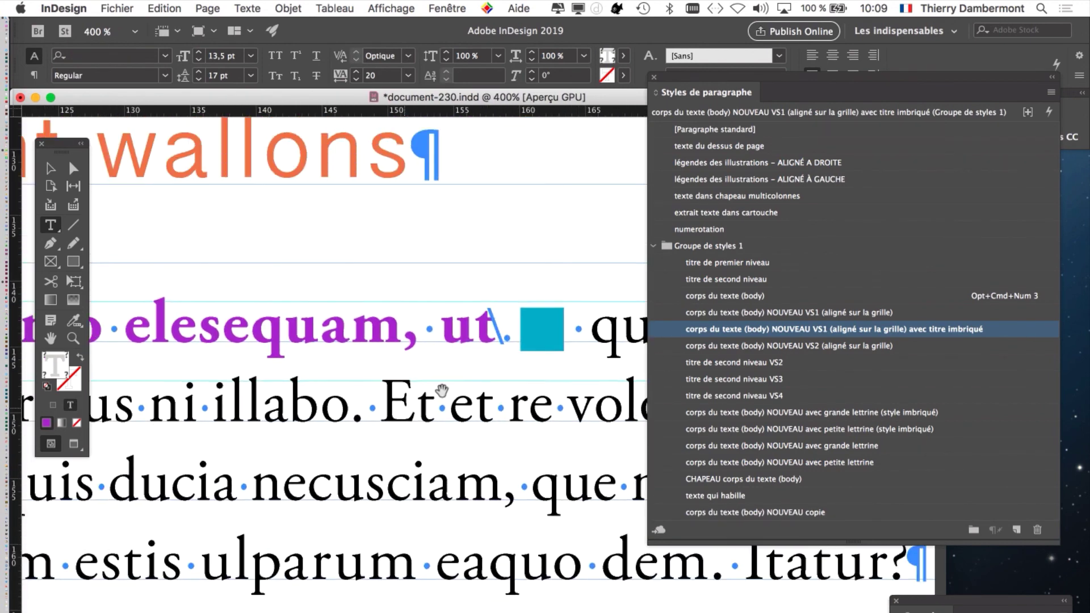
scroll(482, 348, "up", 4)
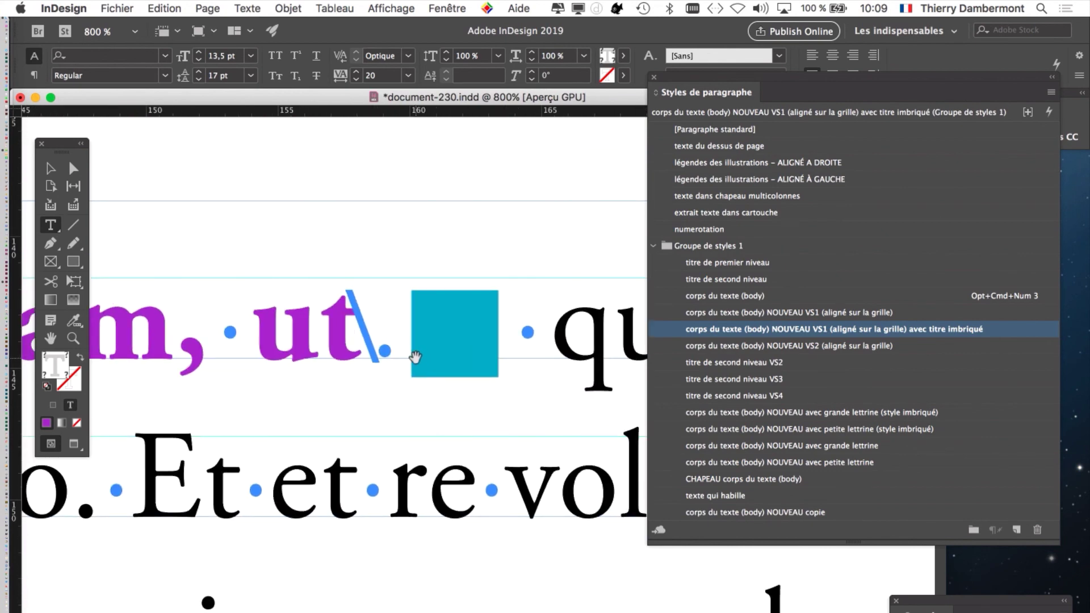
scroll(416, 368, "down", 5)
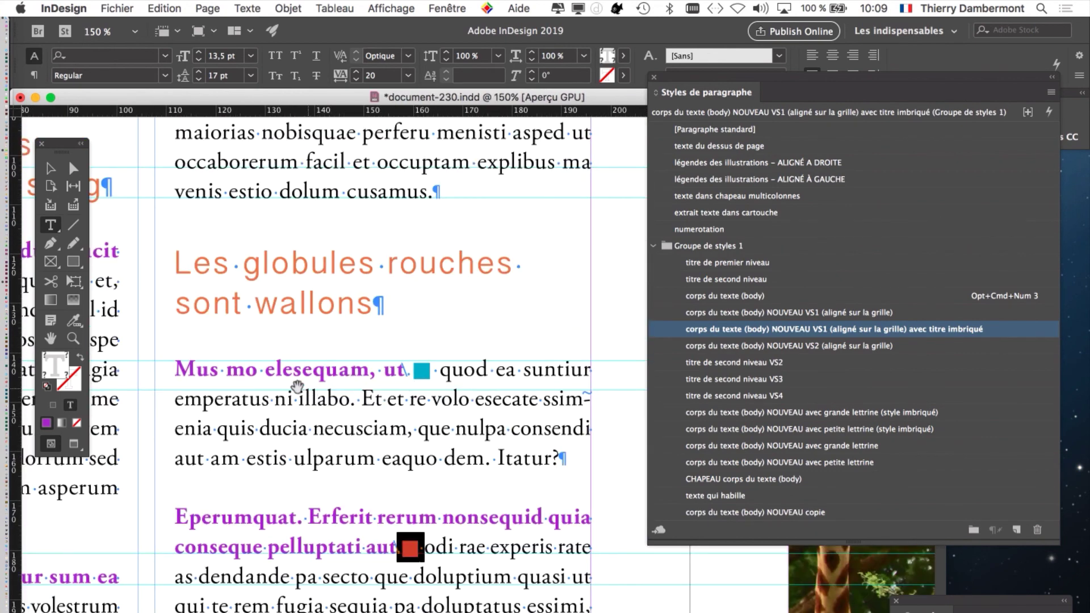
left_click_drag(297, 387, 329, 443)
scroll(328, 443, "down", 3)
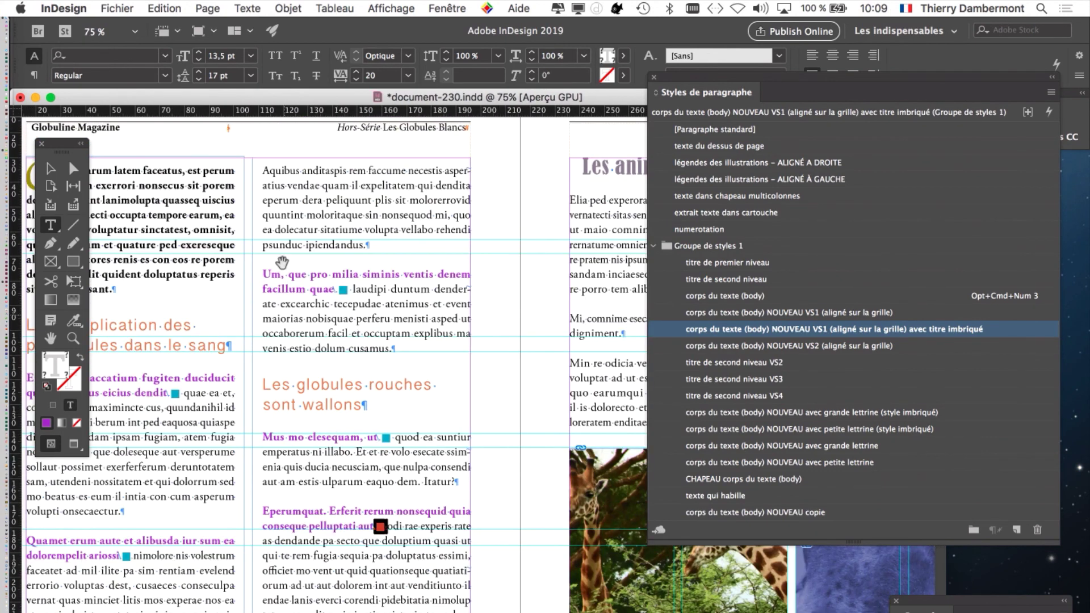
scroll(287, 232, "left", 5)
scroll(287, 231, "down", 10)
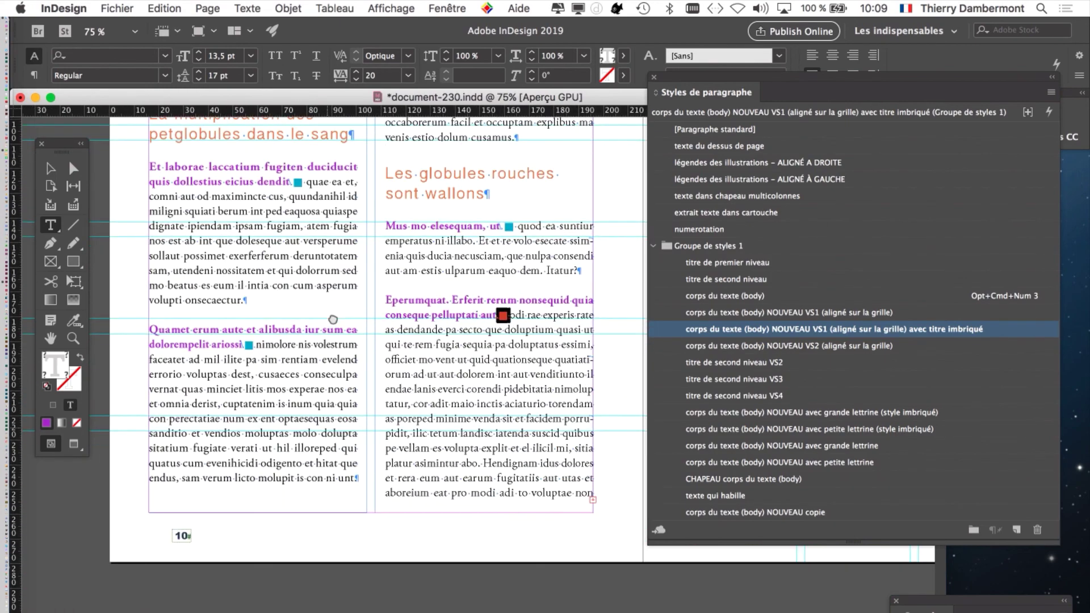
Step: Apply the paragraph style "corps du texte (body) NOUVEAU VS1 (aligné sur la grille) avec titre imbriqué" to the "Aquibus anditaspis" paragraph
scroll(275, 578, "up", 8)
scroll(275, 578, "up", 3)
scroll(382, 342, "up", 3)
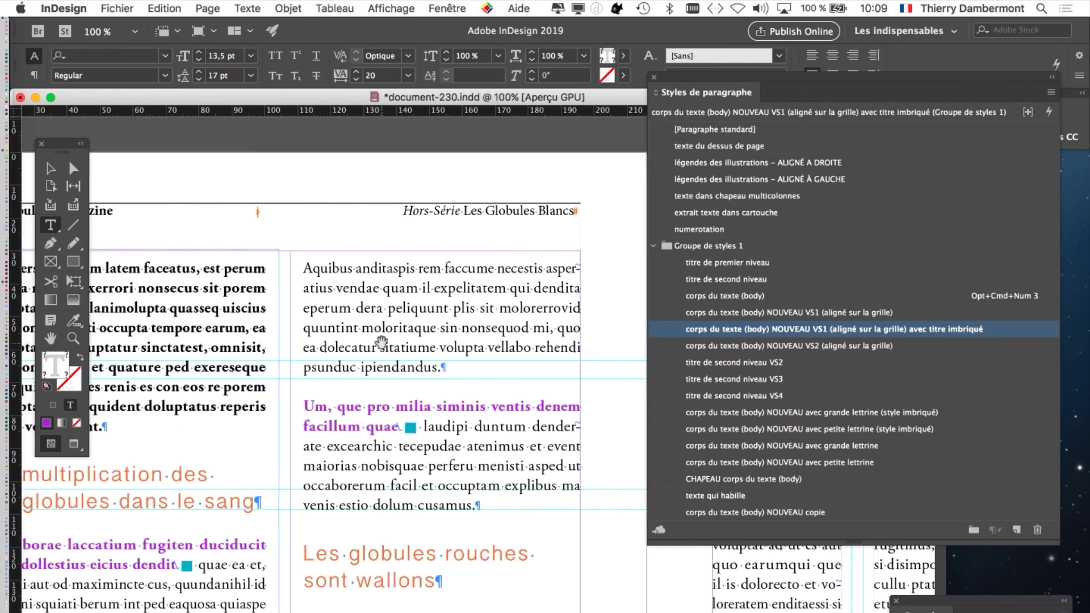
scroll(382, 342, "up", 3)
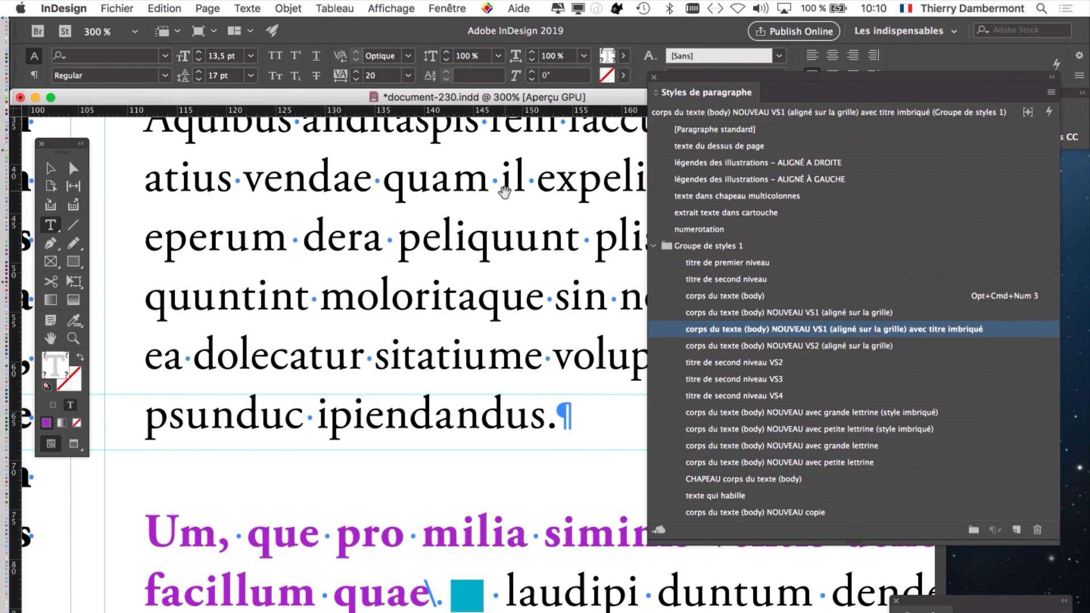
scroll(504, 193, "down", 2)
scroll(505, 193, "up", 5)
scroll(505, 193, "up", 2)
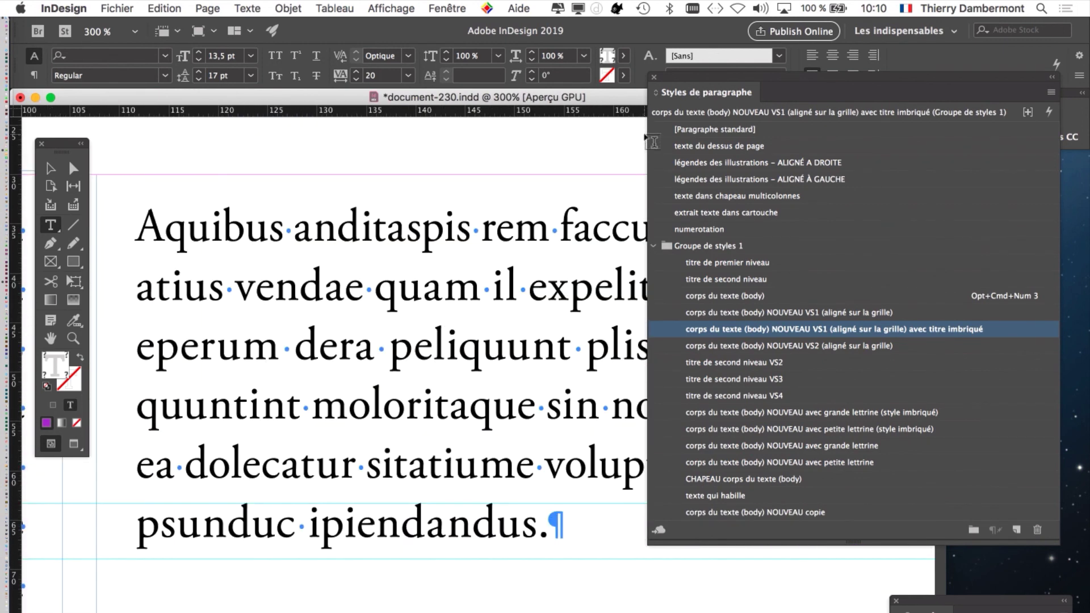
left_click(484, 291)
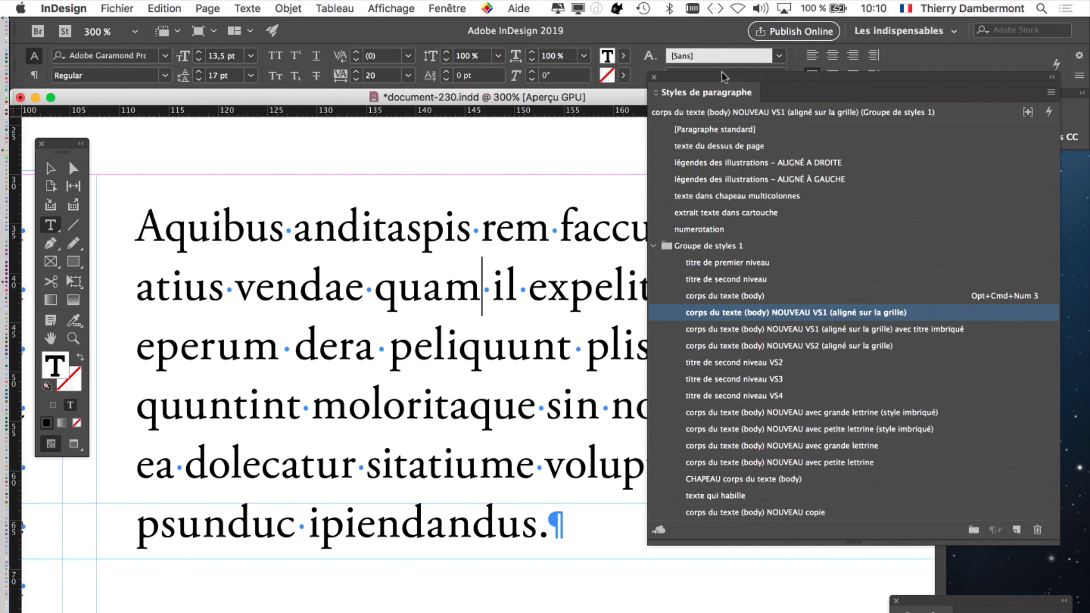
left_click_drag(725, 78, 781, 79)
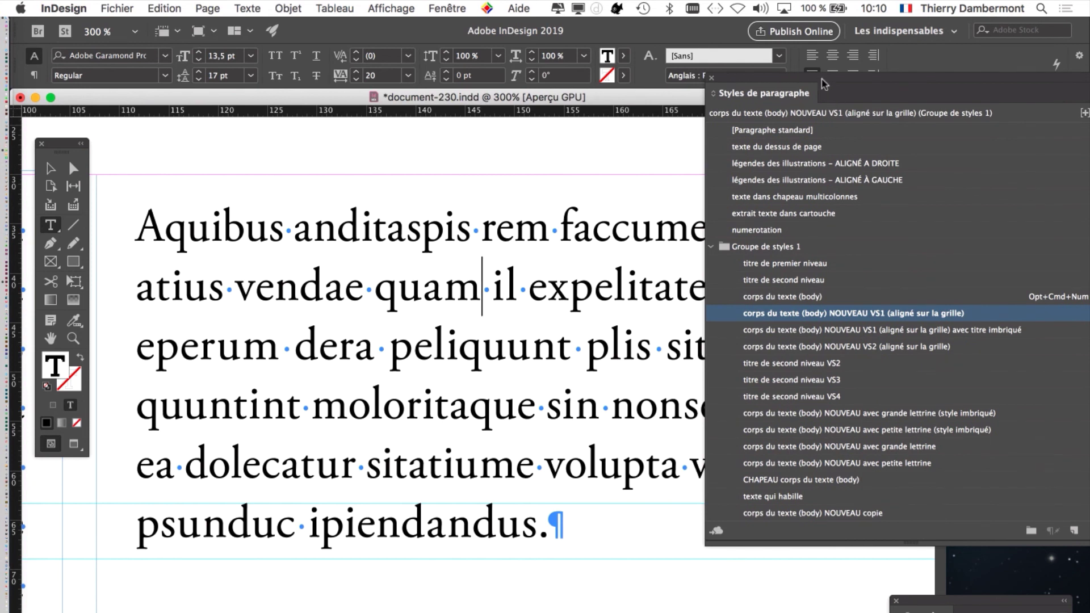
left_click_drag(830, 91, 786, 56)
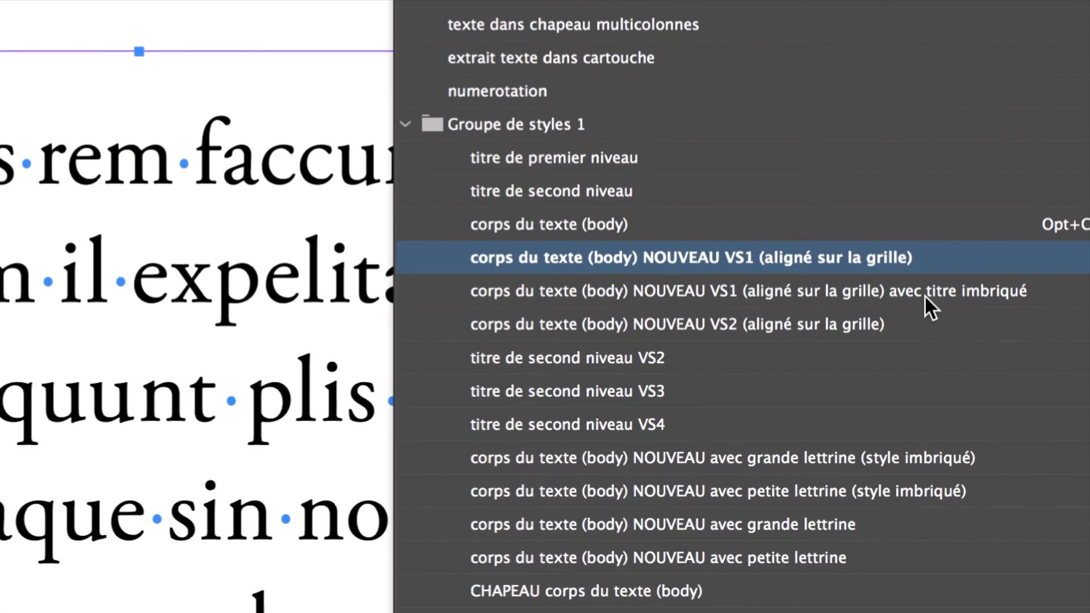
left_click(924, 295)
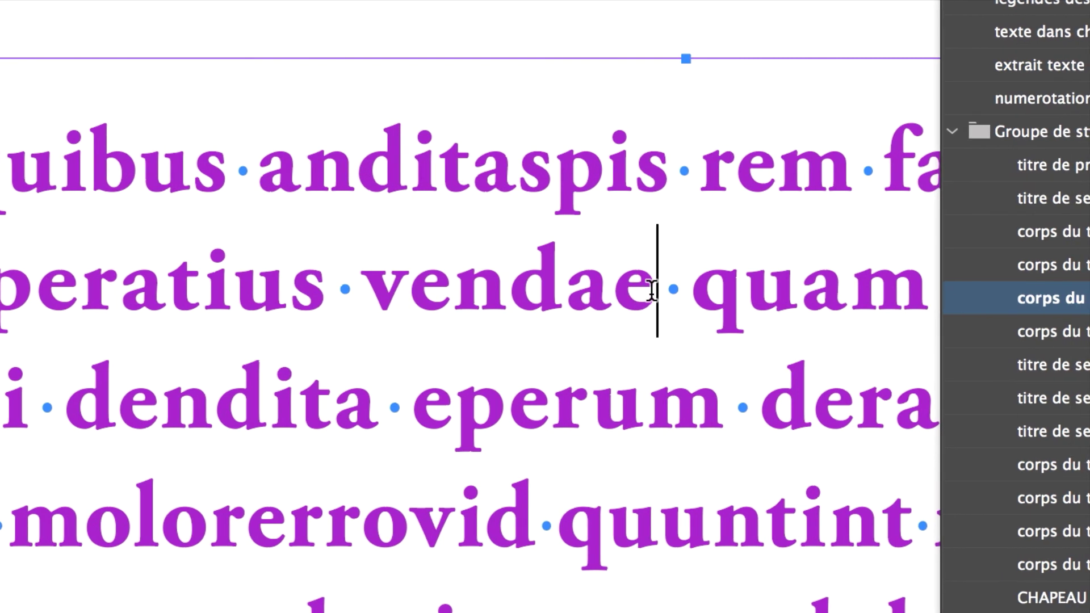
Step: Insert an end-of-nested-style marker after "vendae" and replace the space following it with the copied space, filled square and space
key("super+backslash")
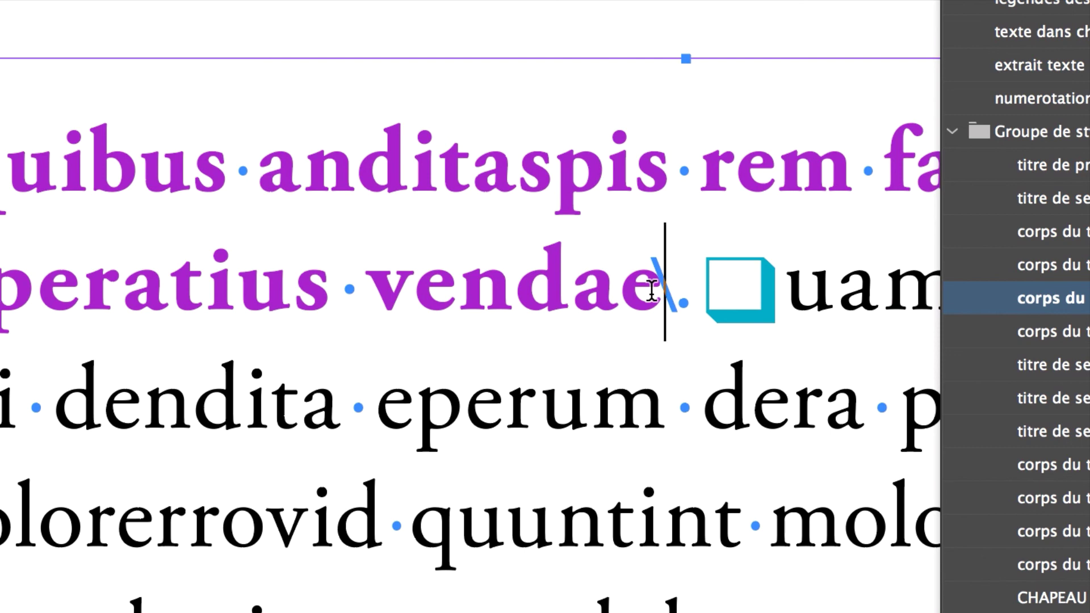
scroll(653, 289, "up", 2)
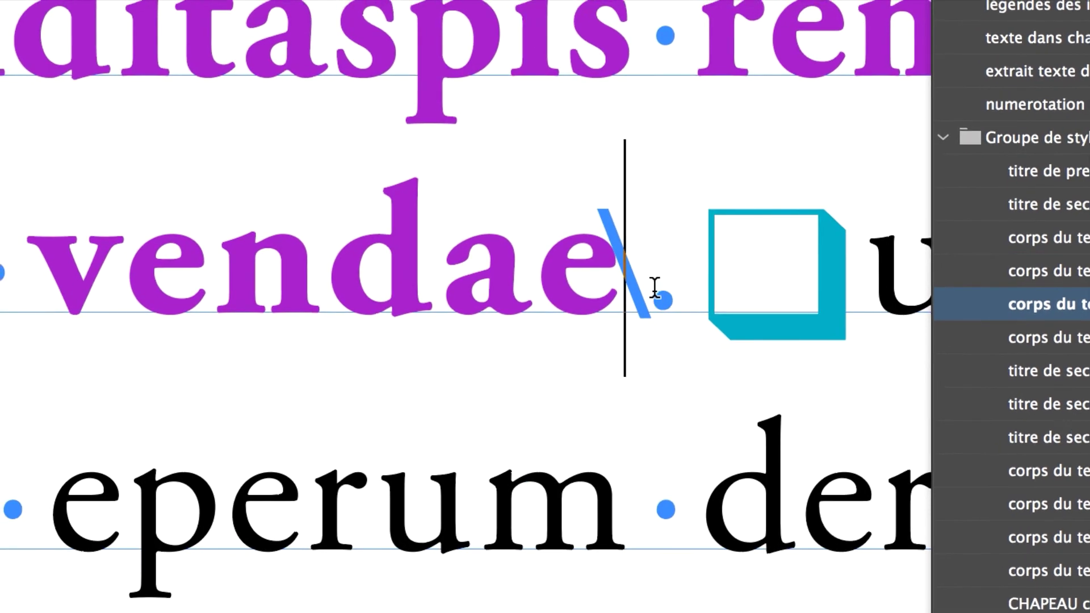
key("shift+Right")
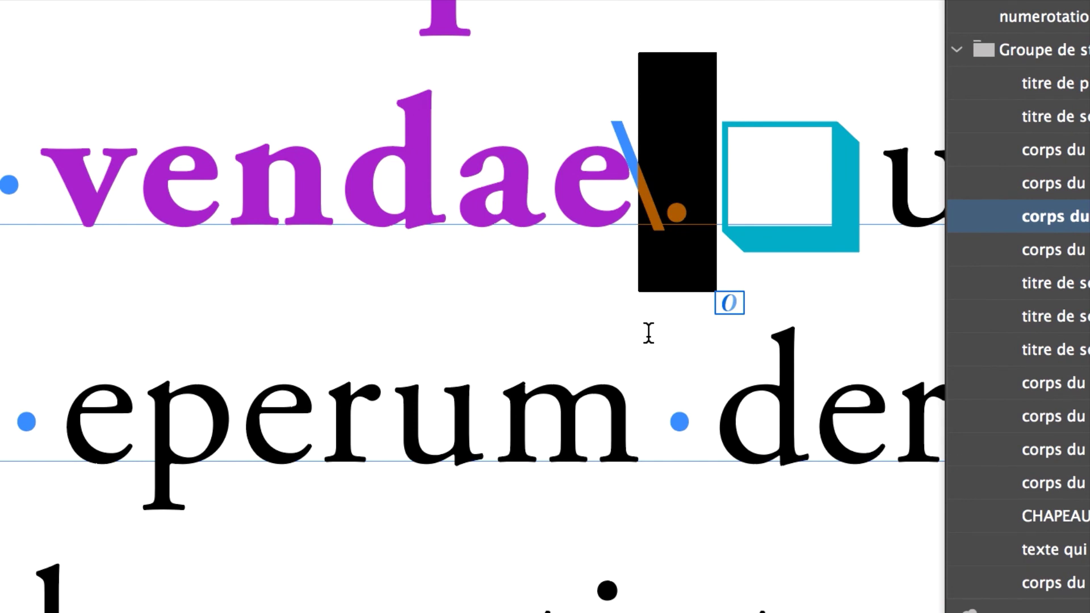
key("Right")
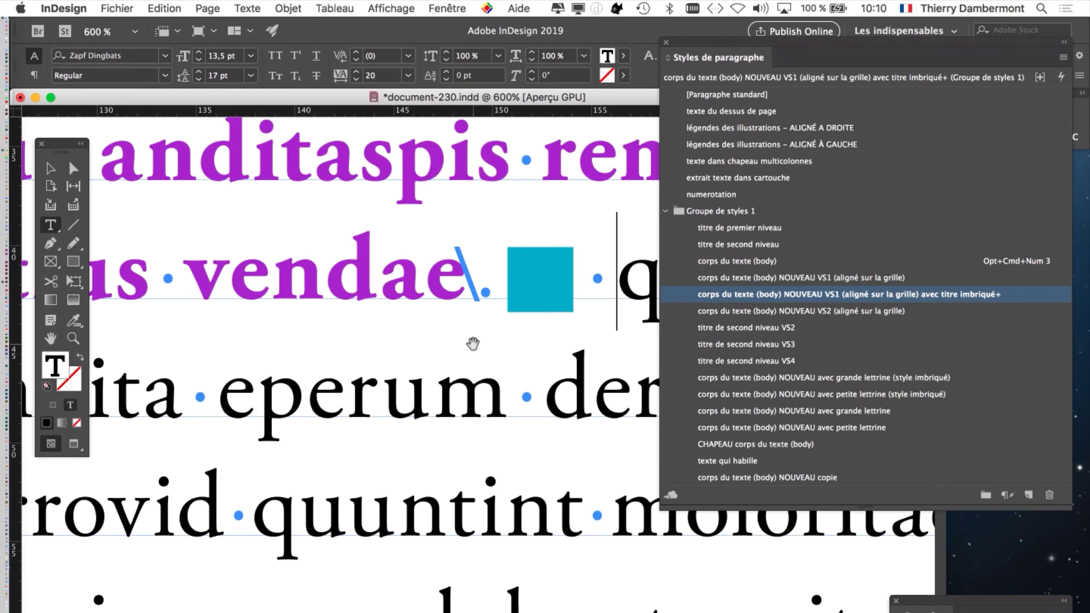
Step: Show the page in Preview mode without guides or hidden characters, and deselect the text with the Selection tool
scroll(629, 335, "down", 5)
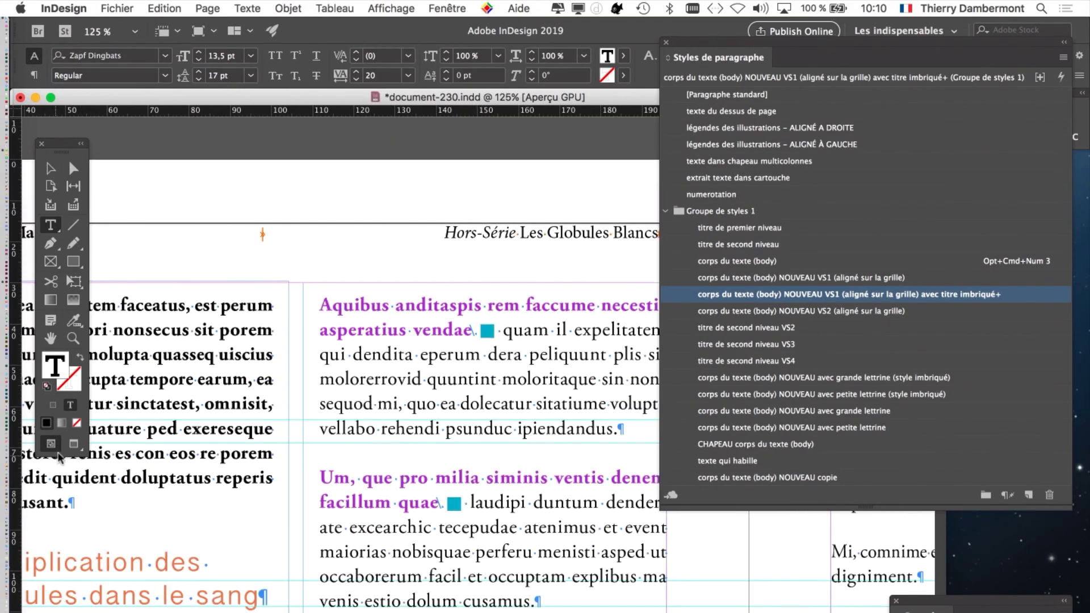
left_click(74, 443)
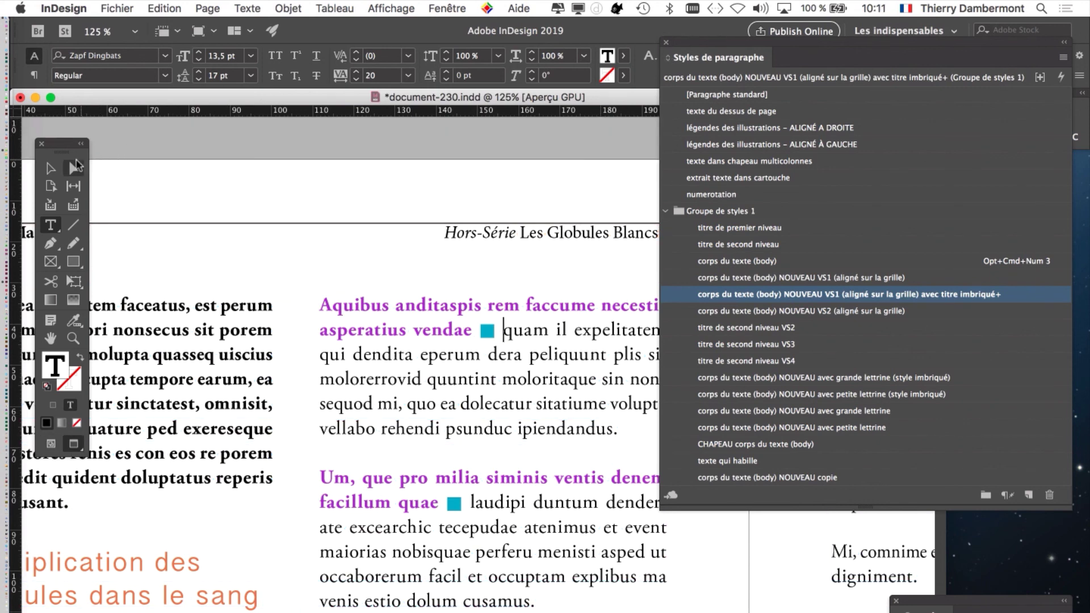
left_click(50, 169)
left_click(159, 155)
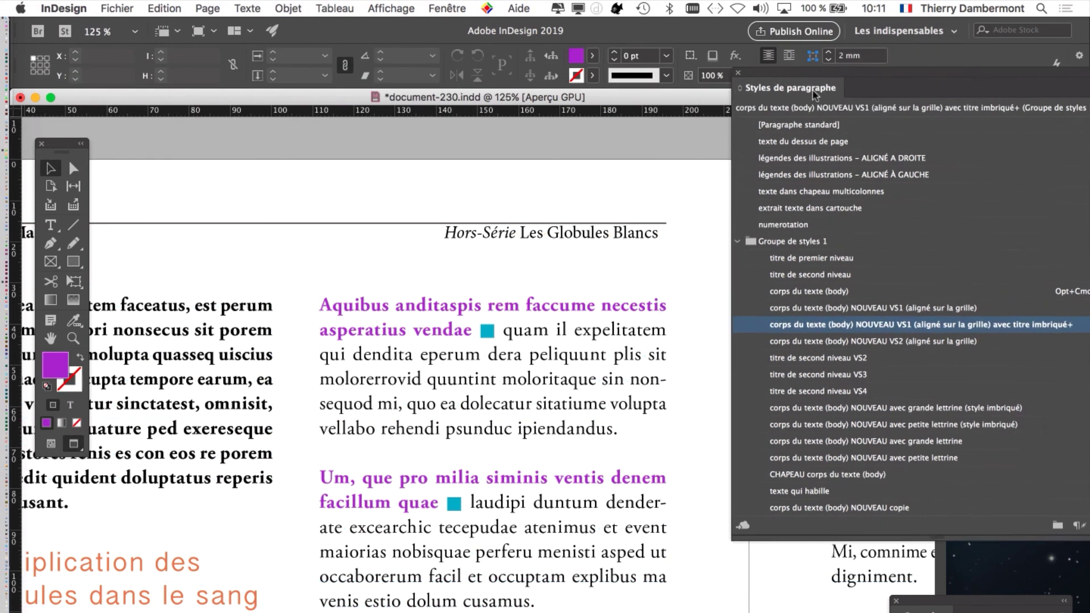
Step: Examine the purple run-in headings and their filled-square separators across both text columns in the preview
scroll(560, 333, "down", 2)
scroll(559, 338, "down", 1)
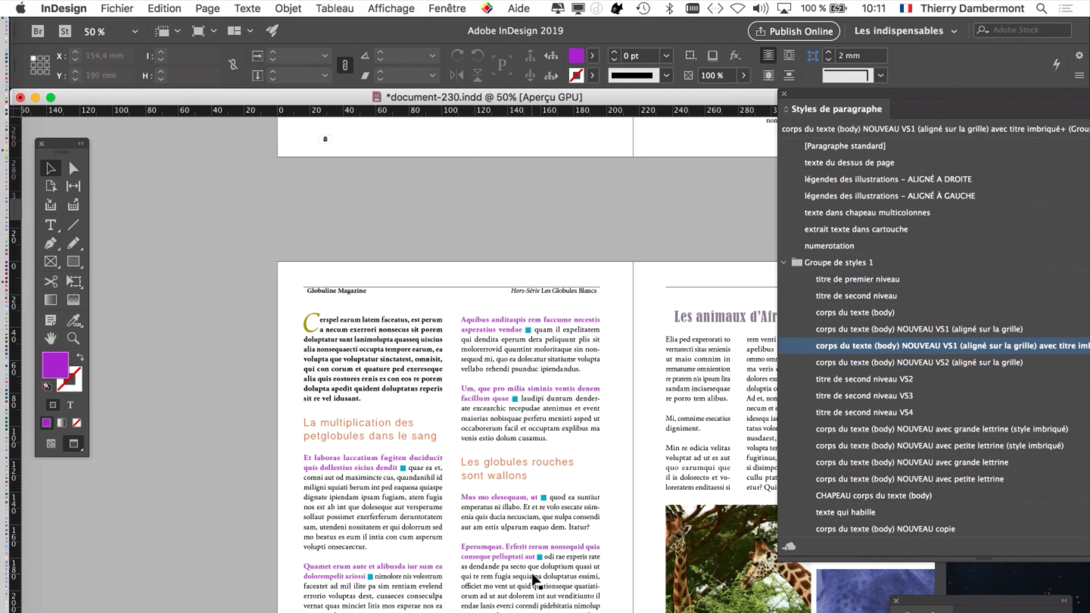
scroll(538, 581, "up", 3)
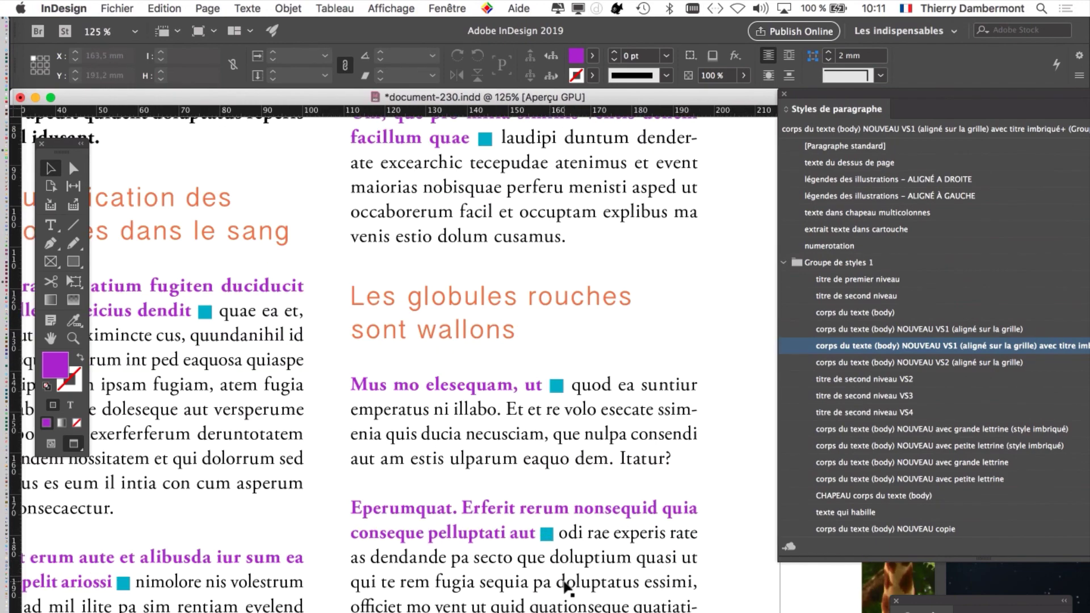
scroll(565, 579, "down", 10)
scroll(552, 539, "up", 7)
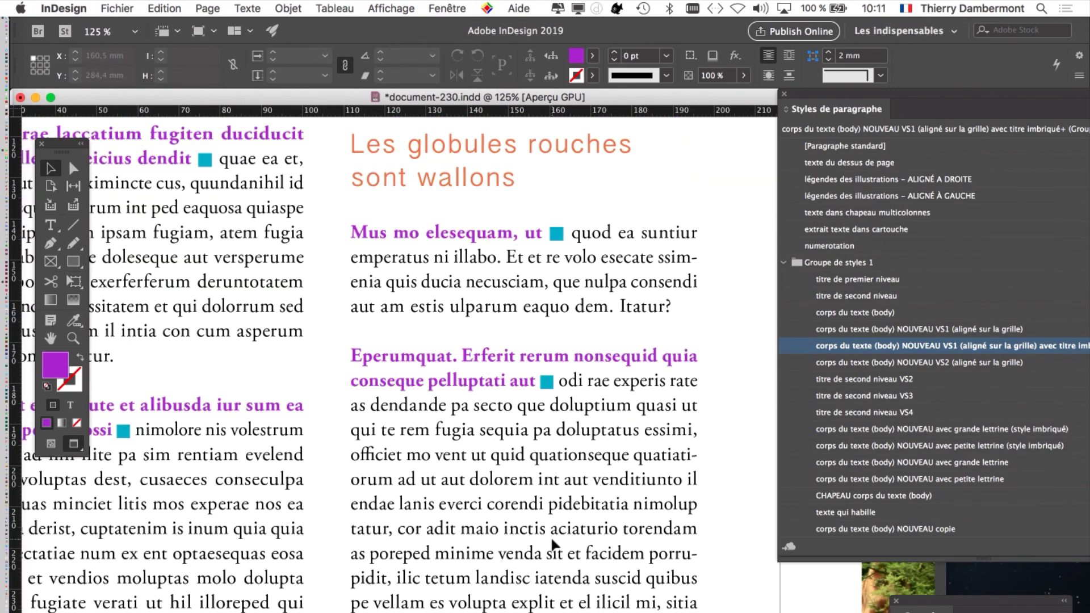
scroll(550, 451, "up", 3)
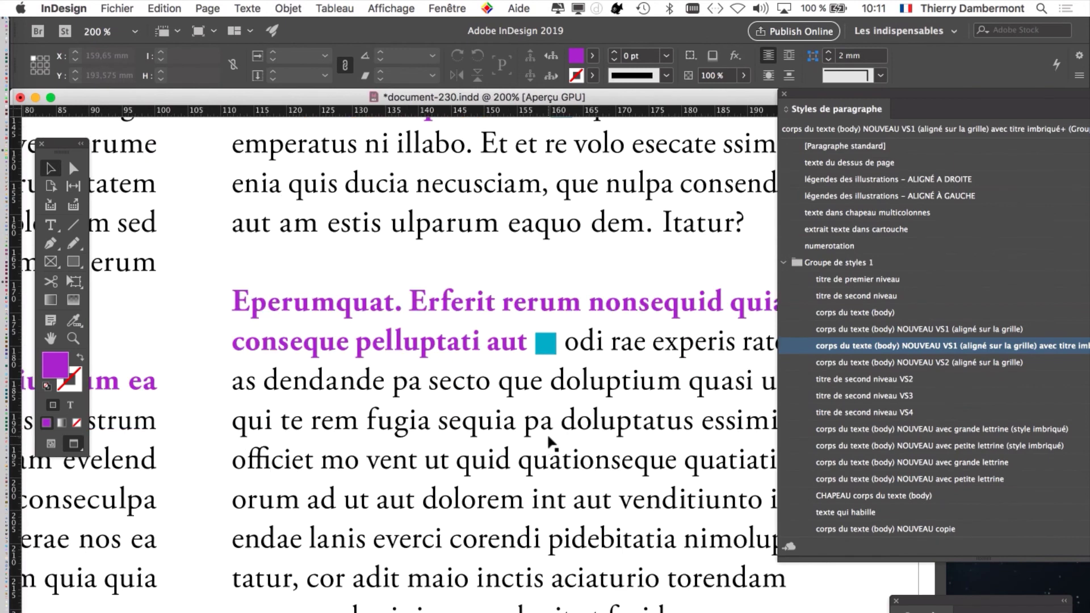
scroll(546, 432, "up", 1)
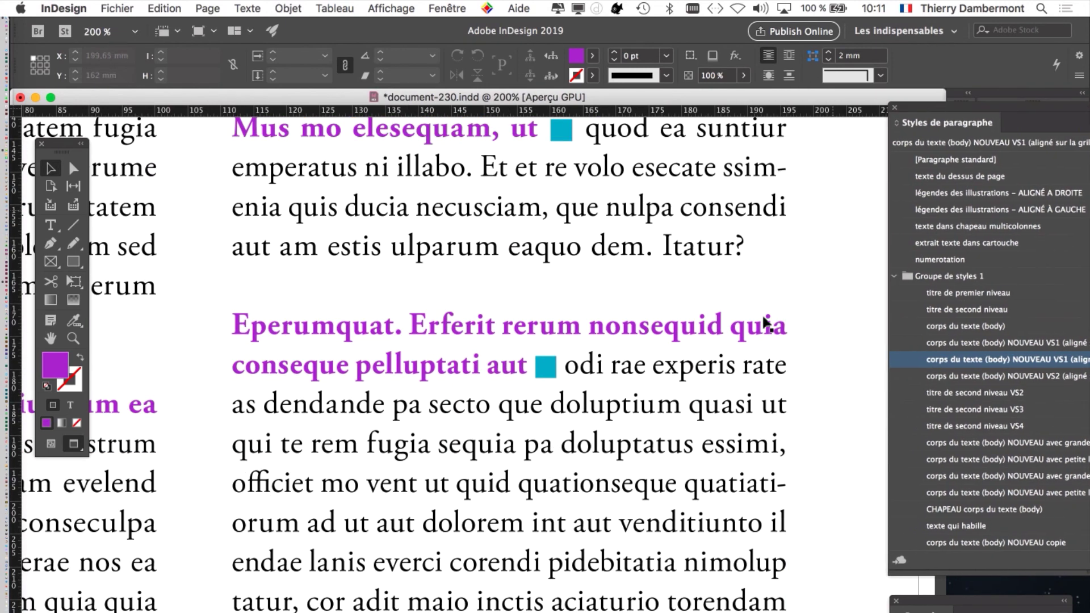
Step: Save a copy of the document as document-231.indd in the folder "Dossier document-225"
left_click(117, 8)
left_click(199, 121)
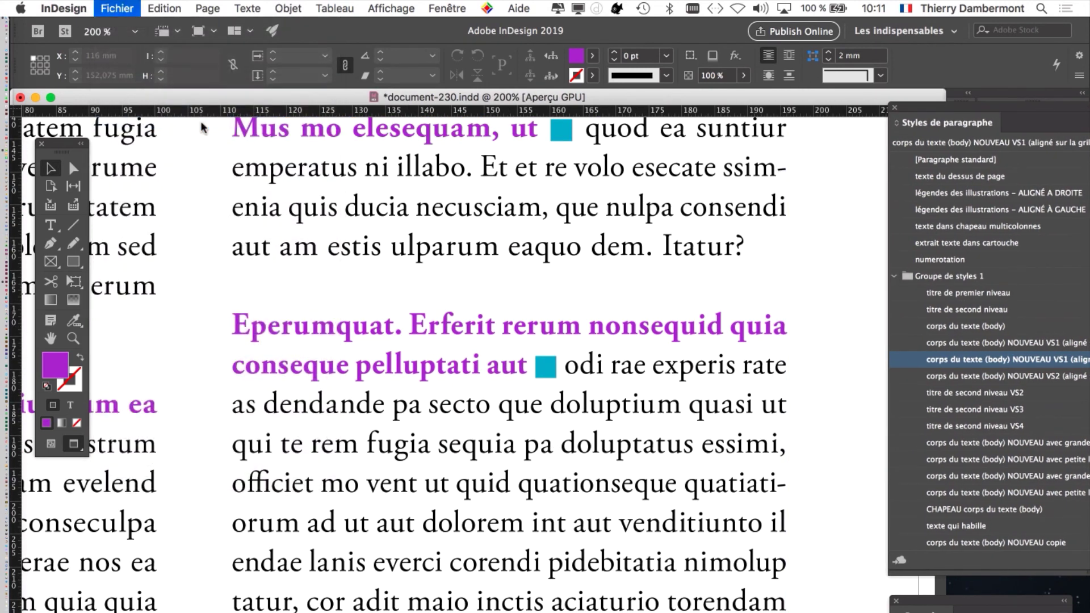
left_click(556, 68)
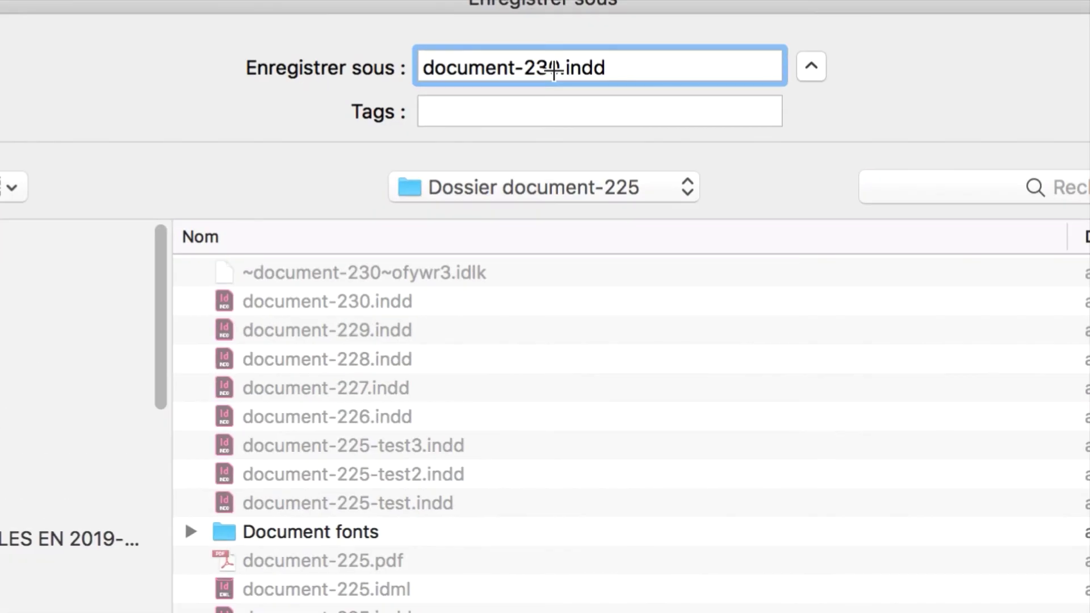
left_click_drag(557, 71, 553, 71)
type("1")
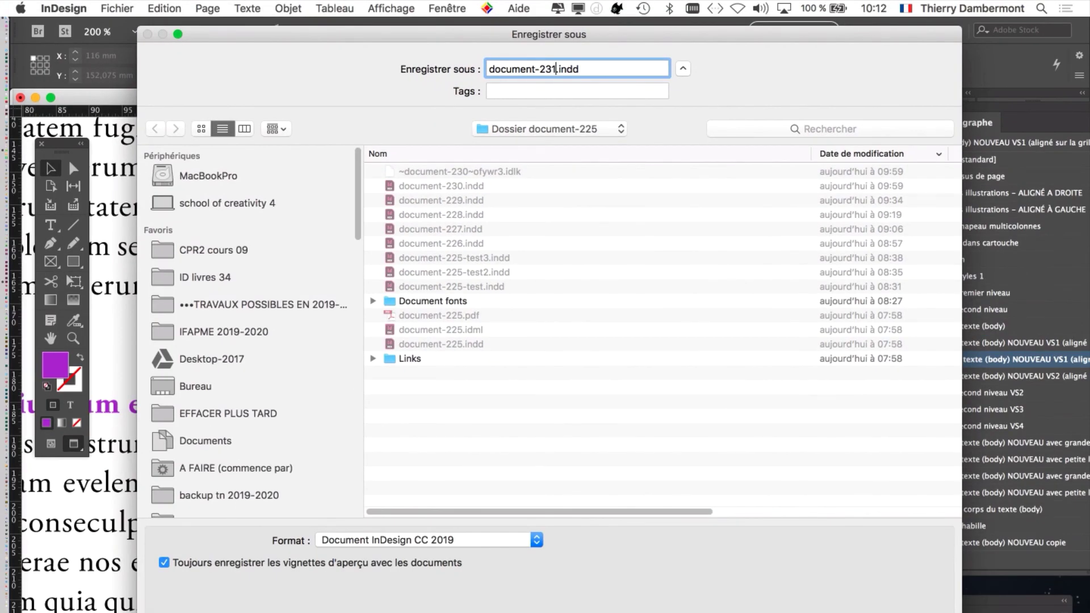
key("Return")
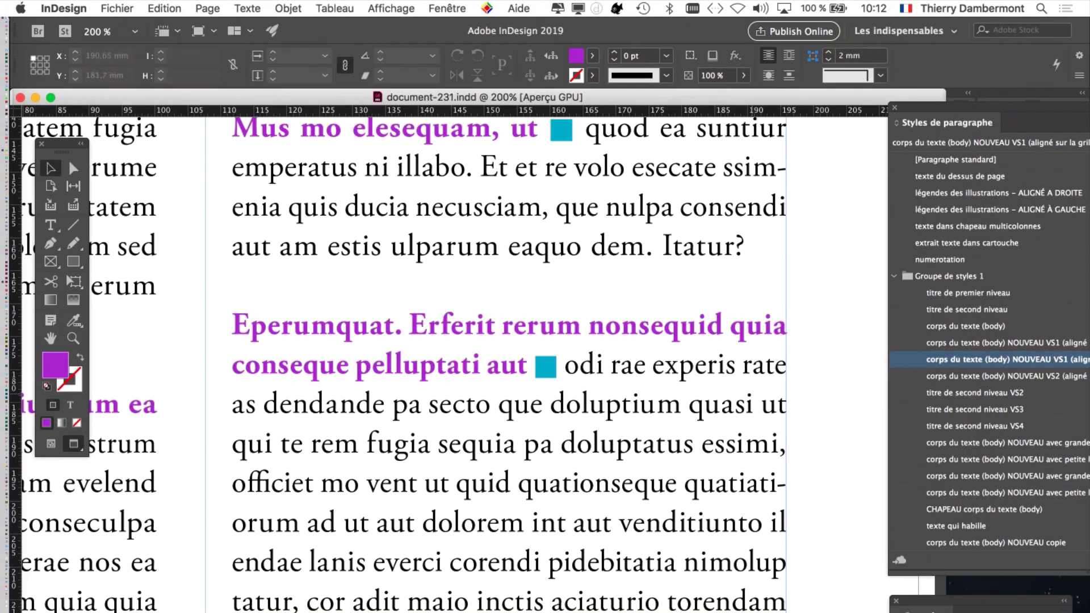
scroll(556, 341, "up", 3)
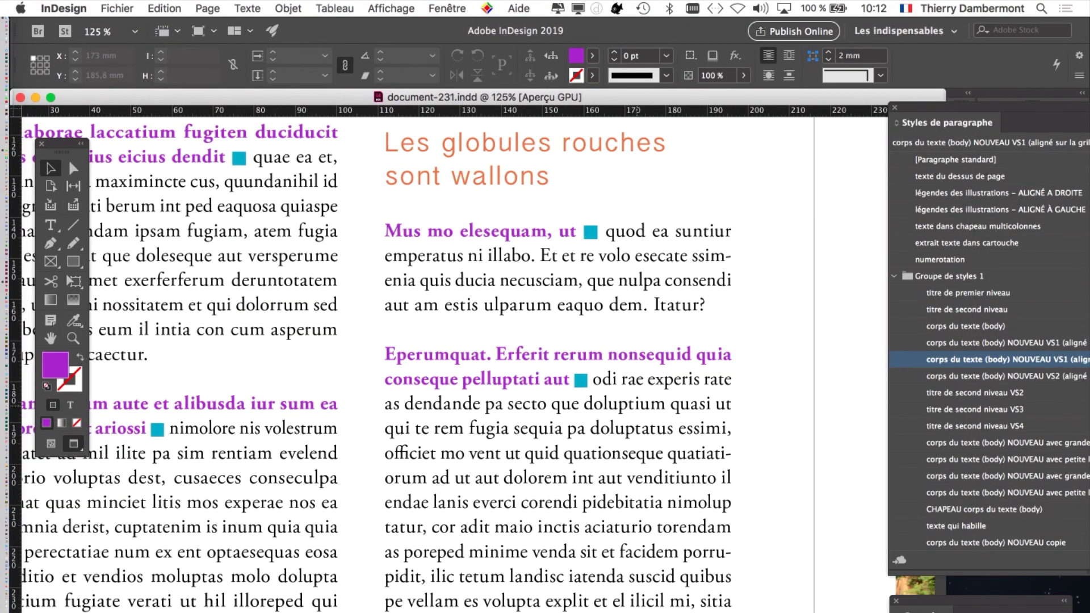